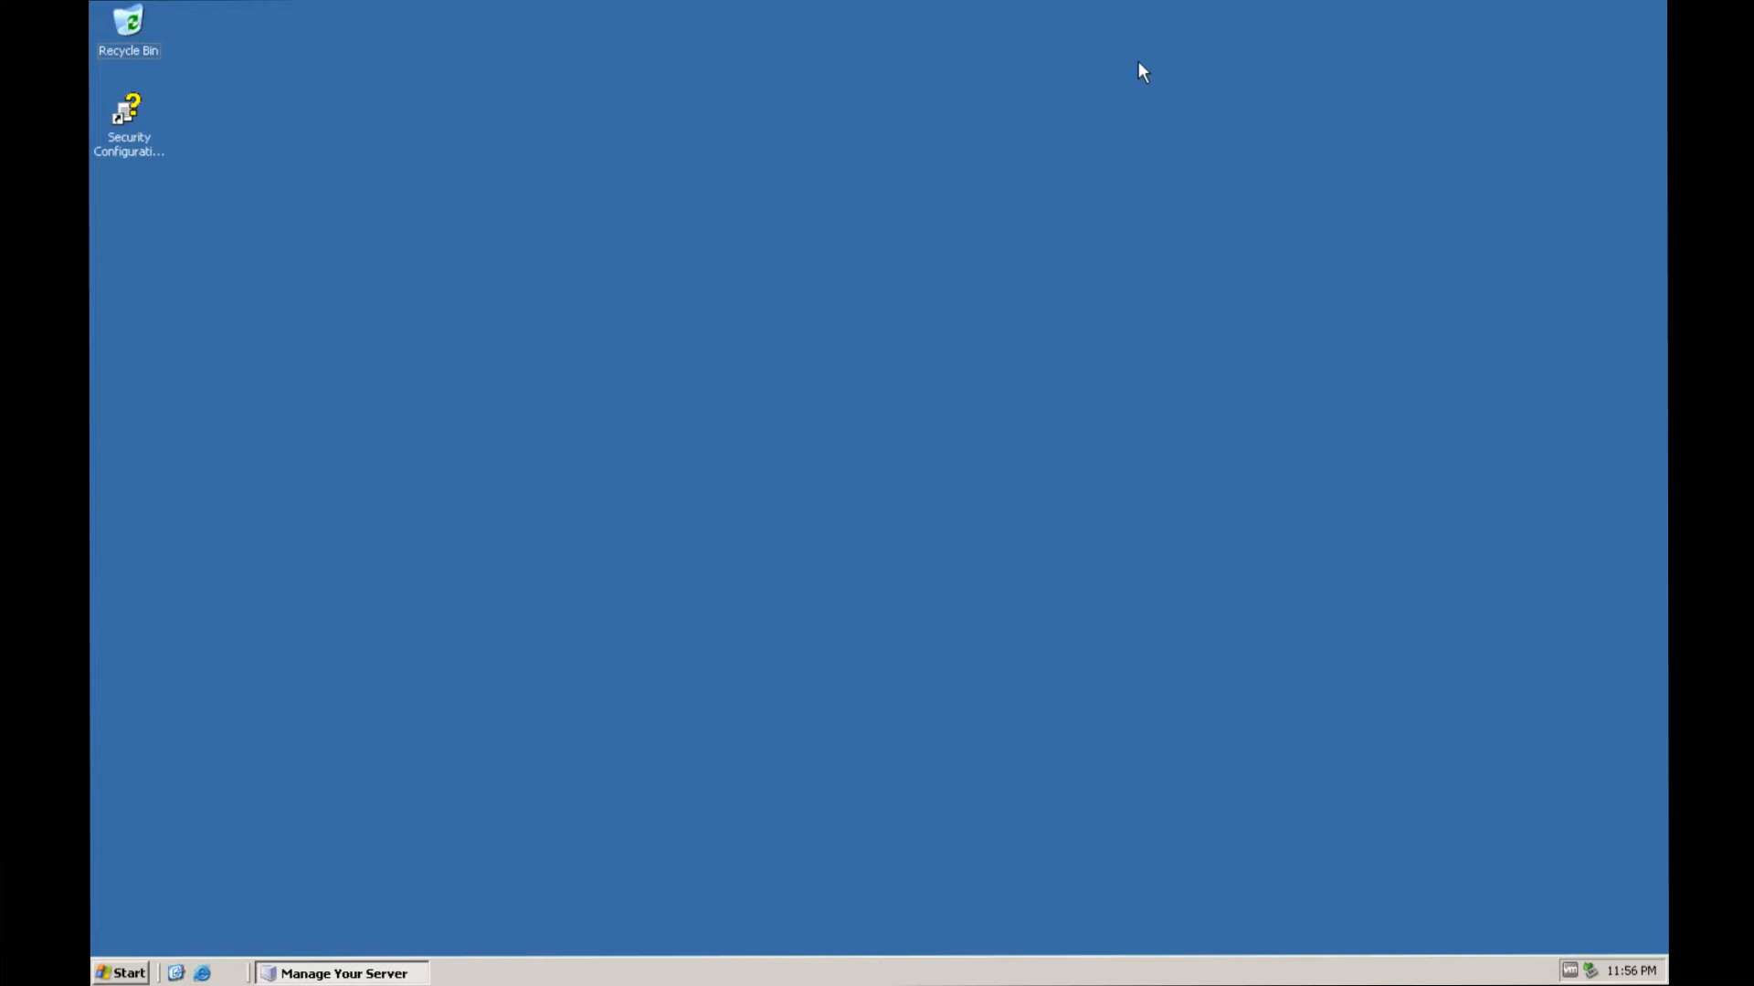
# Step: Run winver to view the Windows version information, and close the About Windows dialog
pyautogui.moveTo(1124, 70); pyautogui.dragTo(635, 155)
pyautogui.click(111, 974)
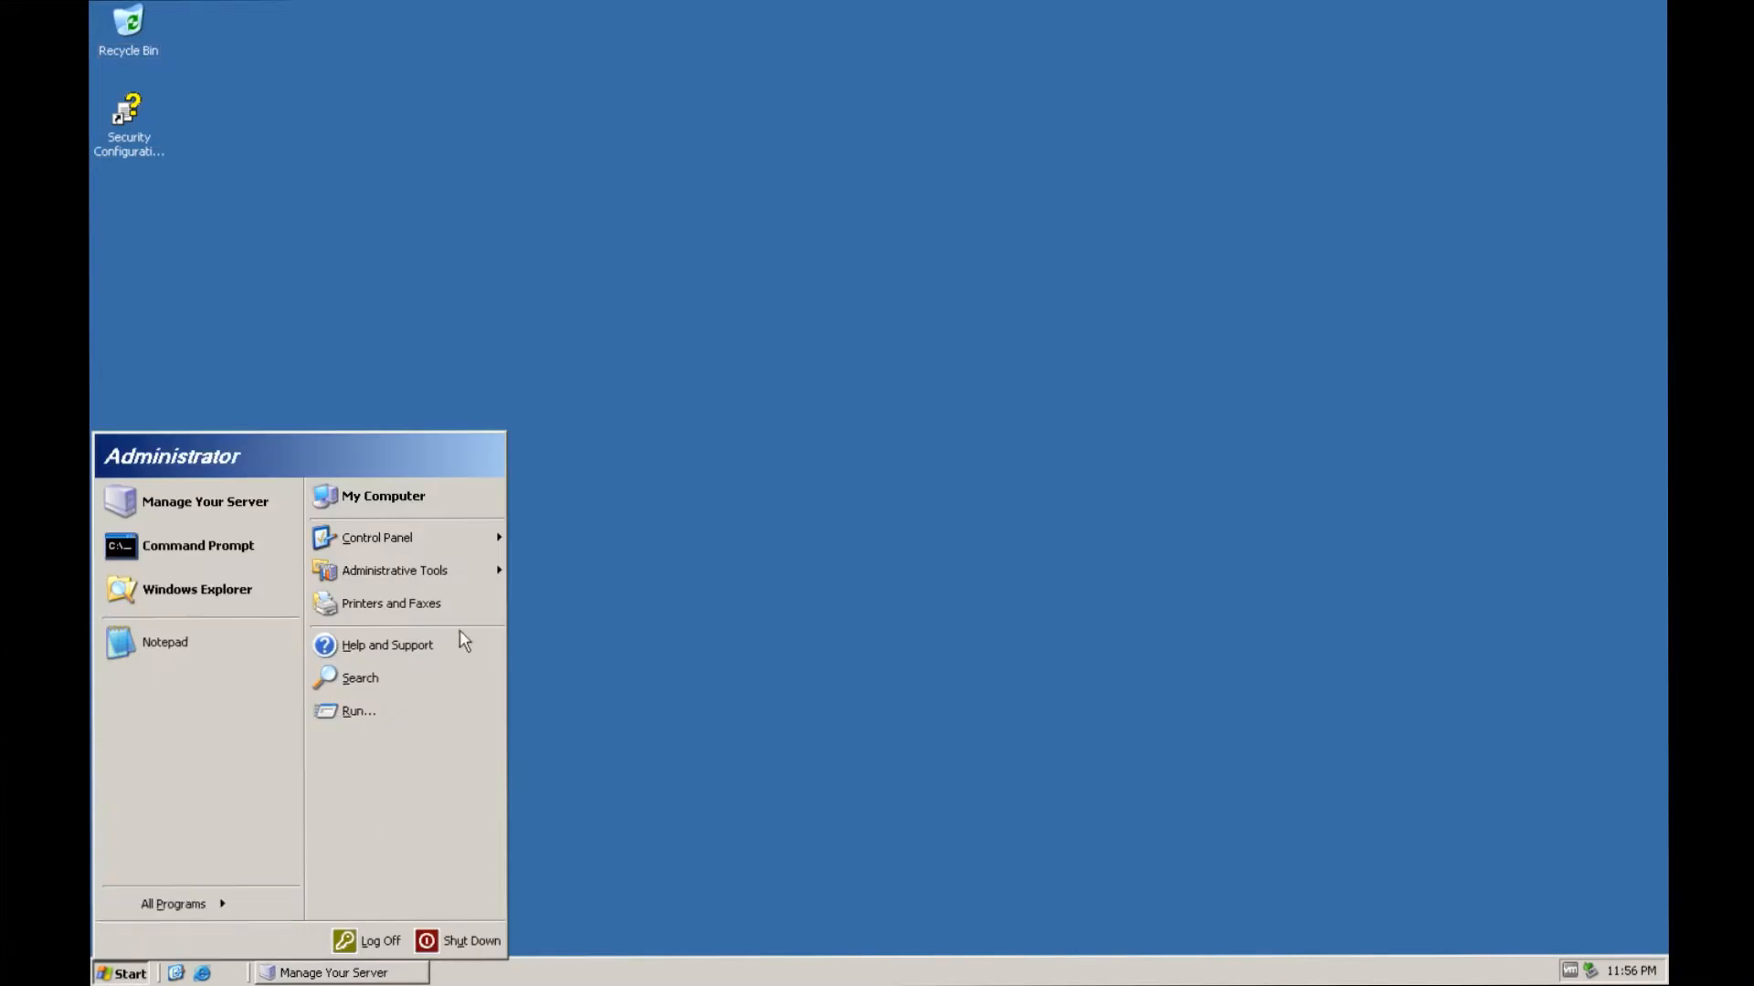
pyautogui.click(428, 710)
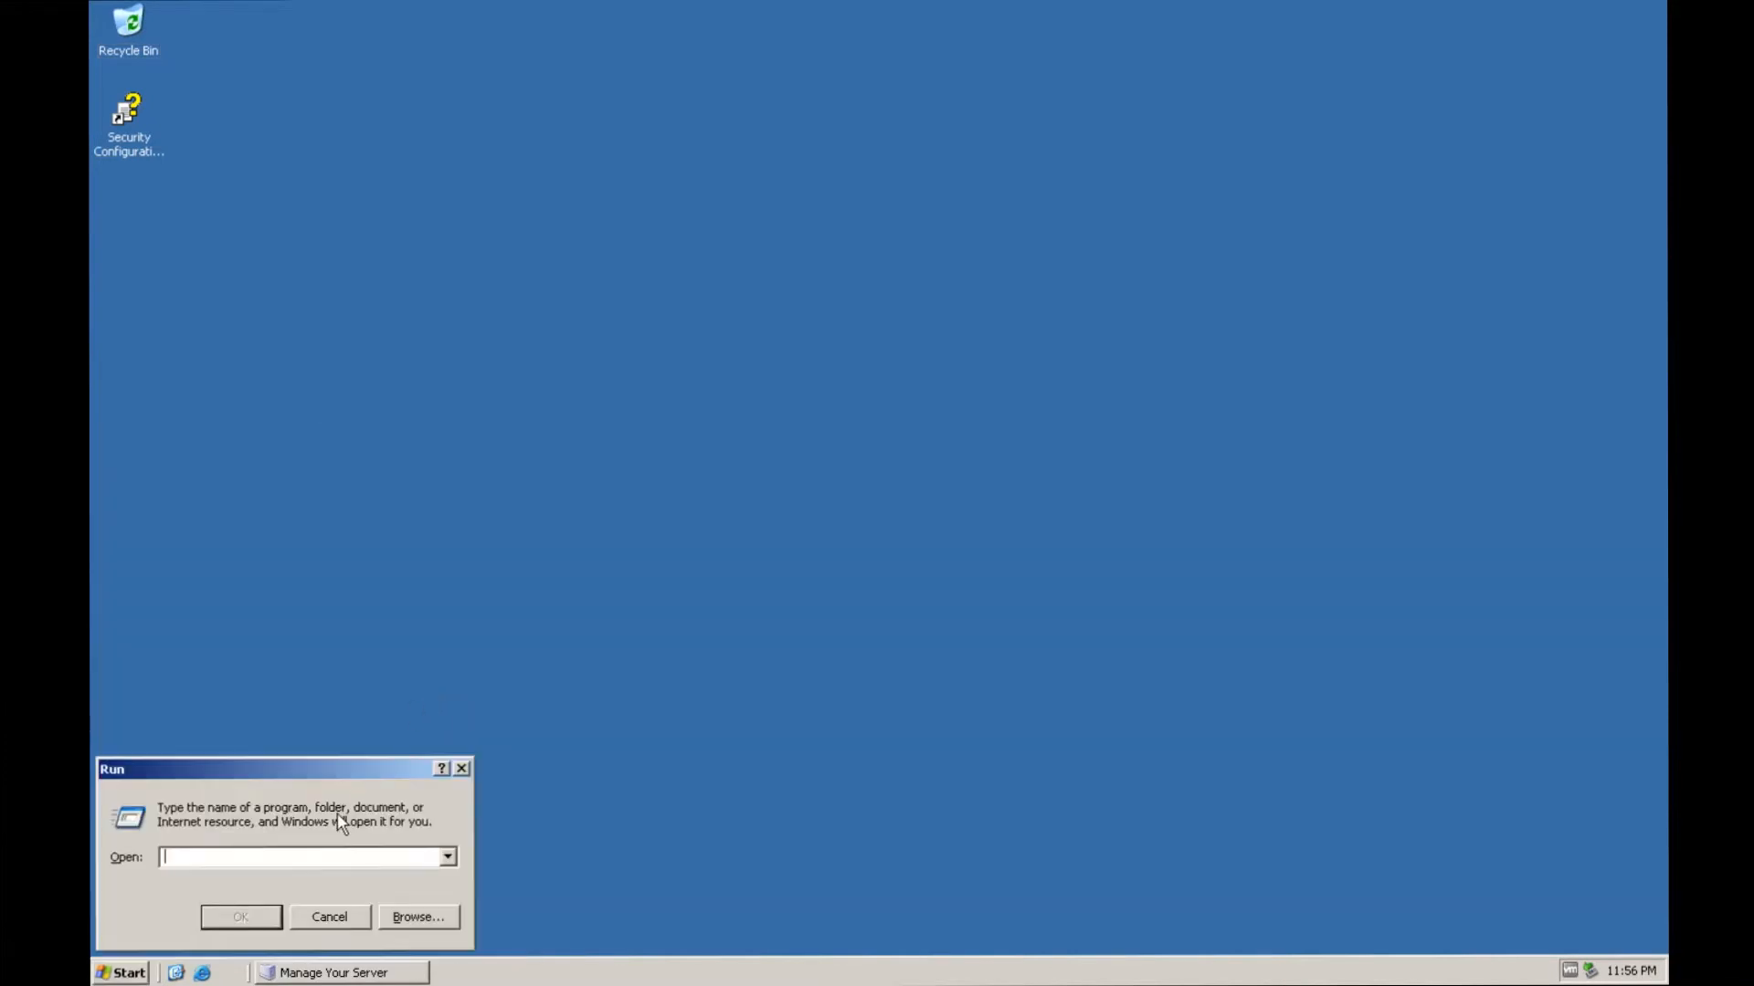
pyautogui.write('vi')
pyautogui.press('BackSpace')
pyautogui.write('winvwe')
pyautogui.press('BackSpace')
pyautogui.press('BackSpace')
pyautogui.write('er')
pyautogui.press('Return')
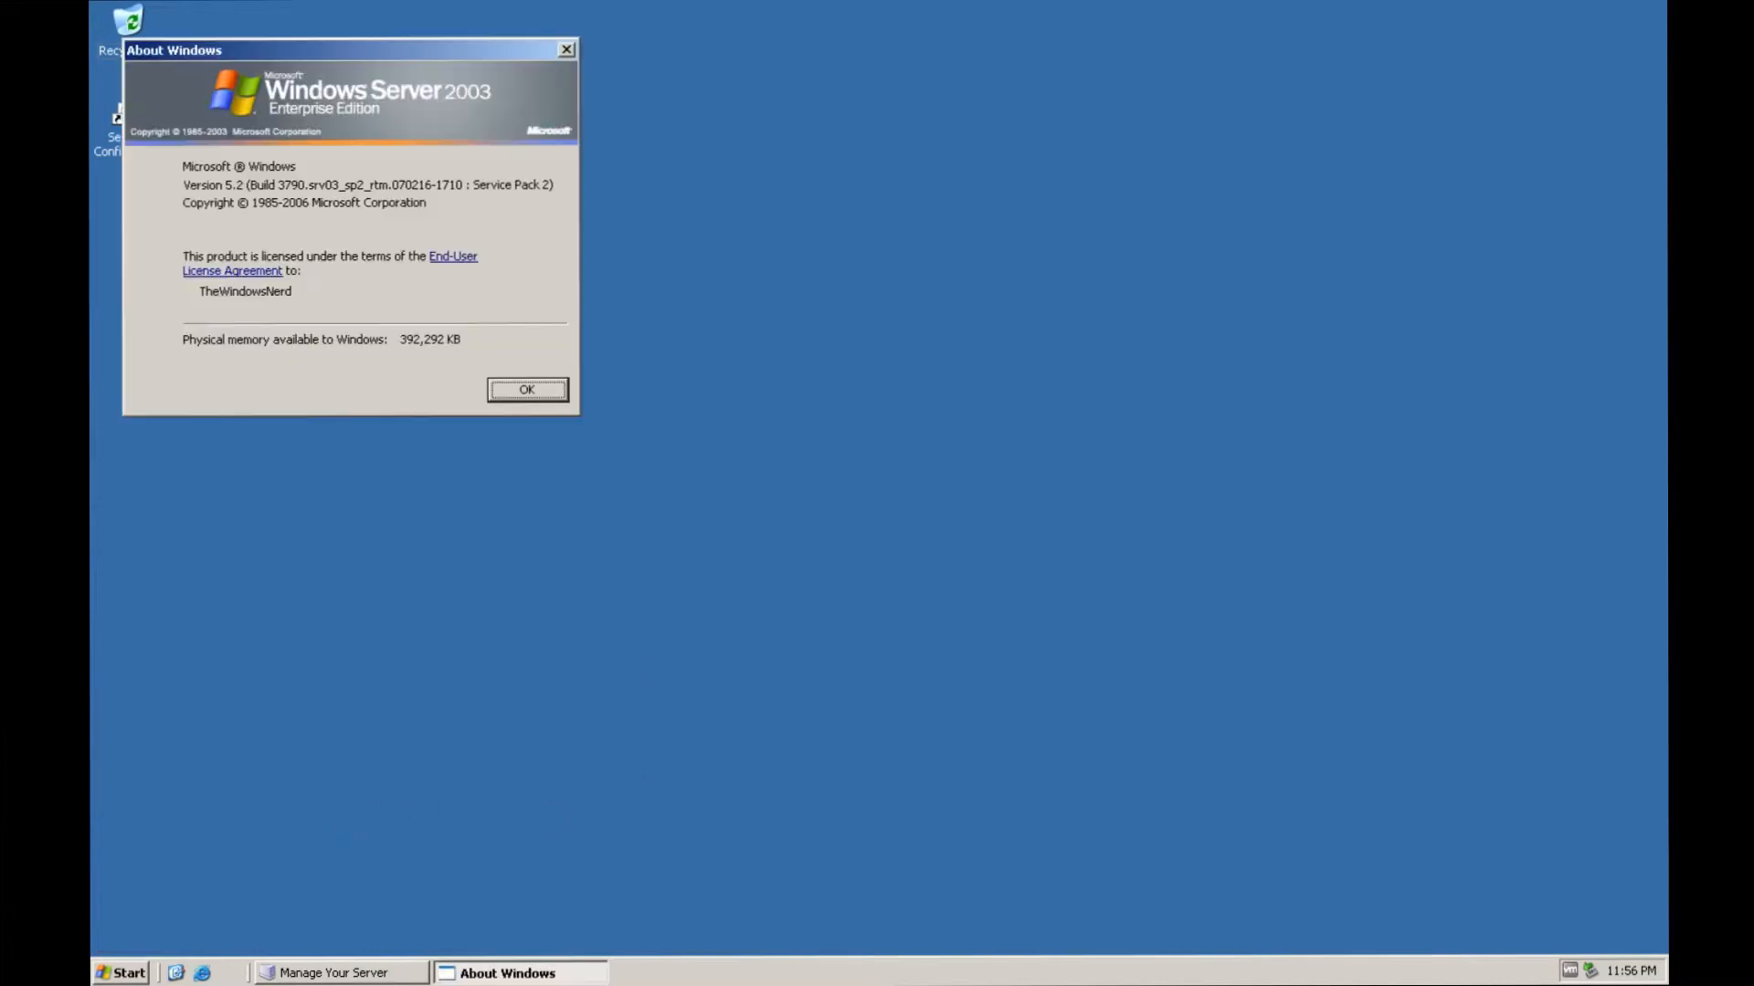
pyautogui.moveTo(397, 53); pyautogui.dragTo(774, 186)
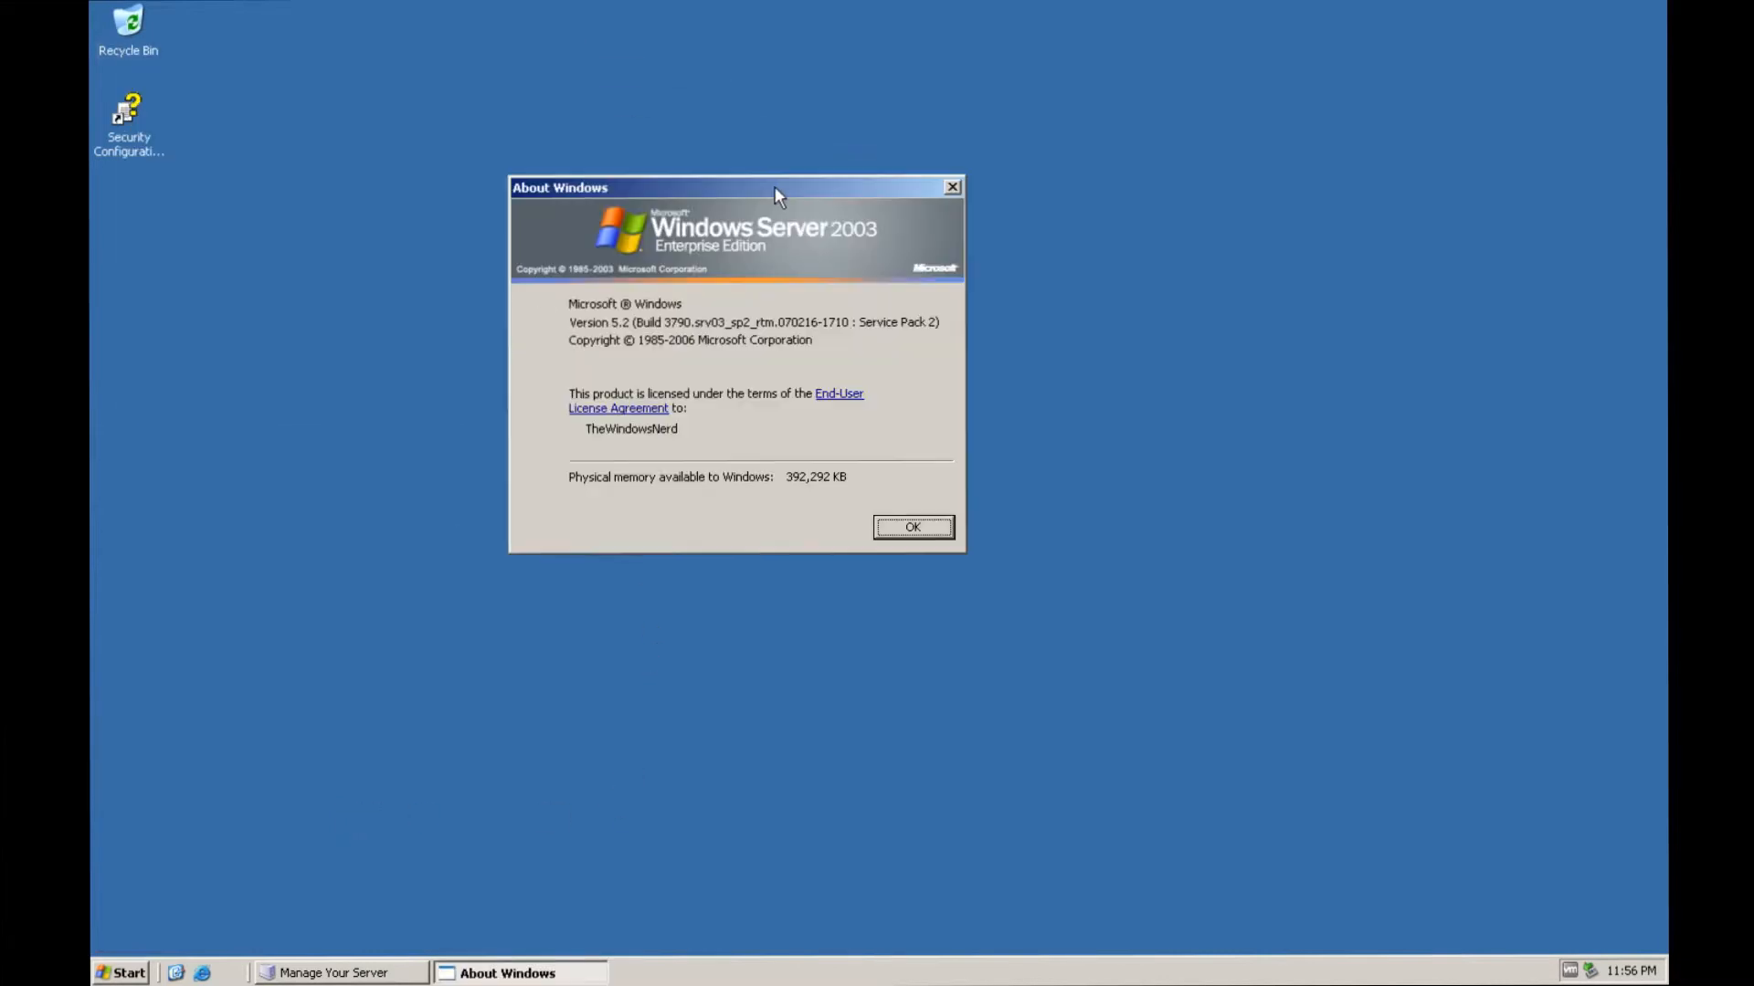
pyautogui.click(911, 526)
# Step: Browse the installed programs, including the Accessories subfolders and the Administrative Tools
pyautogui.click(130, 973)
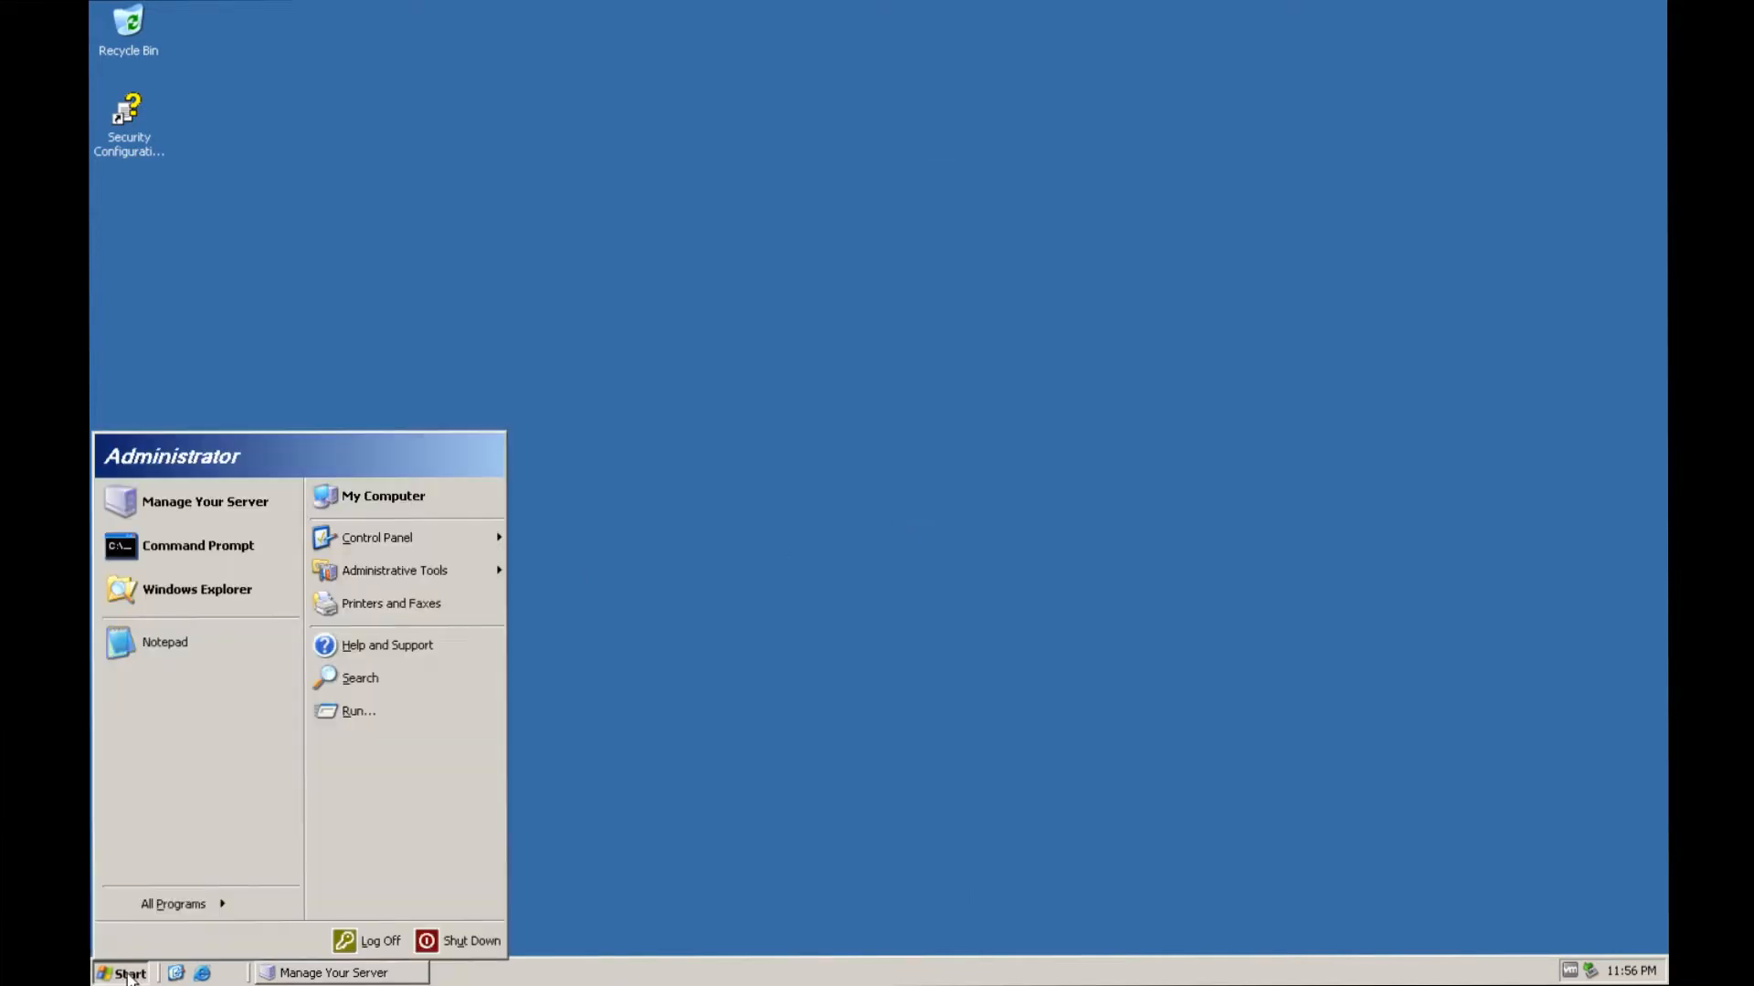
pyautogui.click(130, 974)
pyautogui.click(130, 974)
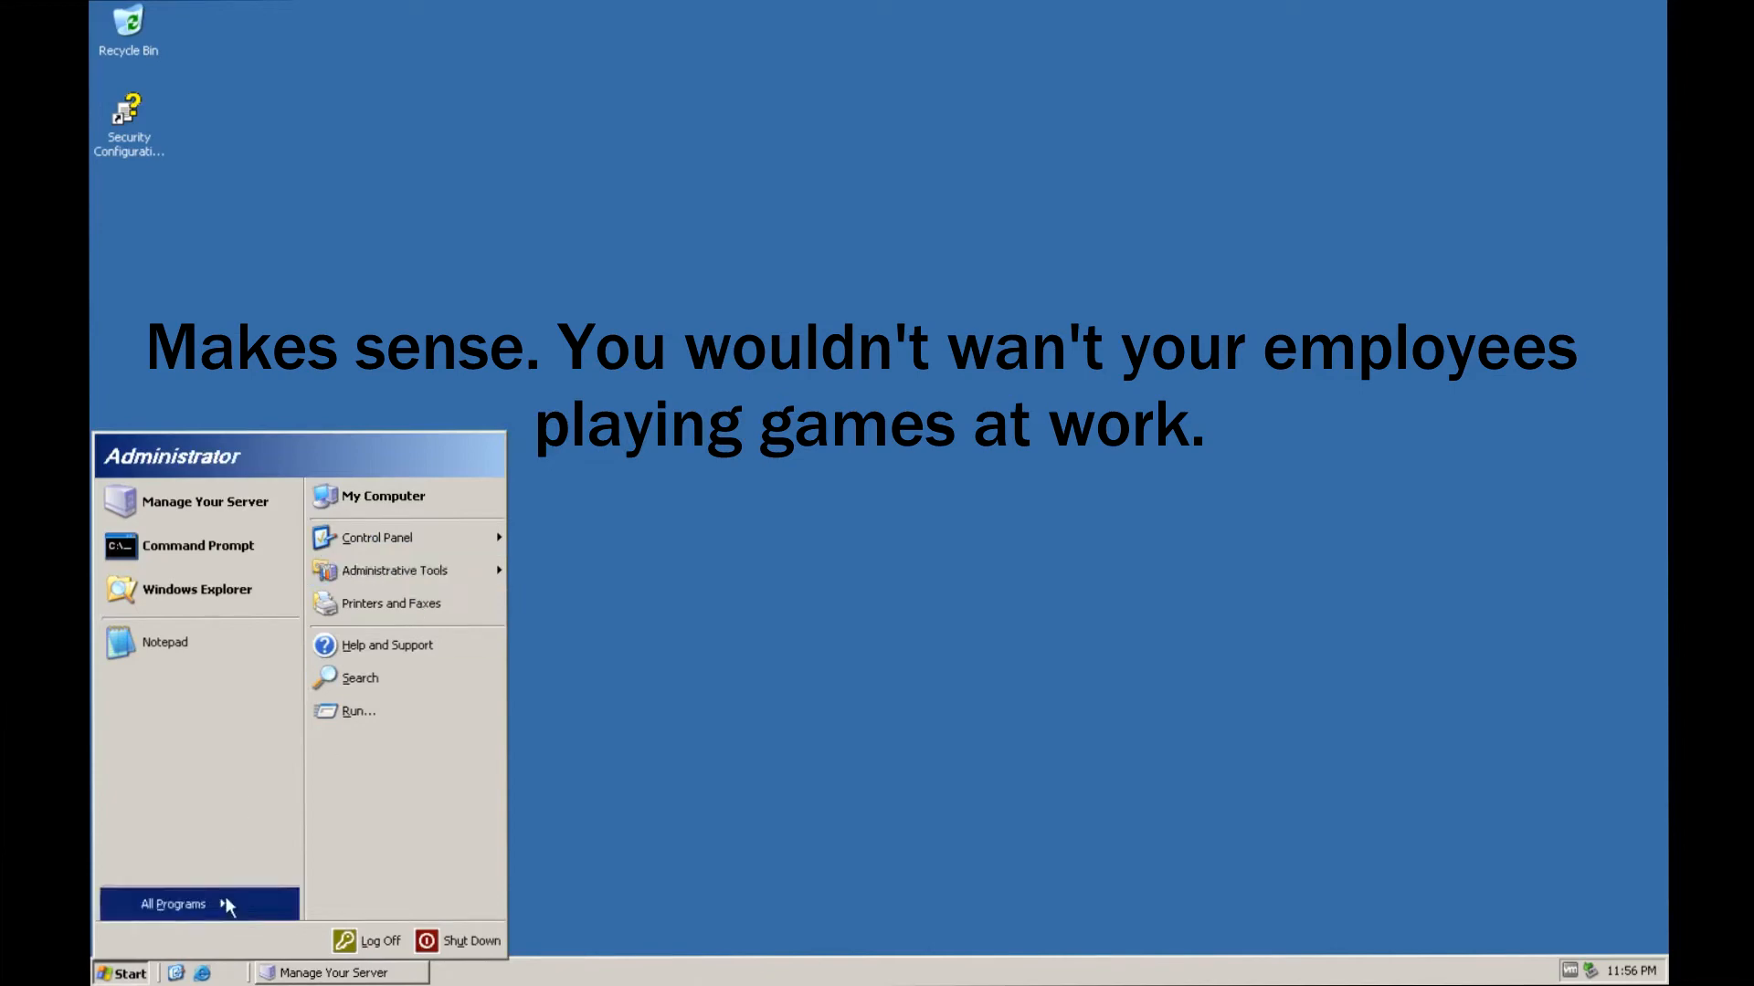
pyautogui.moveTo(226, 904)
pyautogui.moveTo(311, 800)
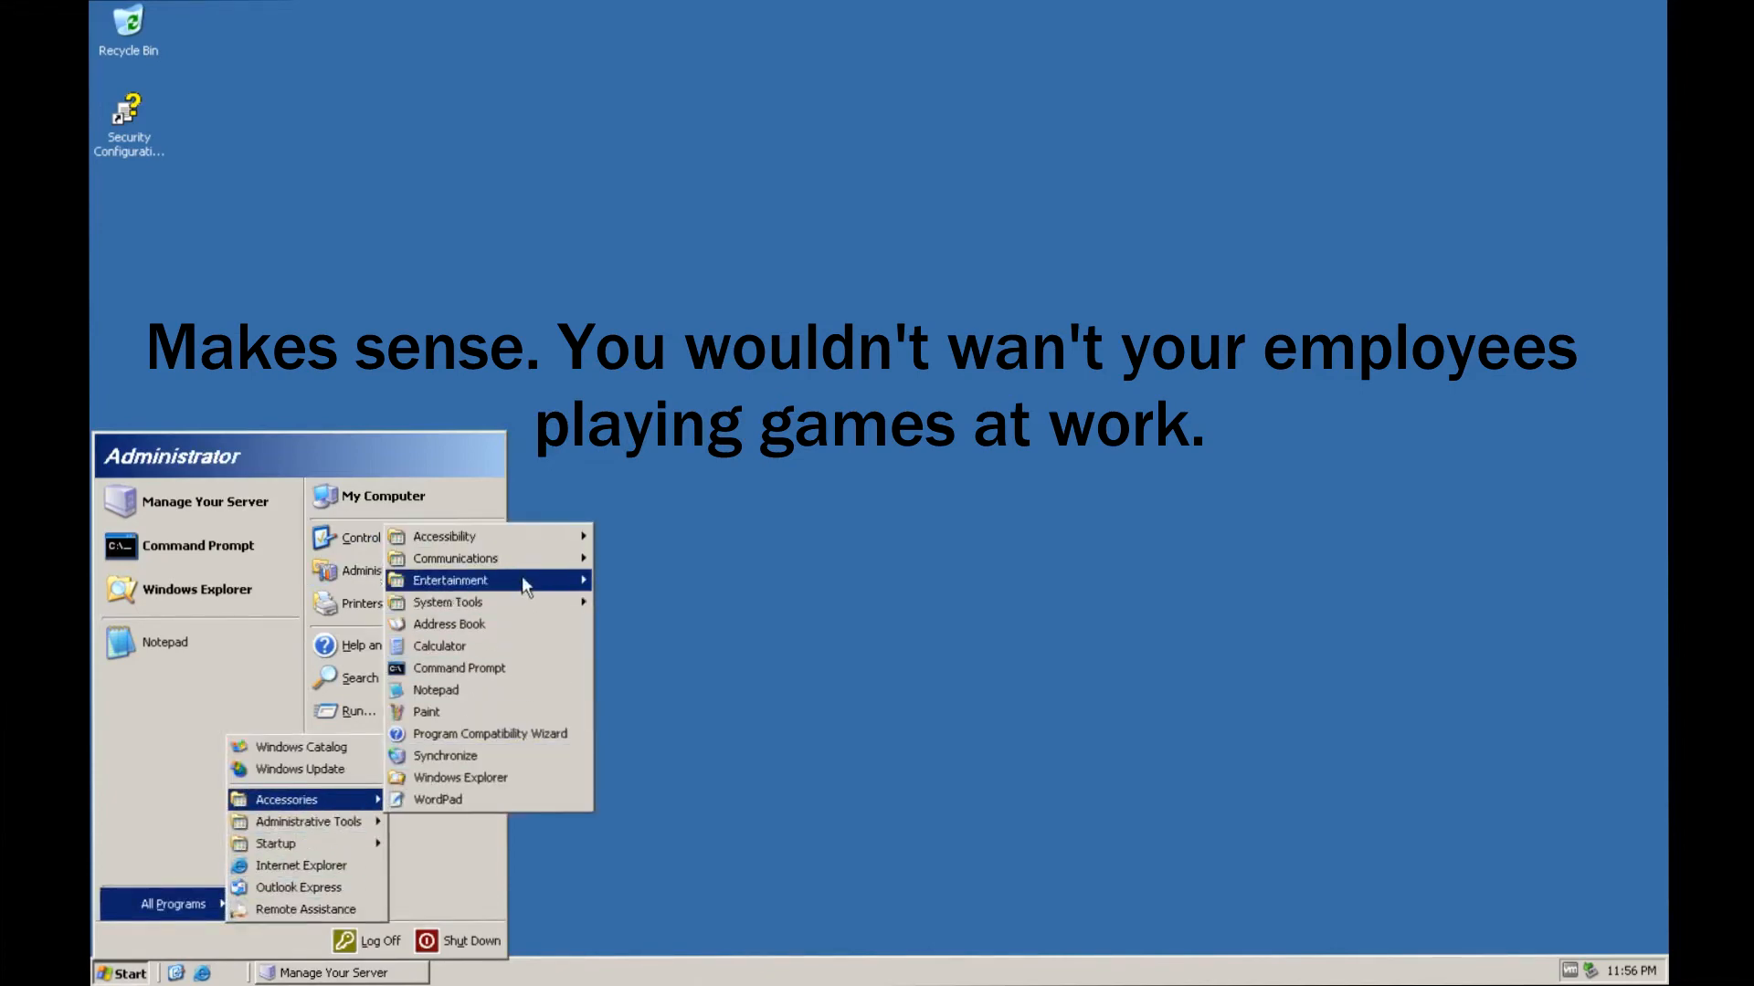
pyautogui.moveTo(533, 577)
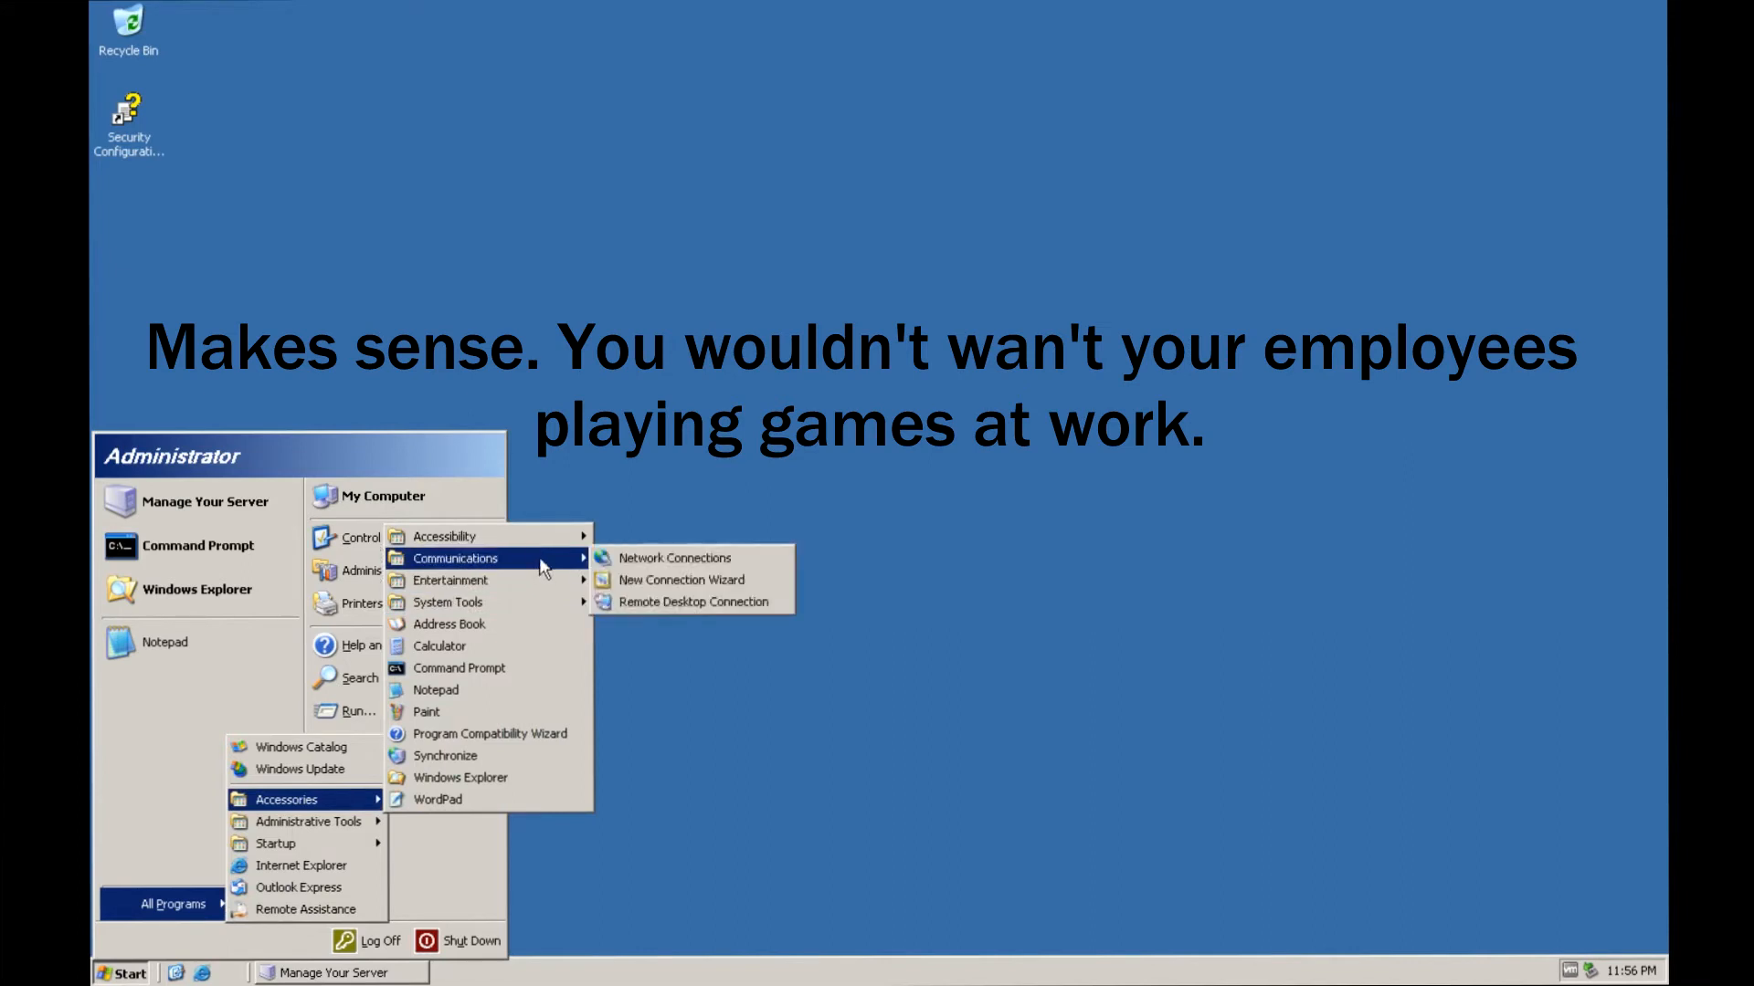
pyautogui.moveTo(540, 543)
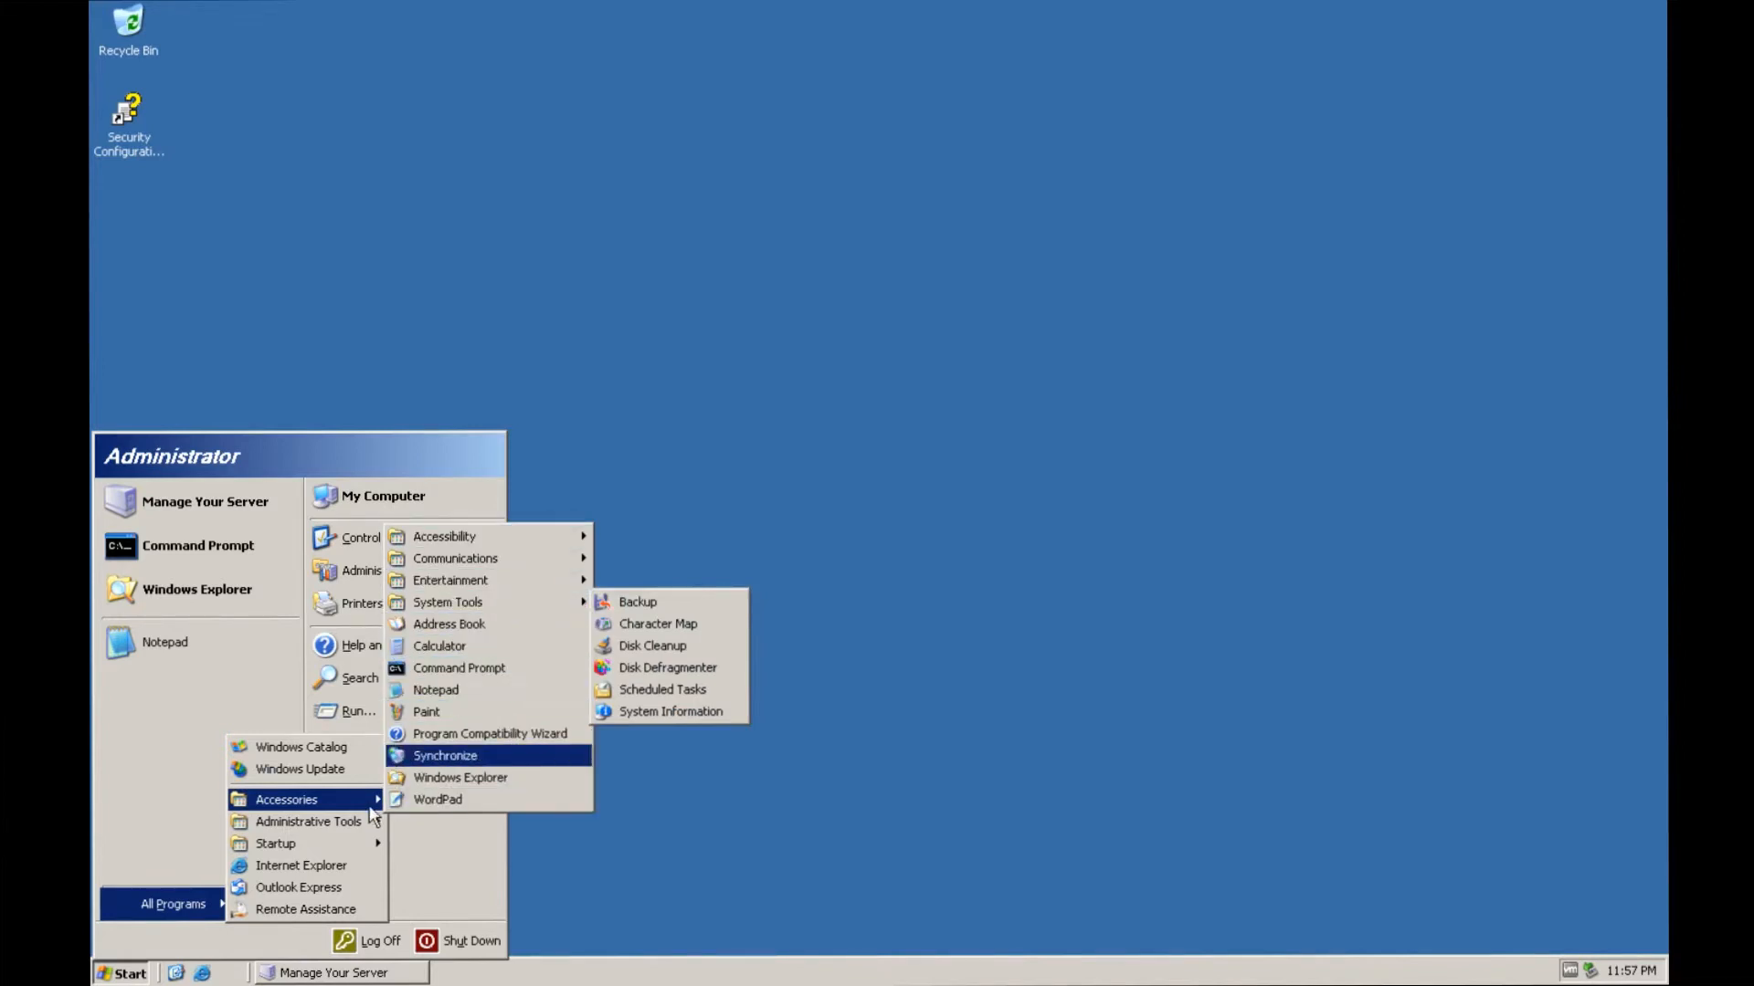
pyautogui.moveTo(375, 828)
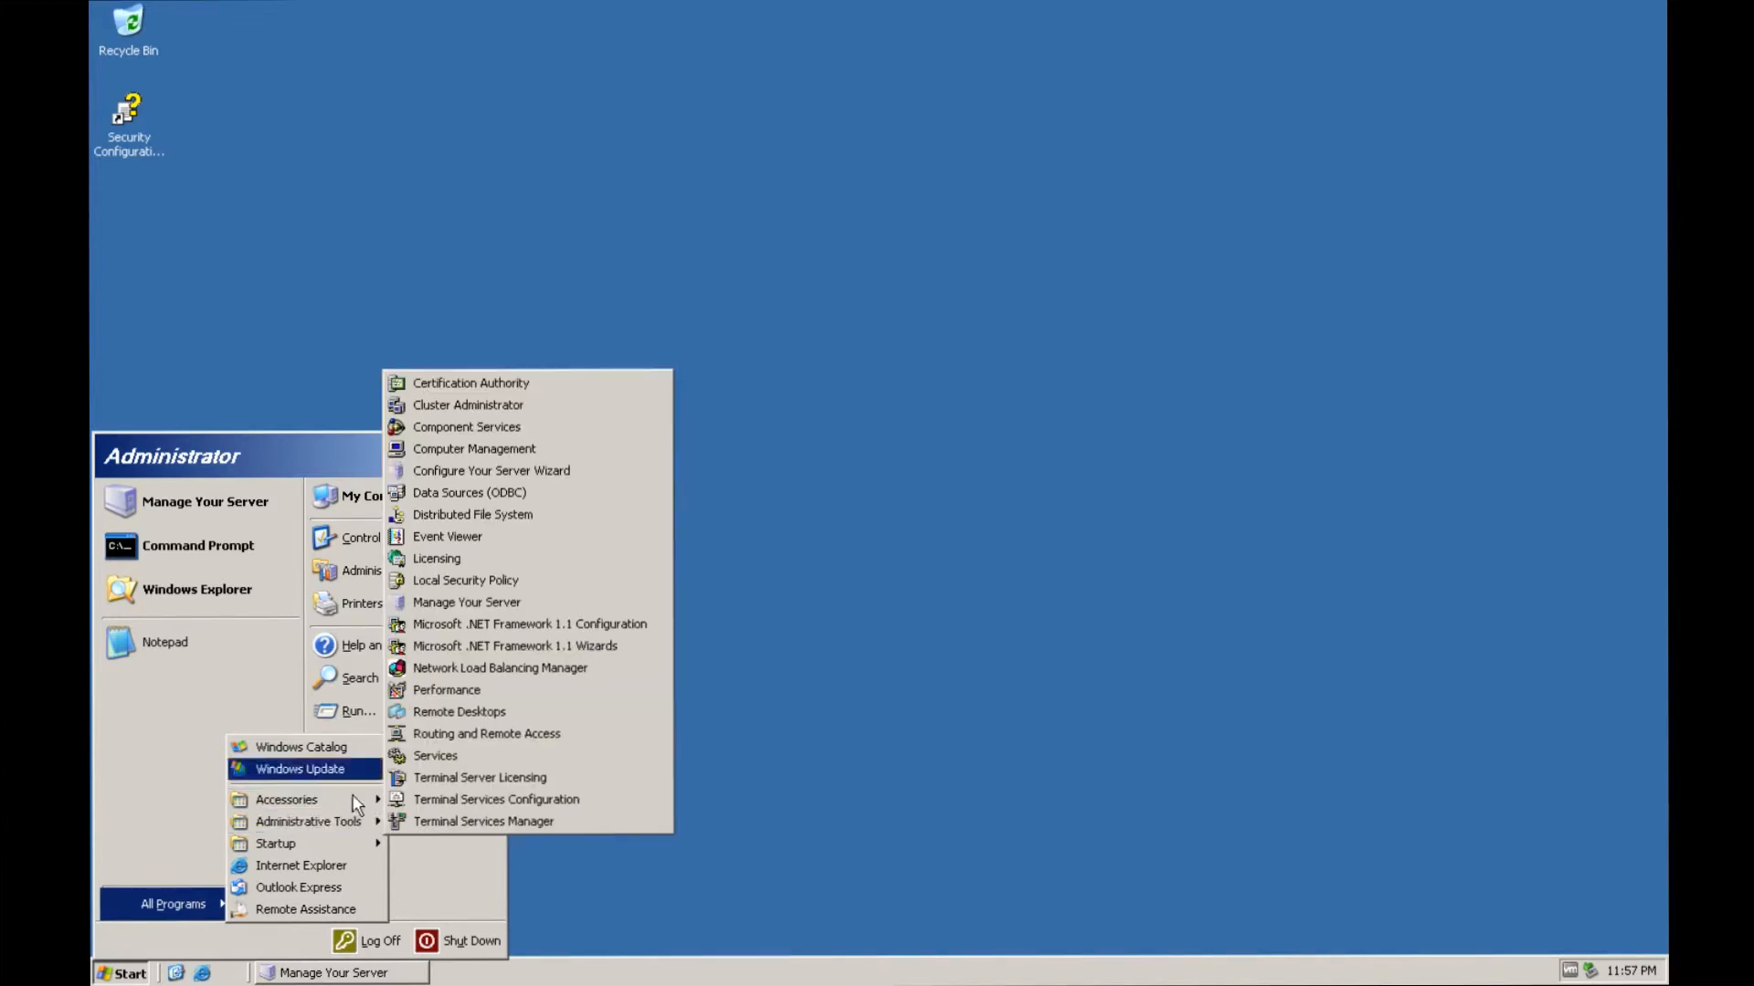
pyautogui.moveTo(440, 579)
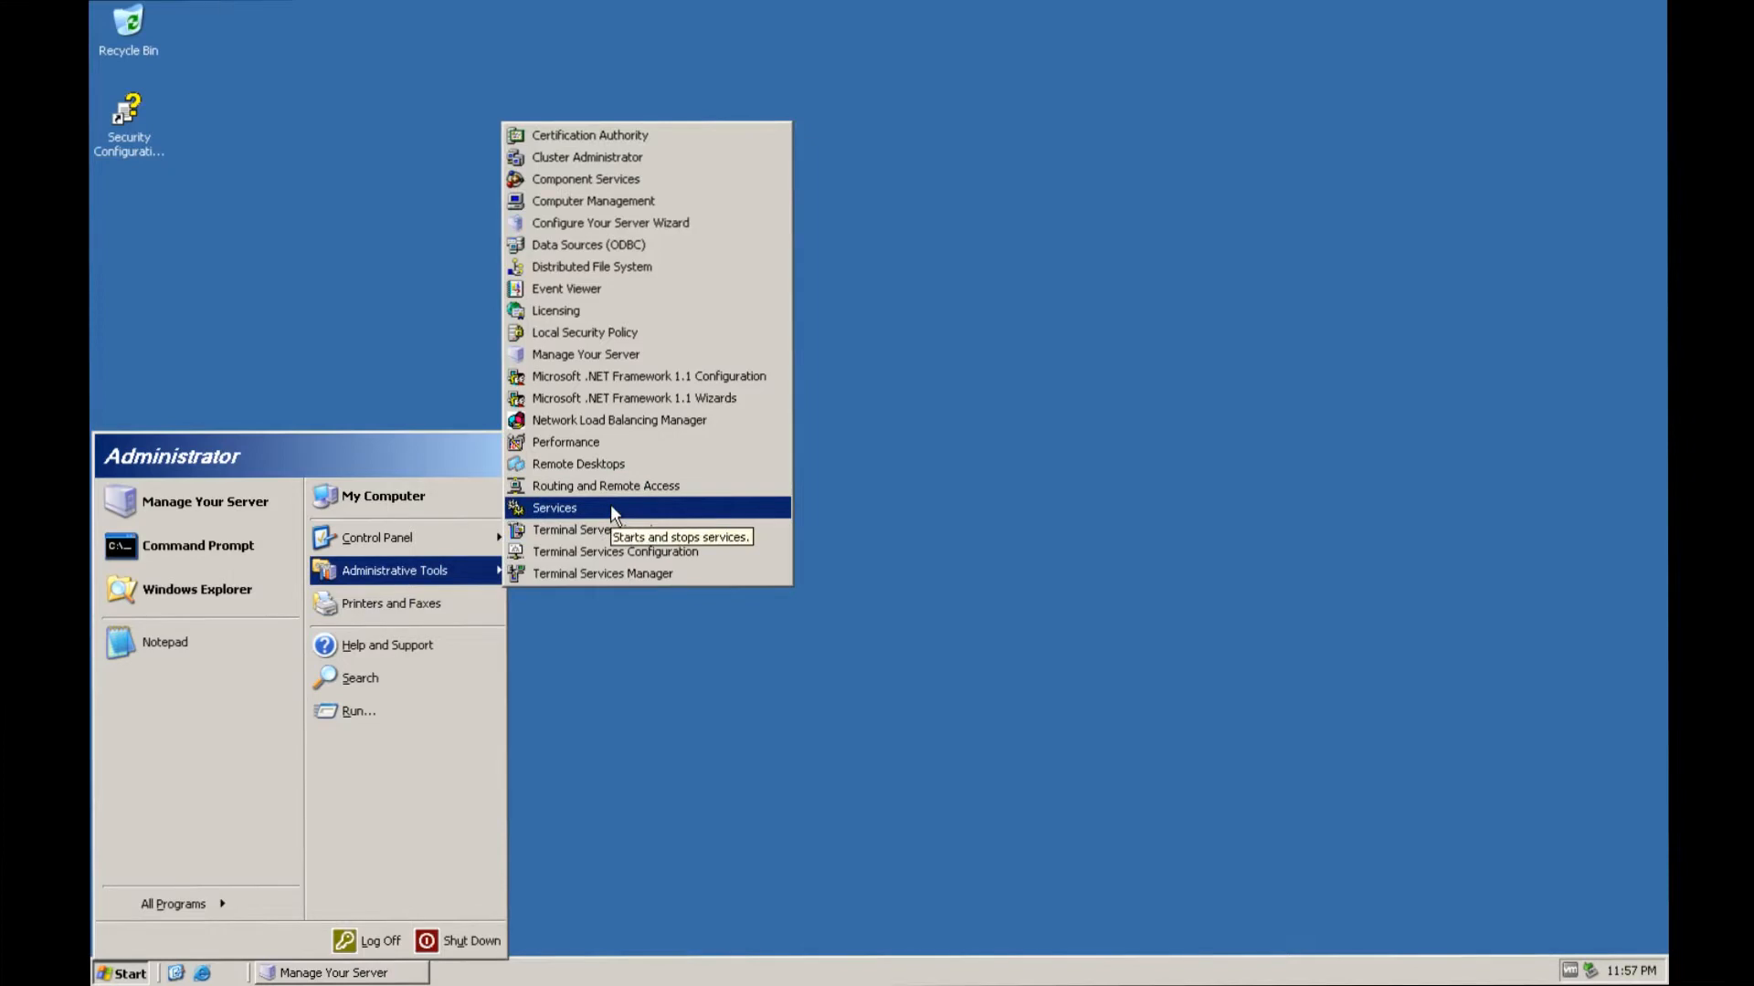
pyautogui.click(842, 524)
pyautogui.rightClick(841, 524)
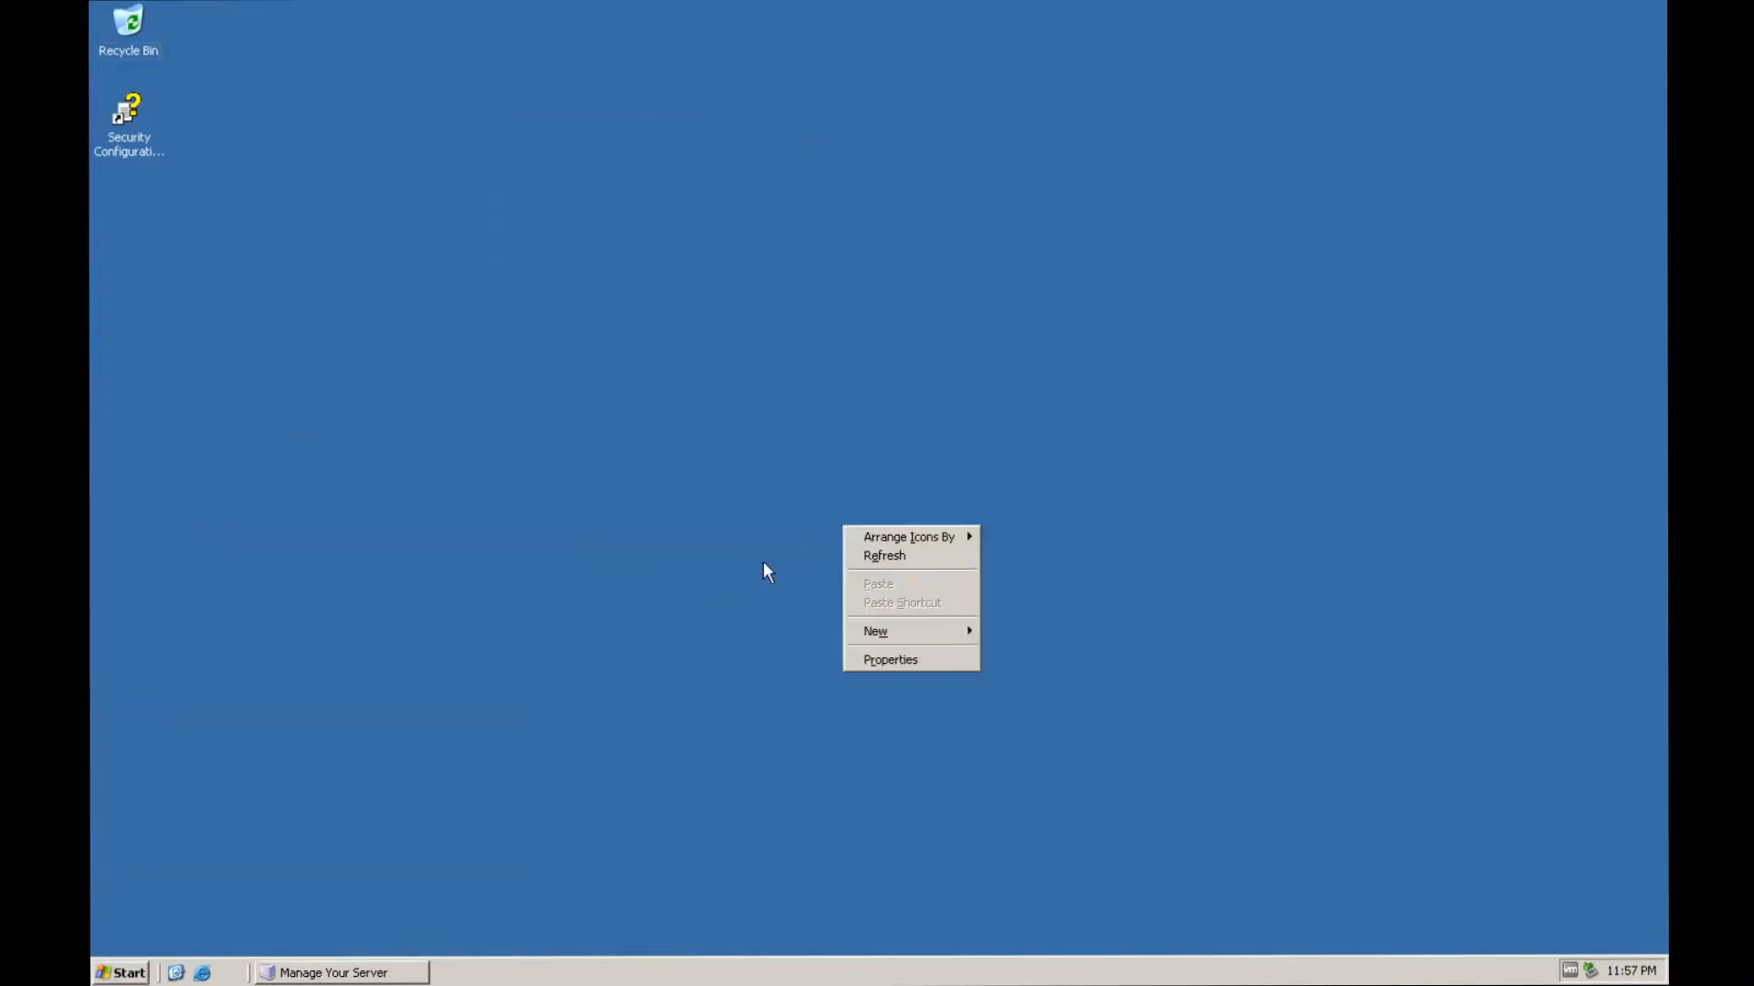
pyautogui.click(765, 571)
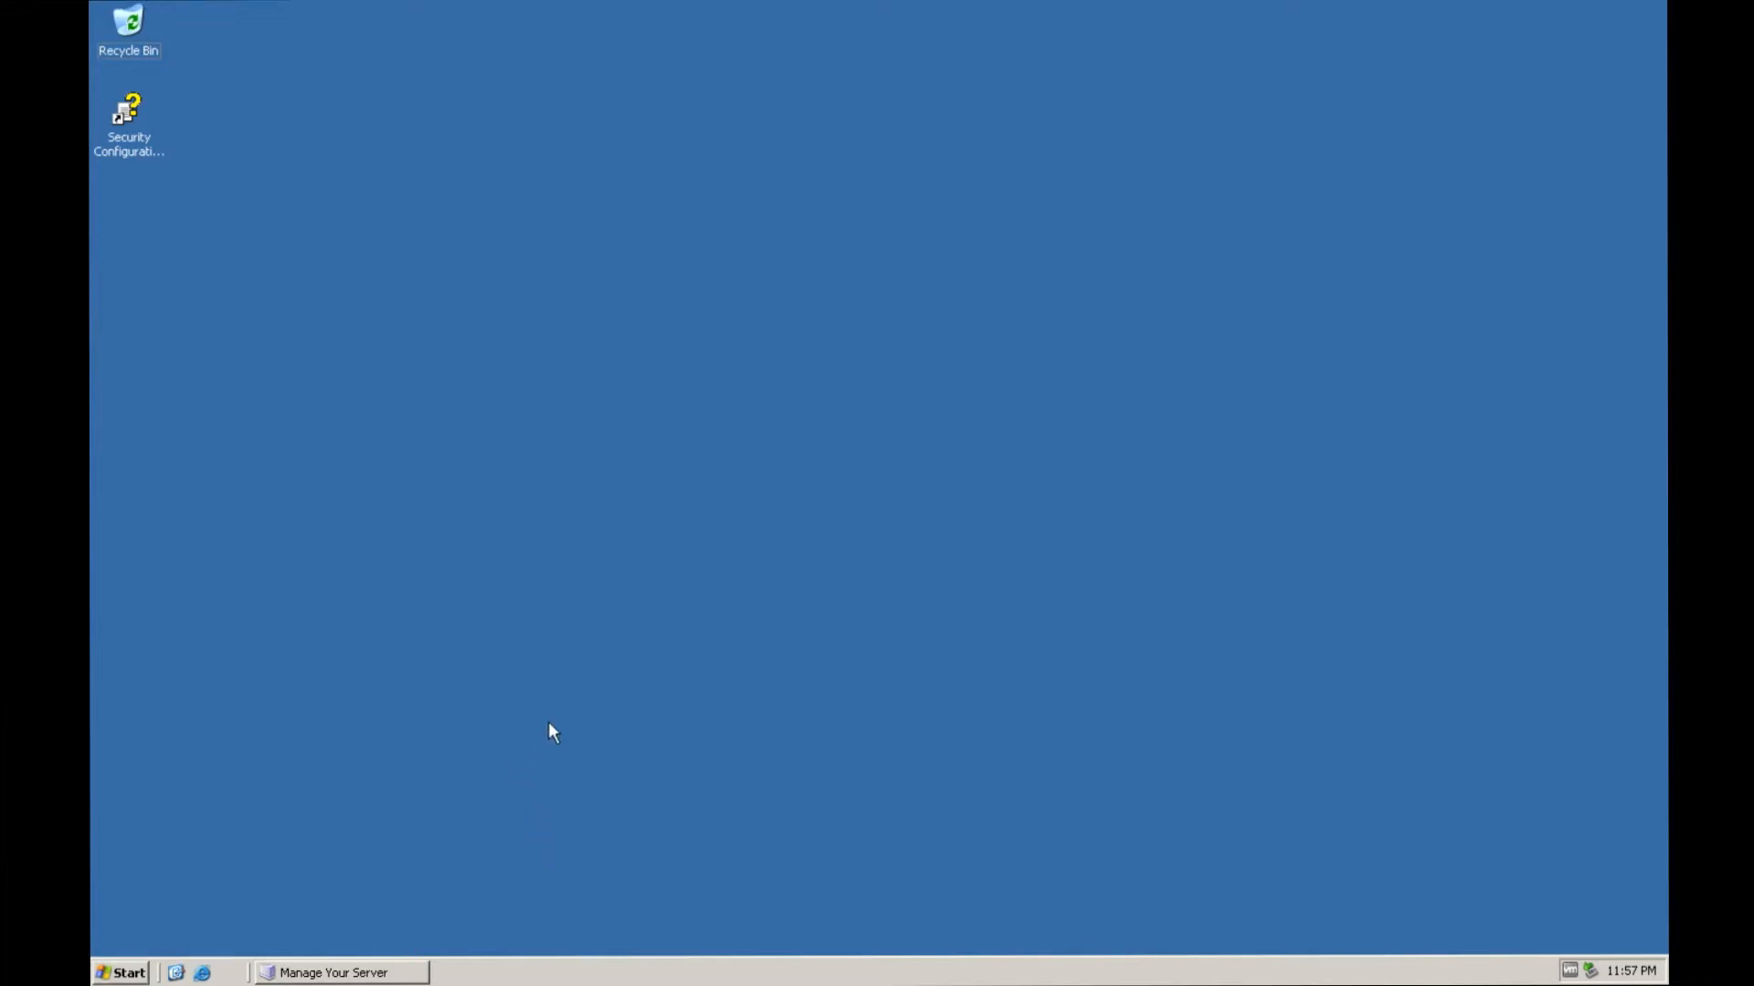
pyautogui.rightClick(696, 535)
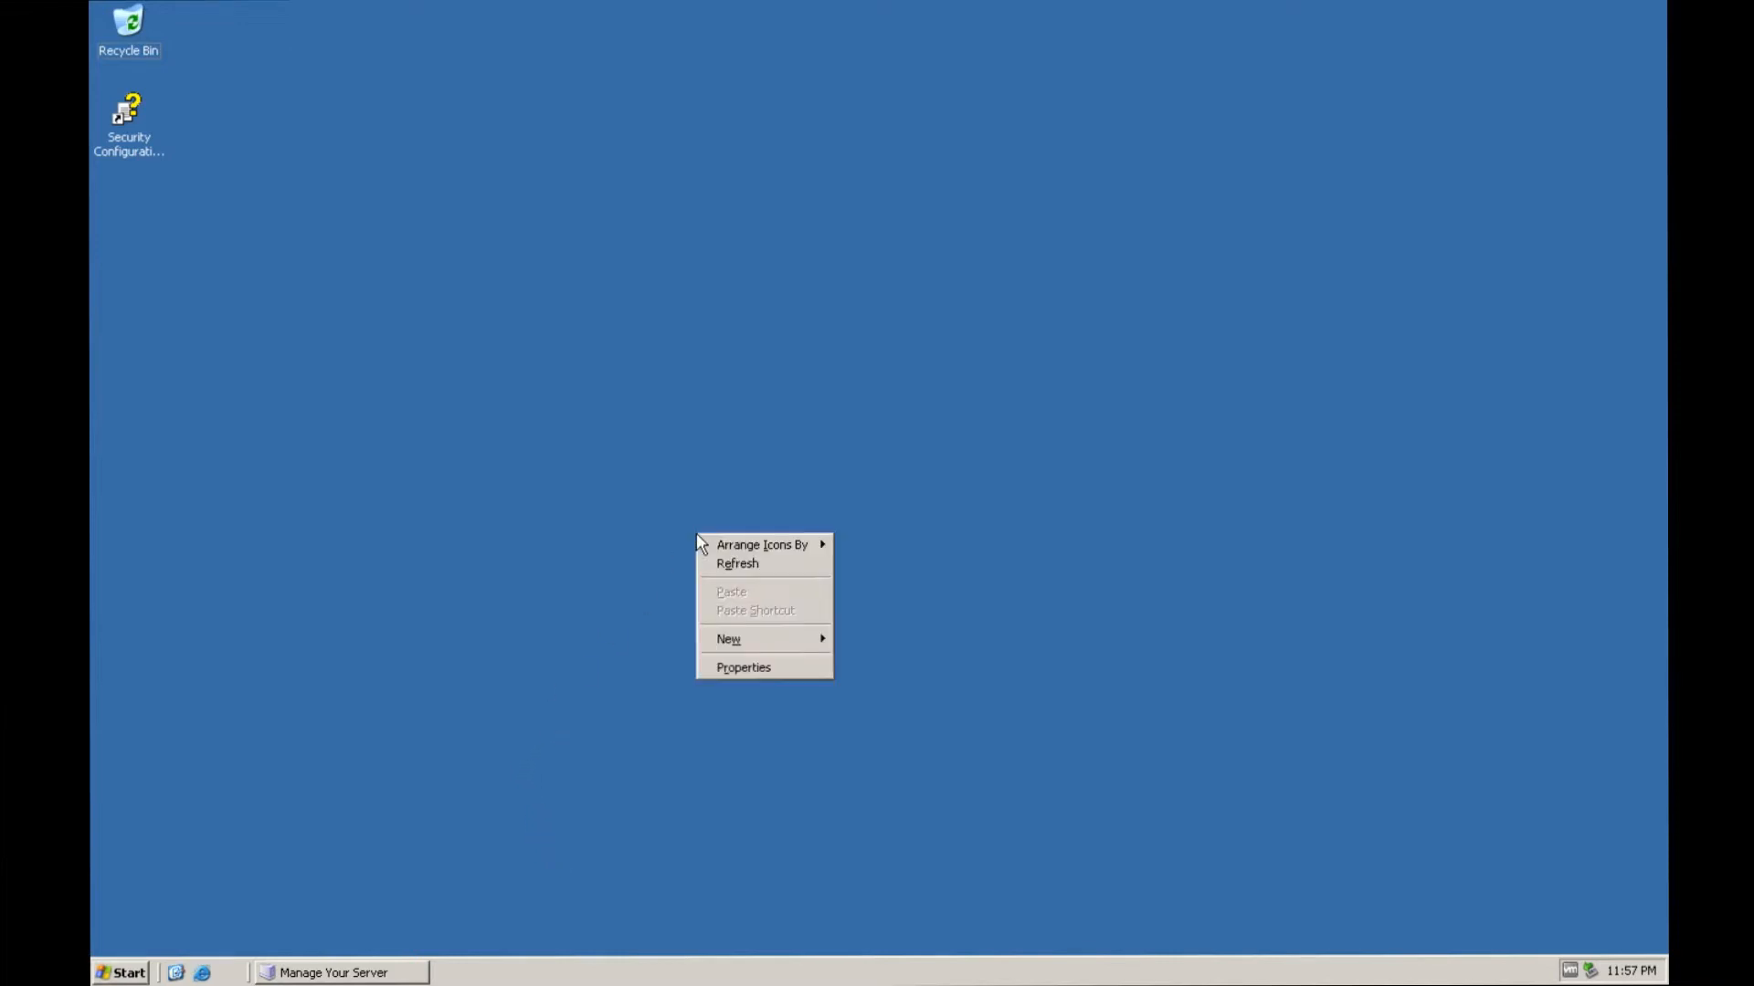
pyautogui.click(661, 541)
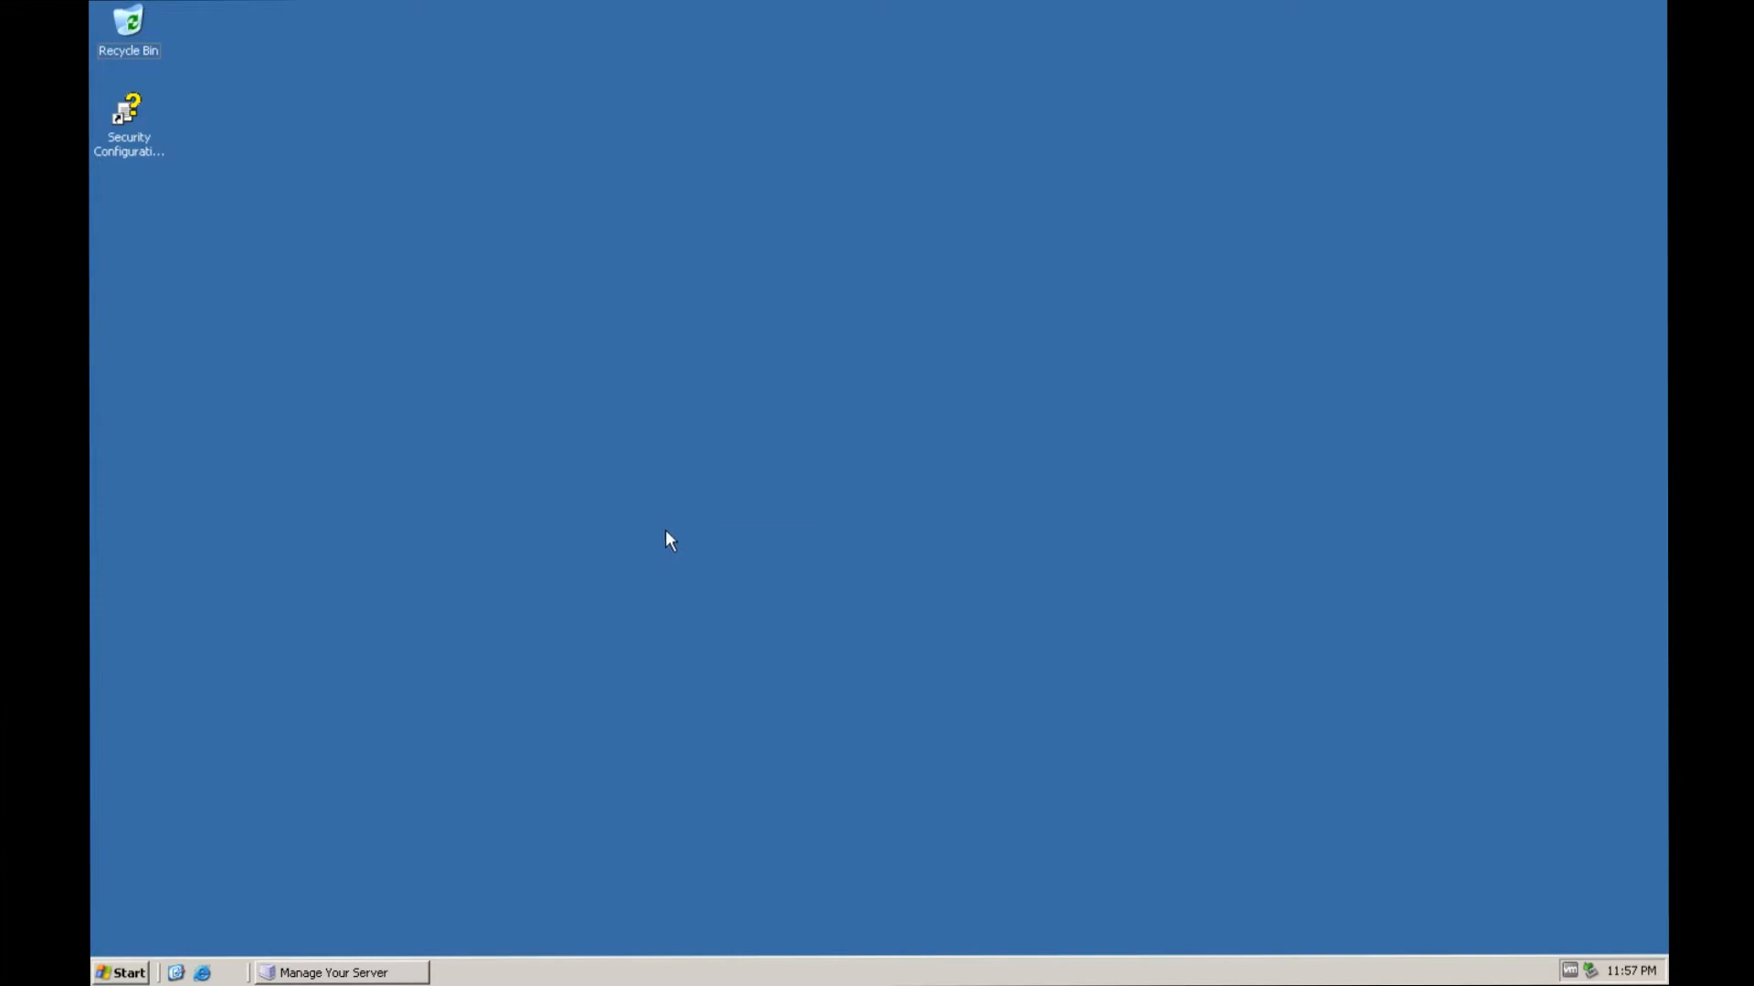
pyautogui.rightClick(666, 522)
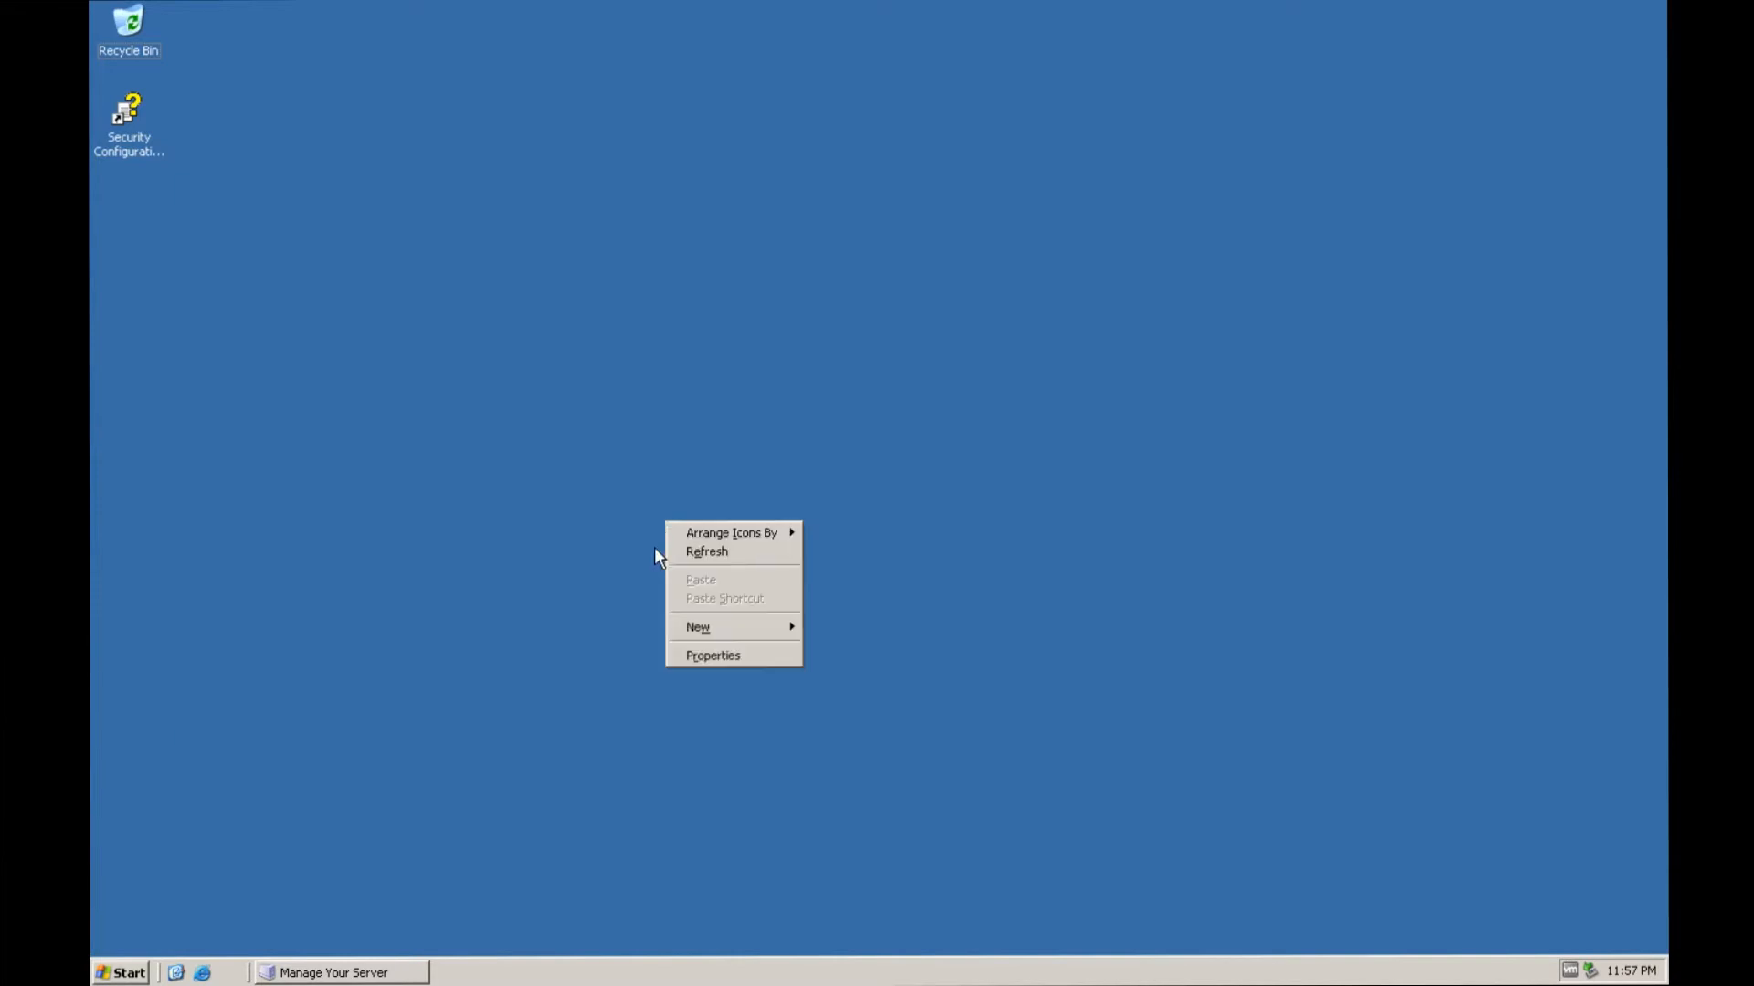
# Step: Open the desktop's Display Properties and check which themes are available
pyautogui.rightClick(643, 556)
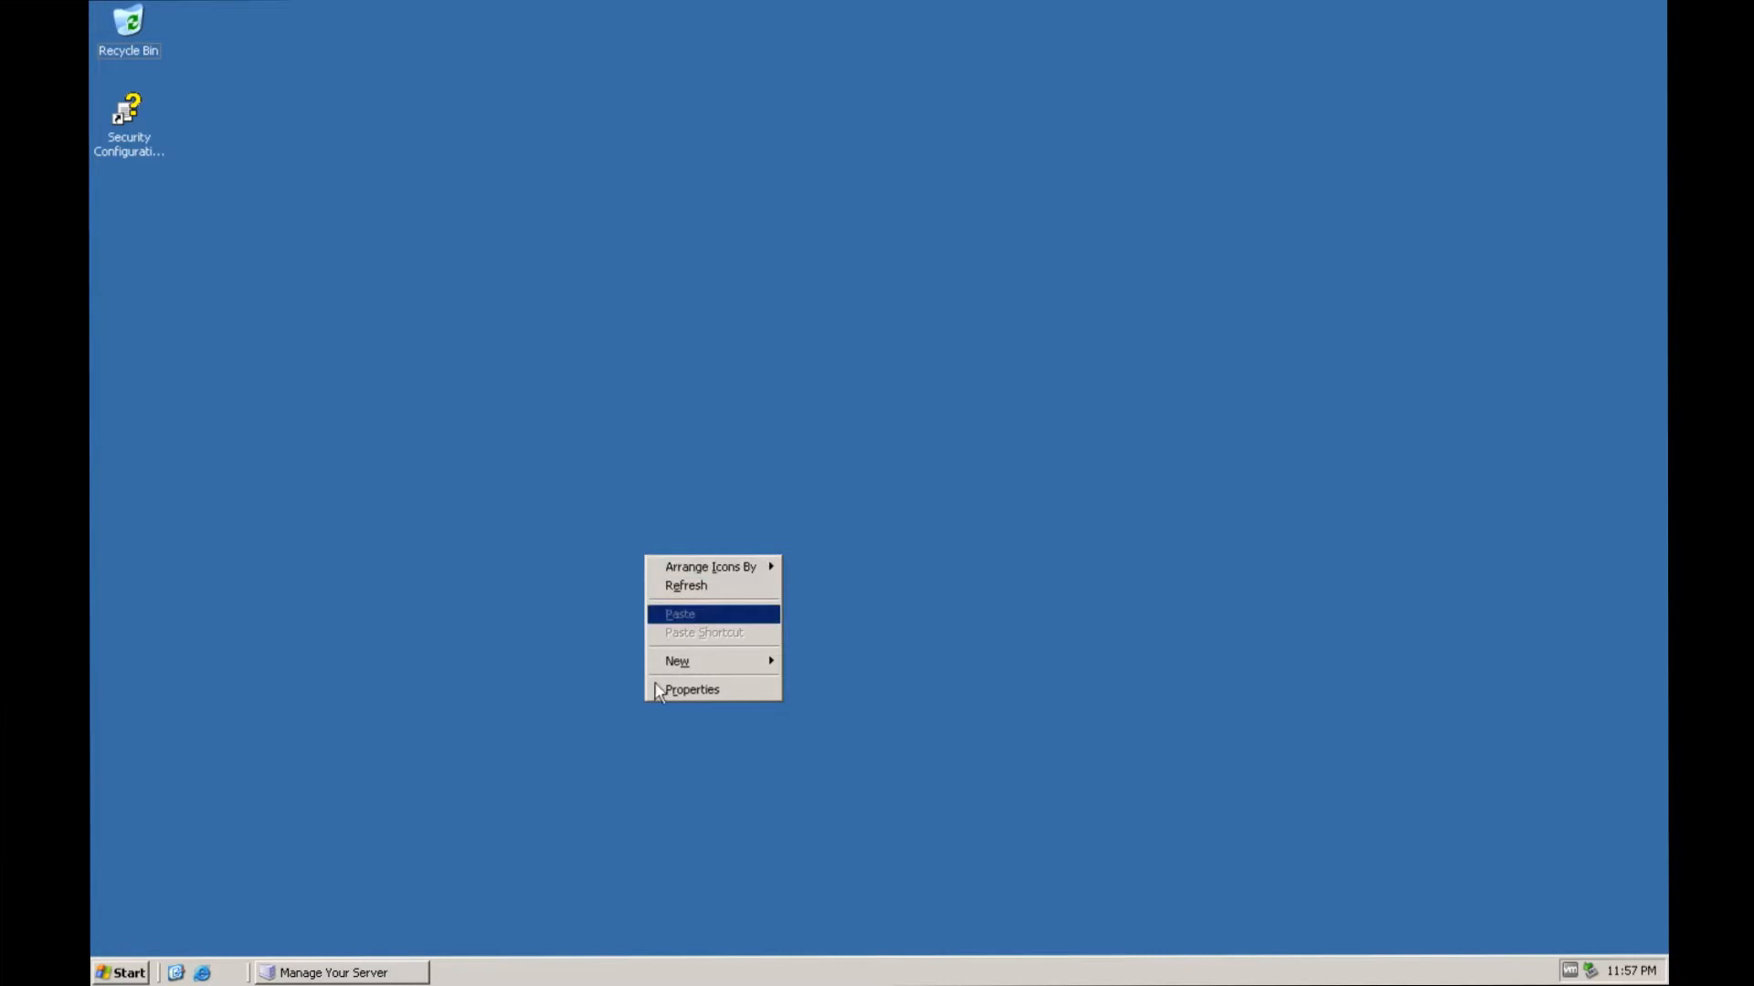
pyautogui.click(683, 692)
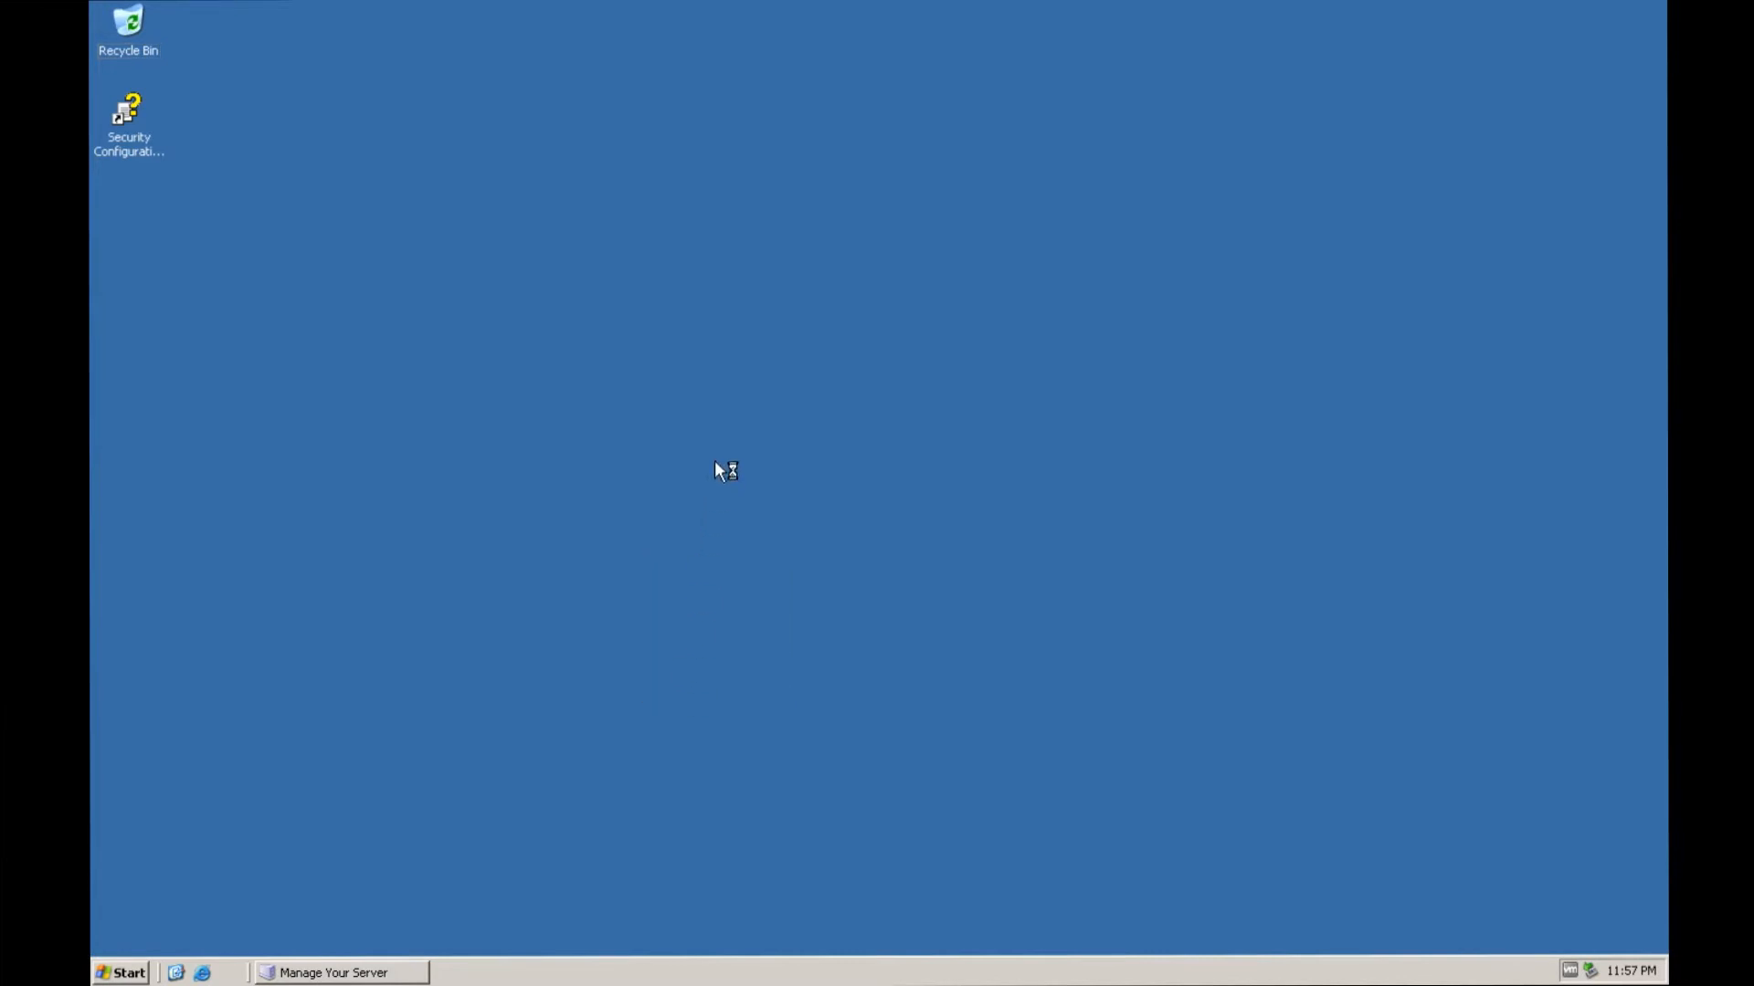
pyautogui.moveTo(365, 41); pyautogui.dragTo(775, 99)
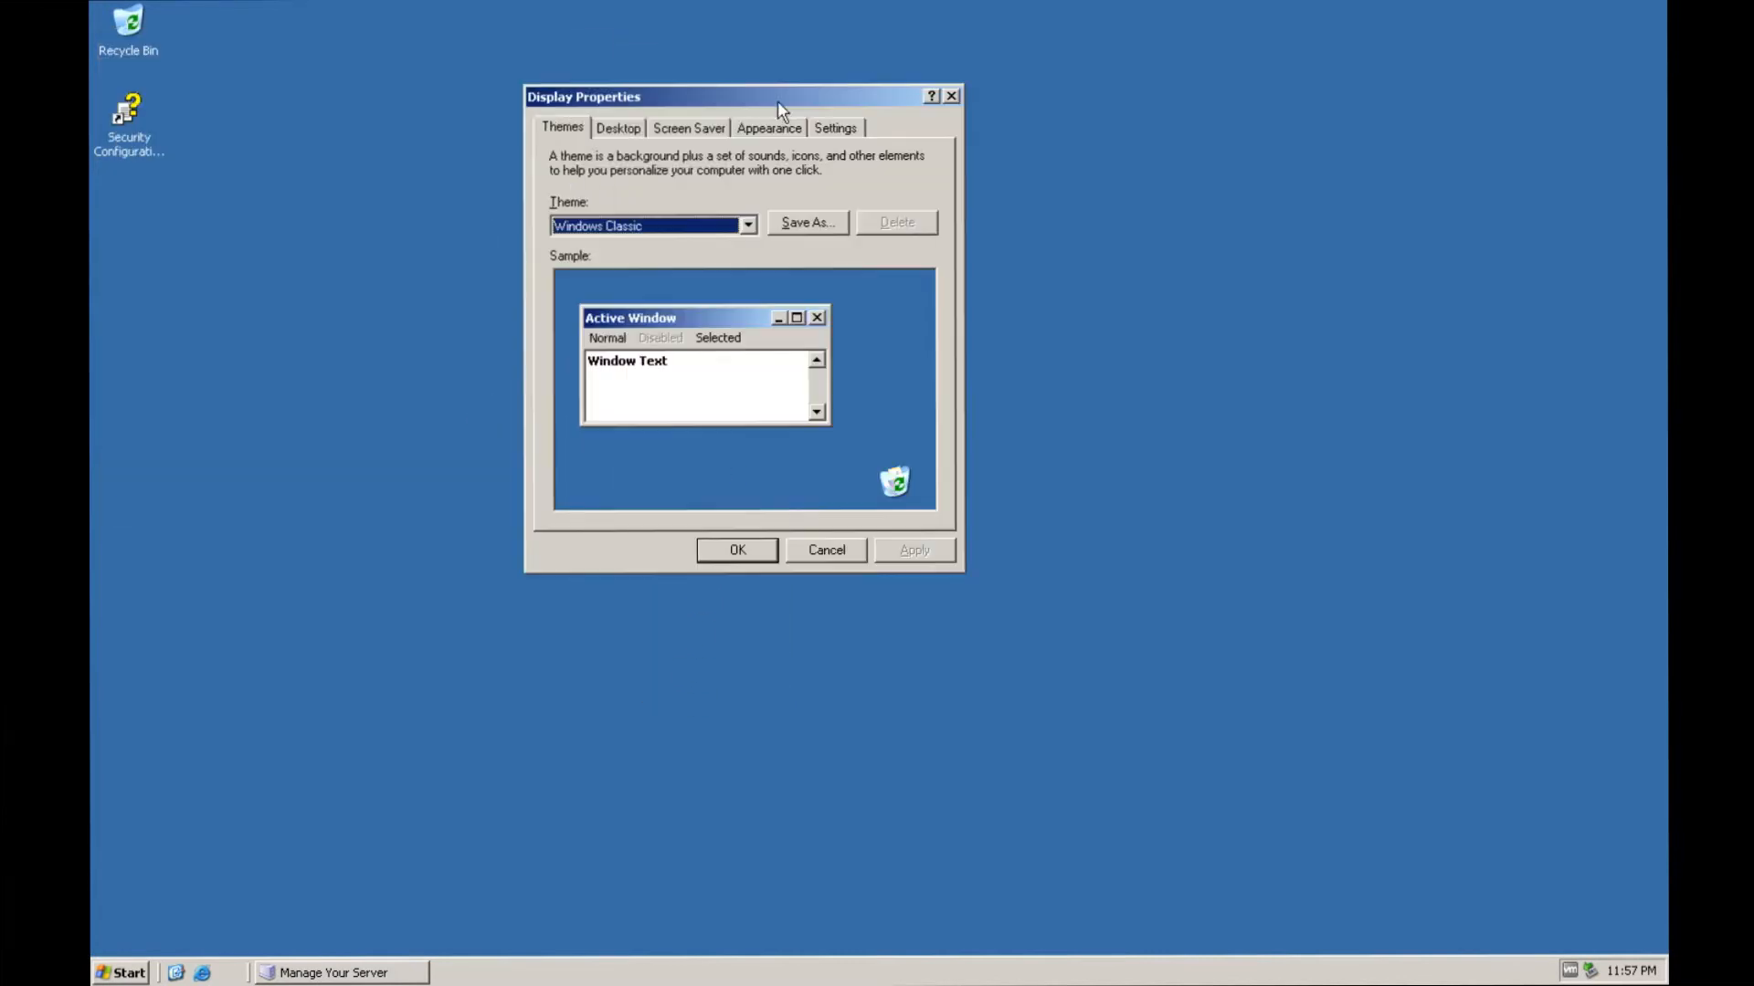
pyautogui.click(689, 226)
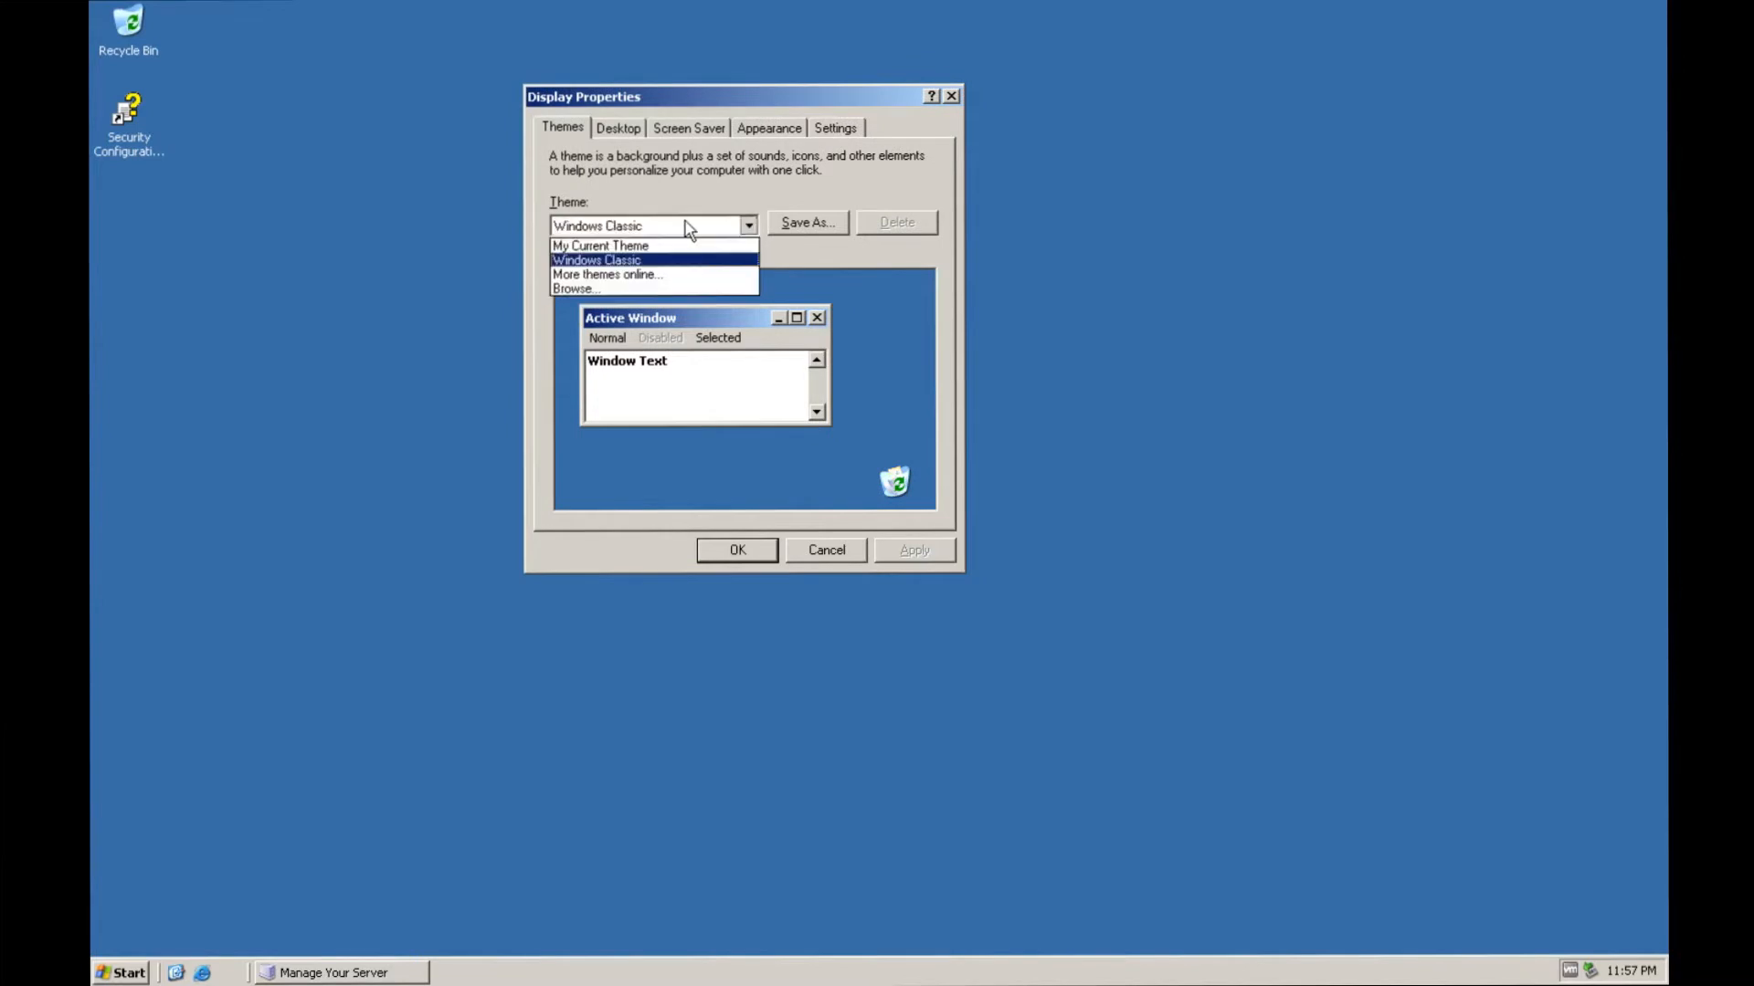
pyautogui.click(689, 227)
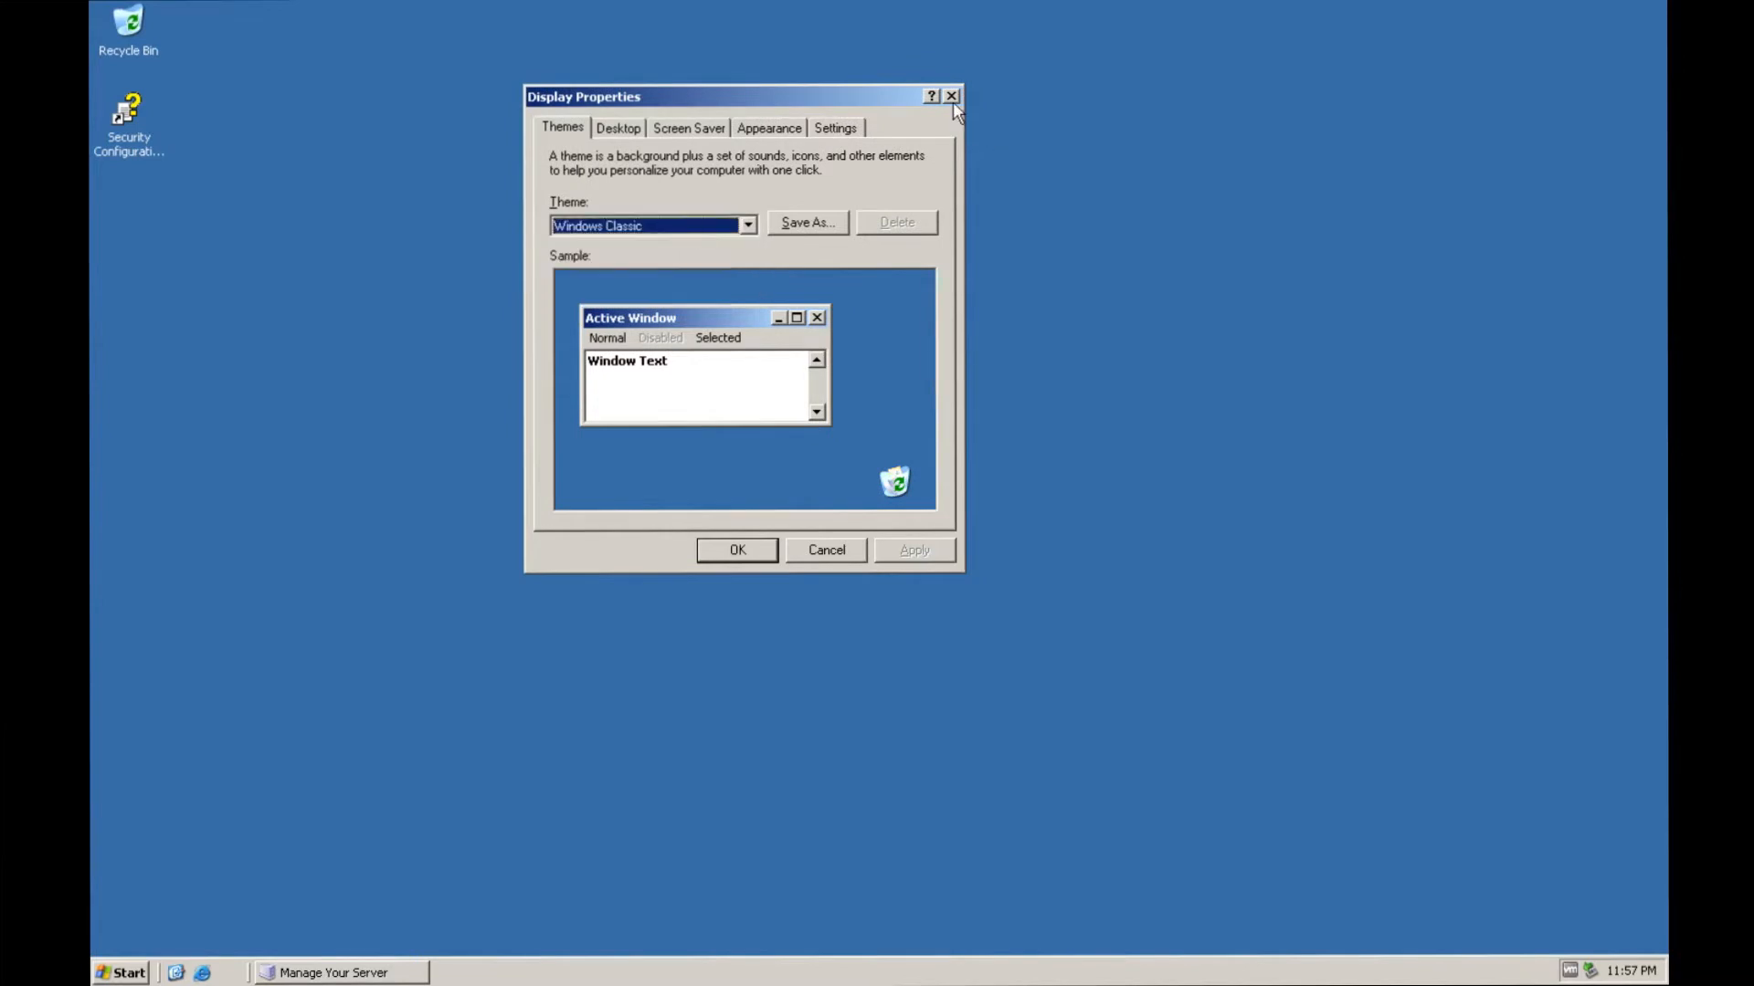
# Step: Preview the Lilac color scheme in the appearance settings, but apply the Windows Classic color scheme to the desktop
pyautogui.click(763, 129)
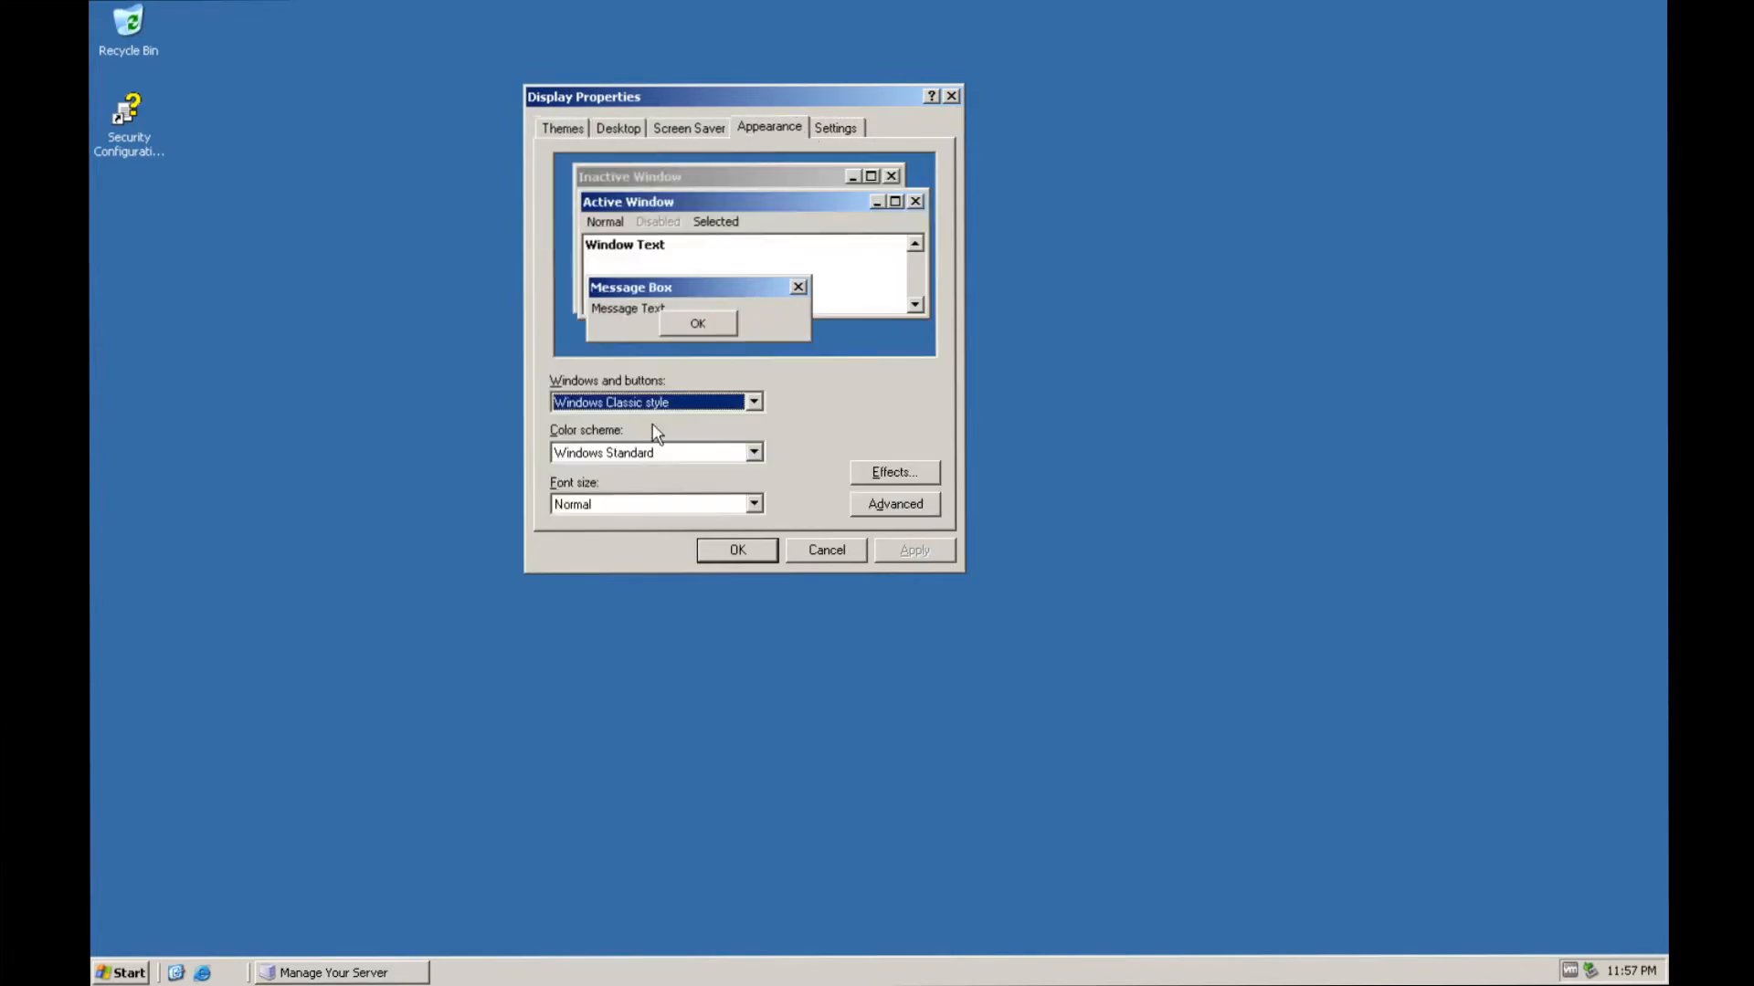
pyautogui.click(654, 453)
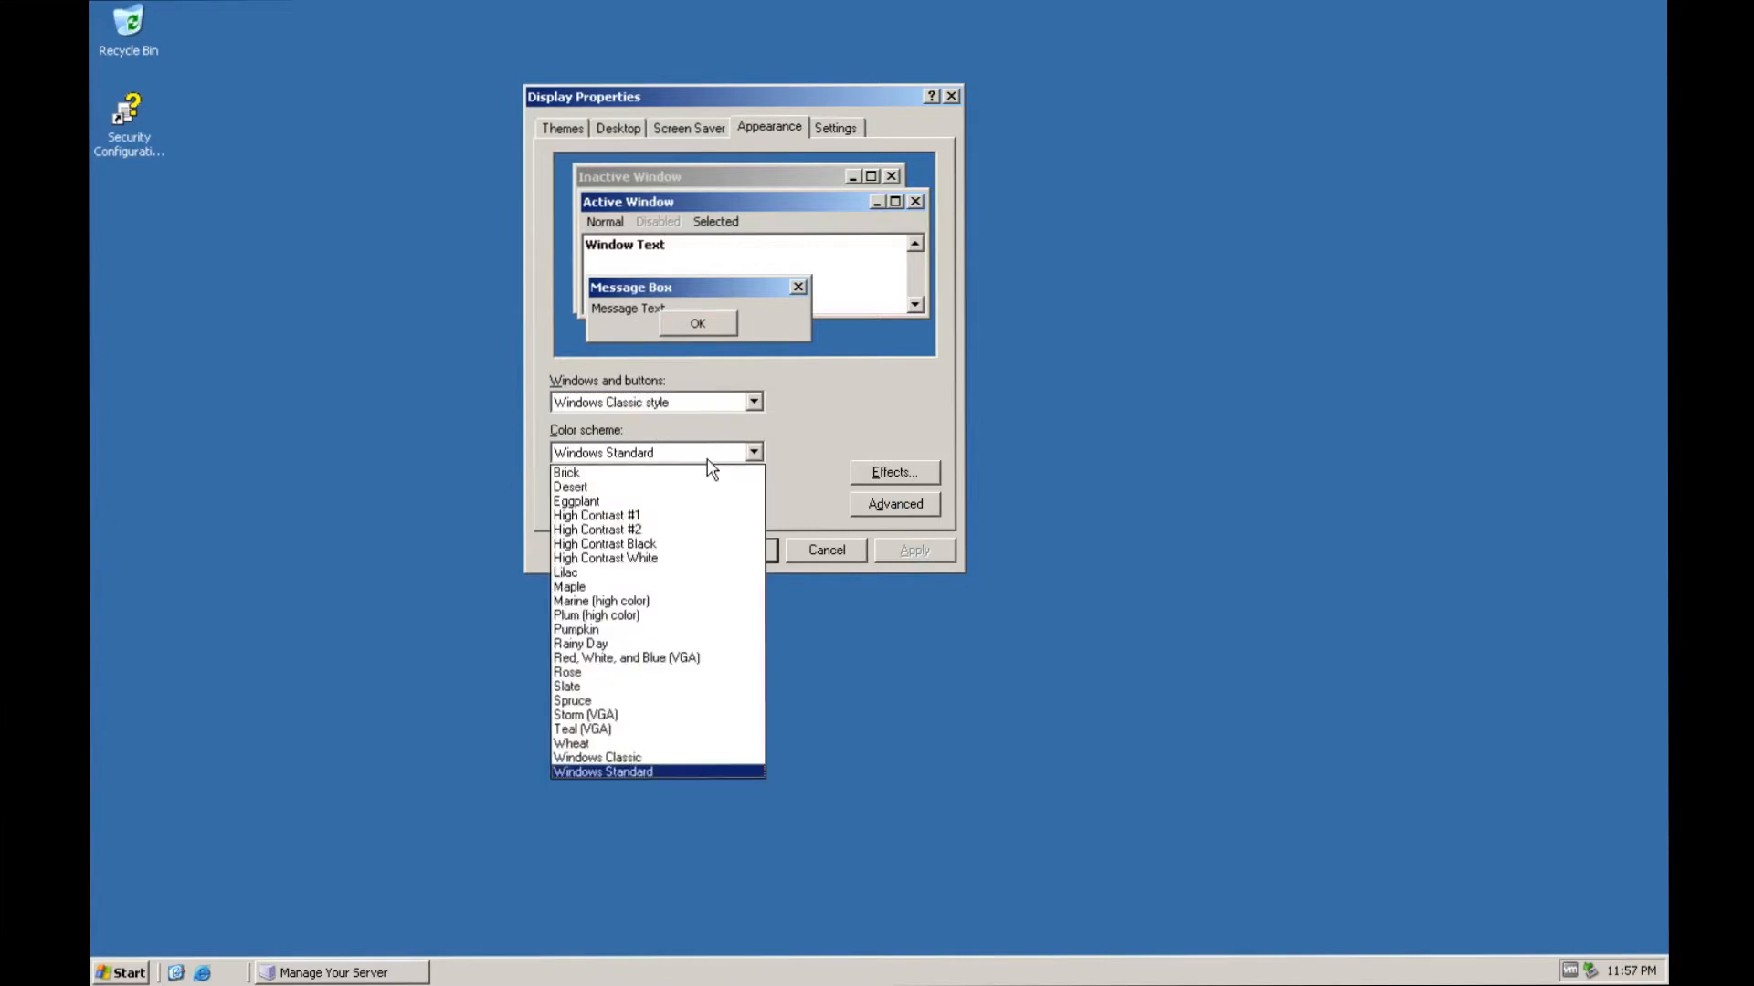
pyautogui.click(627, 573)
pyautogui.click(662, 453)
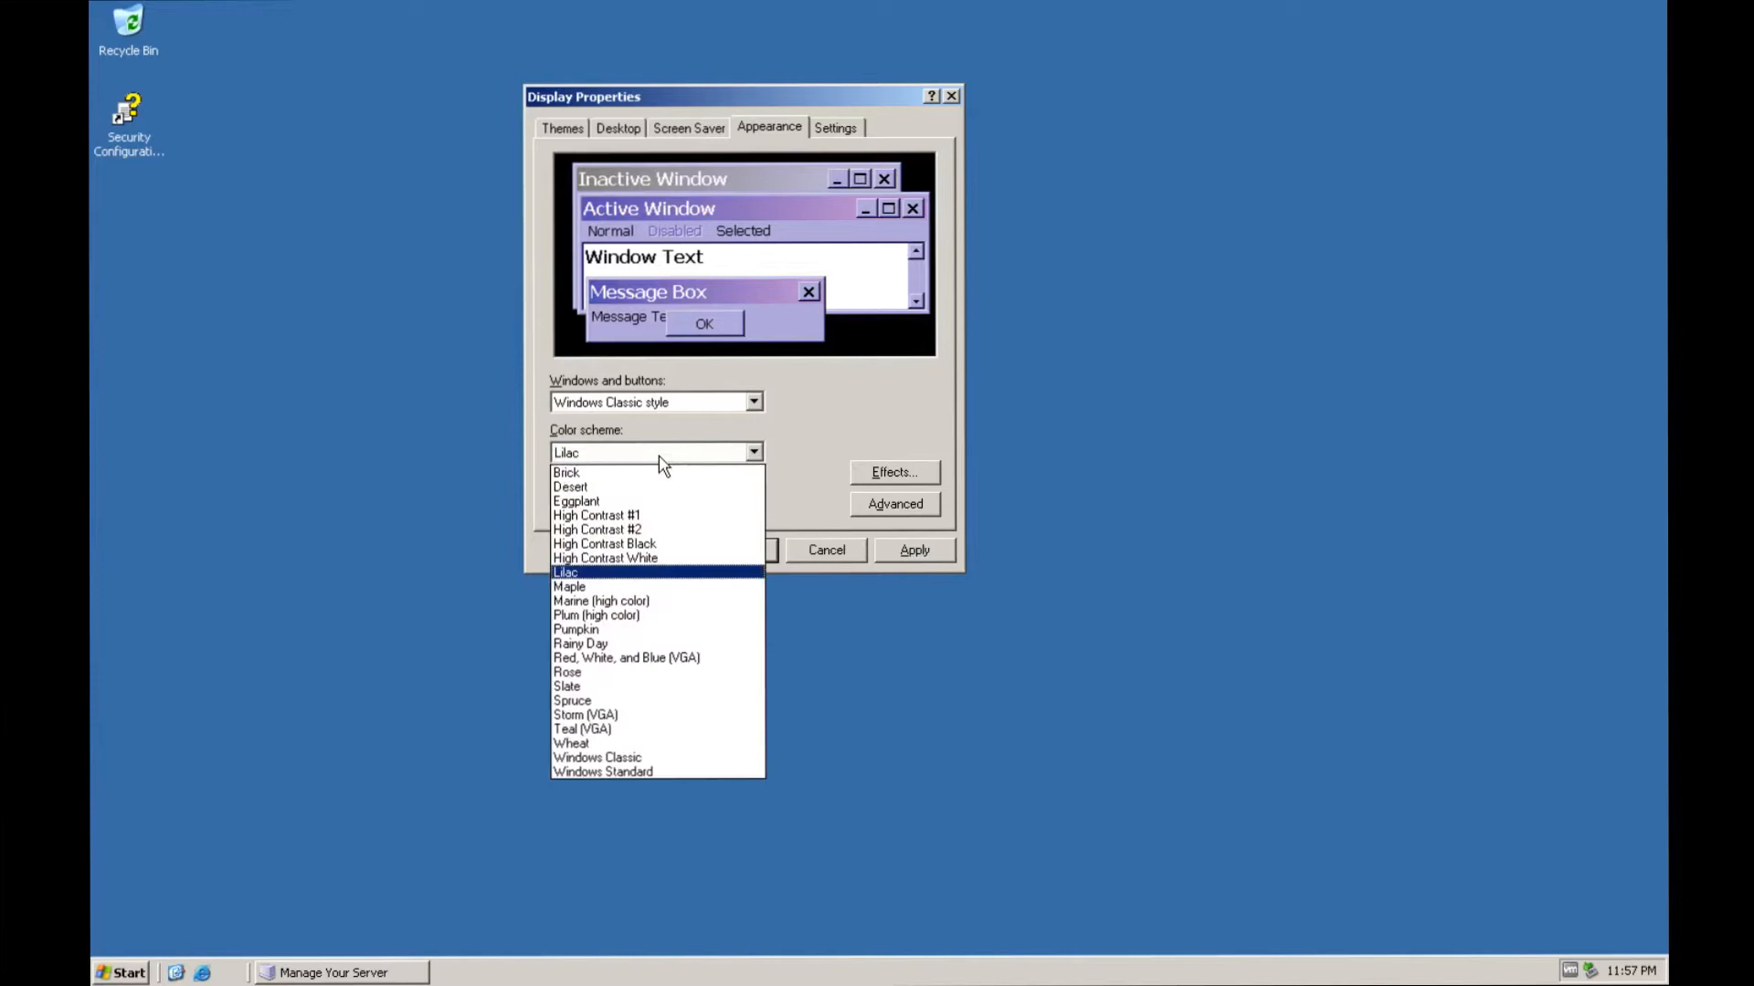
pyautogui.click(686, 760)
pyautogui.click(760, 559)
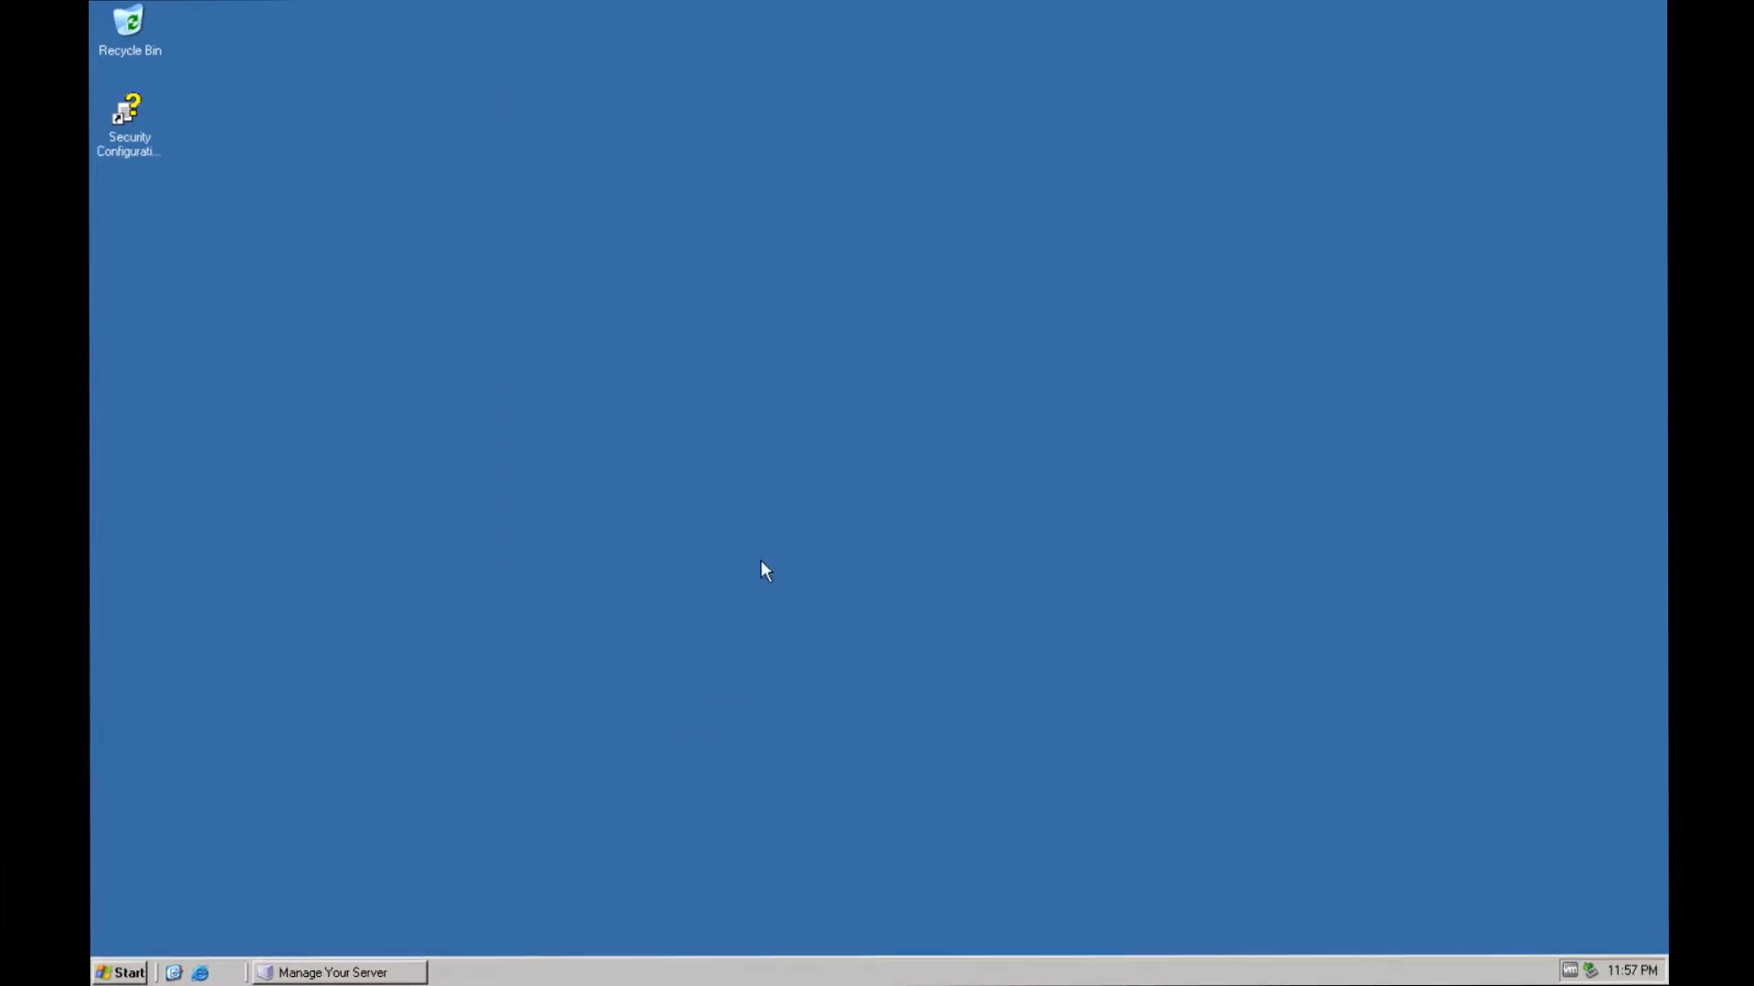
pyautogui.click(135, 971)
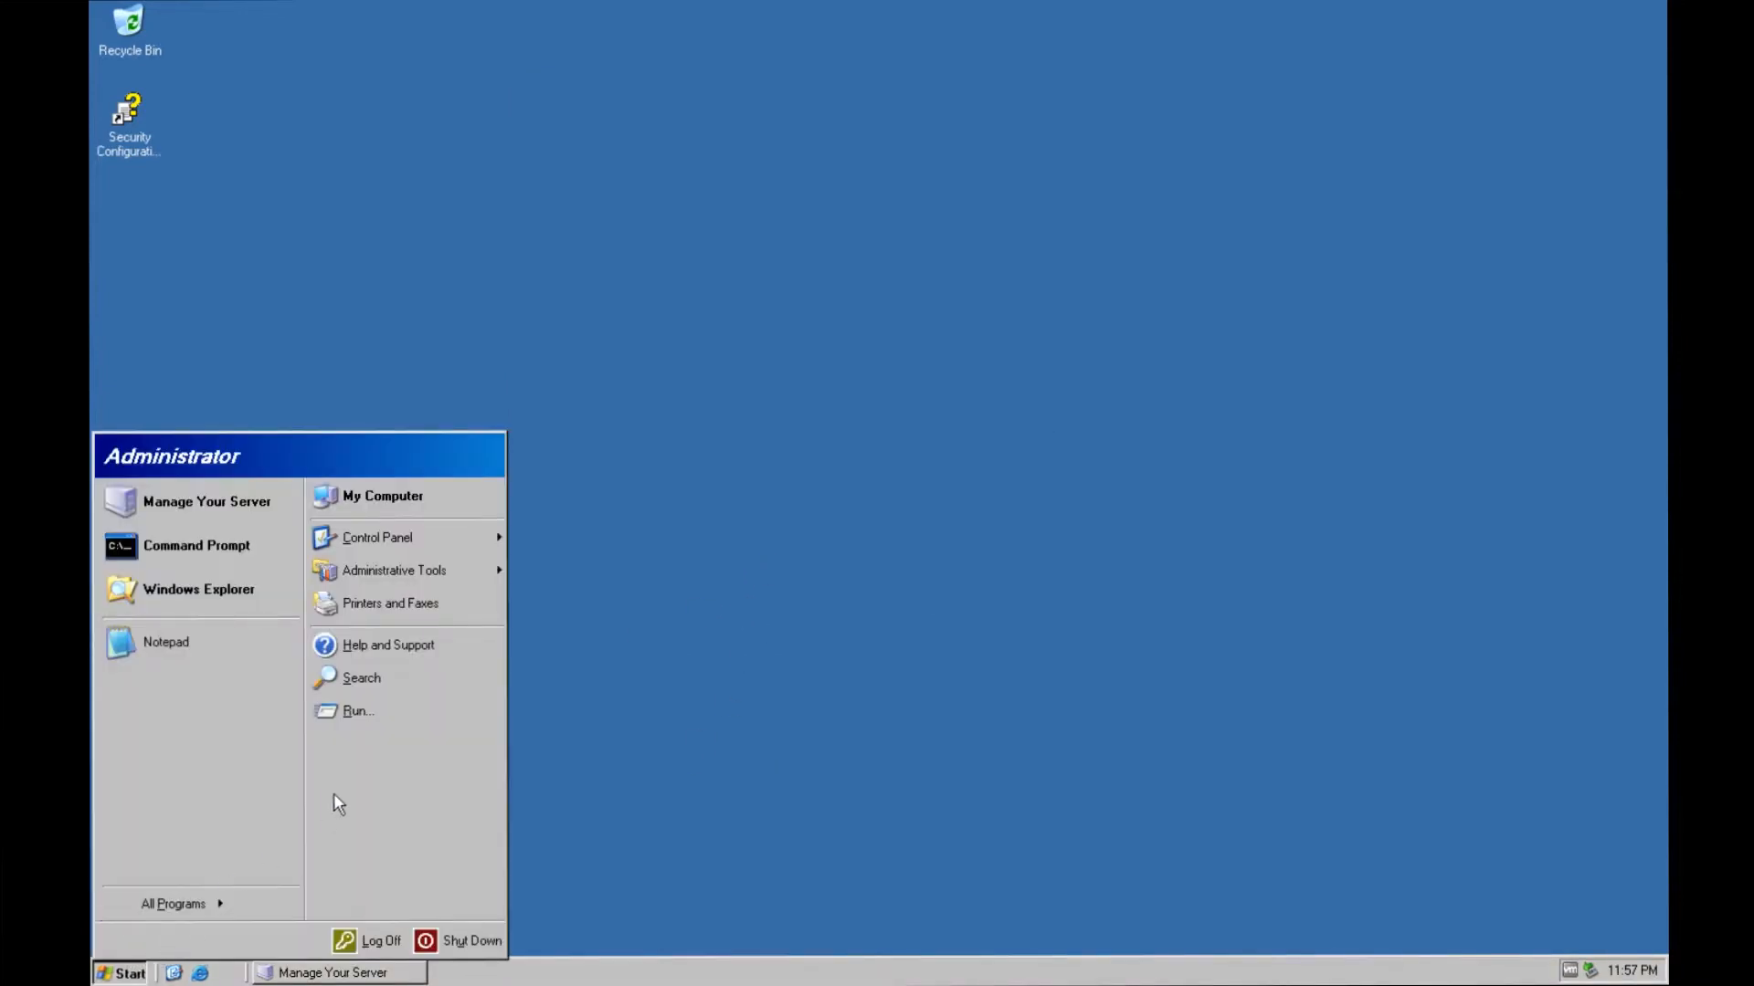
pyautogui.moveTo(464, 574)
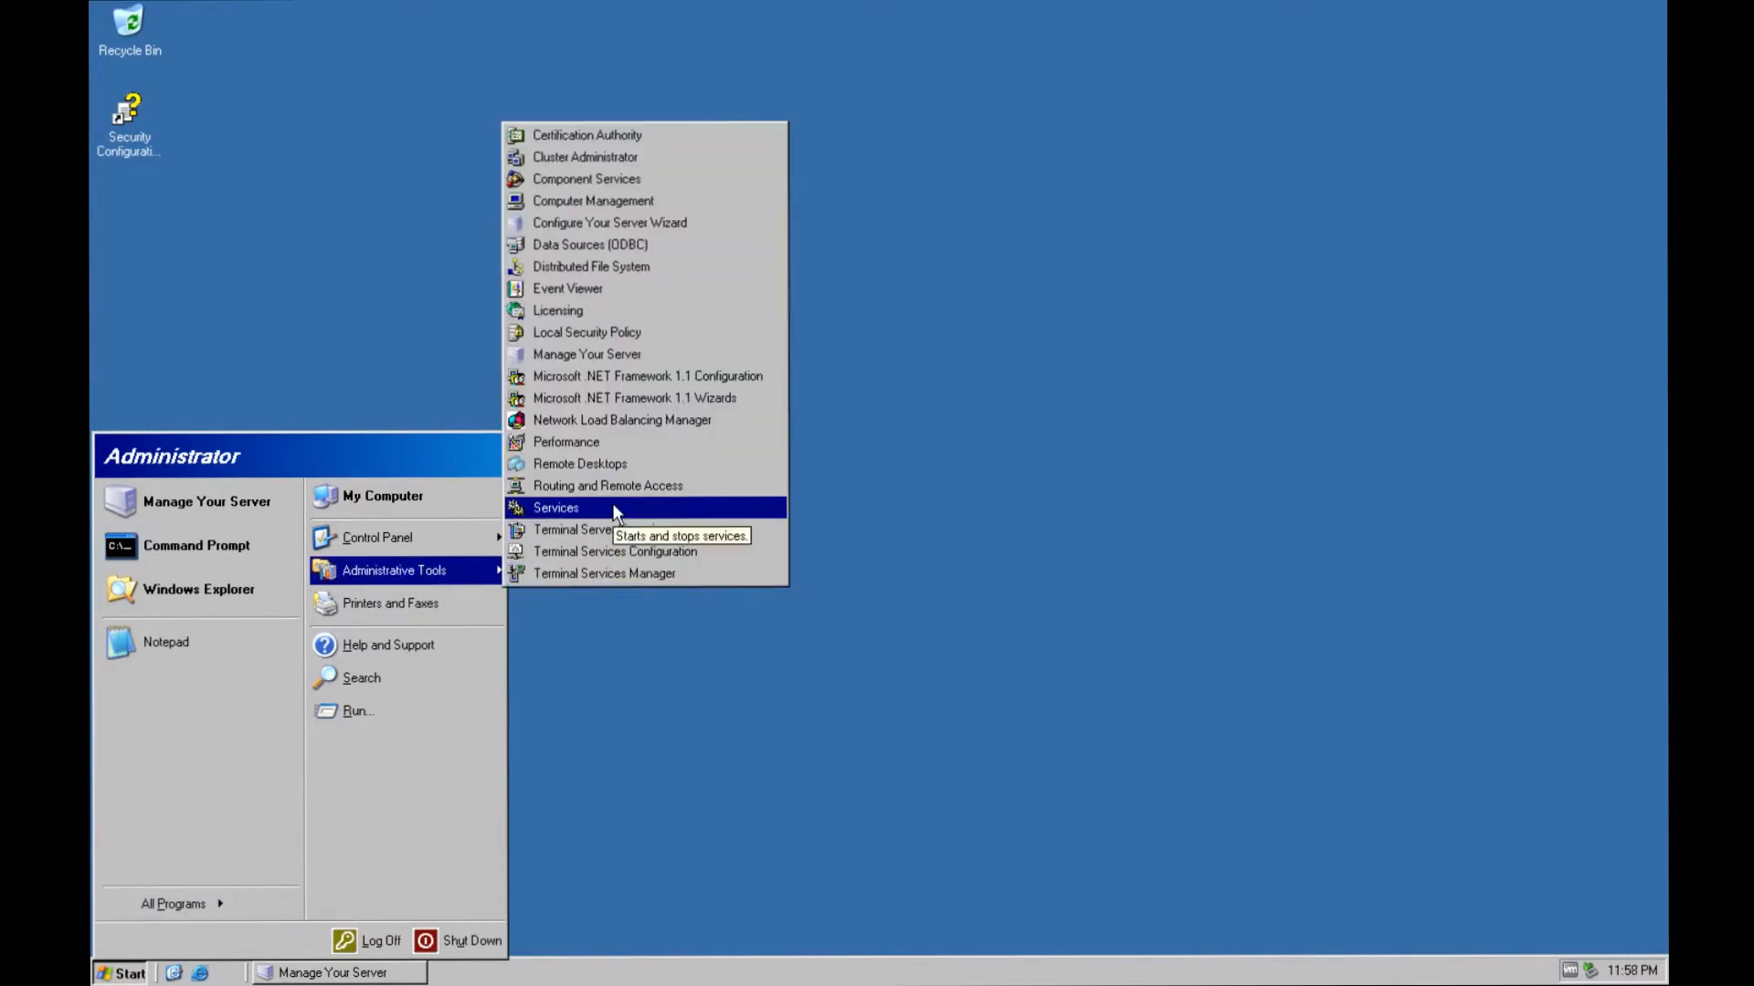
pyautogui.rightClick(1041, 470)
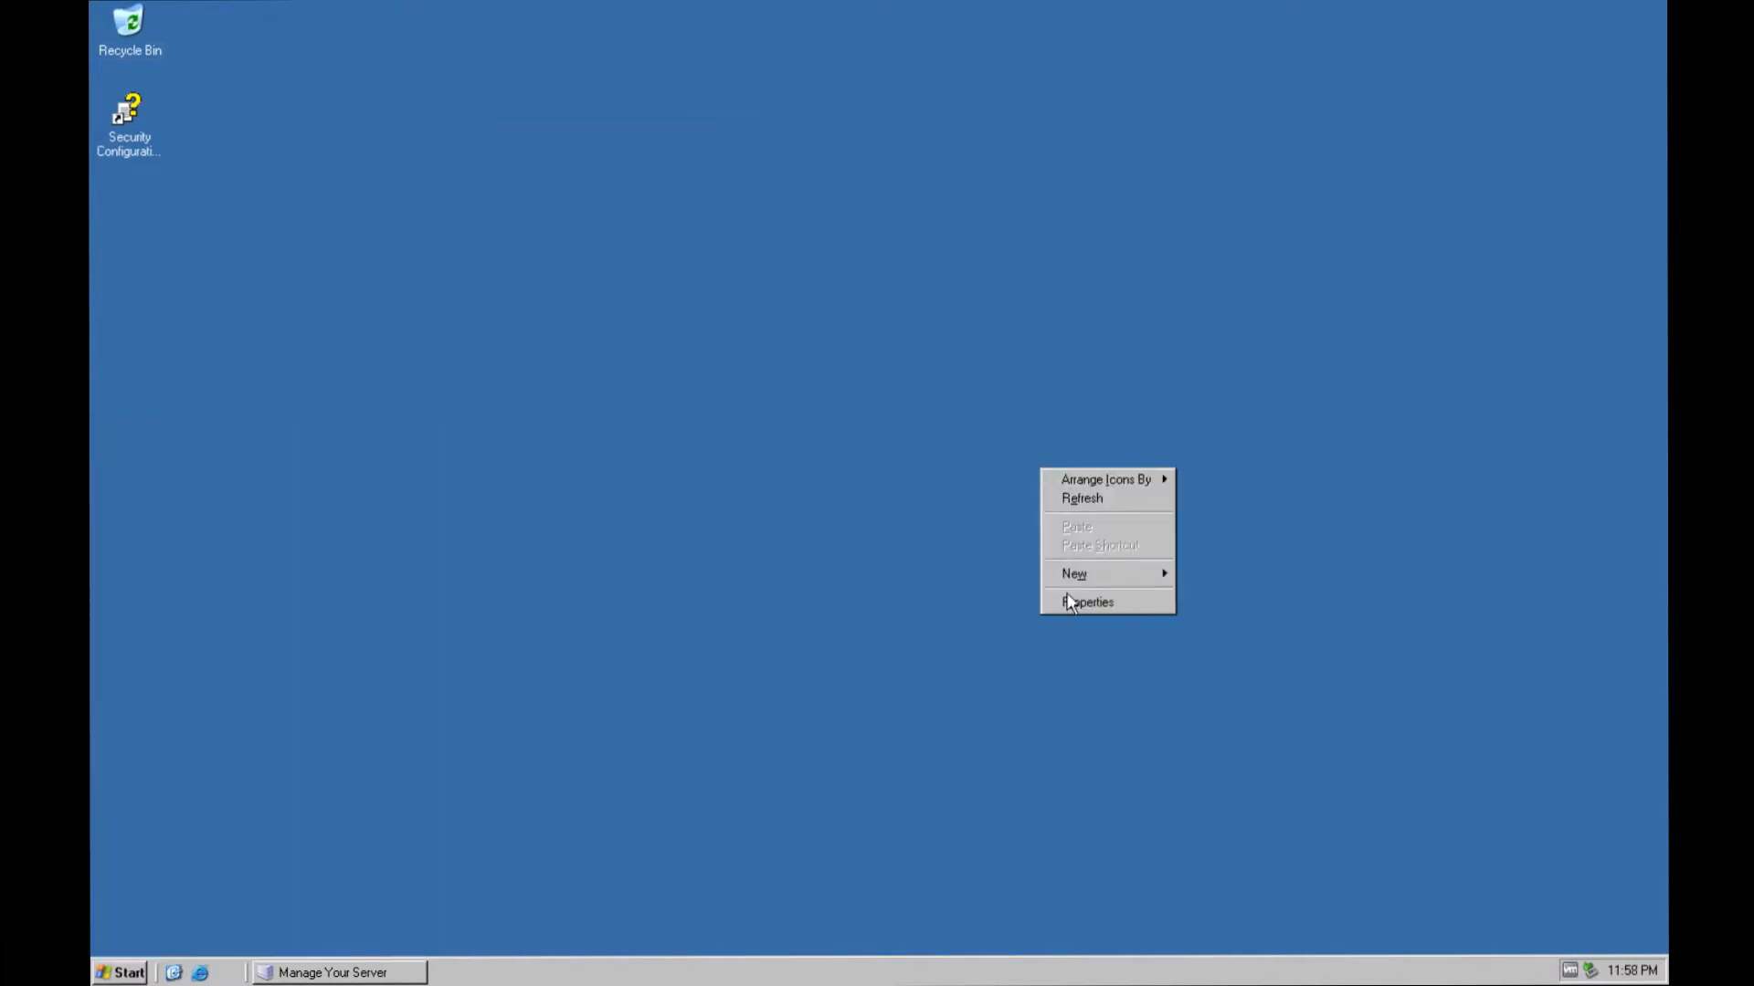
# Step: Open Services from the Administrative Tools and enlarge its window so more columns fit
pyautogui.press('super')
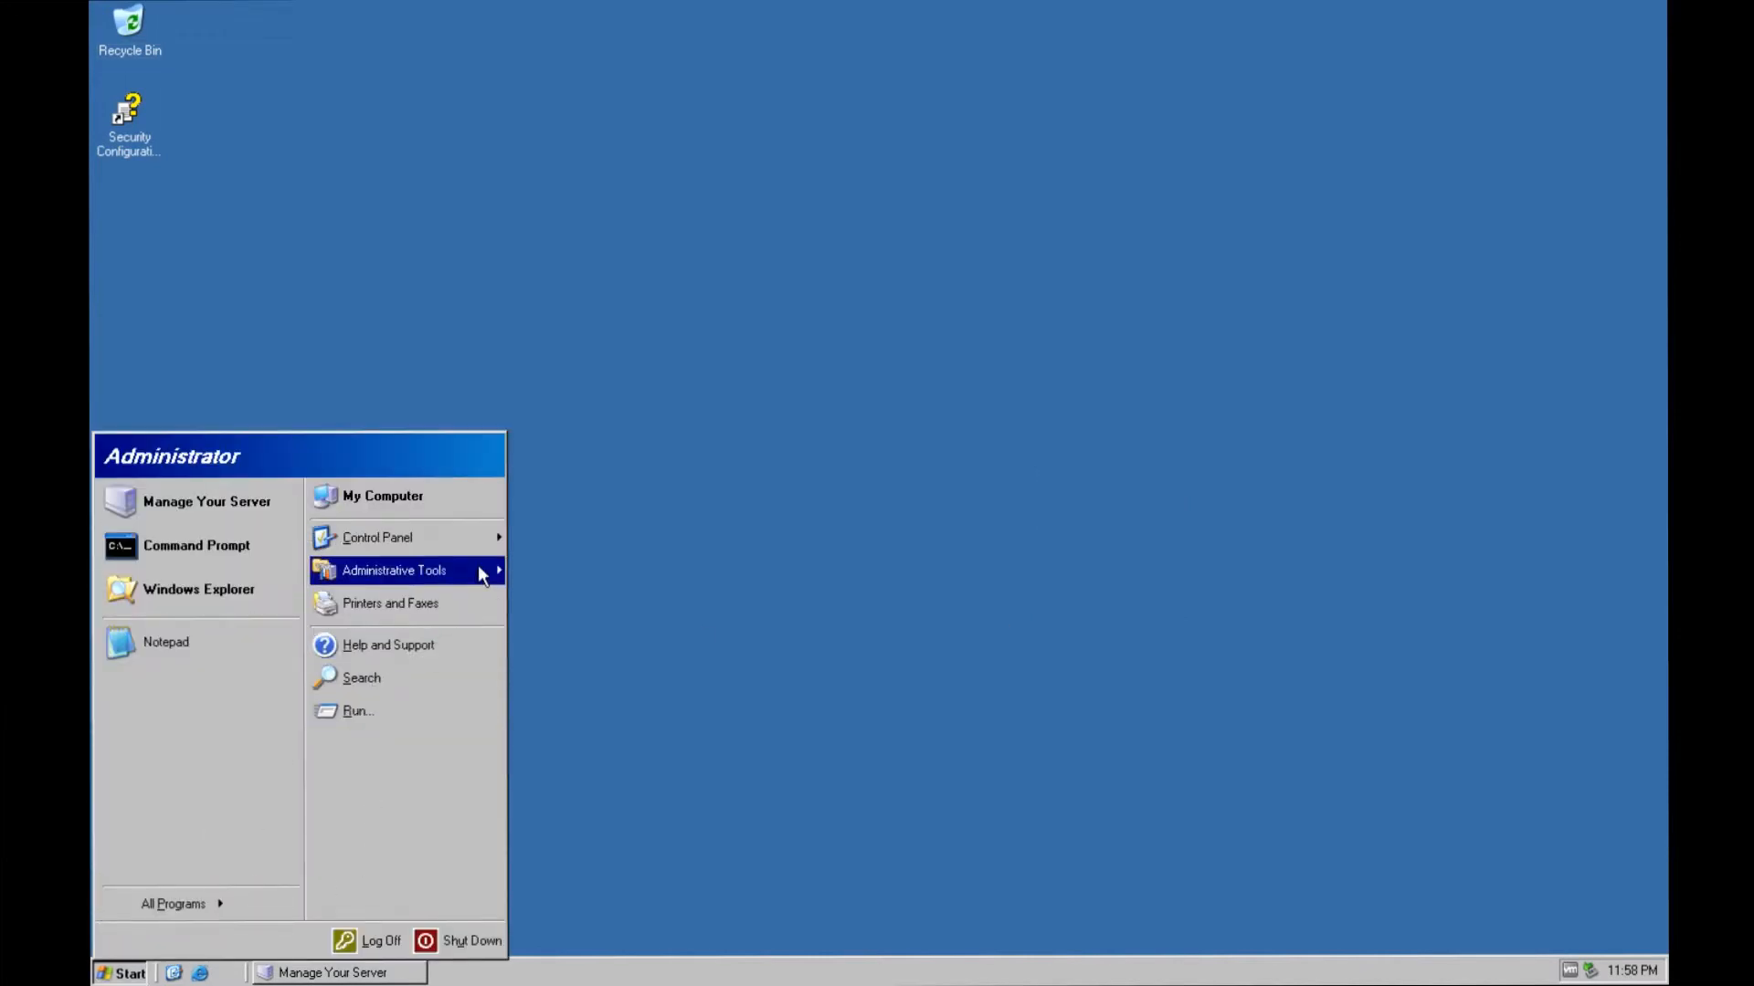
pyautogui.moveTo(480, 568)
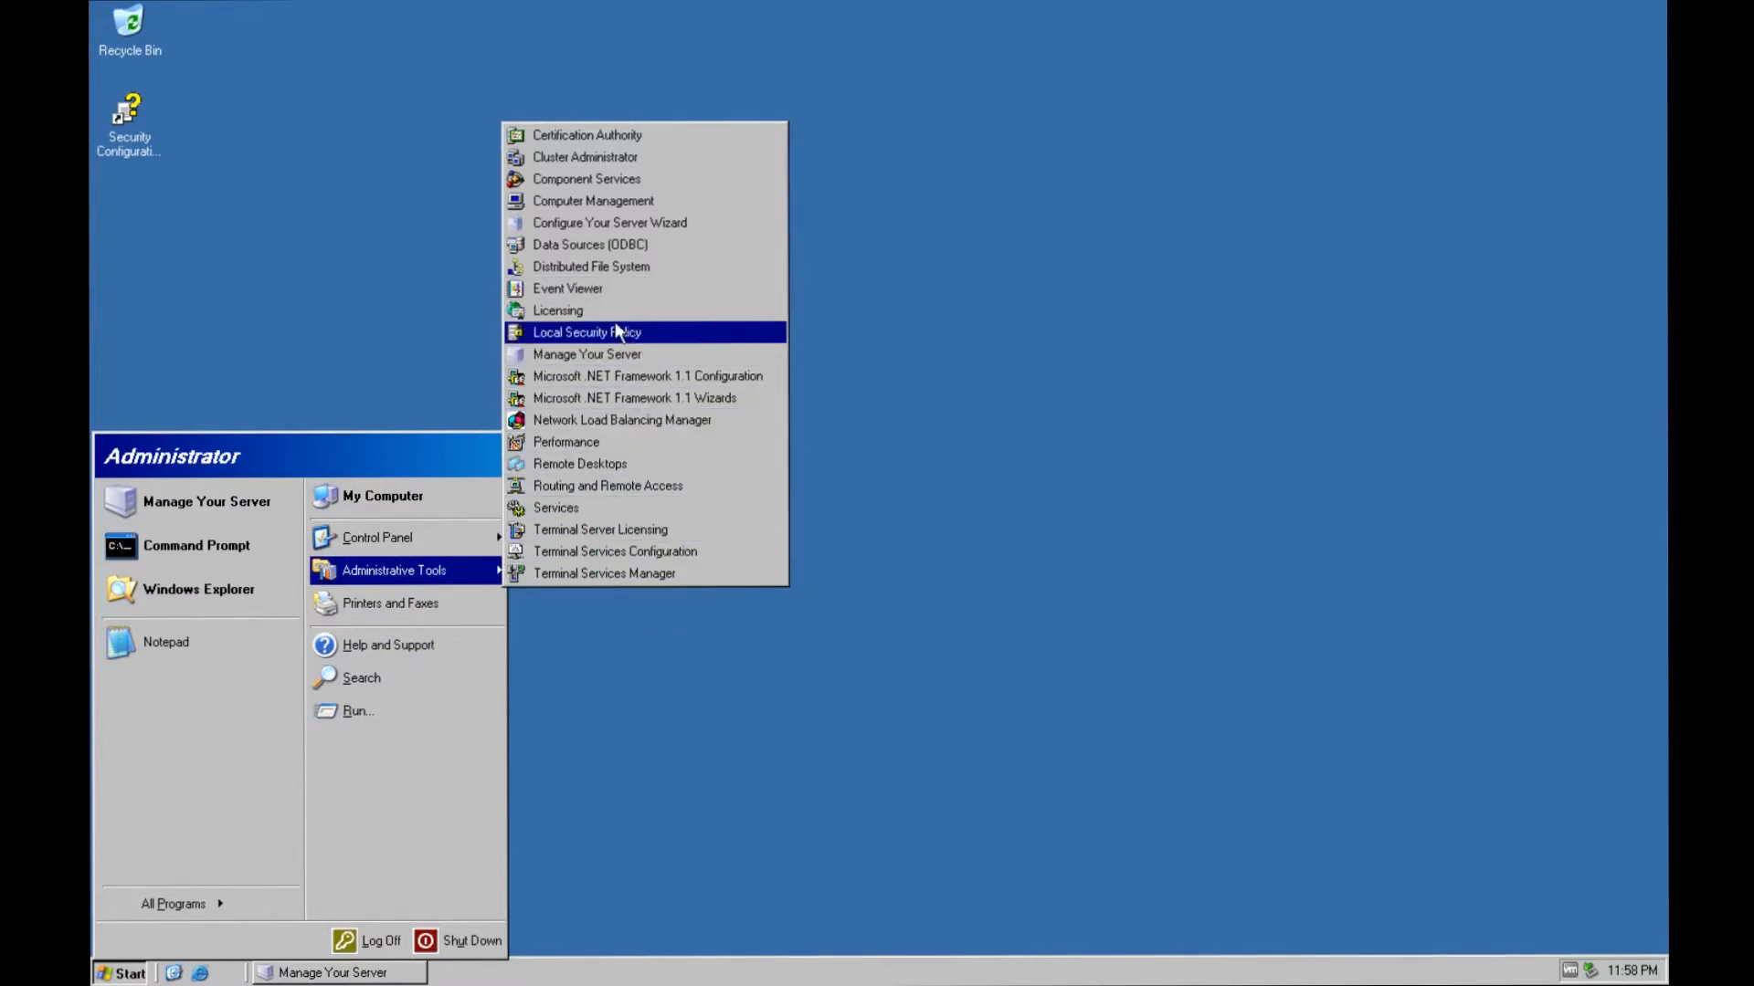
pyautogui.click(613, 508)
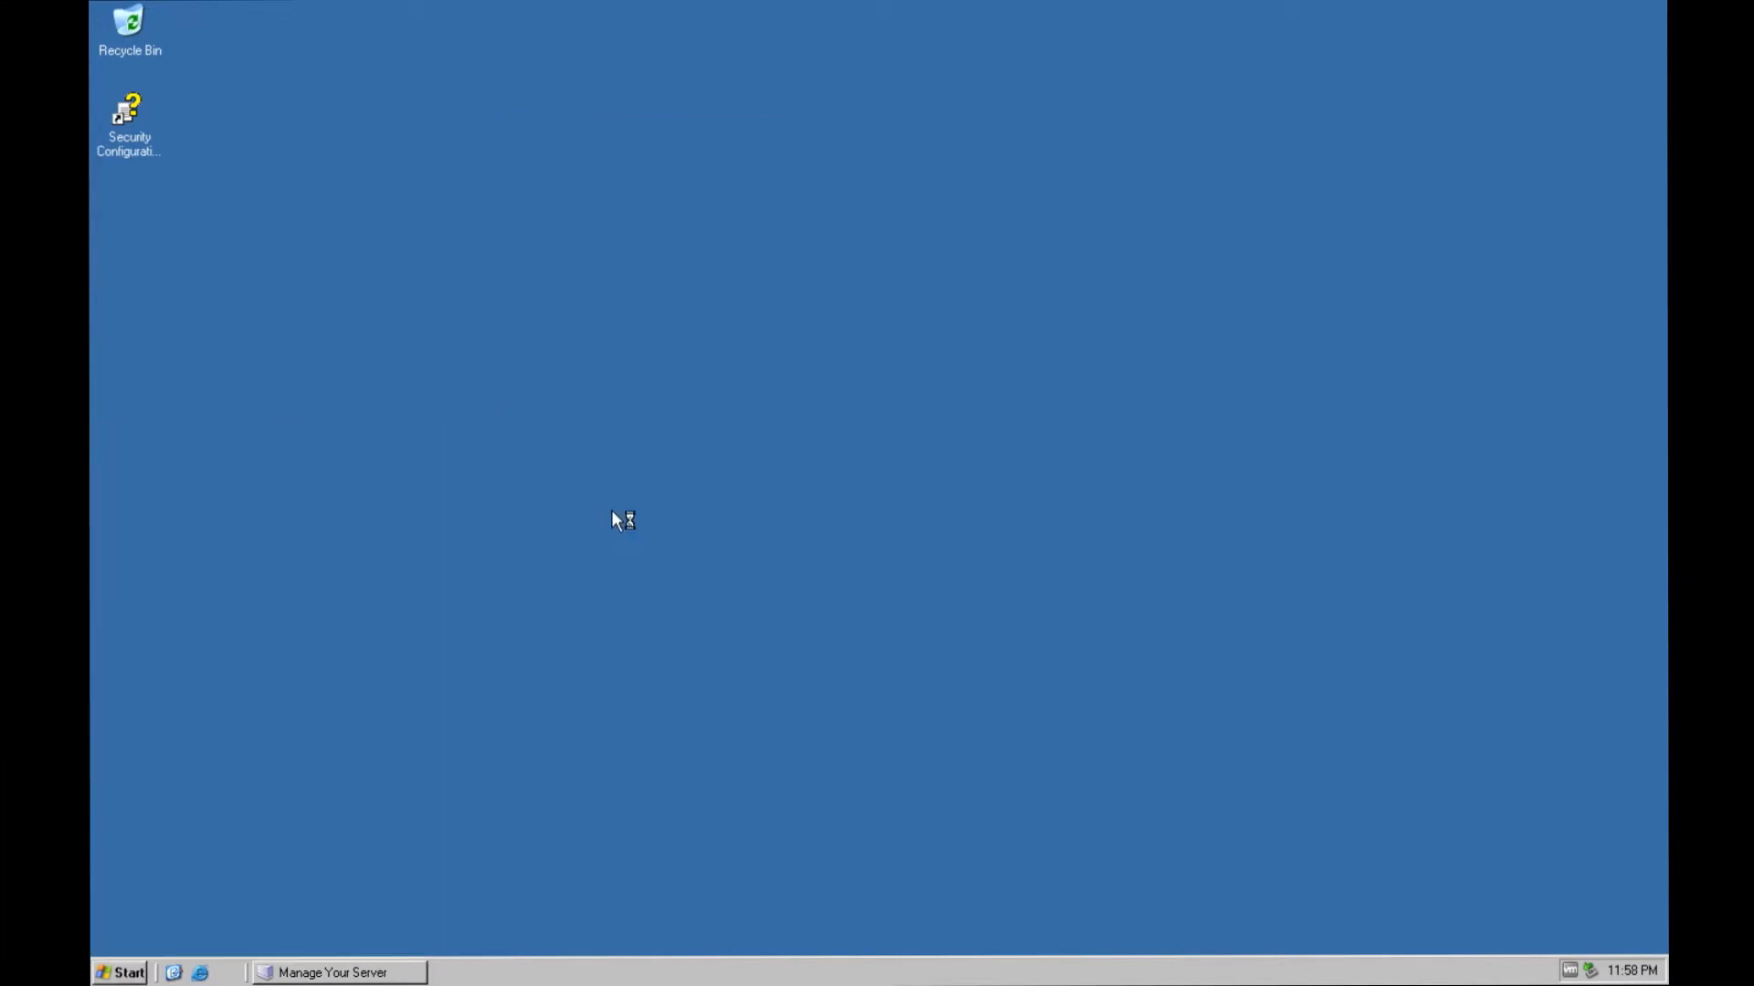
pyautogui.moveTo(473, 11); pyautogui.dragTo(770, 183)
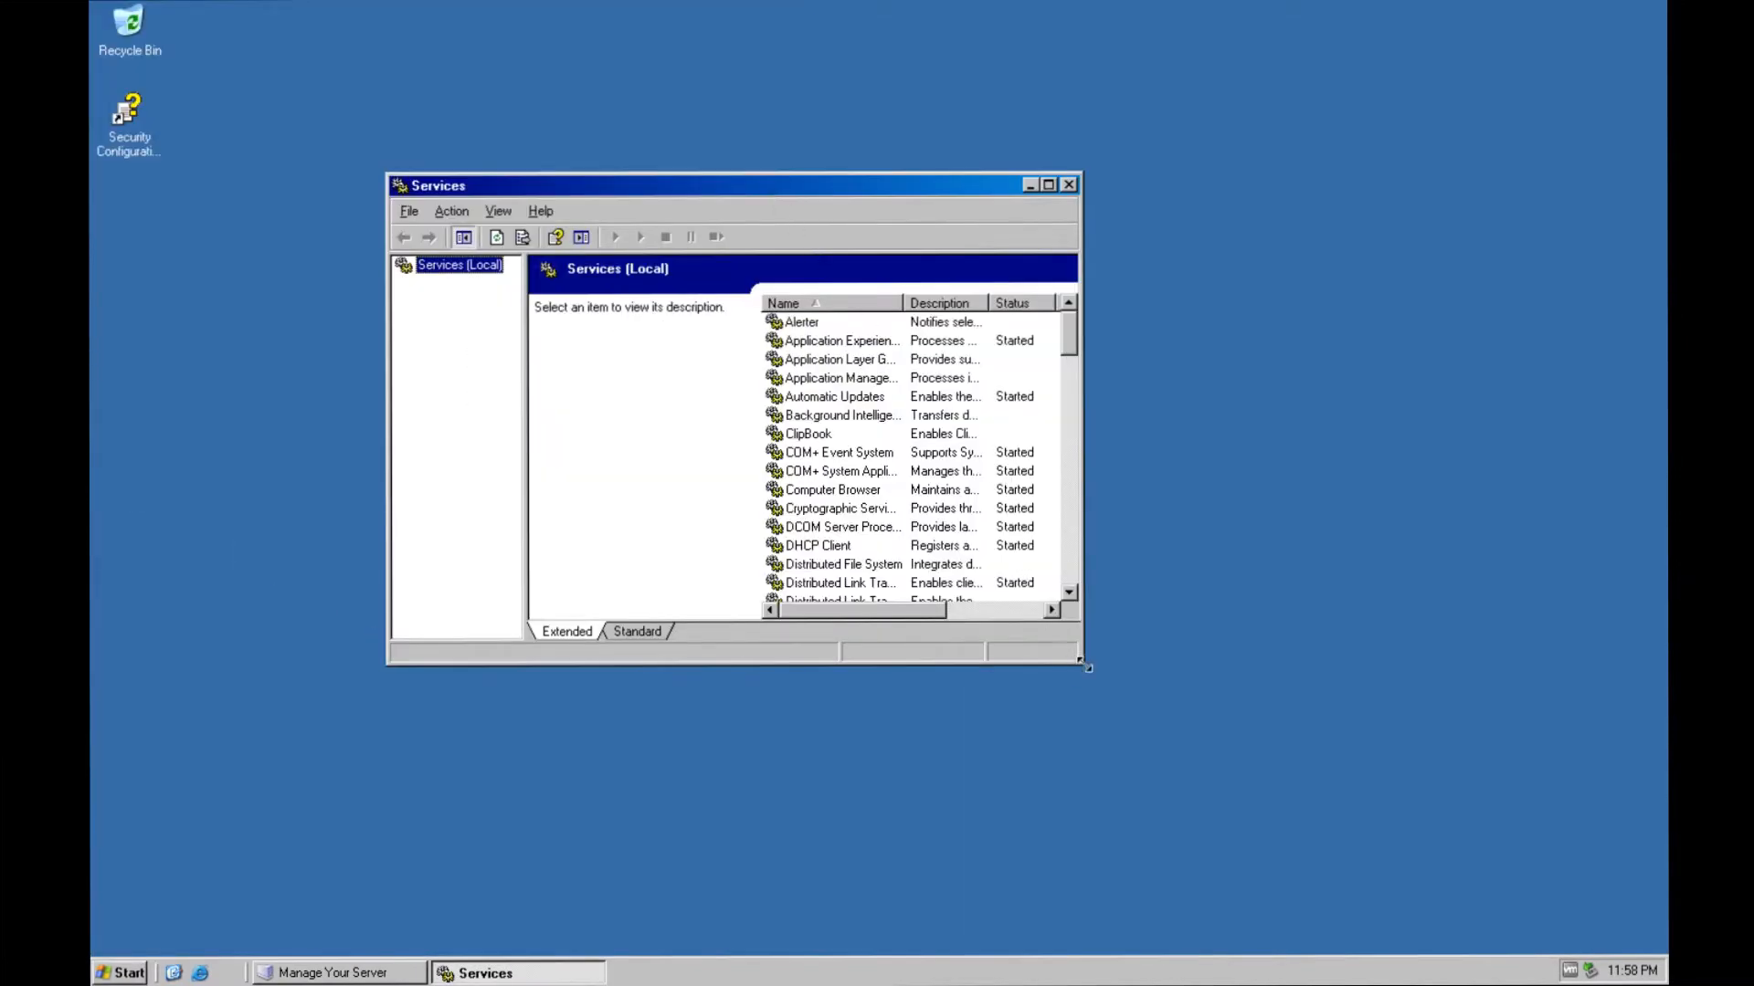
pyautogui.moveTo(1087, 666); pyautogui.dragTo(1291, 741)
pyautogui.moveTo(1087, 664); pyautogui.dragTo(1256, 814)
# Step: Set the Themes service's startup type to Manual and start the service
pyautogui.moveTo(1241, 402); pyautogui.dragTo(1228, 694)
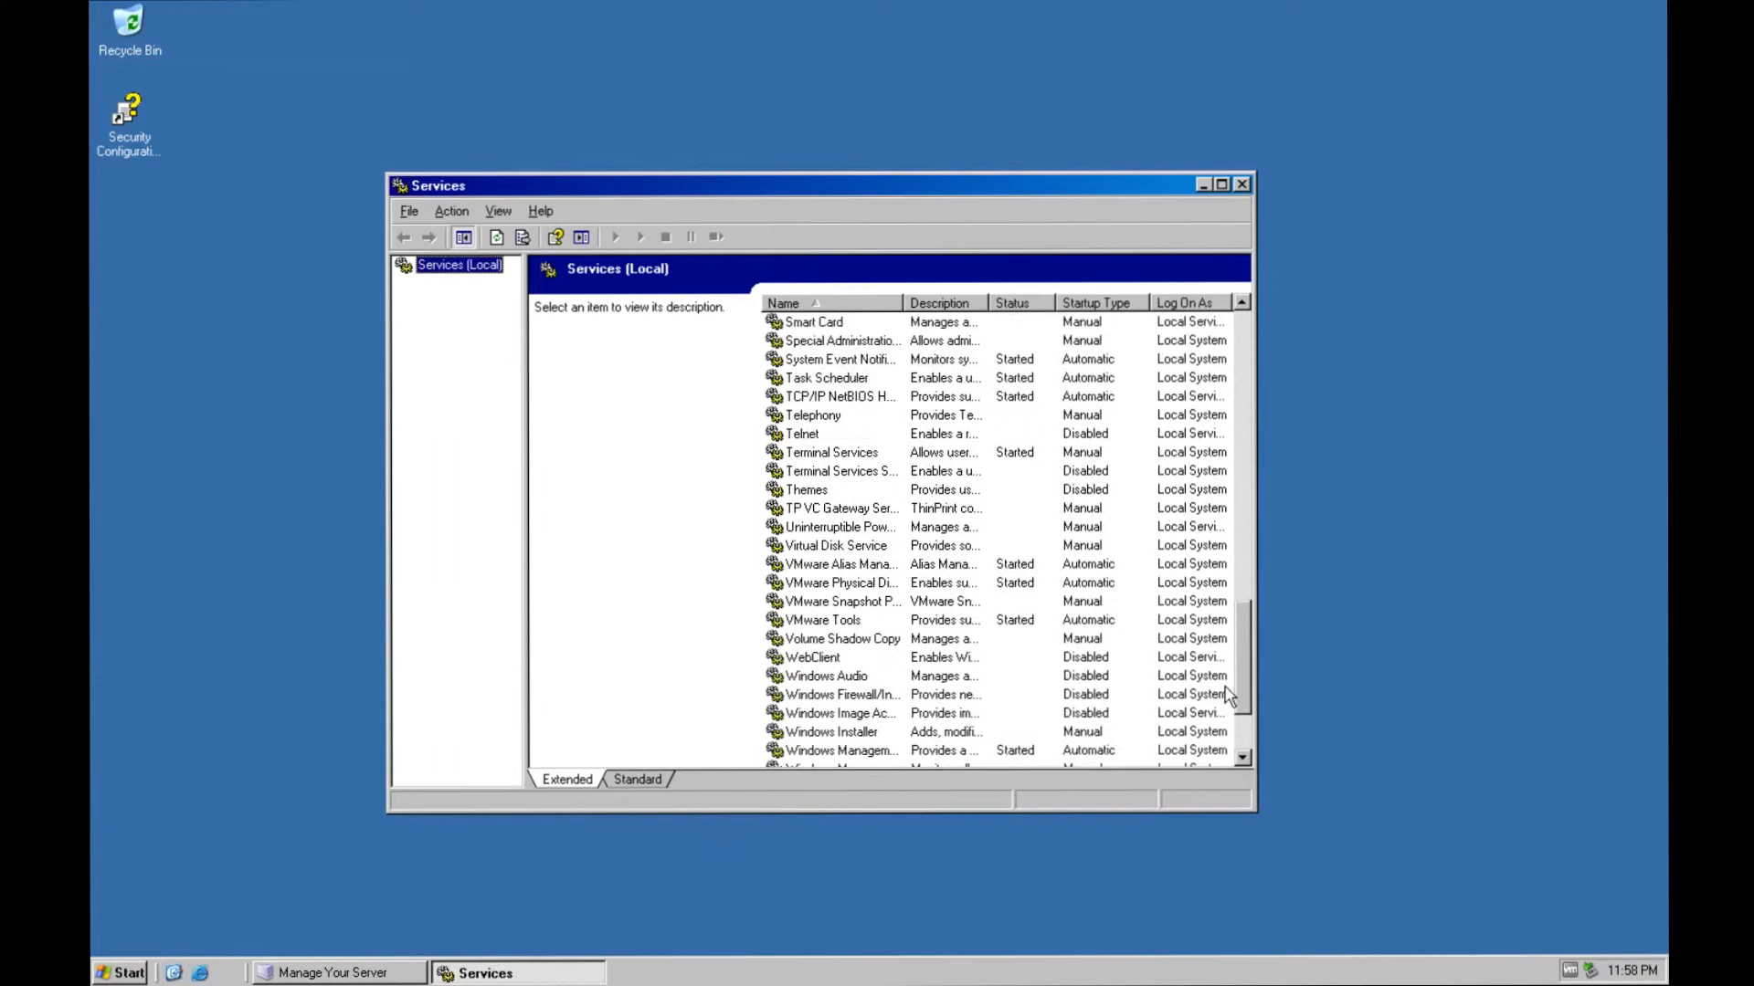
pyautogui.click(826, 490)
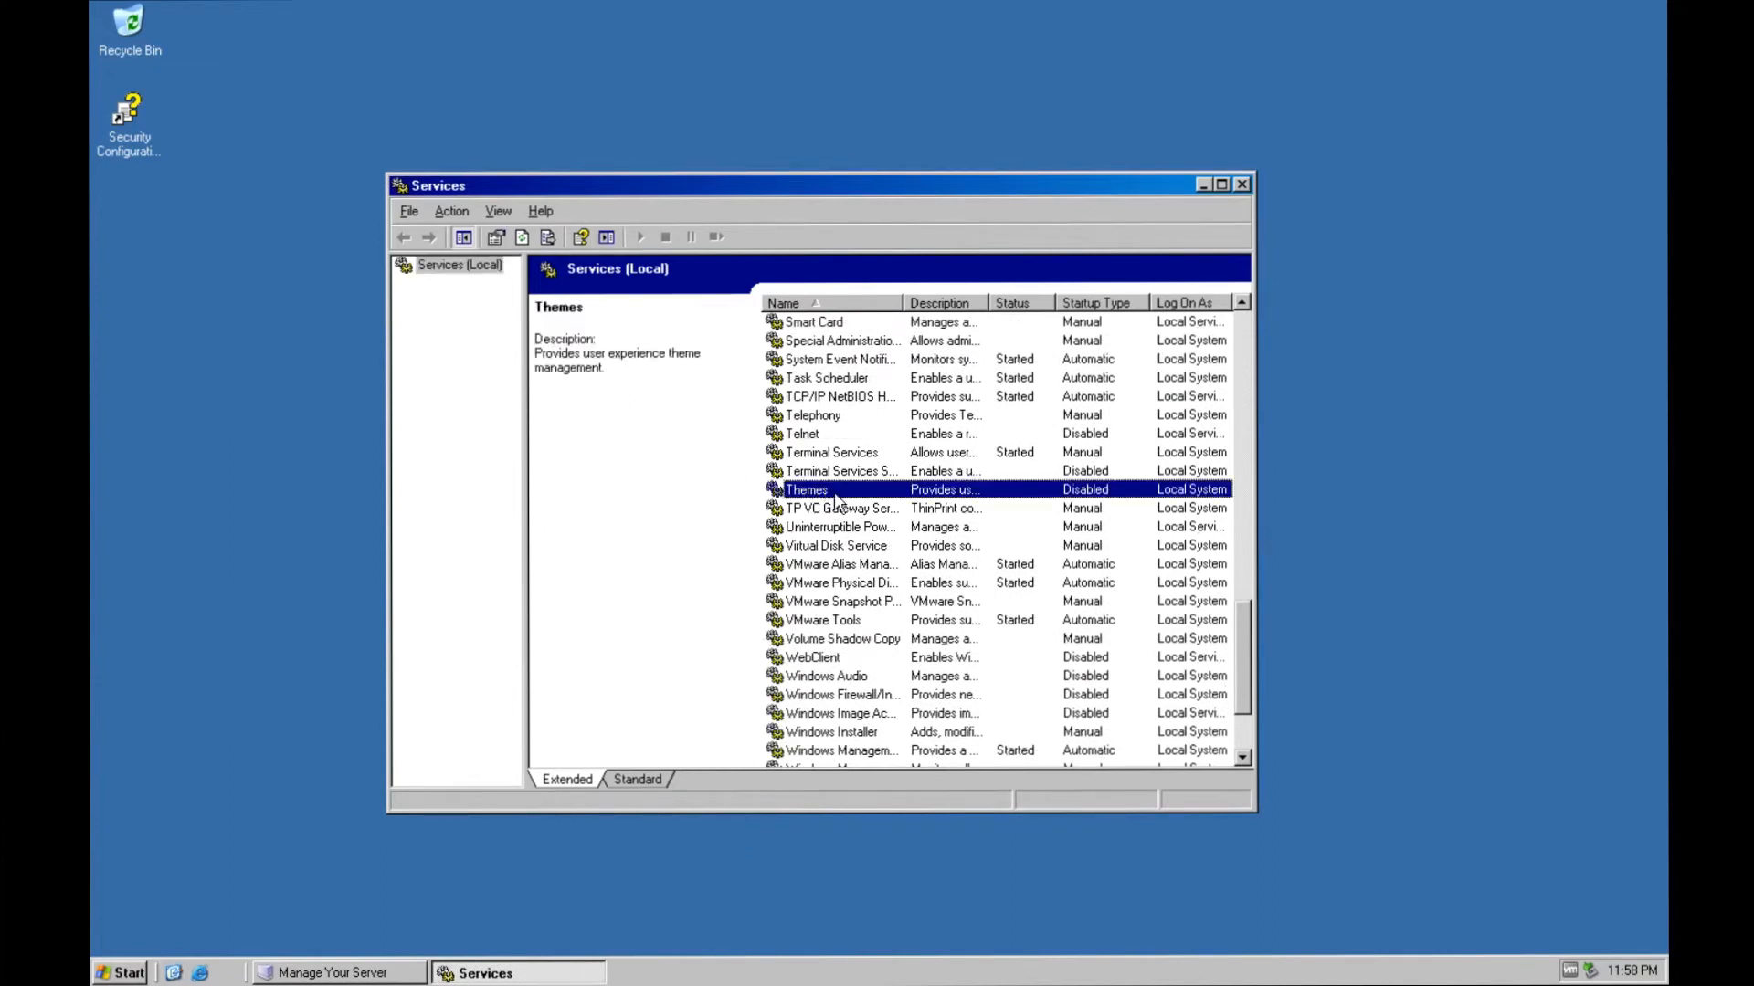
pyautogui.rightClick(833, 492)
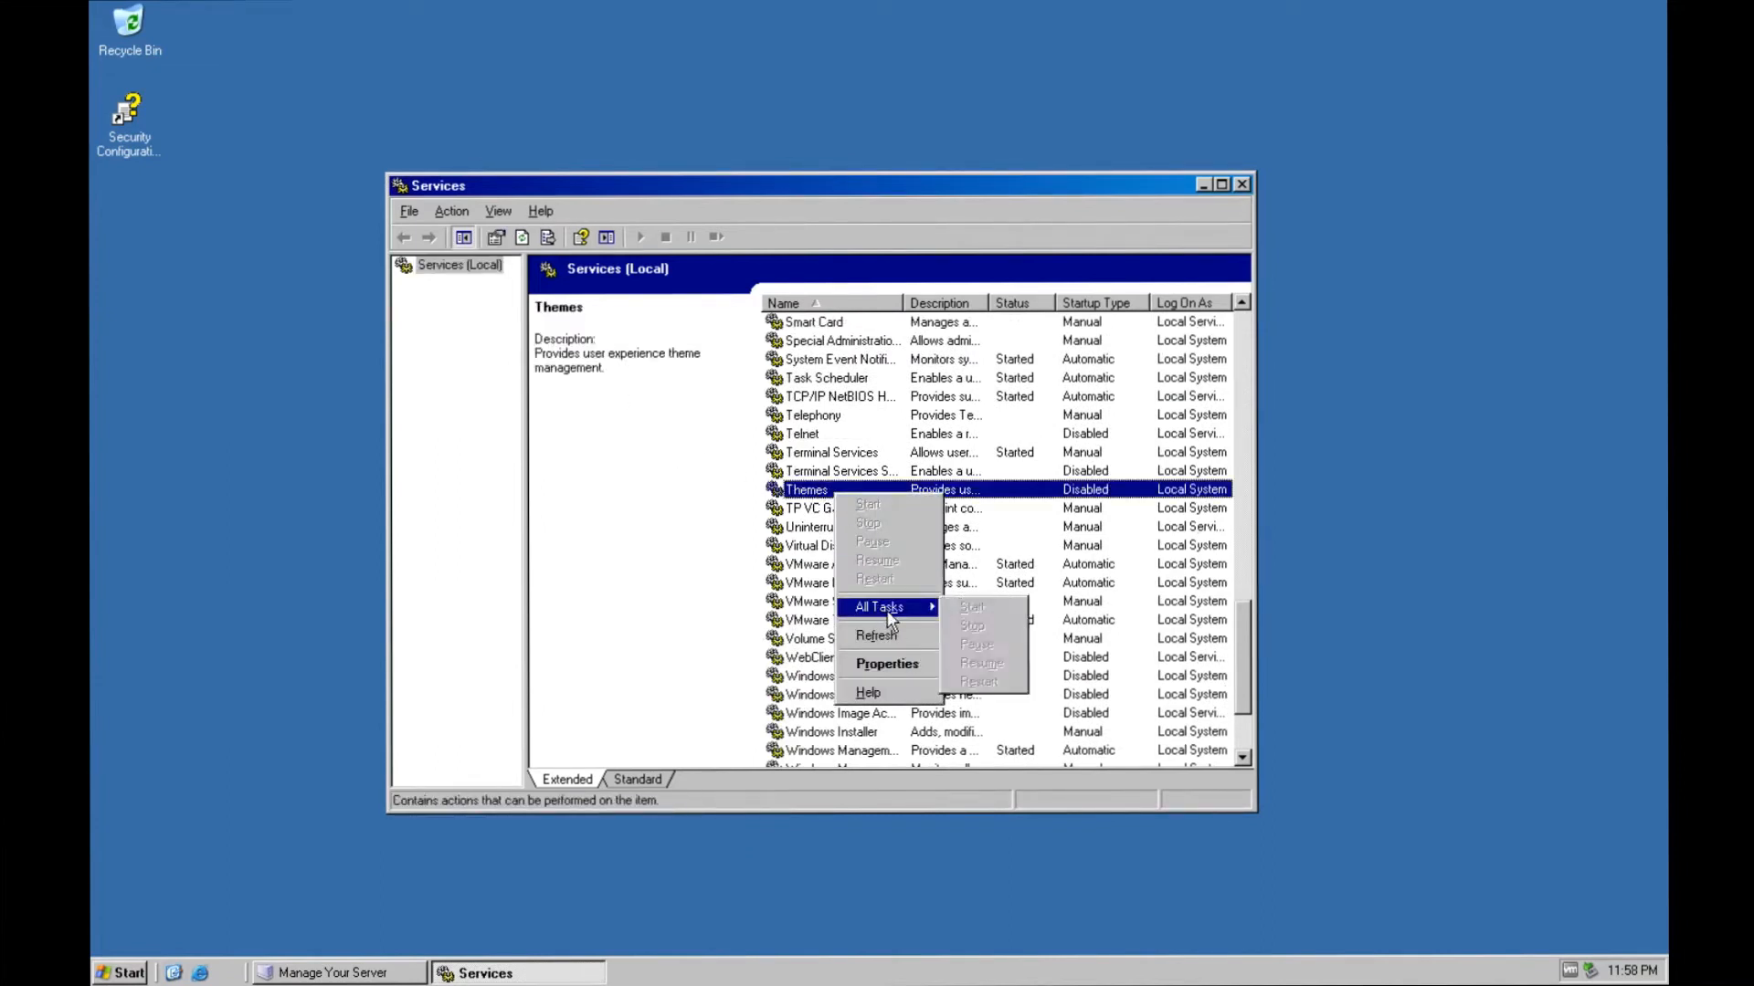
pyautogui.doubleClick(797, 496)
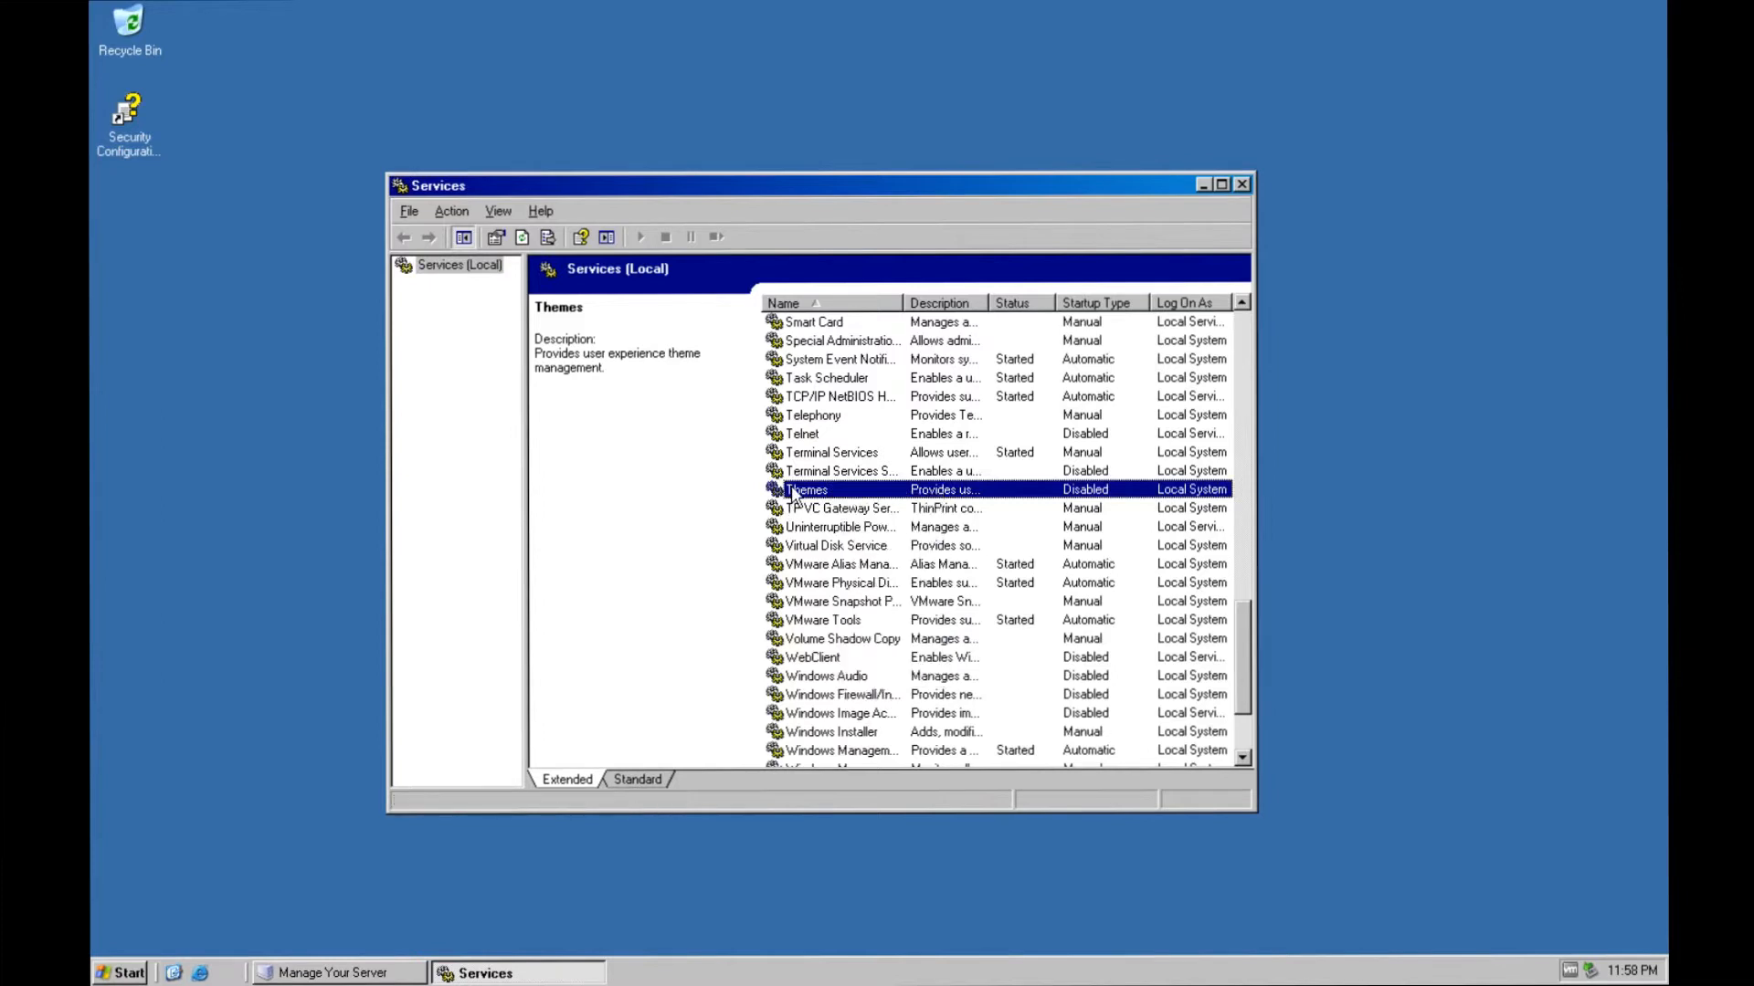
pyautogui.click(776, 491)
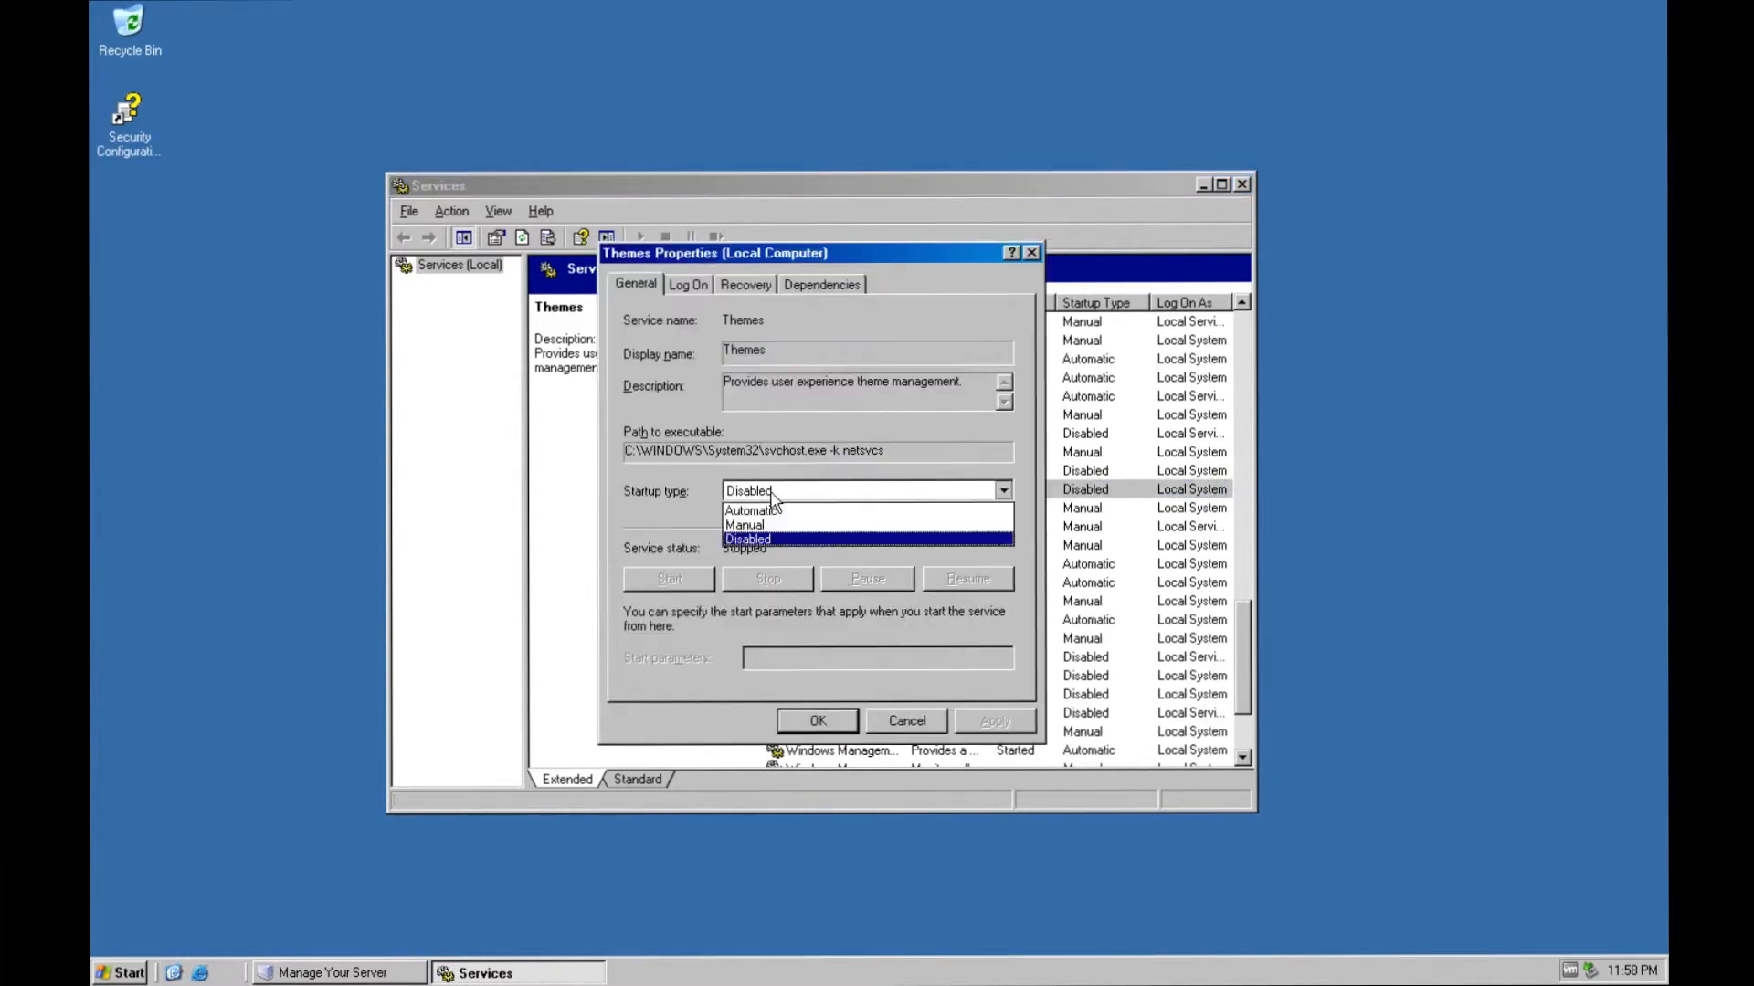
pyautogui.click(785, 527)
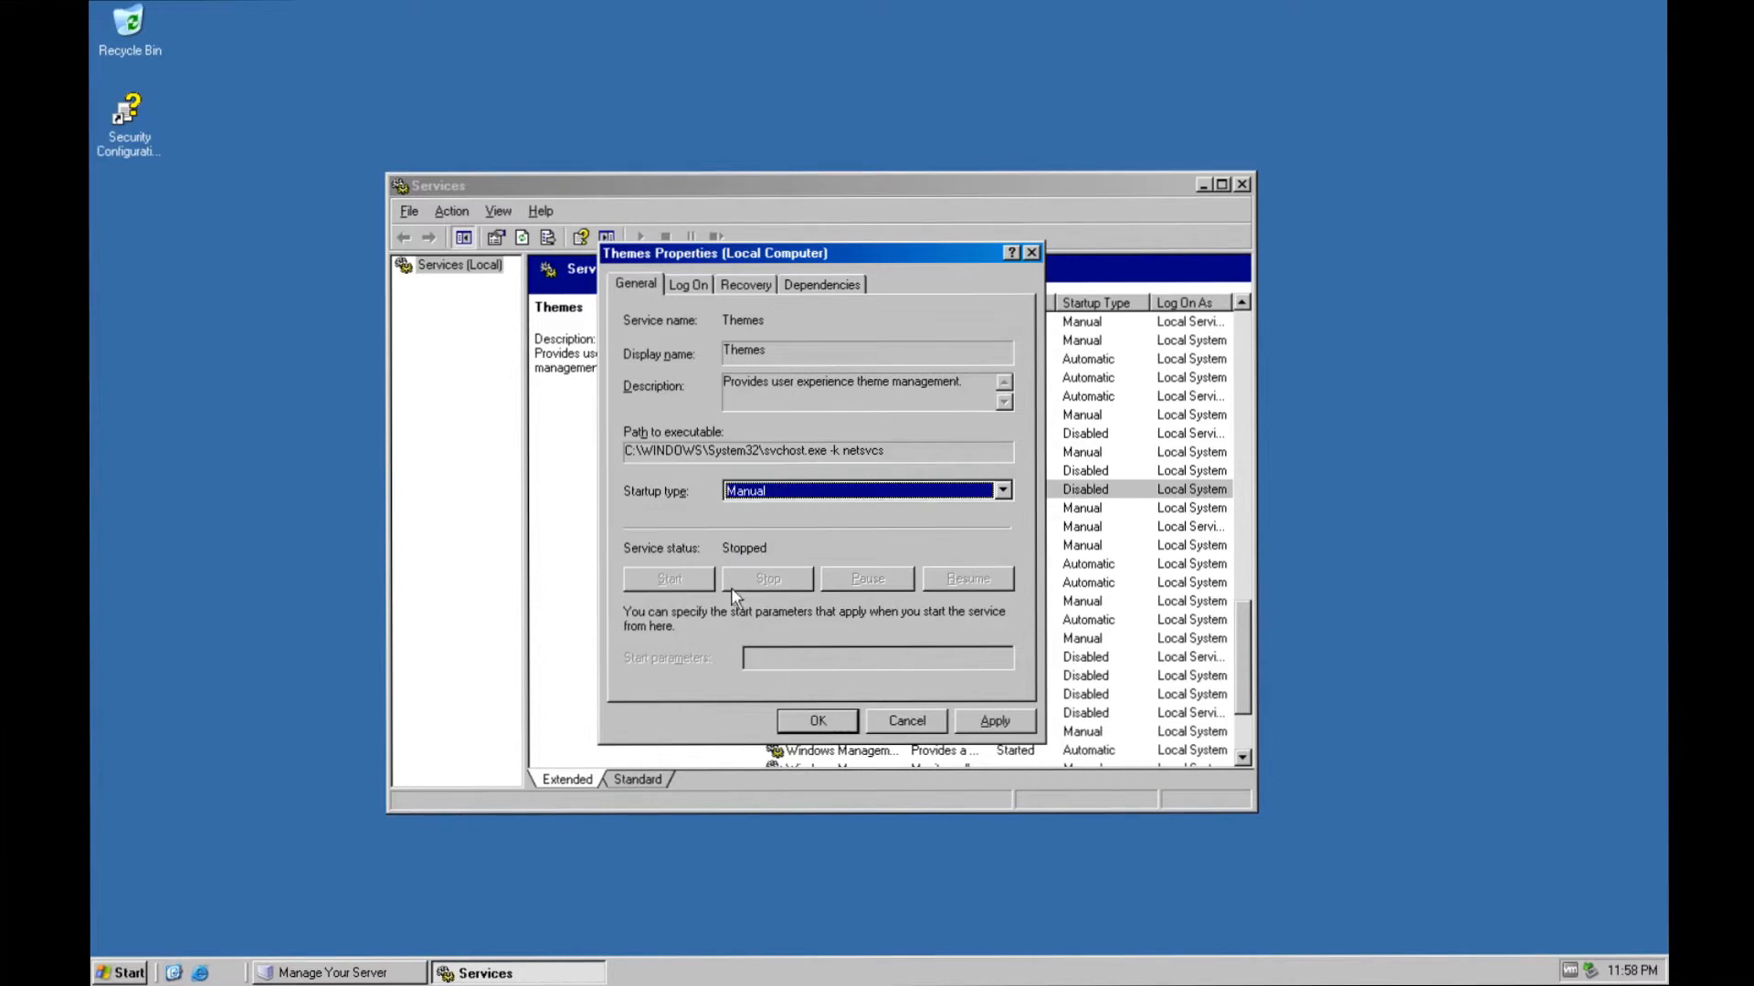
pyautogui.click(825, 722)
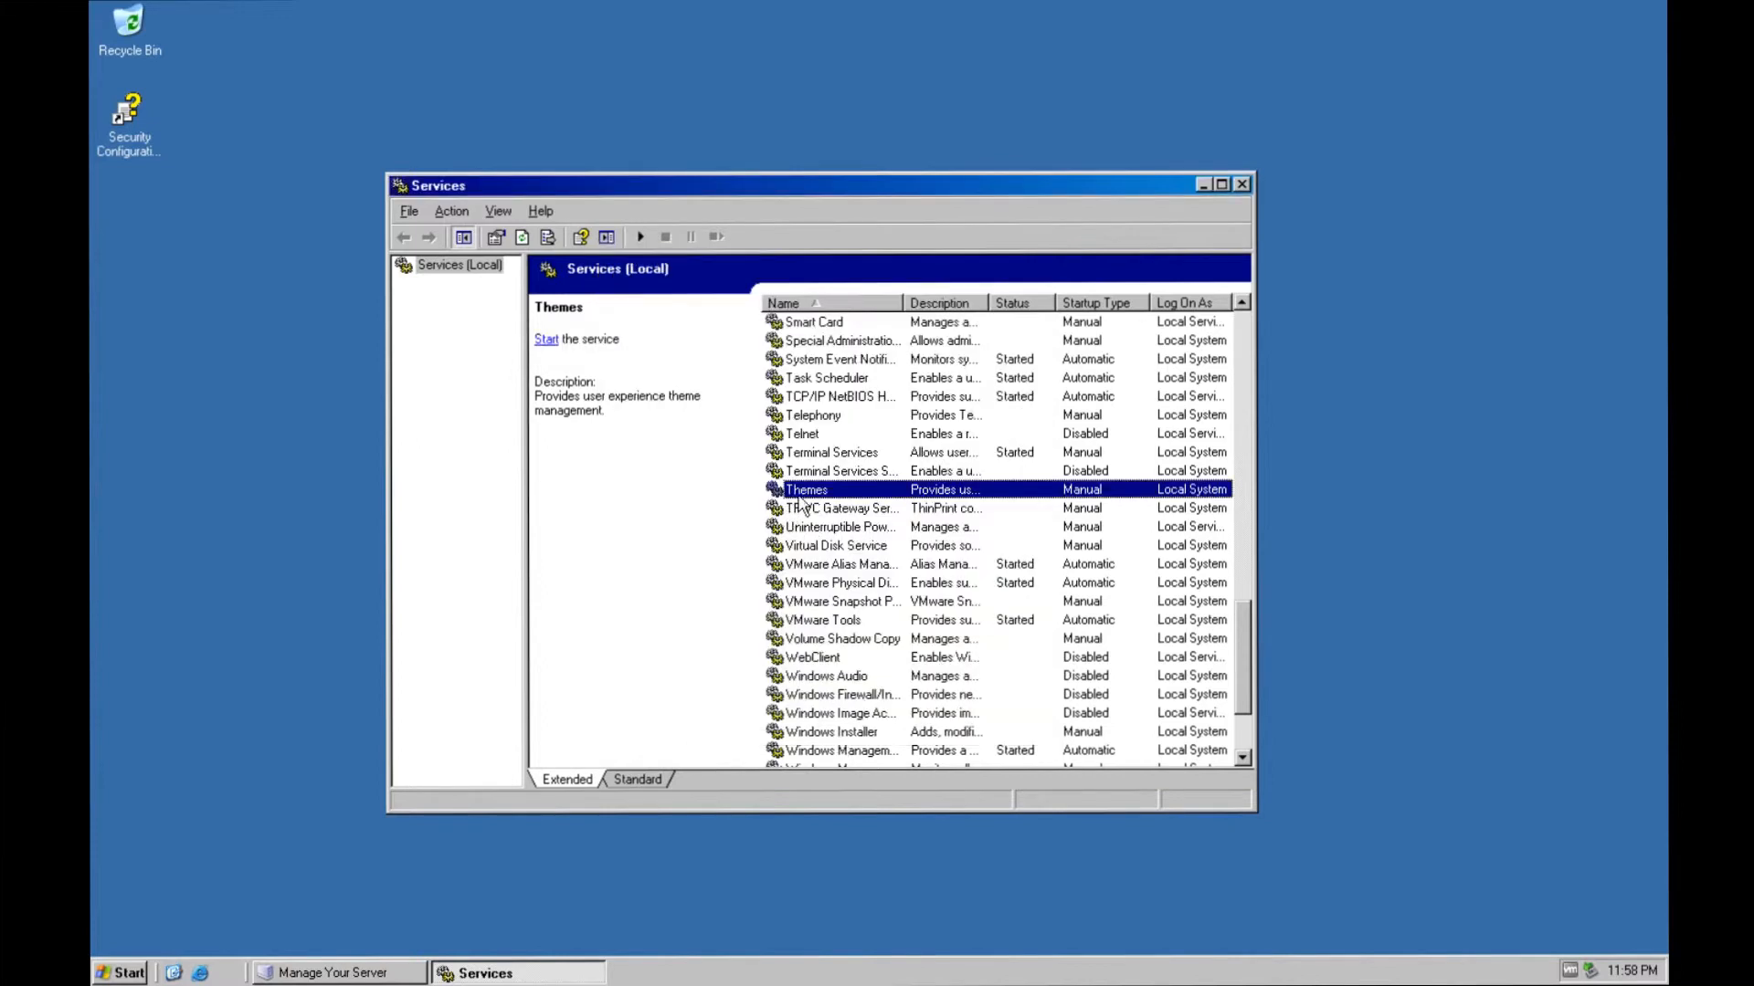
pyautogui.click(548, 340)
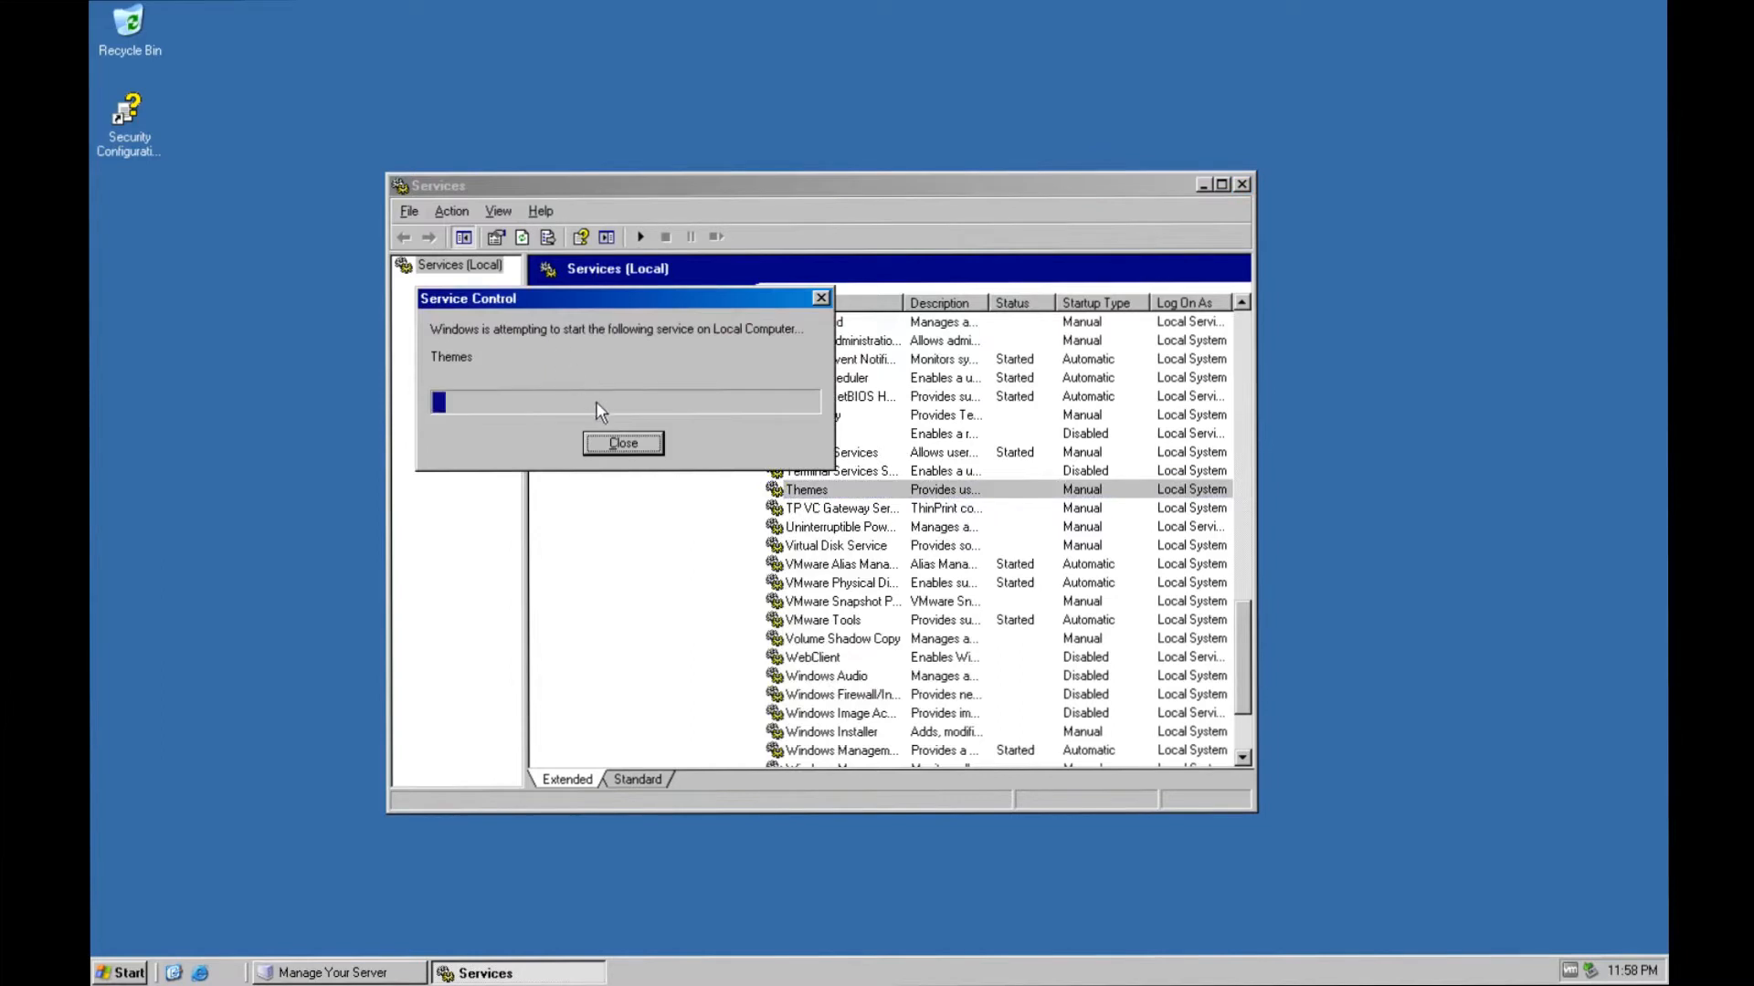
# Step: Open the desktop's Display Properties and apply the Windows XP theme
pyautogui.rightClick(272, 431)
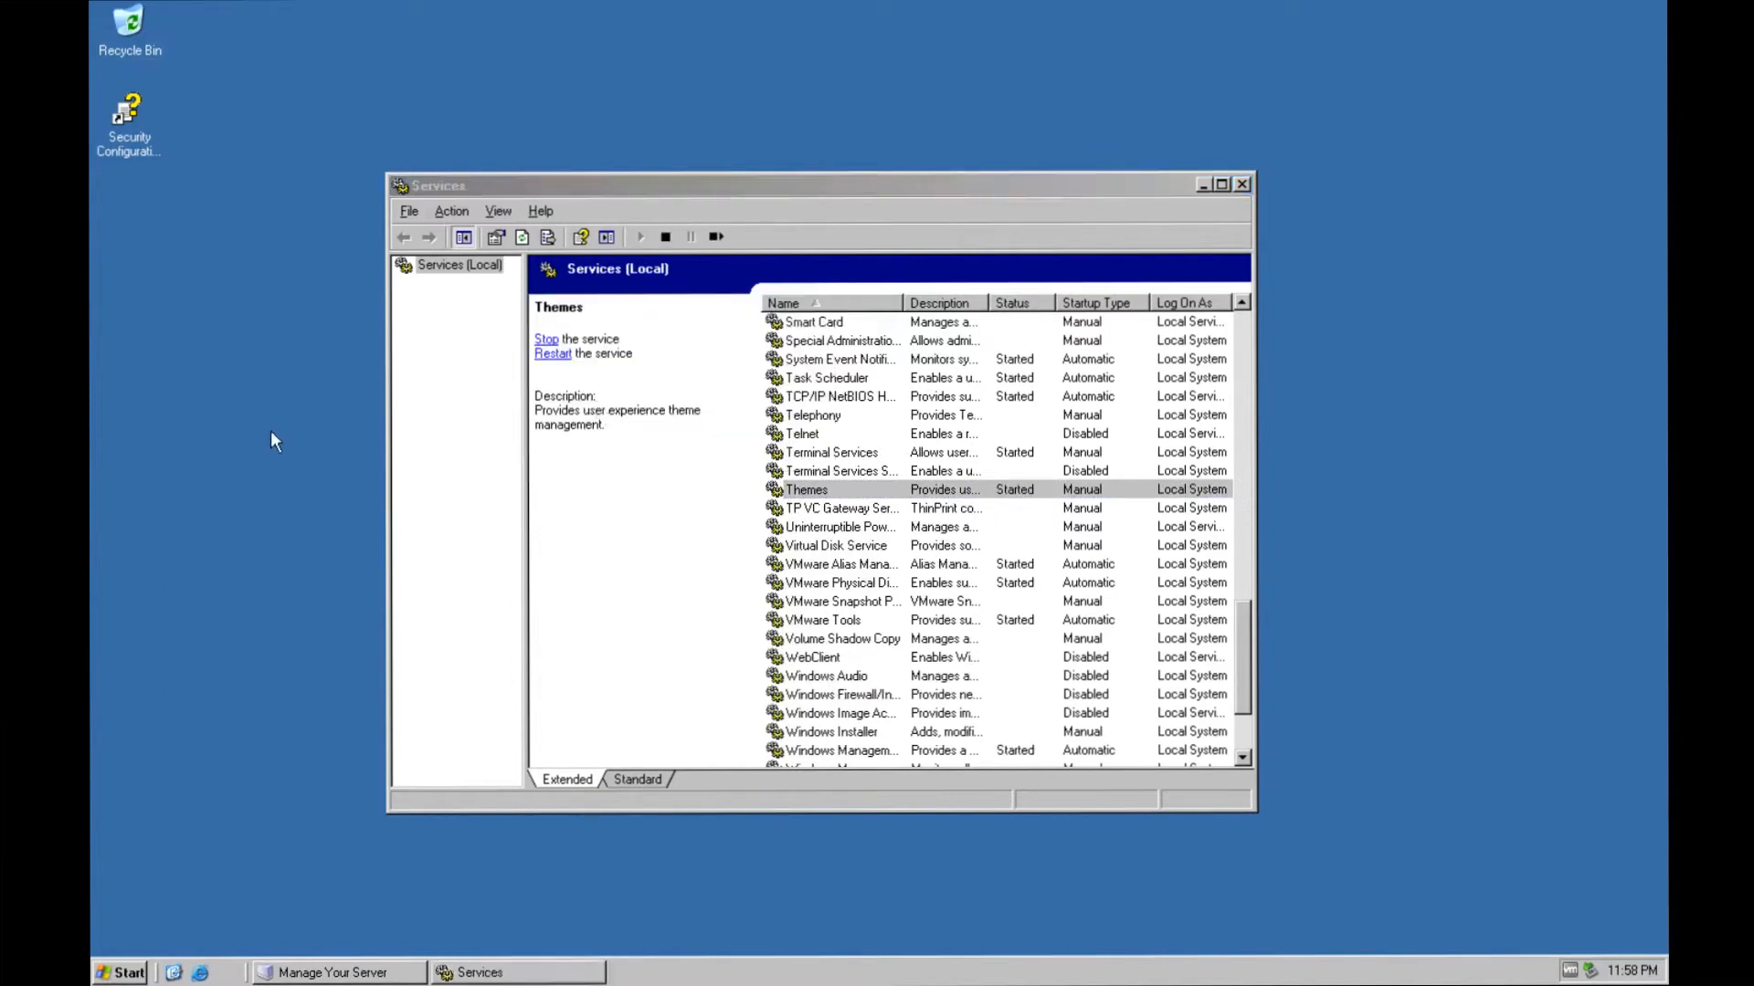
pyautogui.click(400, 566)
pyautogui.click(458, 287)
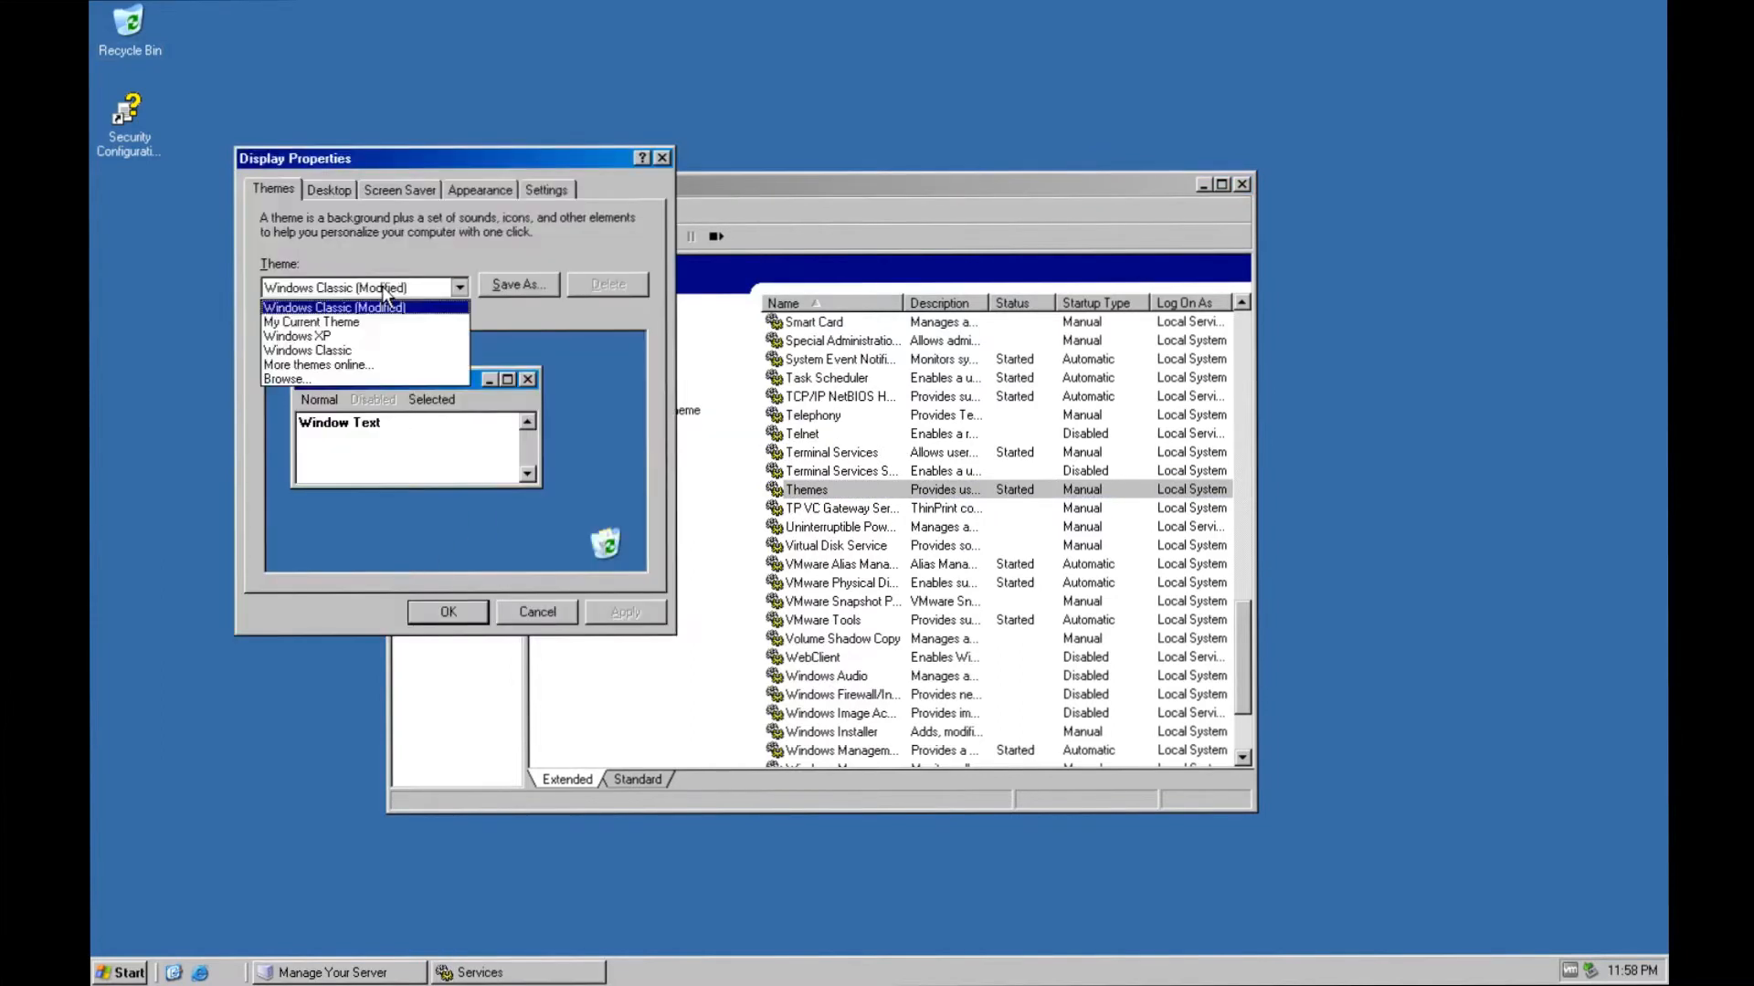
pyautogui.click(393, 338)
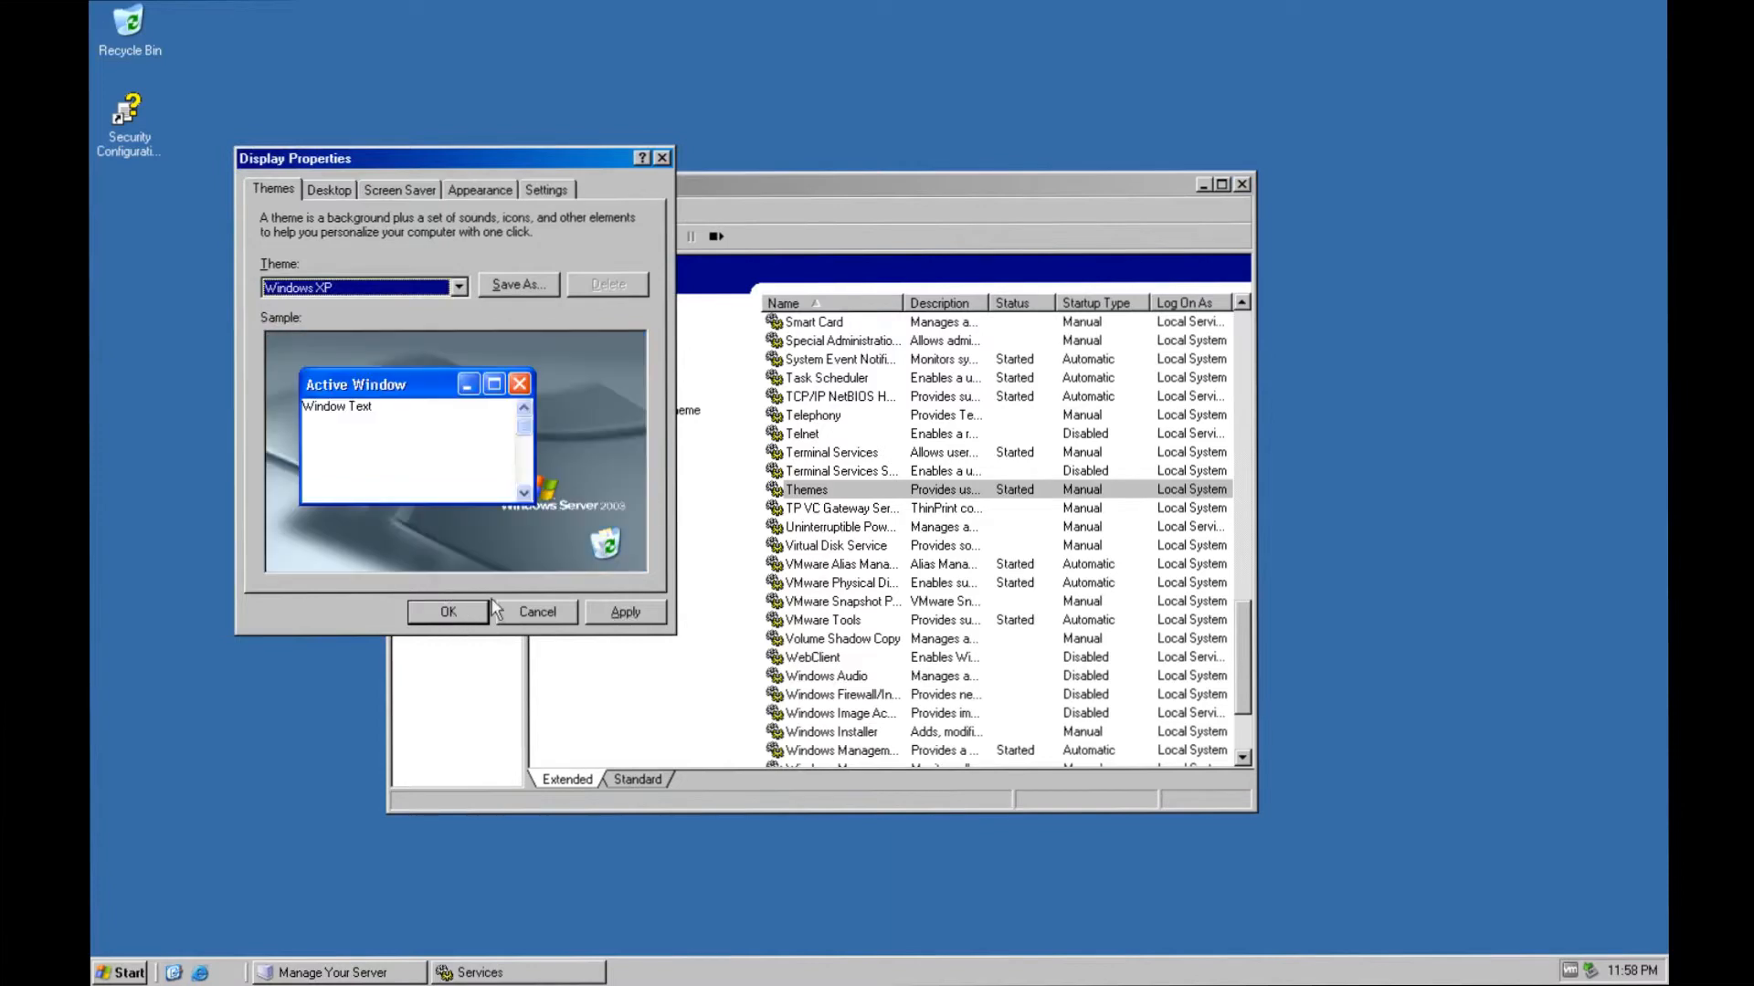
pyautogui.click(625, 611)
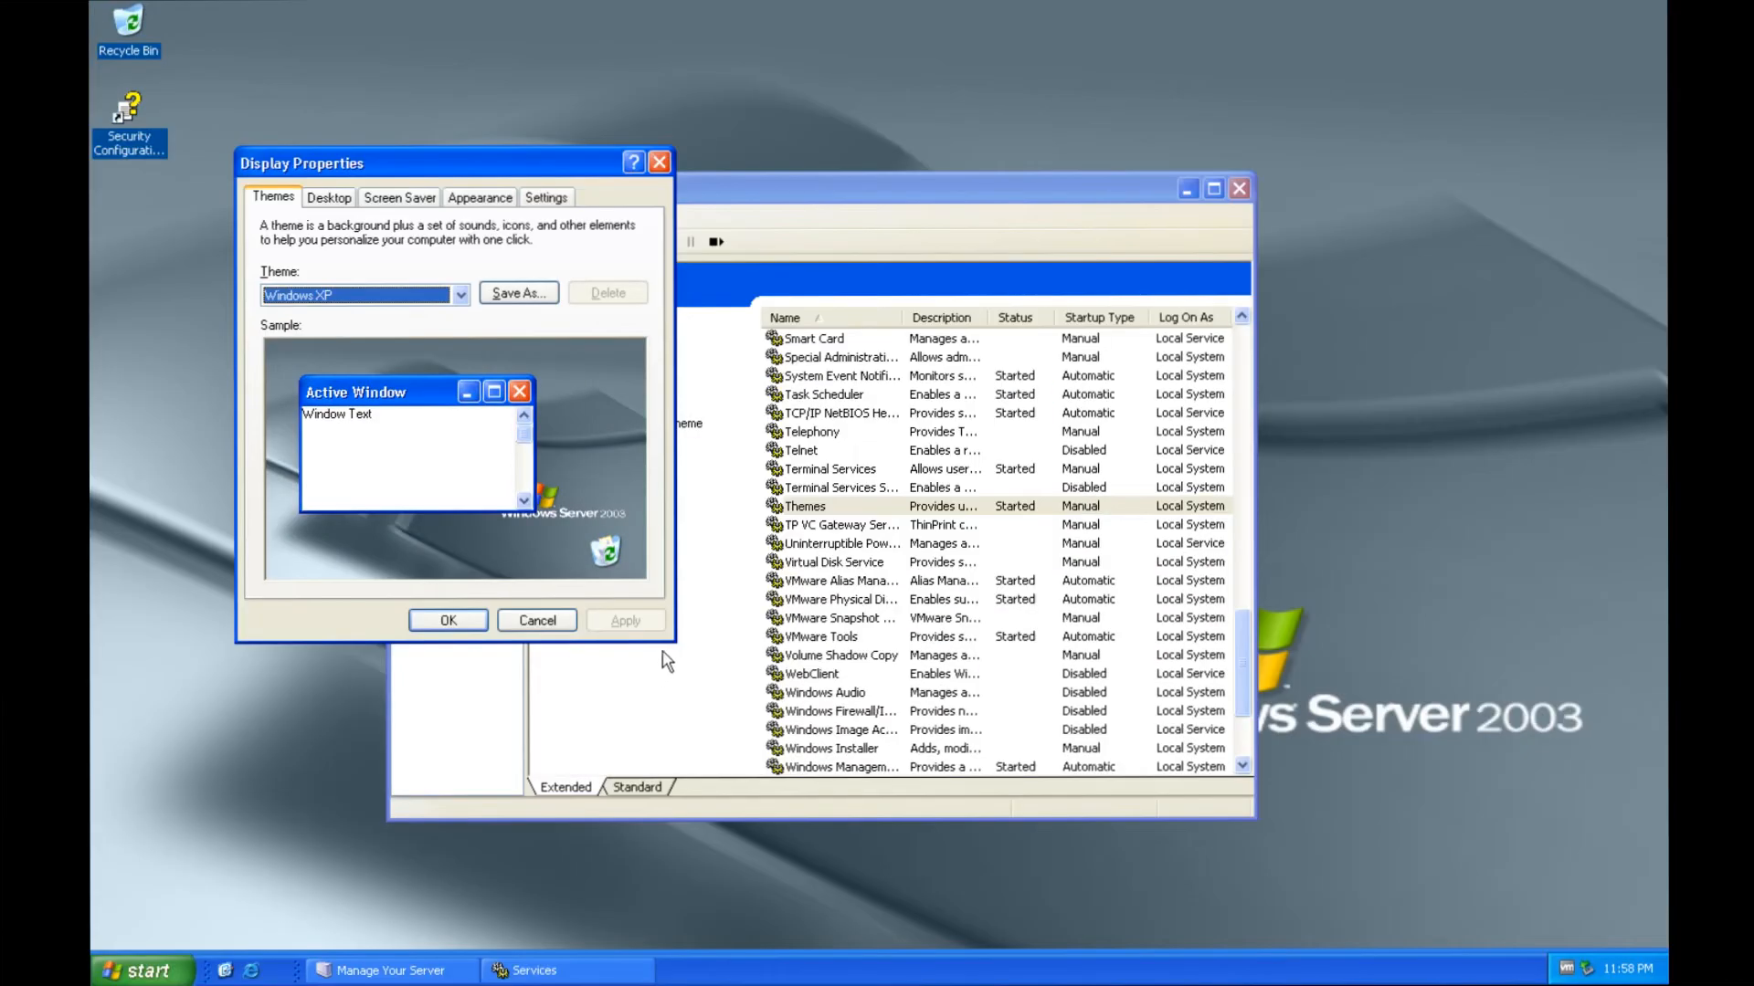
# Step: Look through the screen saver and appearance settings, checking the available window styles and the color schemes of the Windows XP style
pyautogui.click(376, 199)
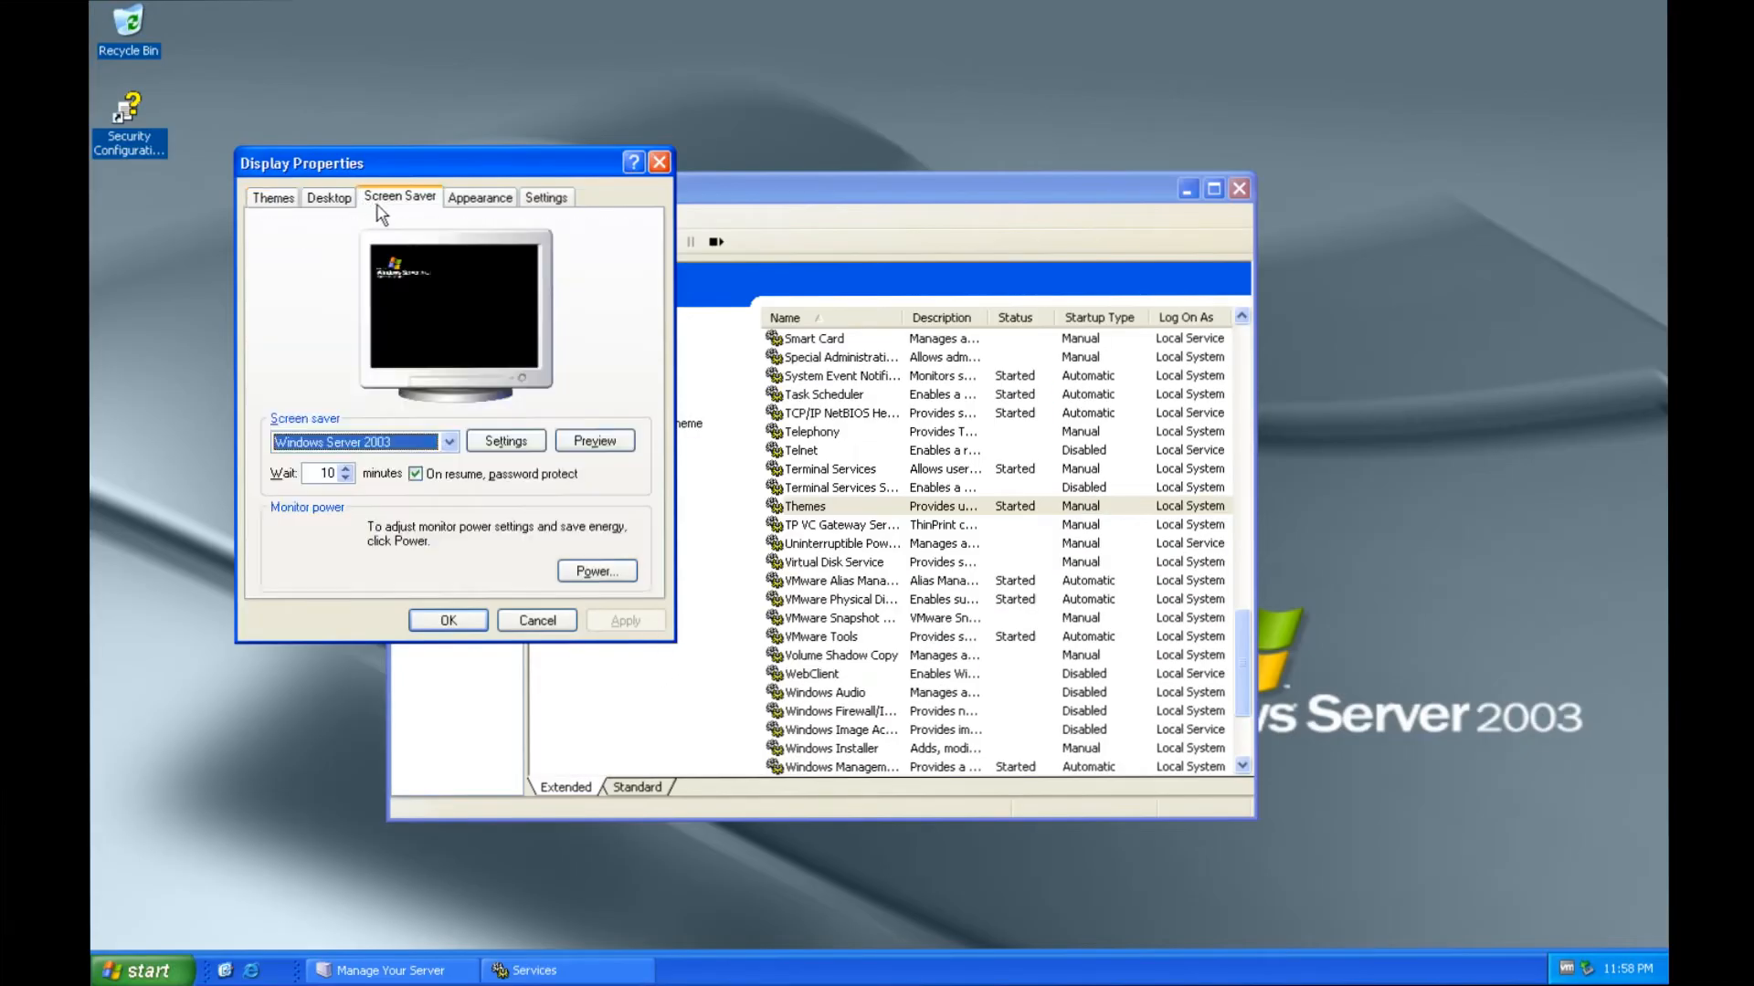
pyautogui.click(479, 198)
pyautogui.click(399, 197)
pyautogui.click(481, 197)
pyautogui.click(445, 472)
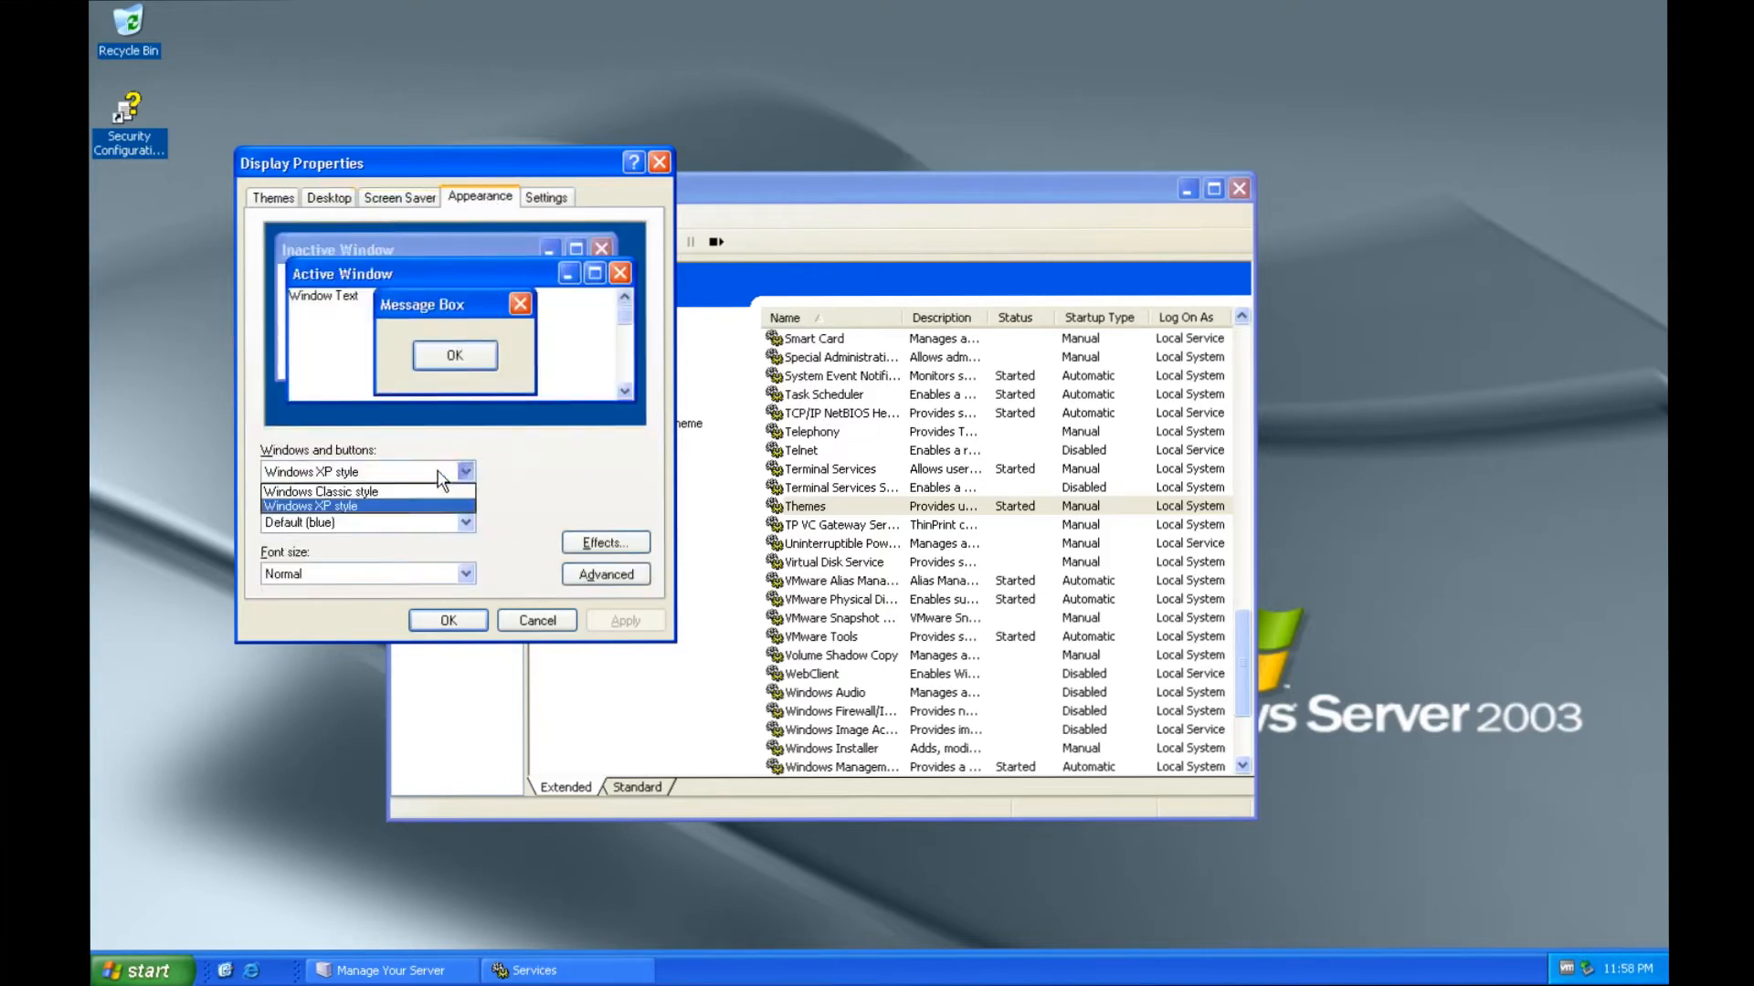
pyautogui.click(445, 472)
pyautogui.click(441, 522)
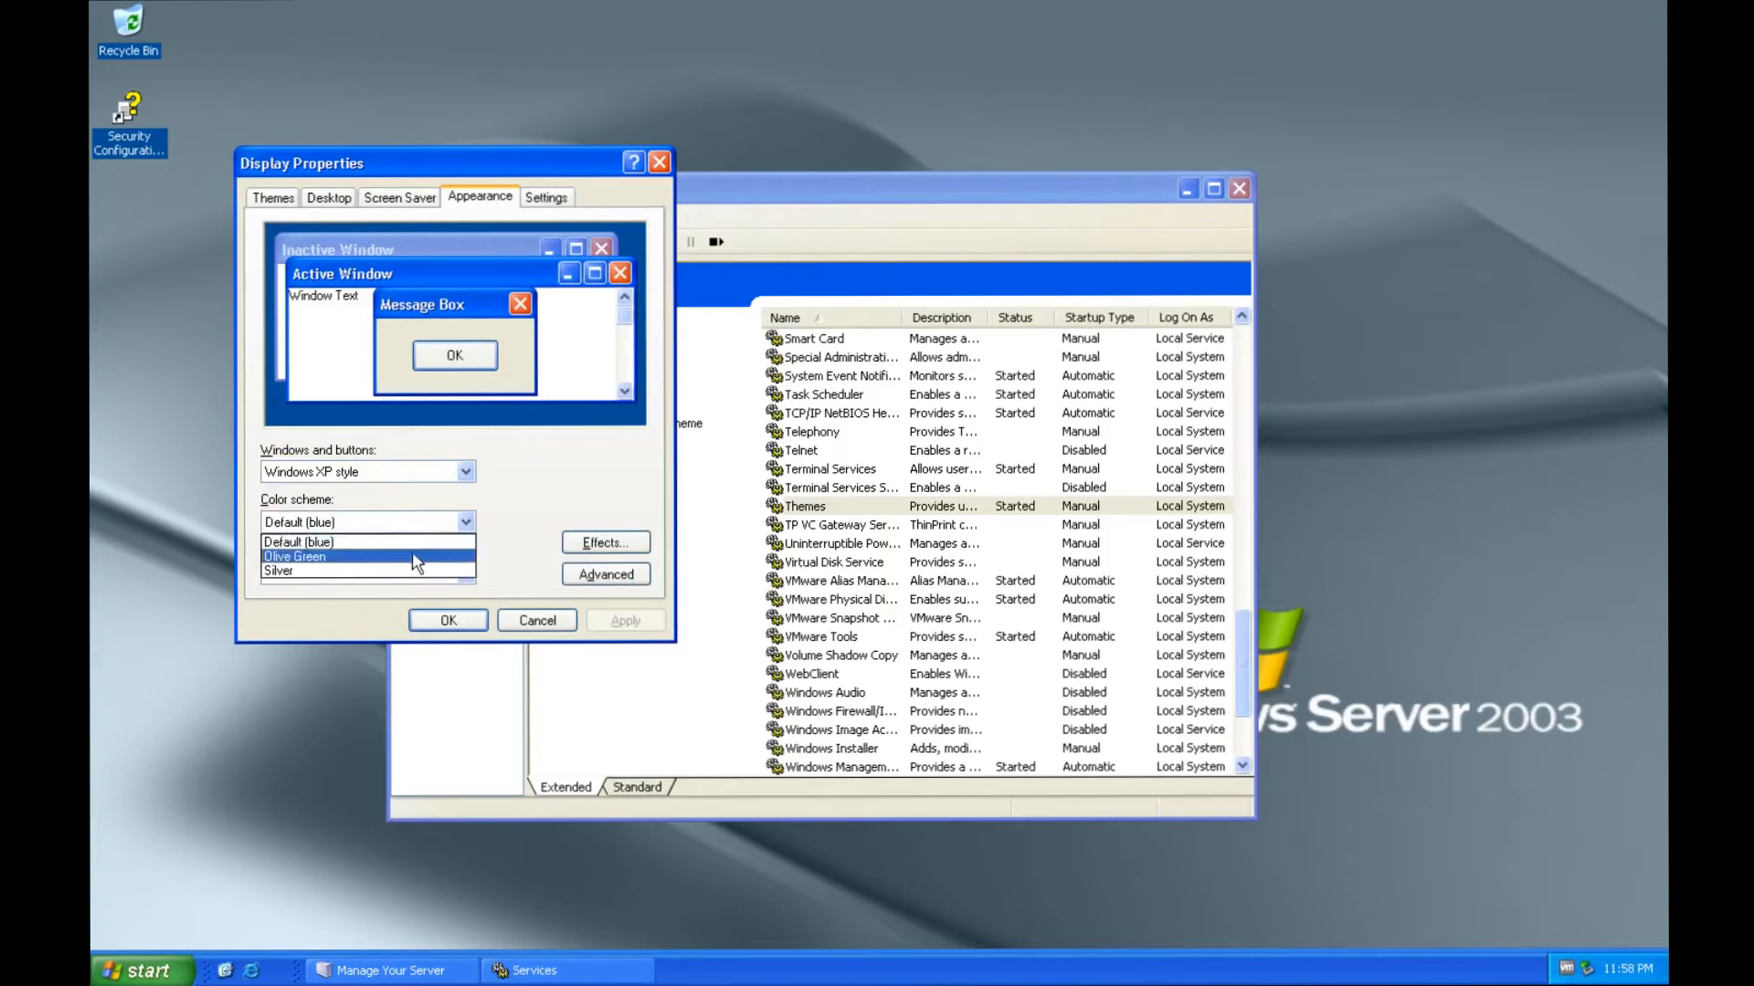
pyautogui.click(288, 227)
# Step: Select the Windows Classic theme in Display Properties and minimize the Services window
pyautogui.click(273, 198)
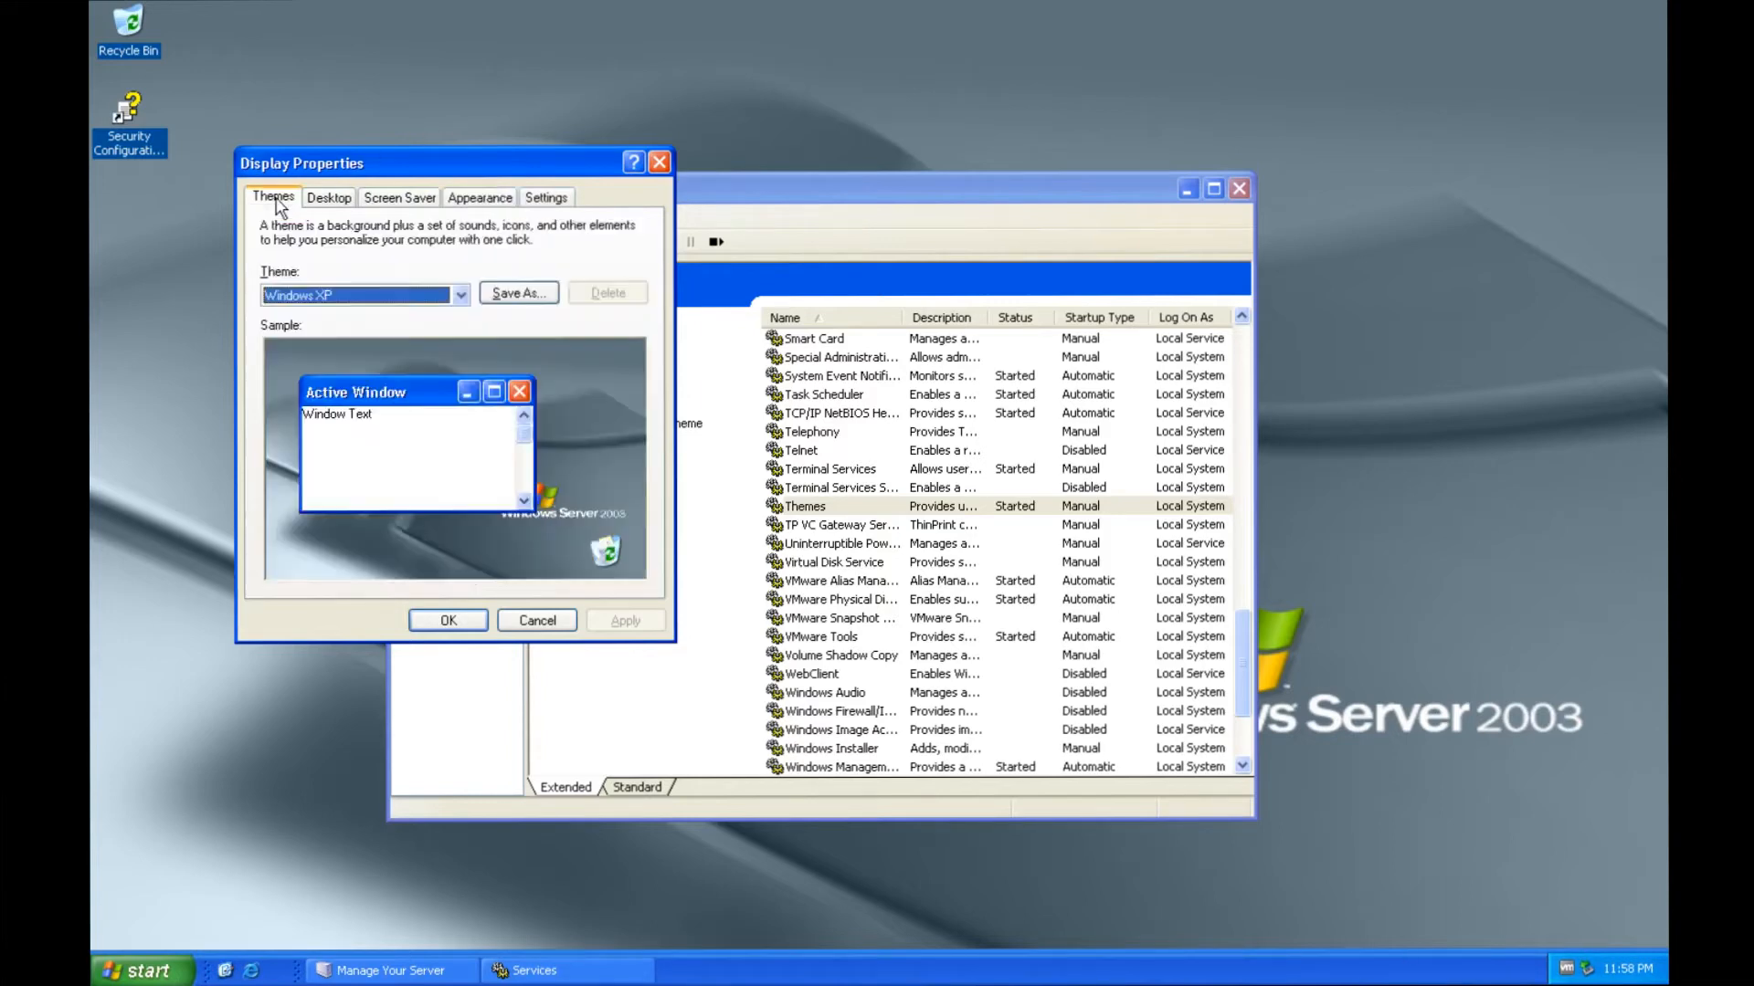
pyautogui.click(368, 295)
pyautogui.click(369, 295)
pyautogui.click(350, 299)
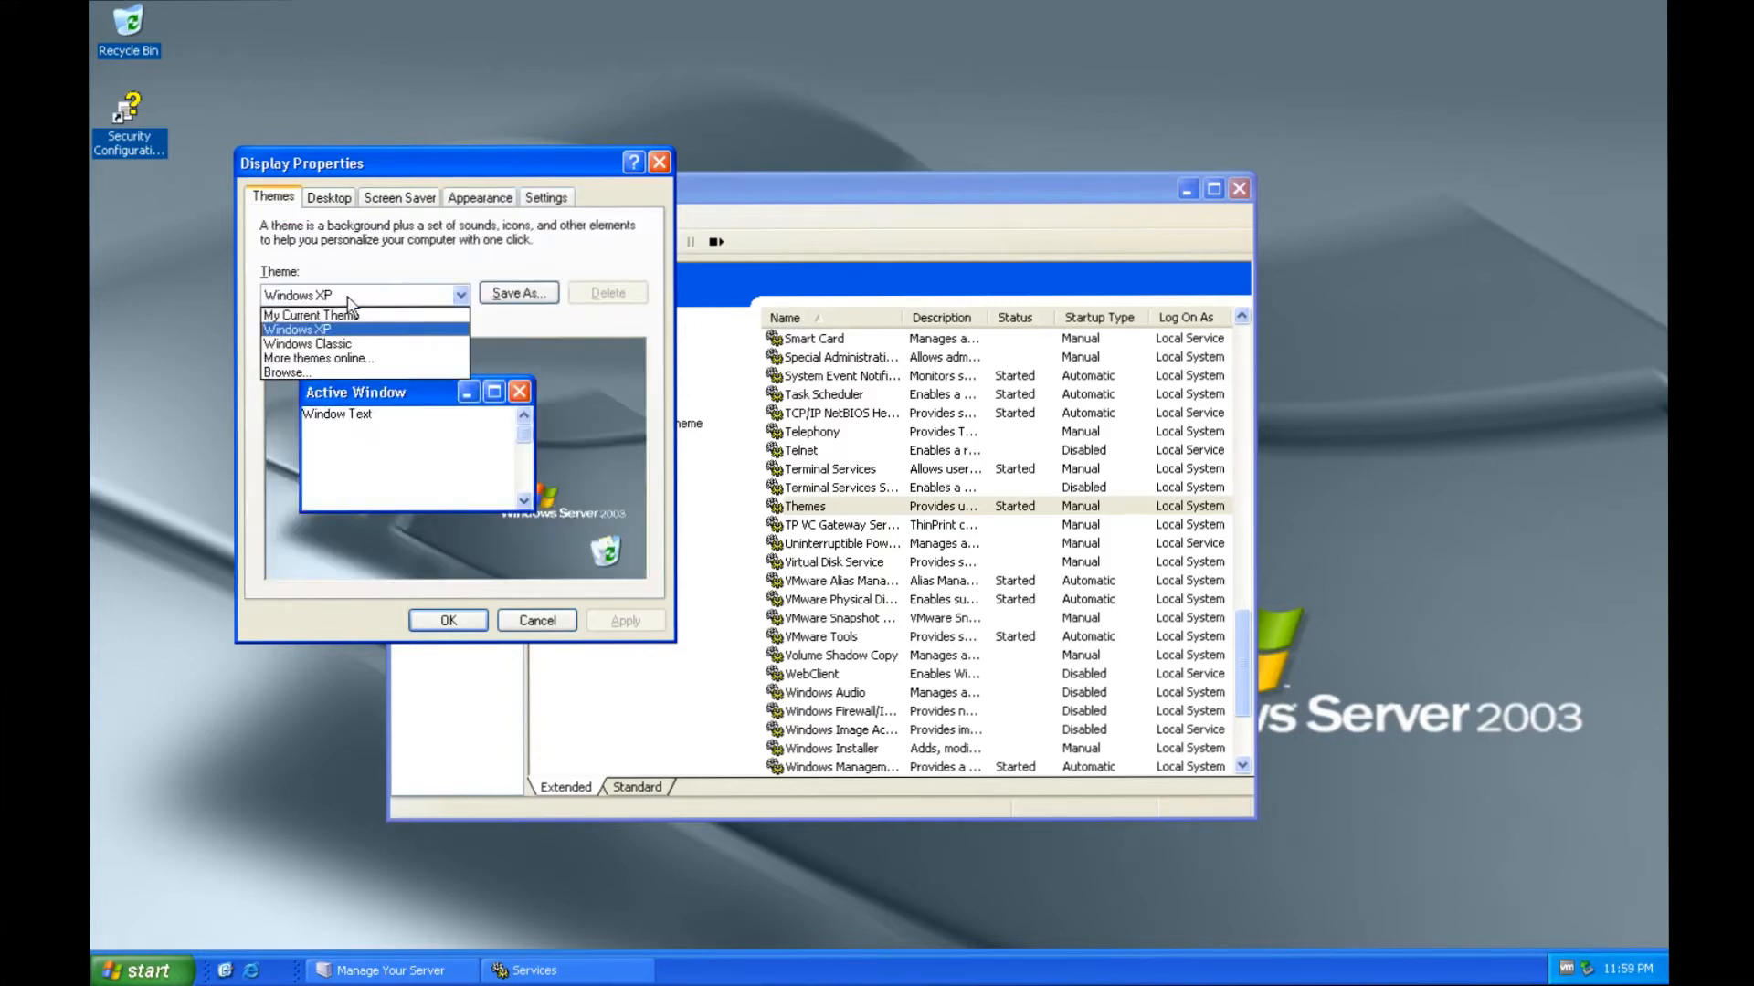
pyautogui.click(353, 347)
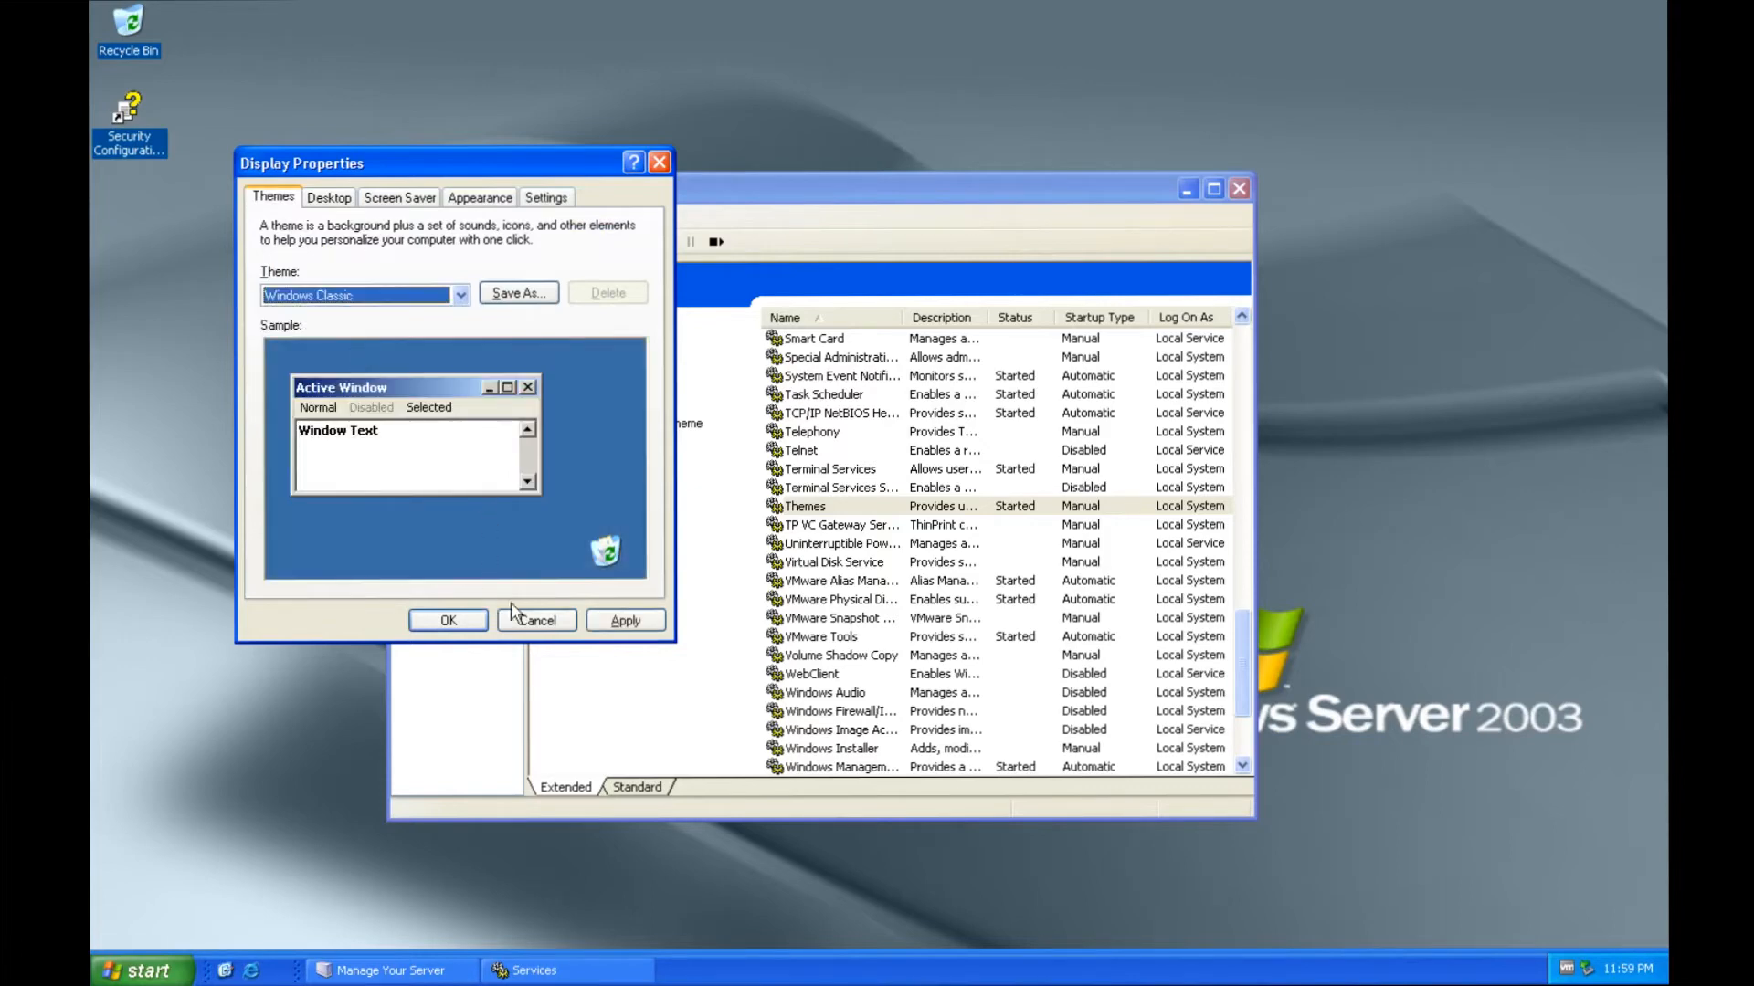
pyautogui.click(592, 623)
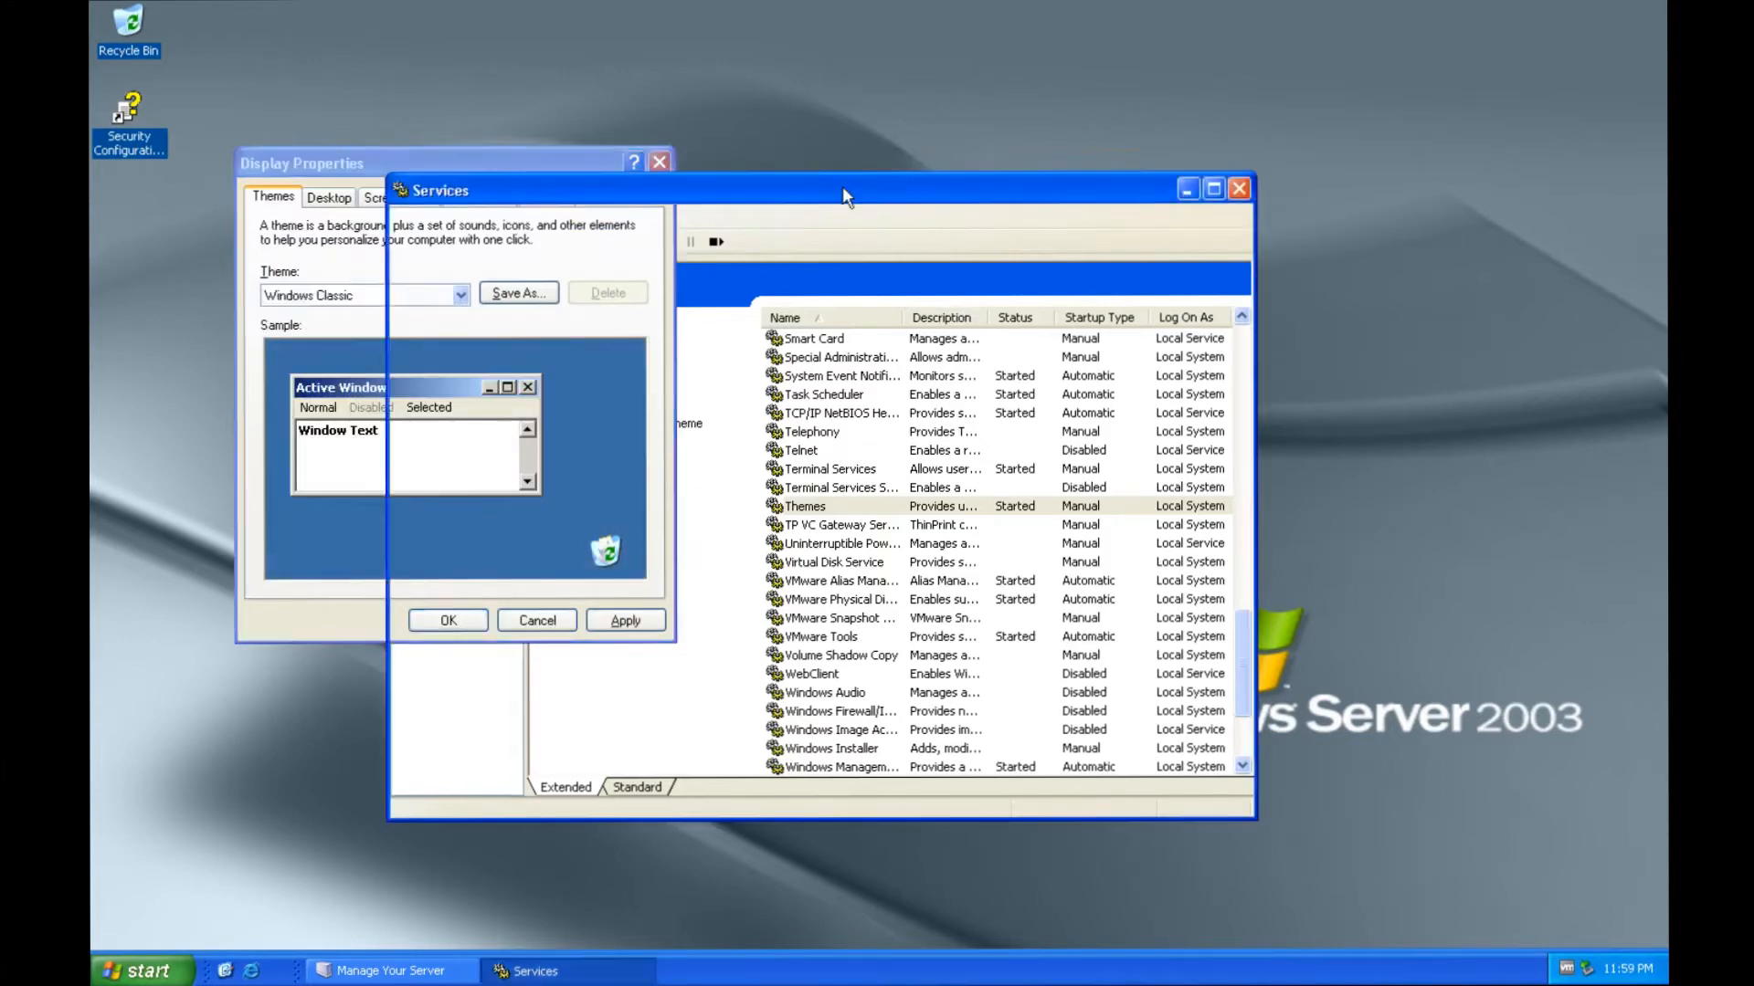
pyautogui.moveTo(905, 199); pyautogui.dragTo(818, 177)
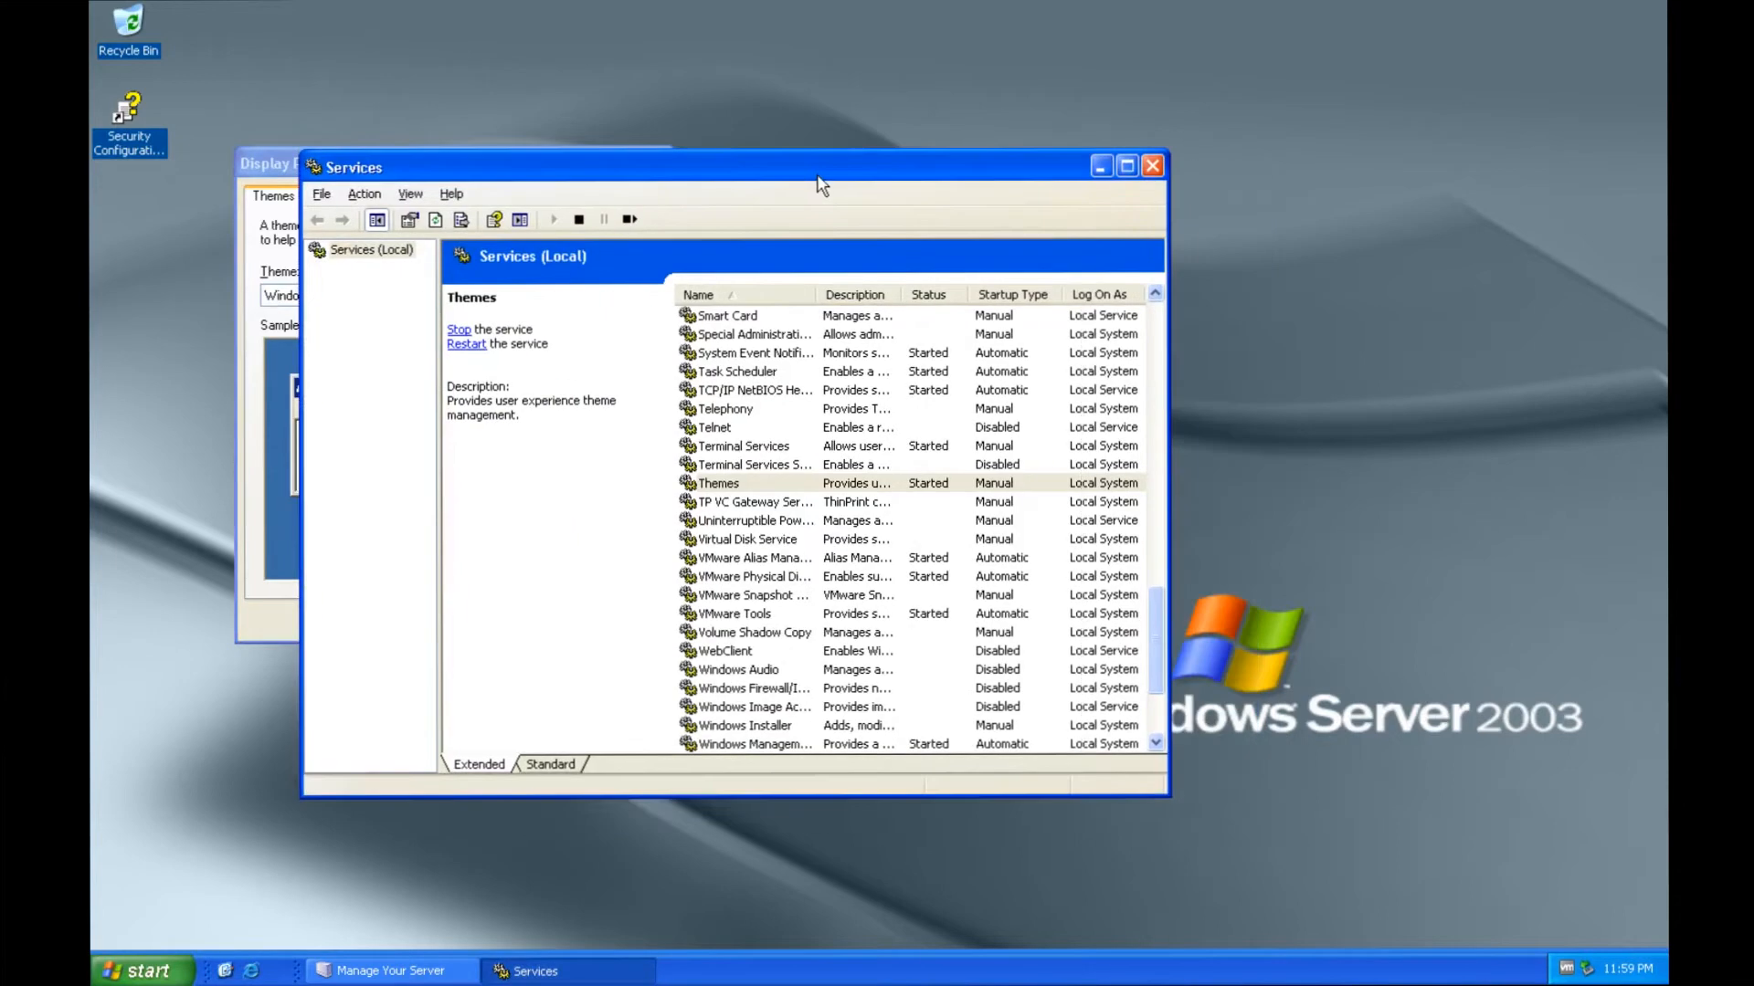
pyautogui.click(1101, 165)
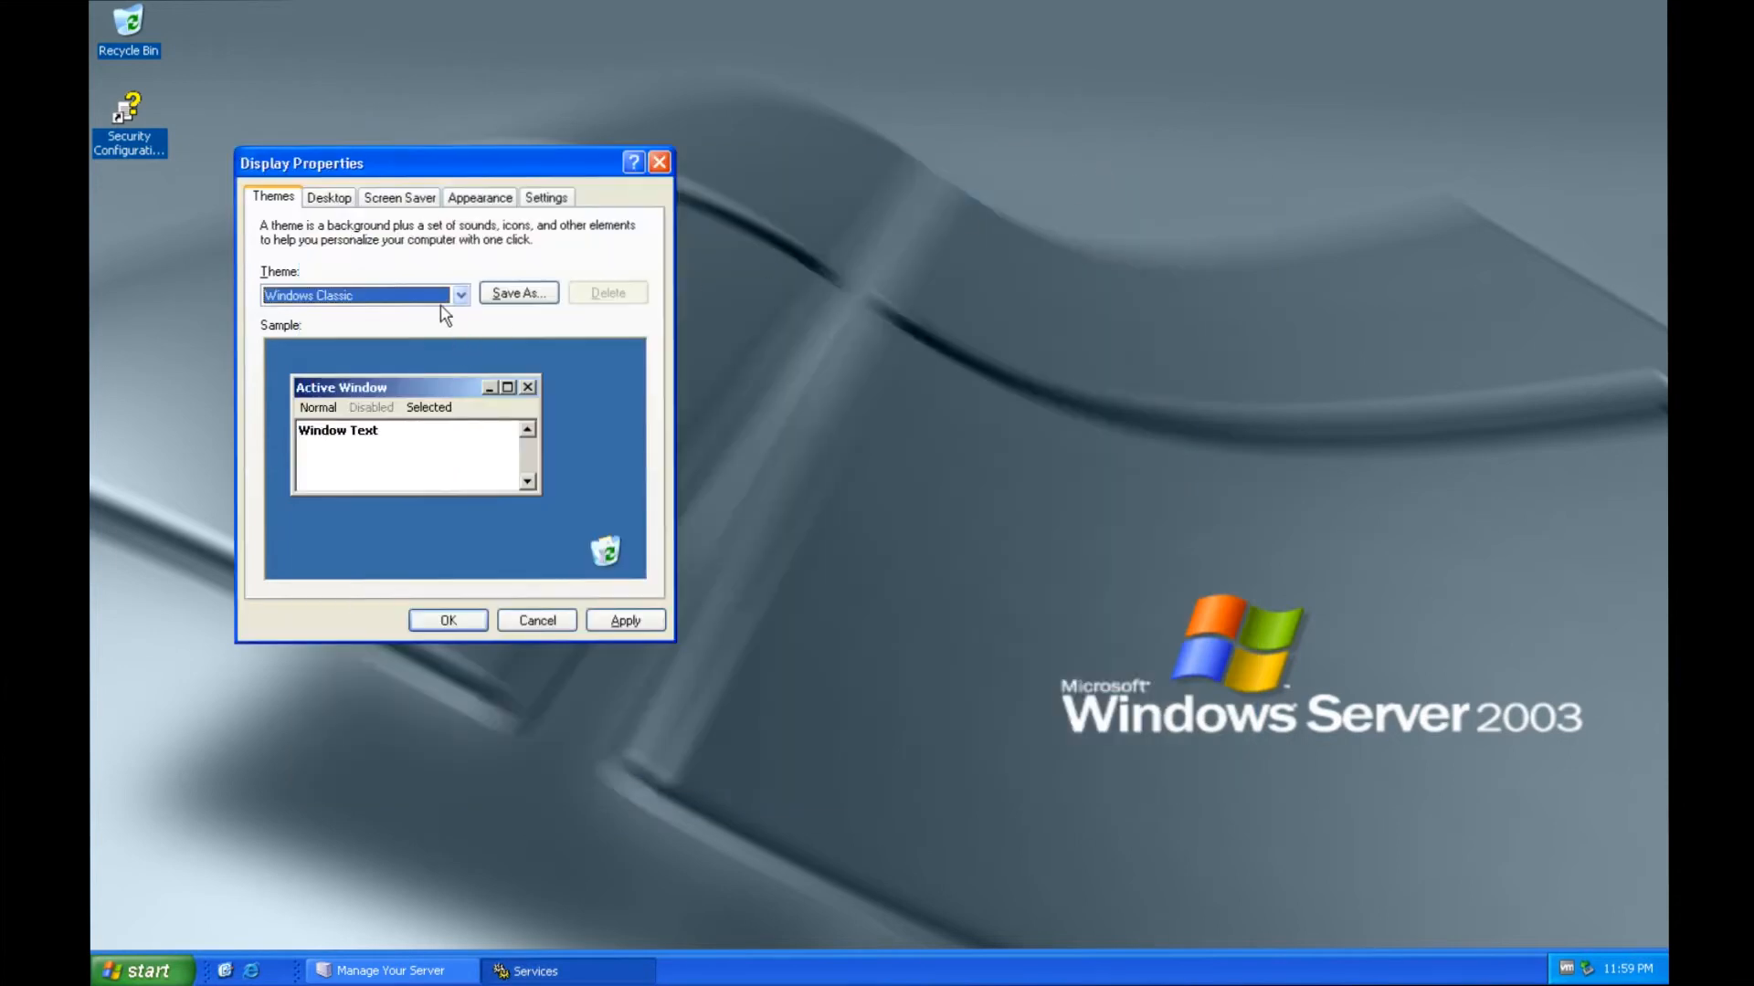
# Step: Choose the Windows Server 2003 picture as the desktop background in Display Properties
pyautogui.click(324, 199)
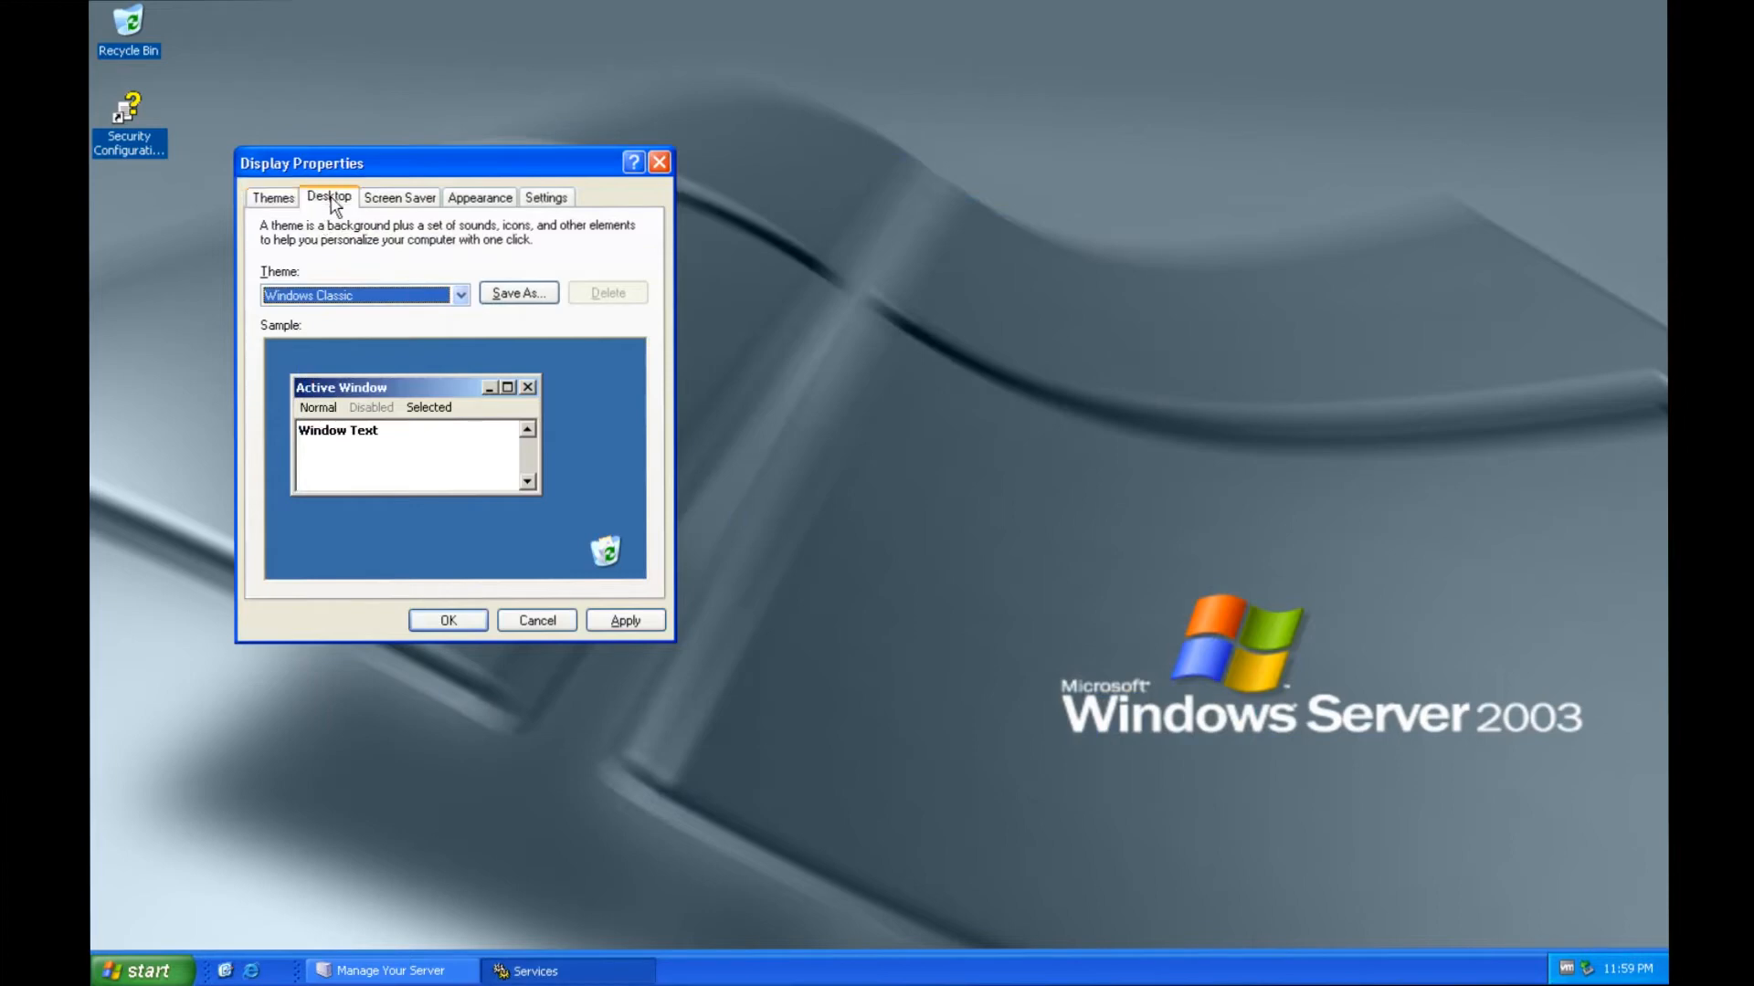
pyautogui.moveTo(547, 464); pyautogui.dragTo(555, 566)
pyautogui.click(378, 522)
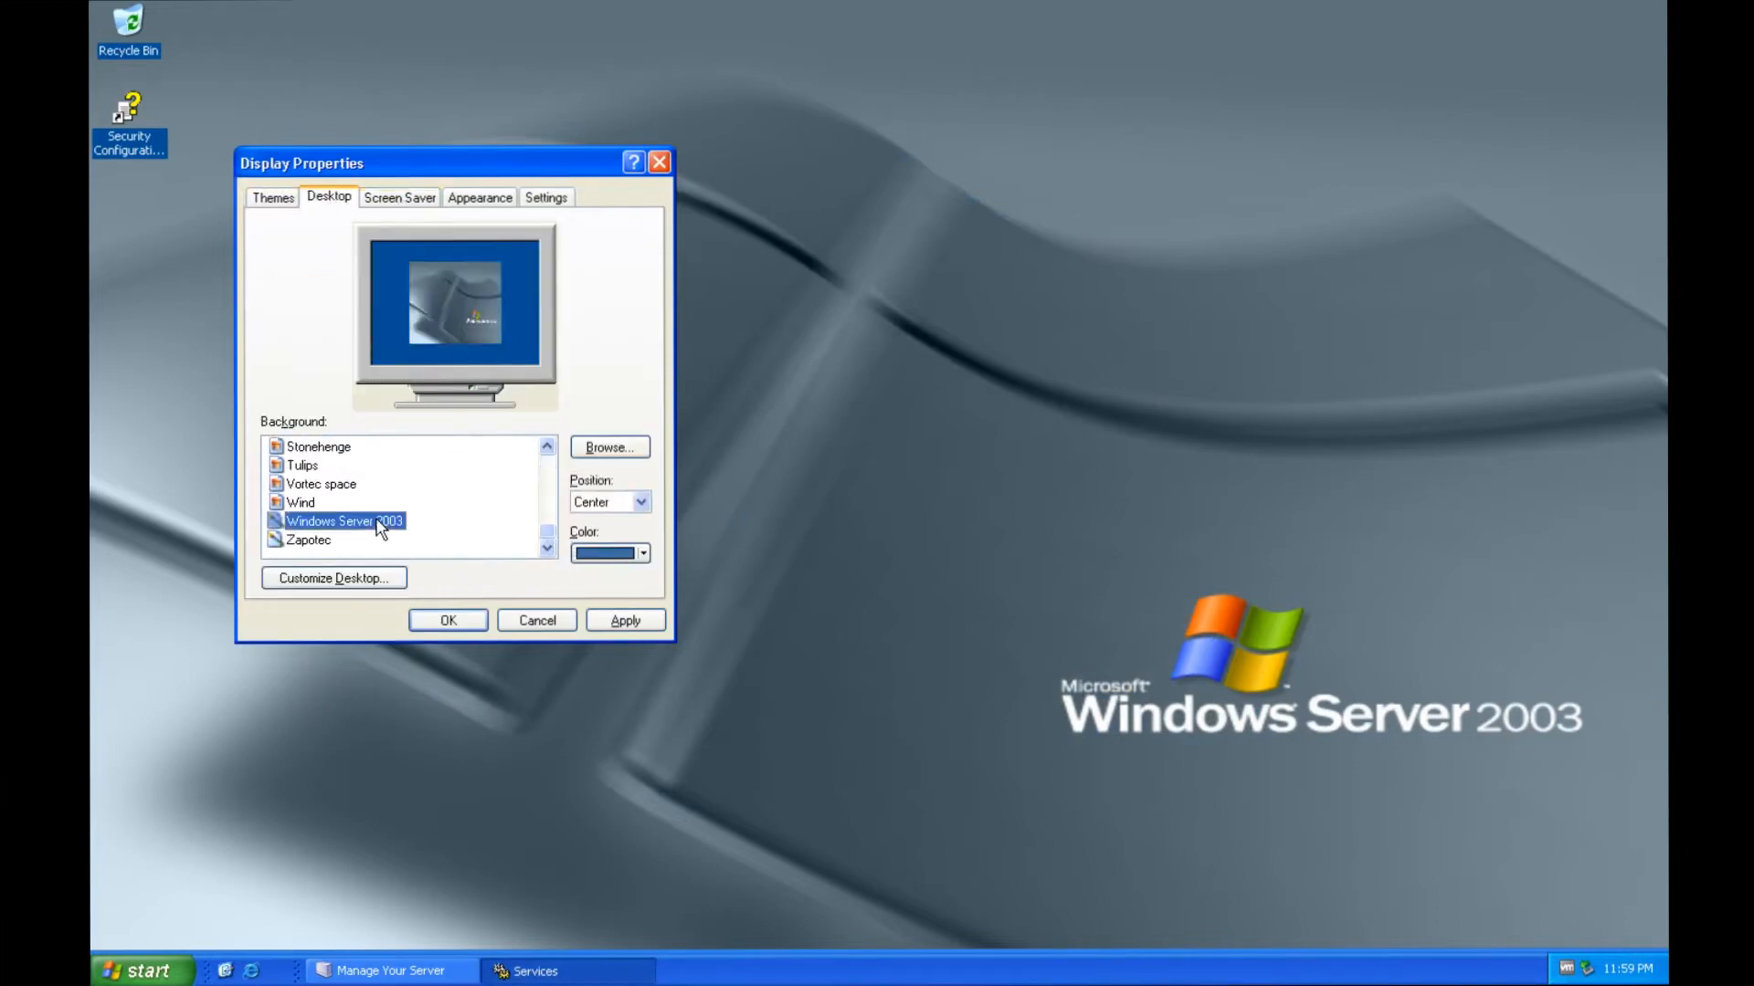
# Step: Preview the Windows Server 2003 screen saver and try the Blank screen saver
pyautogui.click(399, 198)
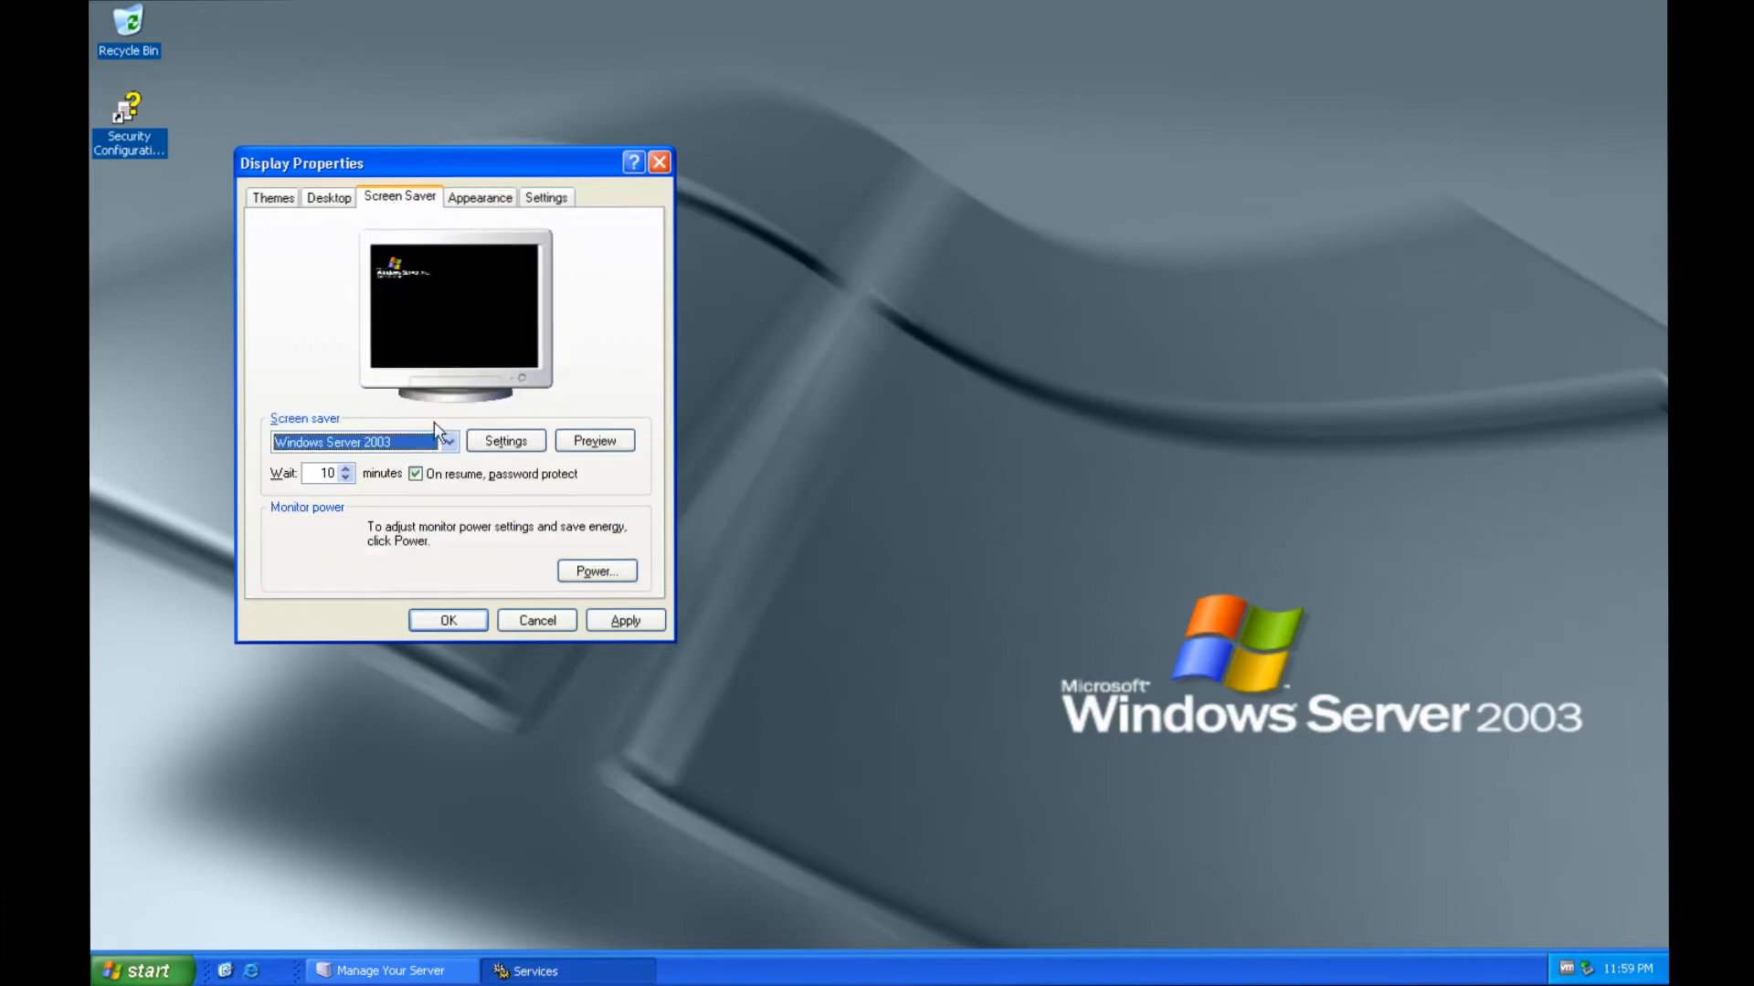
pyautogui.click(577, 443)
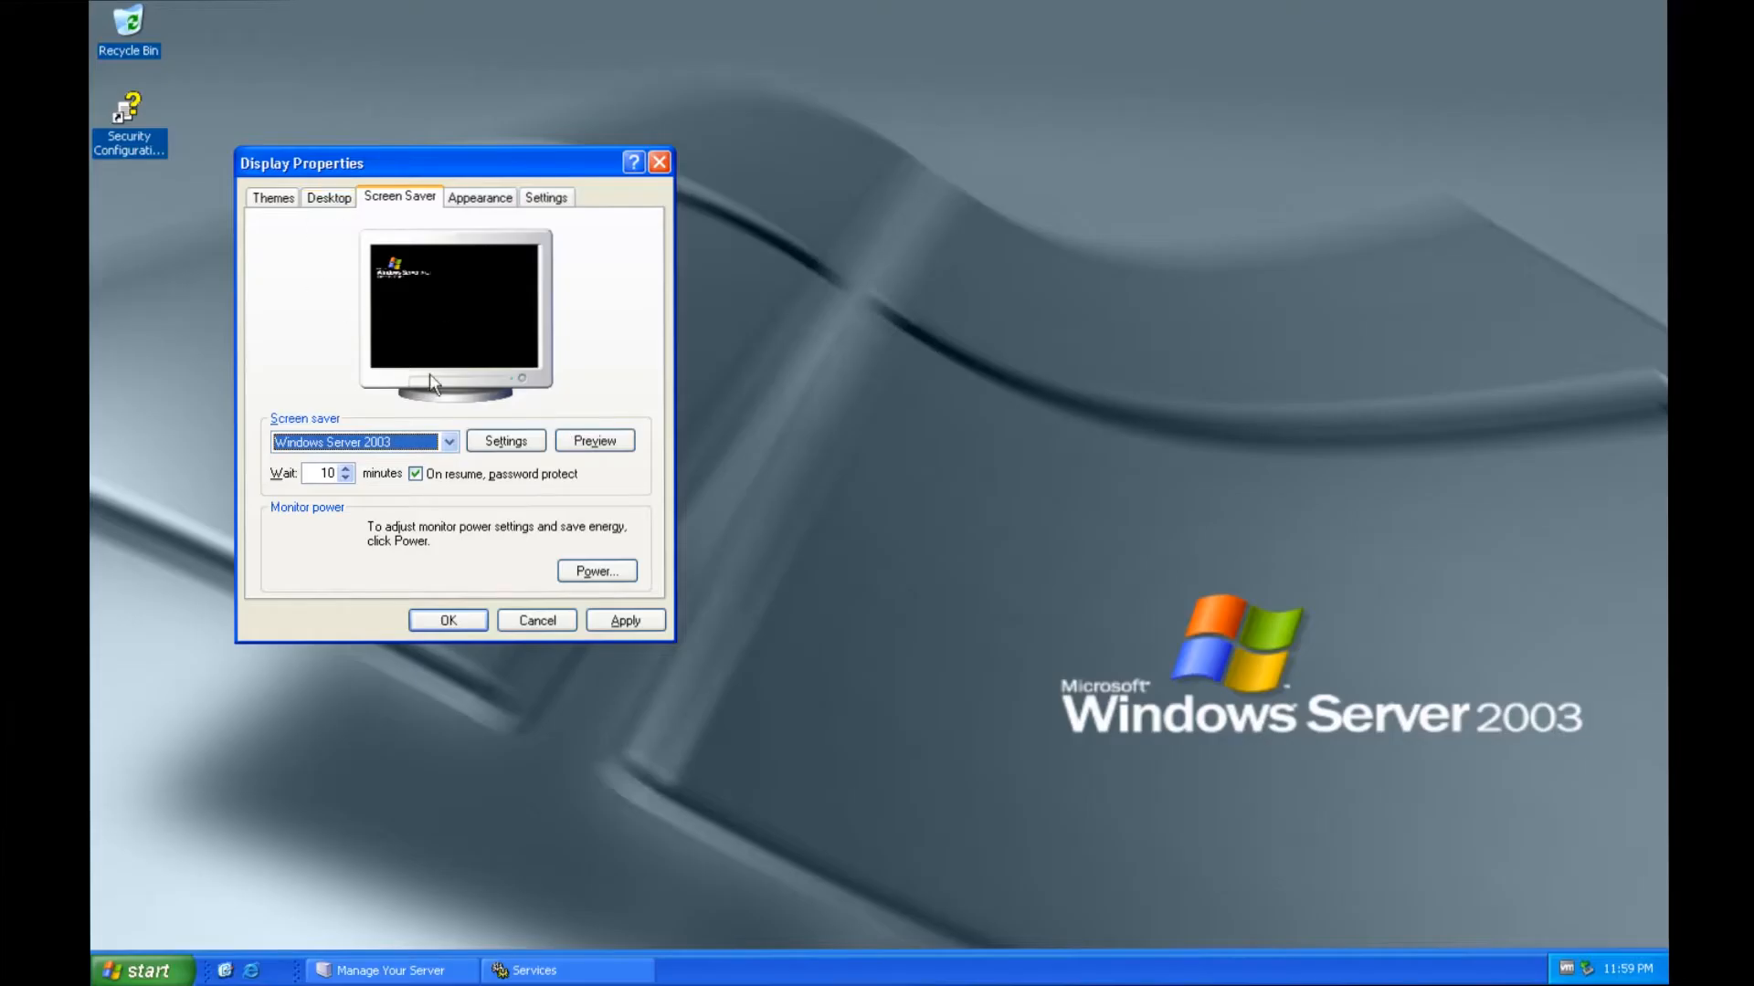
pyautogui.click(447, 442)
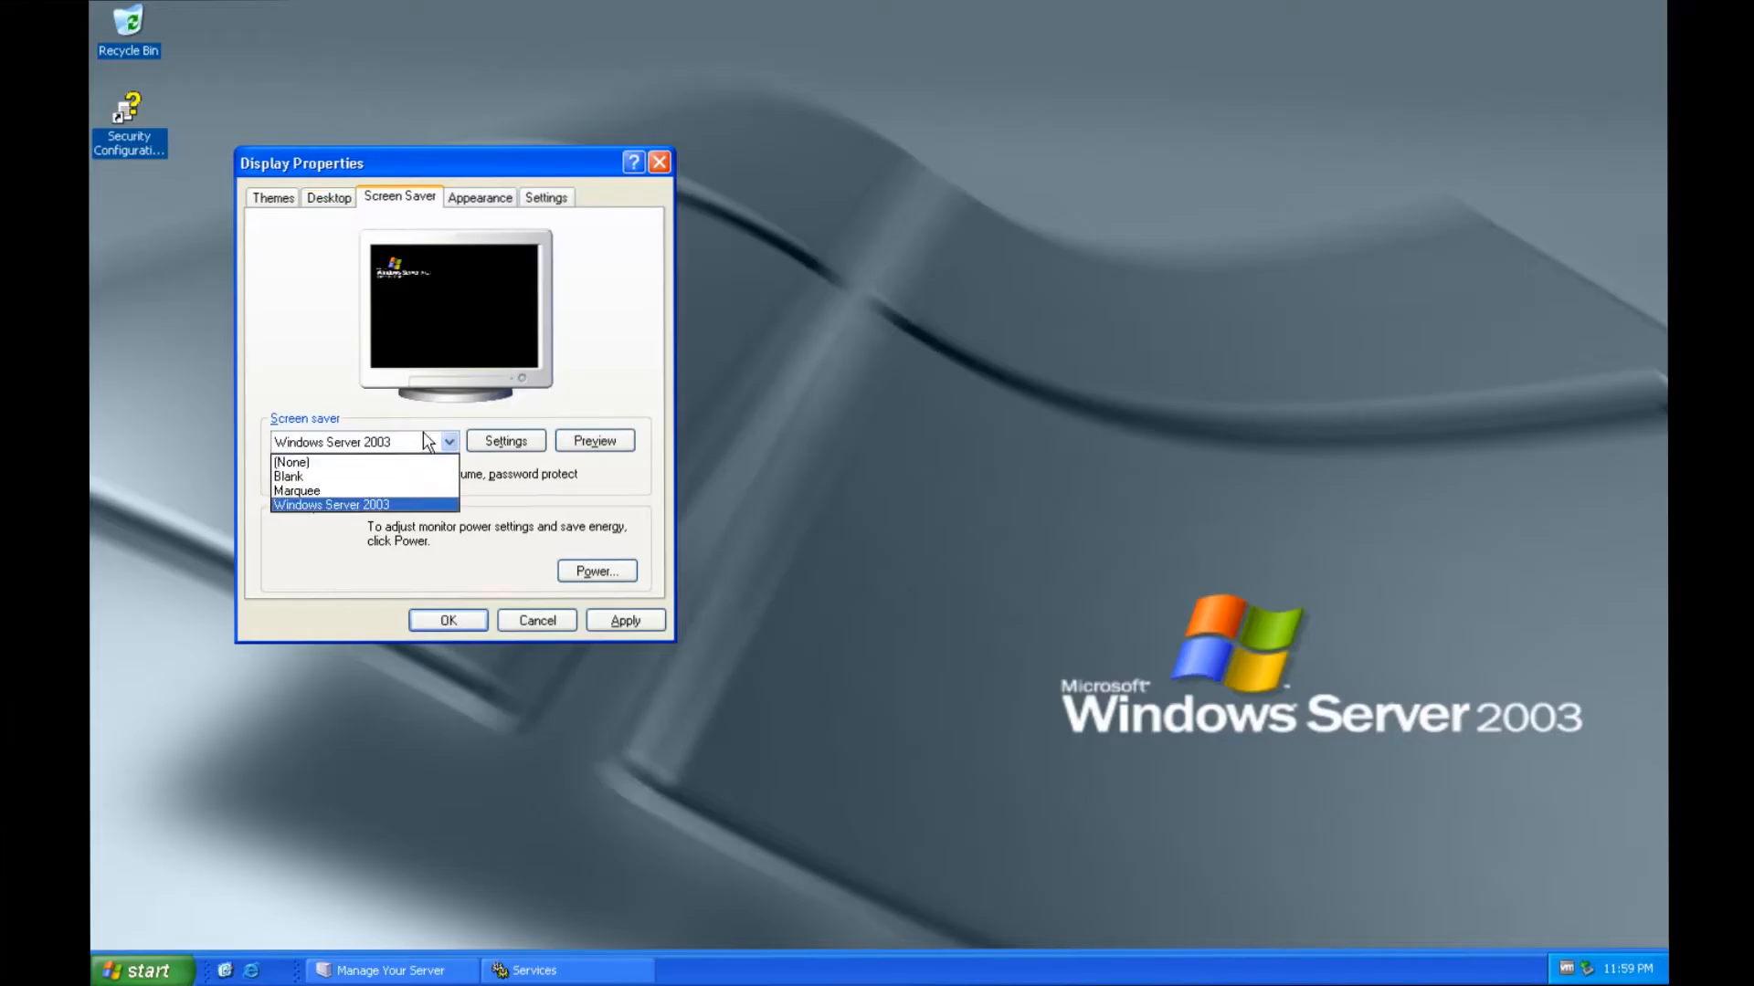
pyautogui.click(342, 476)
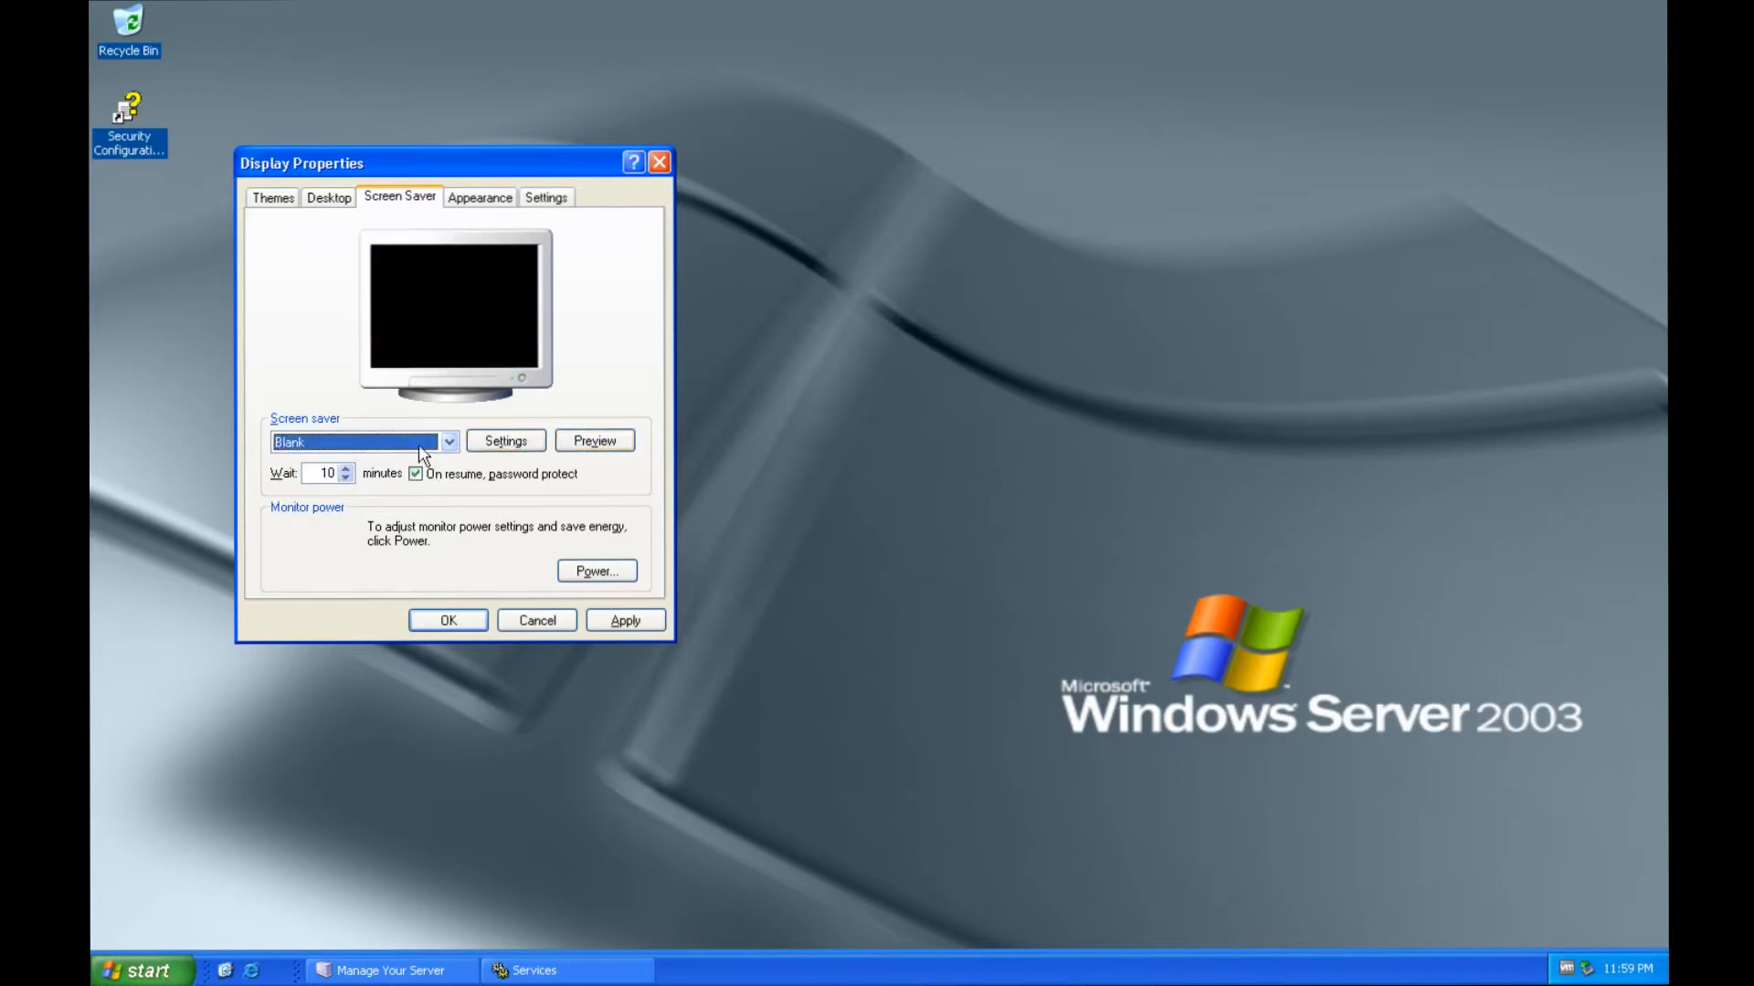
# Step: Select the Marquee screen saver and preview it full screen
pyautogui.click(448, 442)
pyautogui.click(370, 502)
pyautogui.click(595, 441)
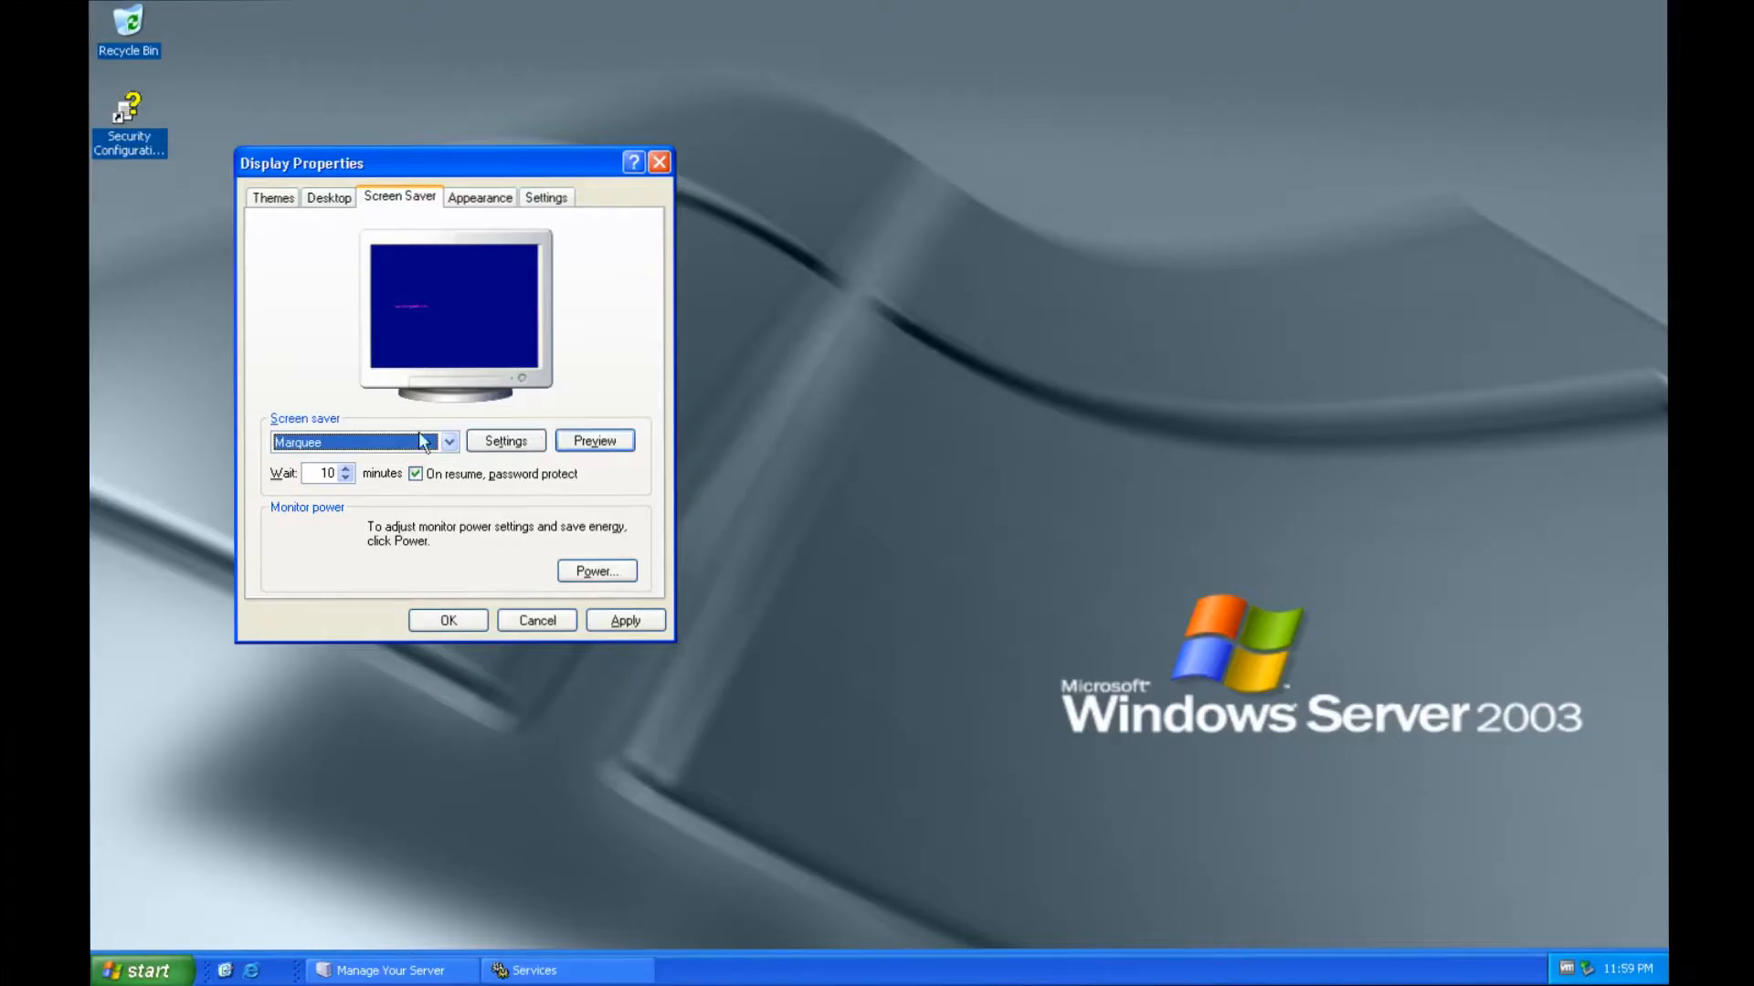
pyautogui.click(366, 445)
pyautogui.click(366, 448)
# Step: Set the Marquee screen saver's text to "Windows Server 2003" and preview the result
pyautogui.click(505, 440)
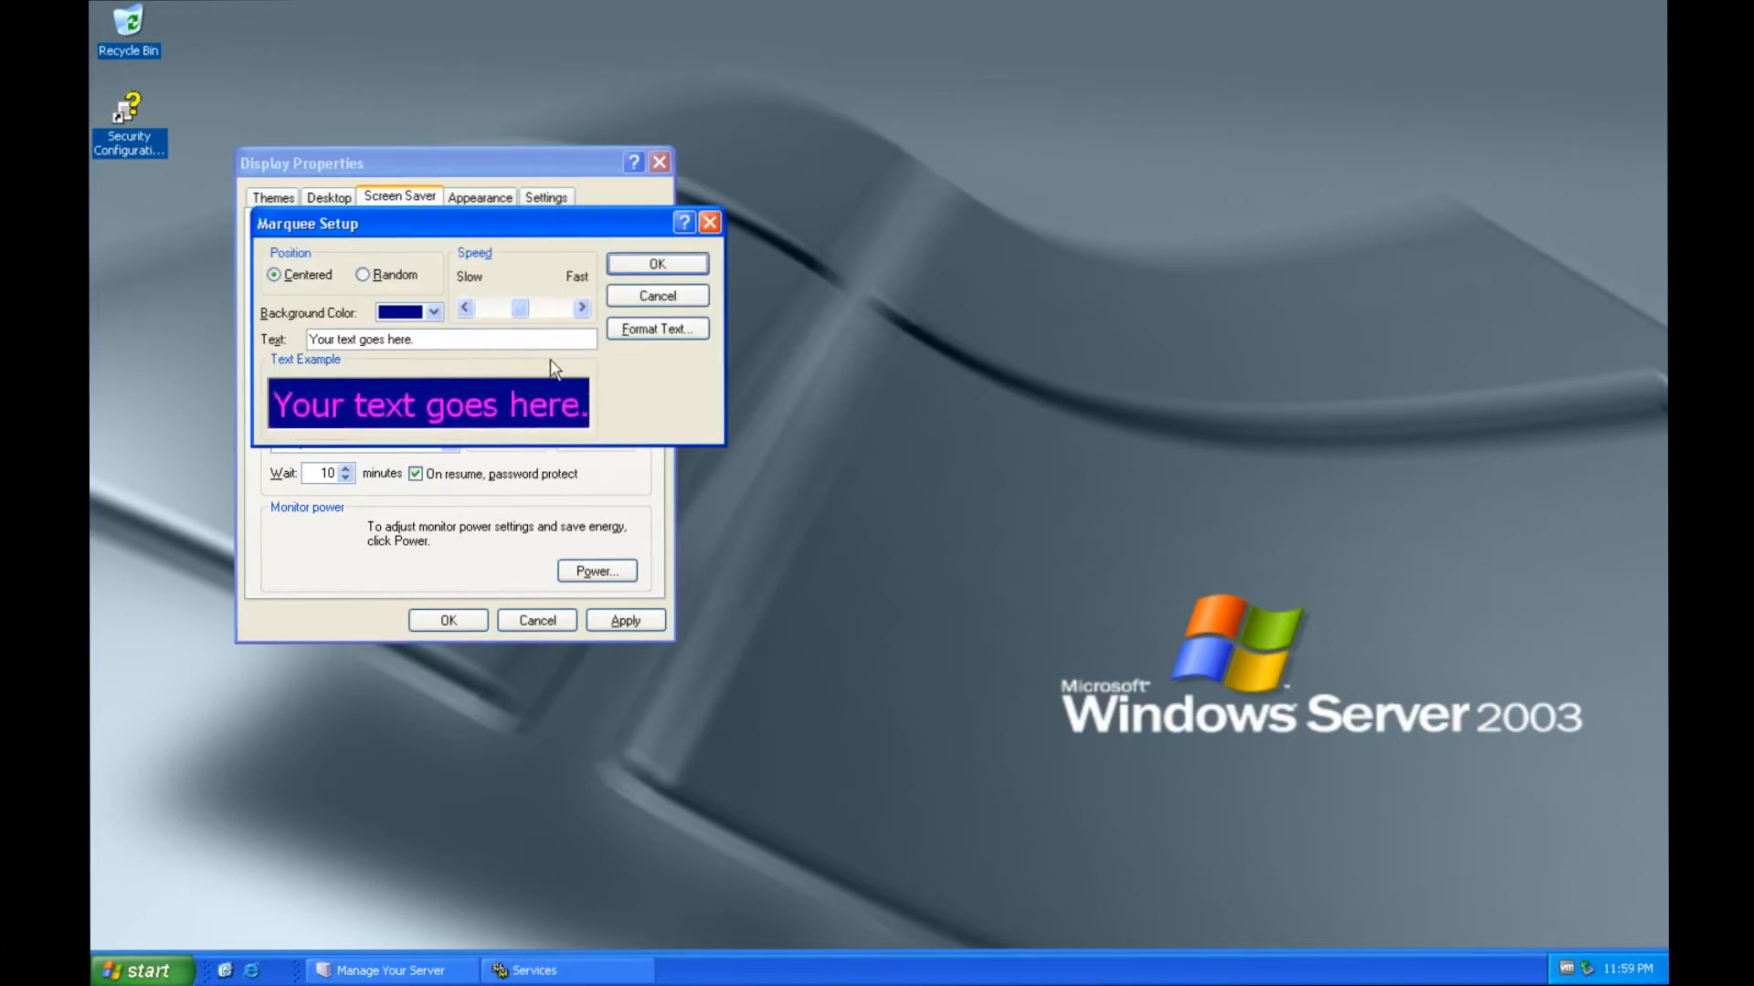
pyautogui.moveTo(432, 339); pyautogui.dragTo(140, 366)
pyautogui.write('Windwos')
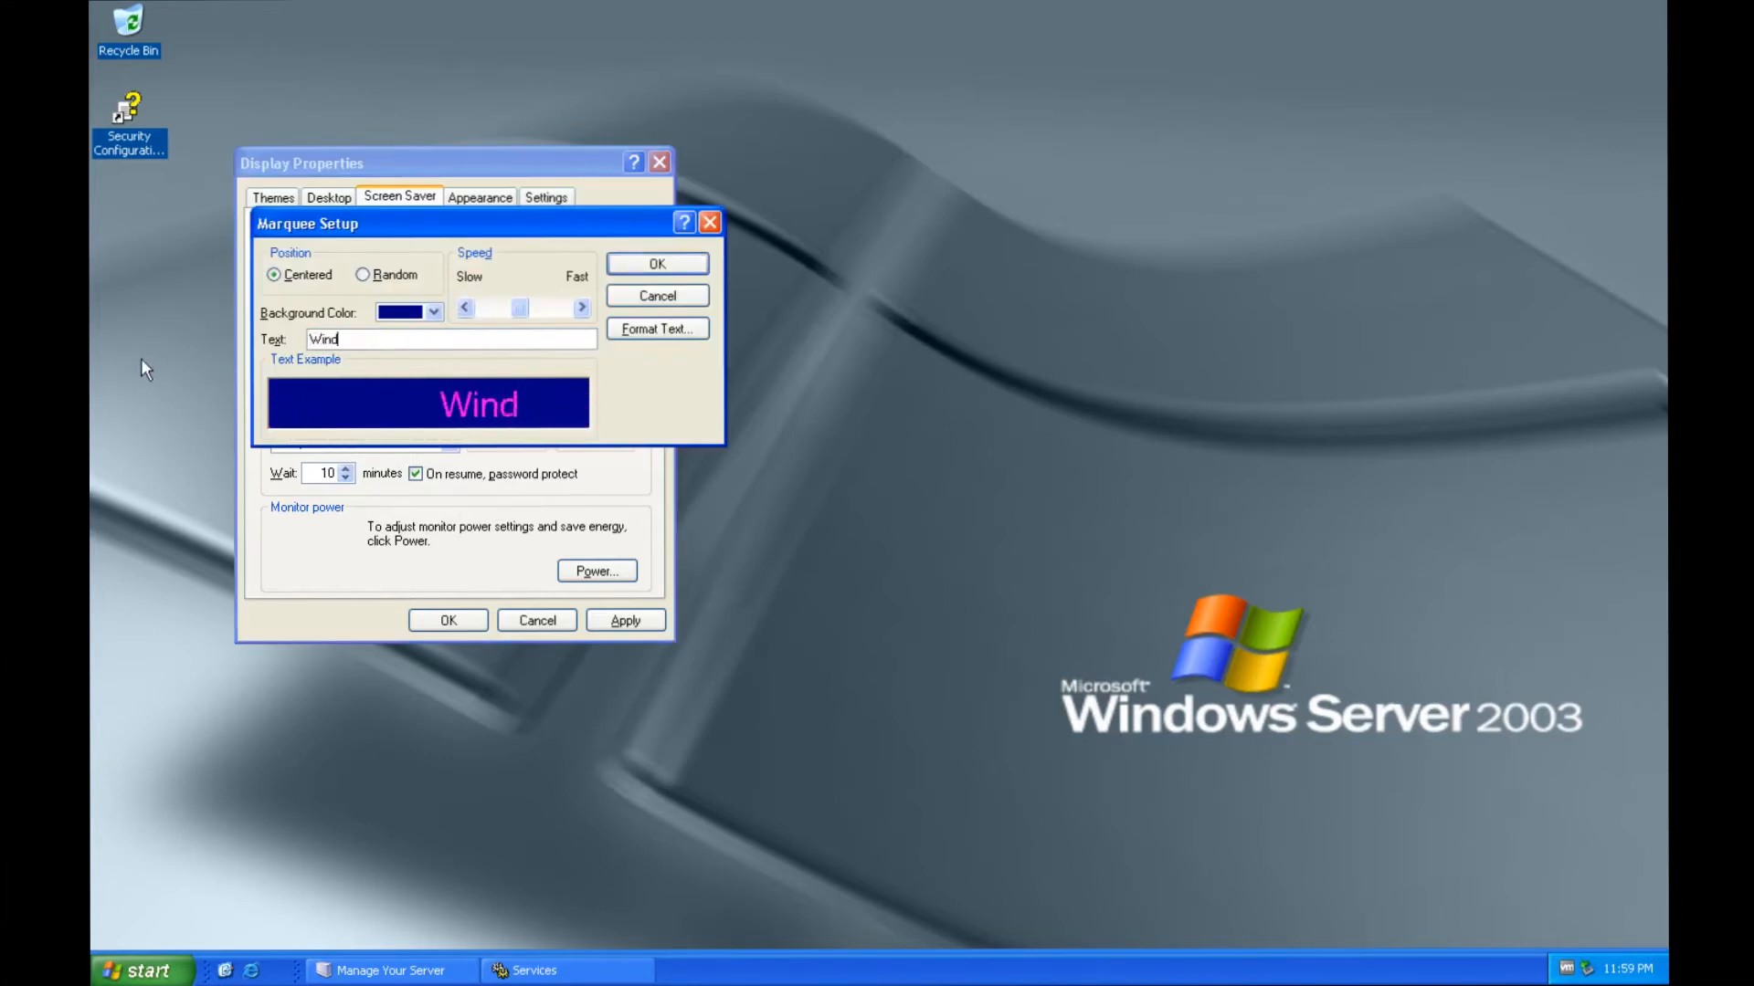
pyautogui.press('BackSpace')
pyautogui.press('BackSpace')
pyautogui.press('BackSpace')
pyautogui.write('ows ')
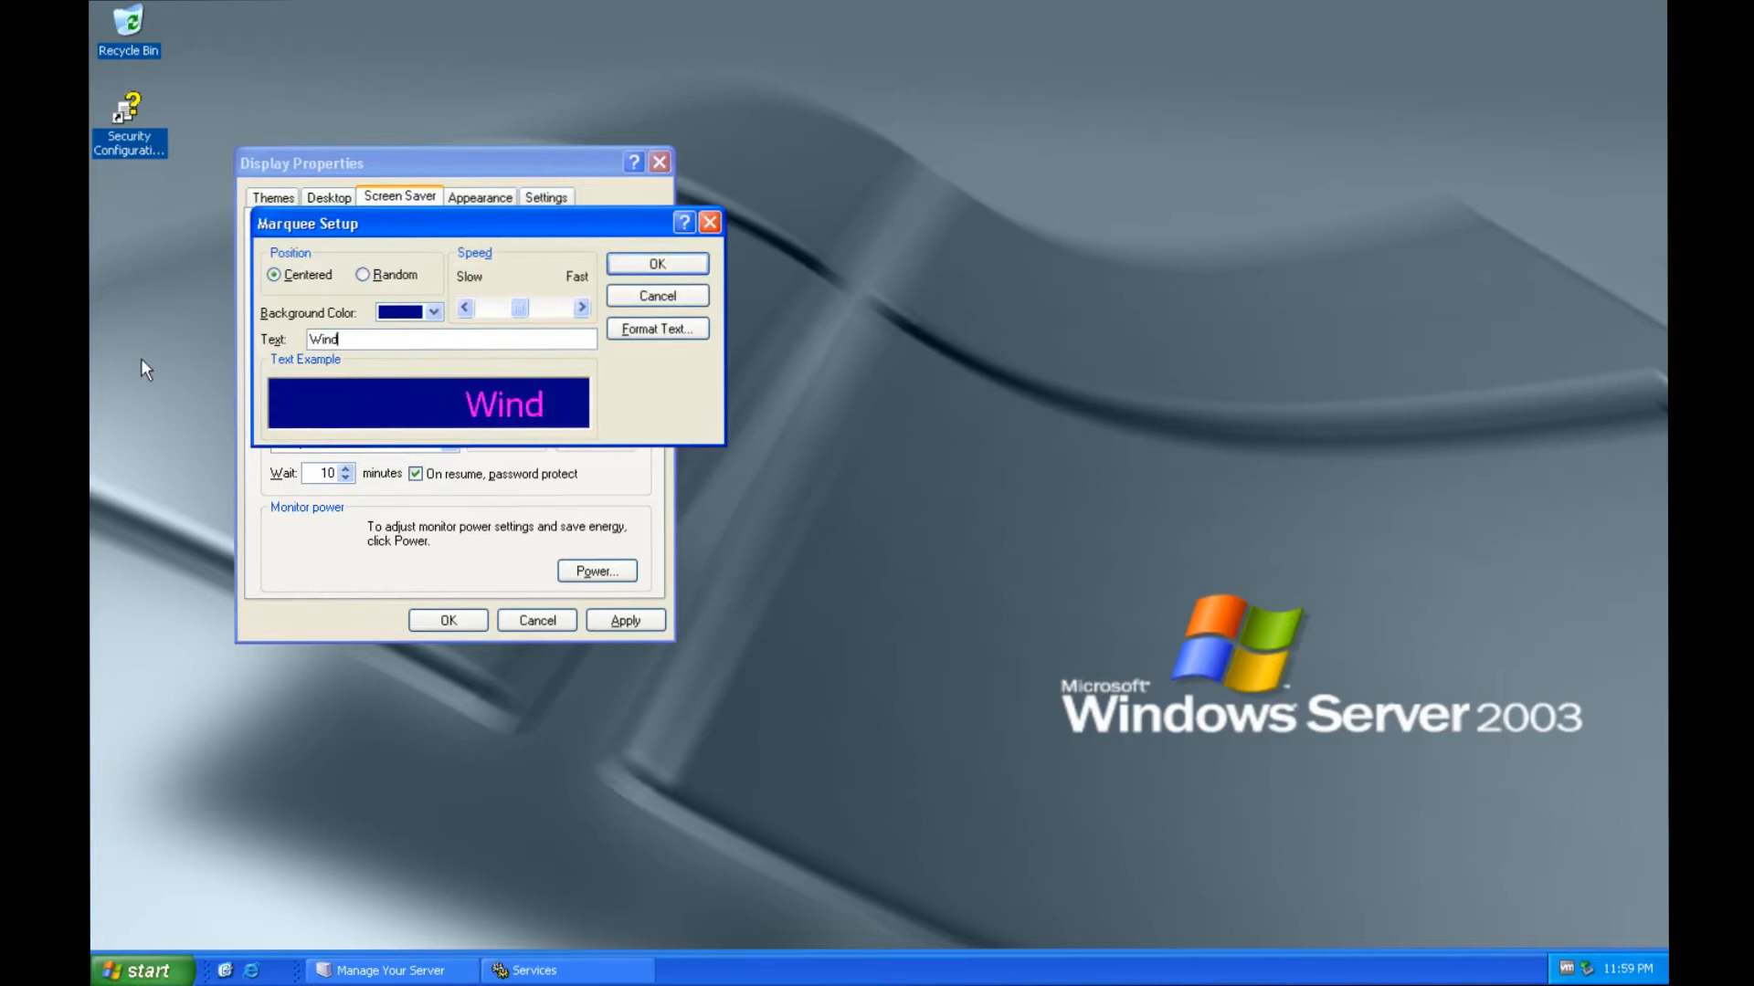
pyautogui.write('S')
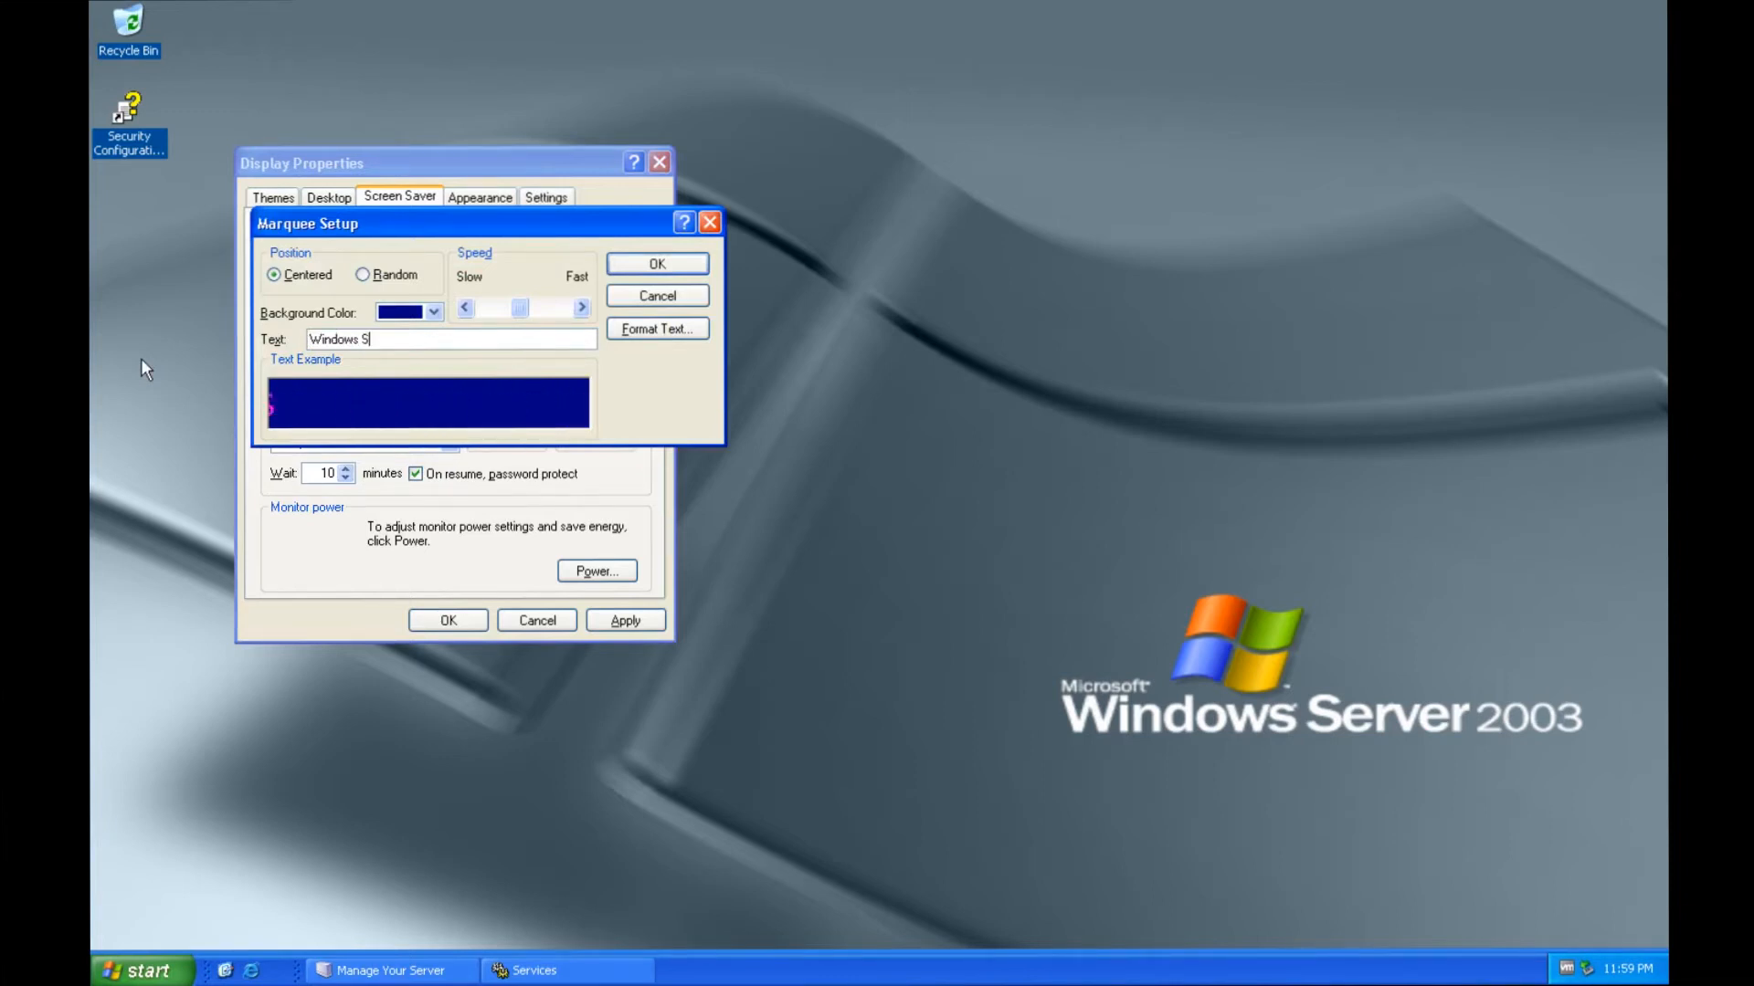
pyautogui.write('erver 2003')
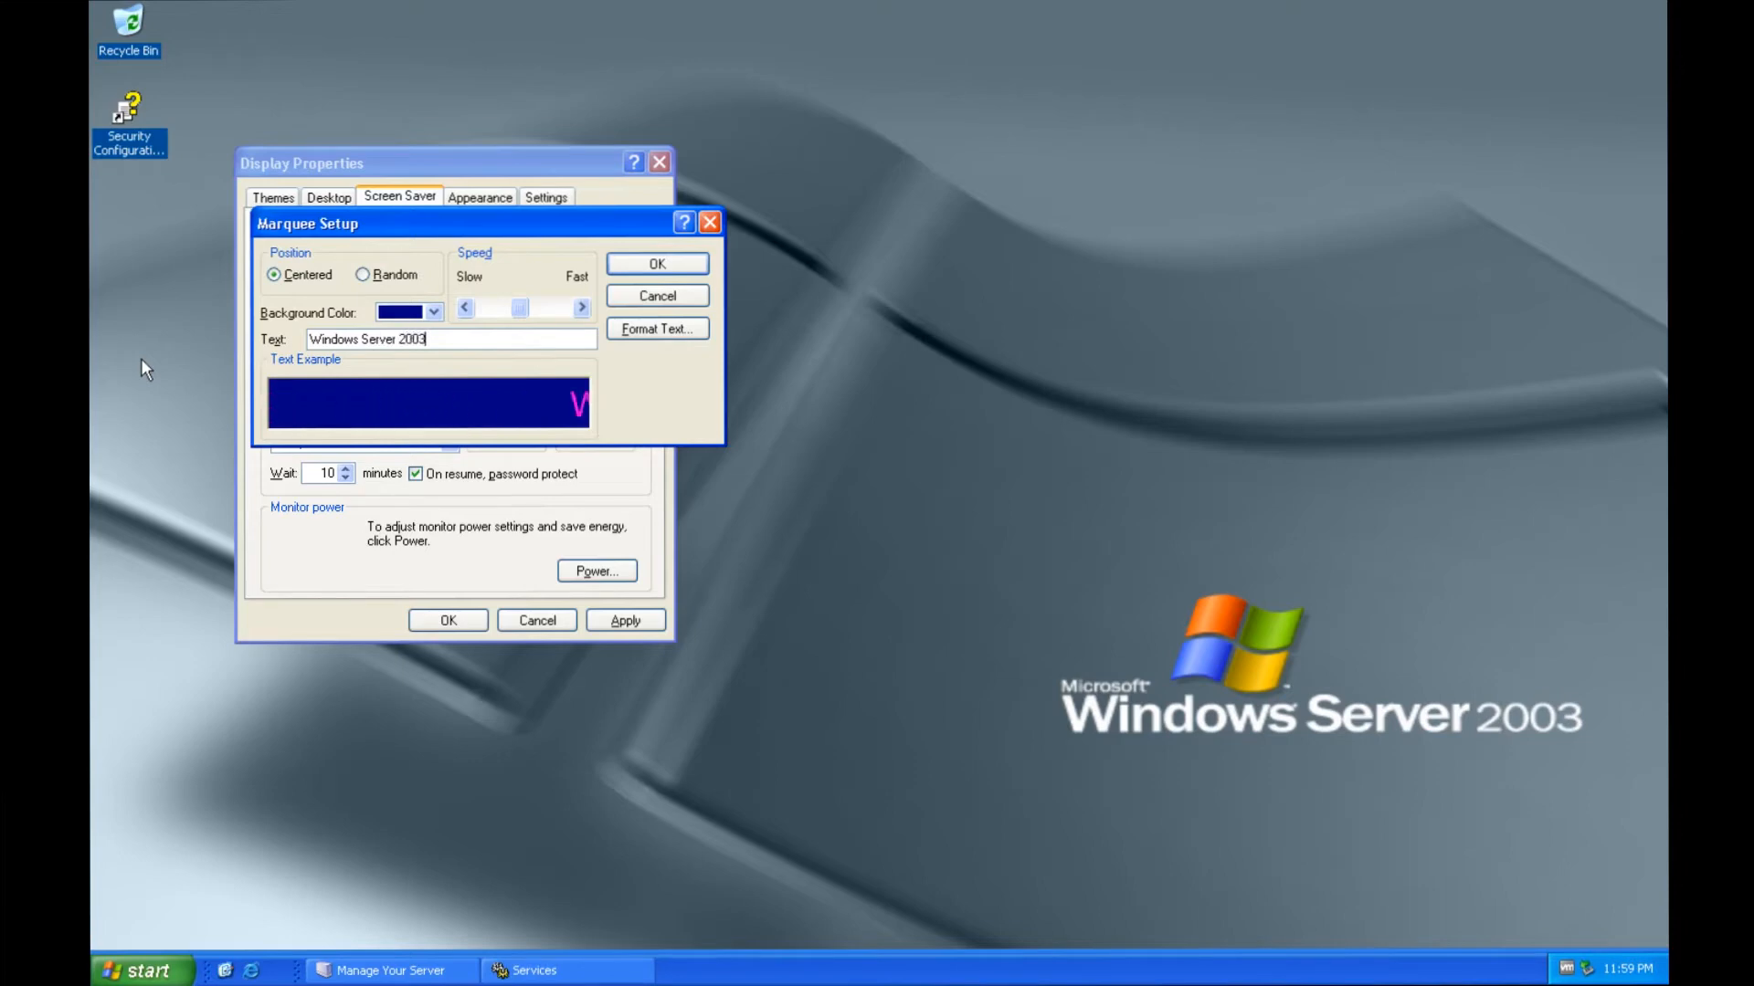
pyautogui.press('Return')
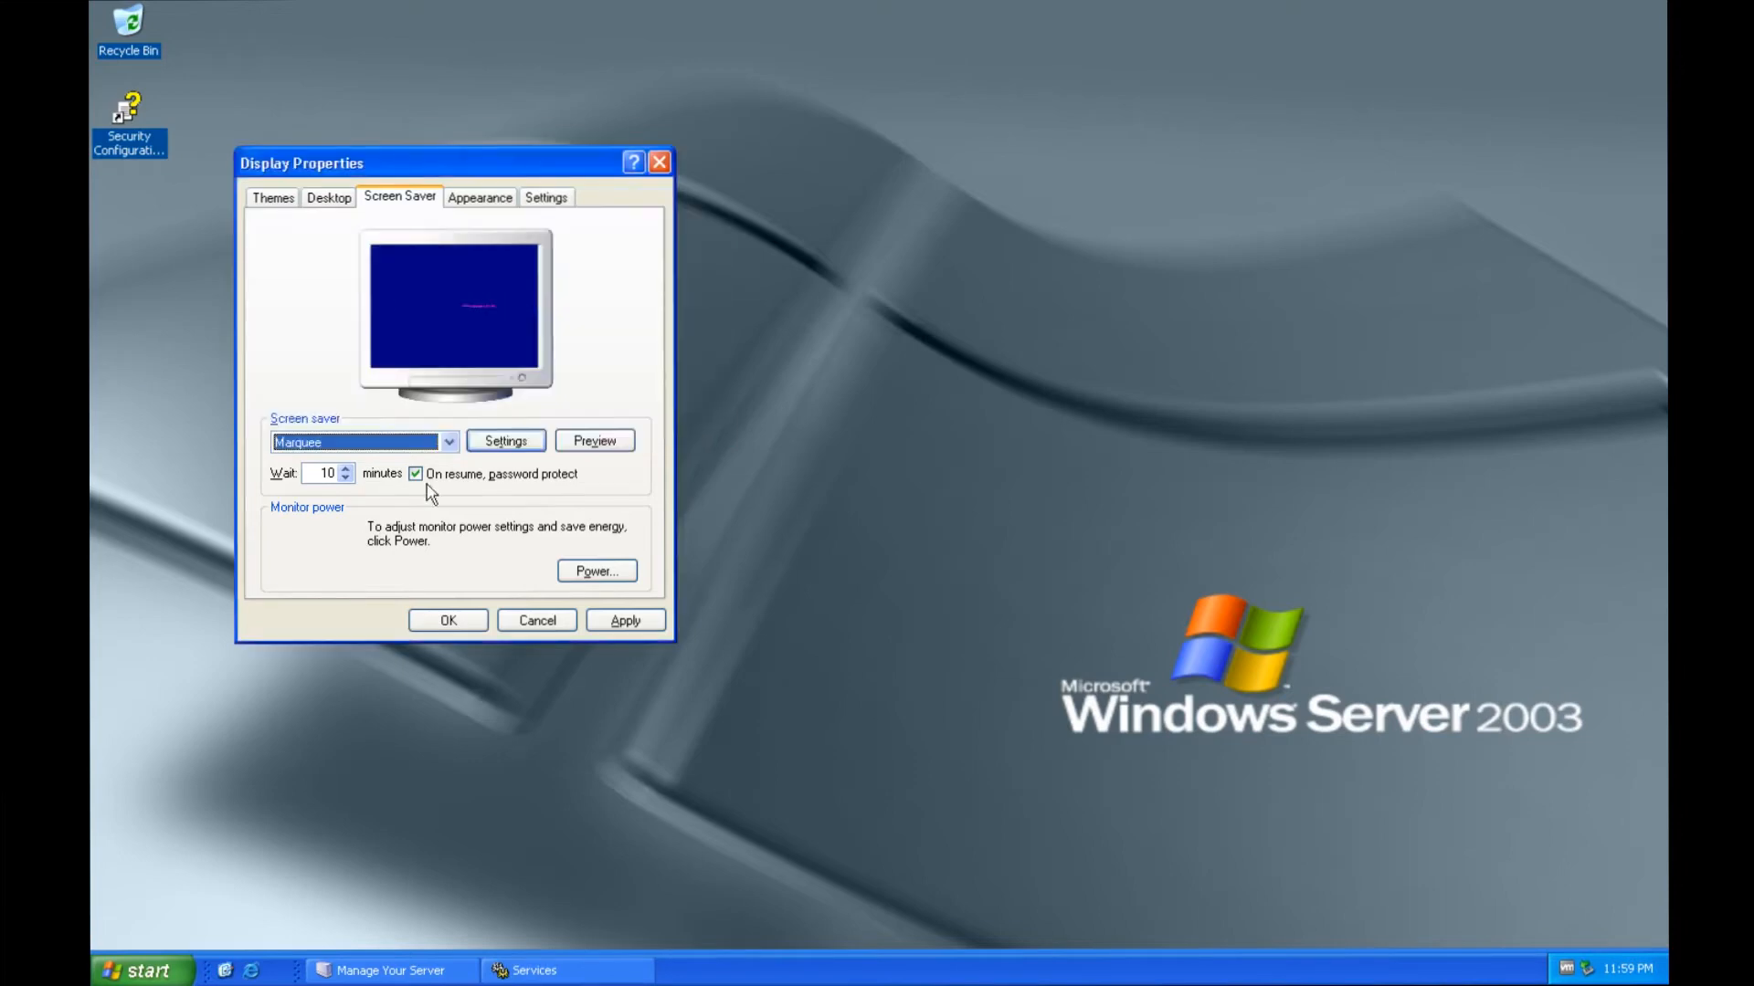
pyautogui.click(595, 439)
pyautogui.click(577, 446)
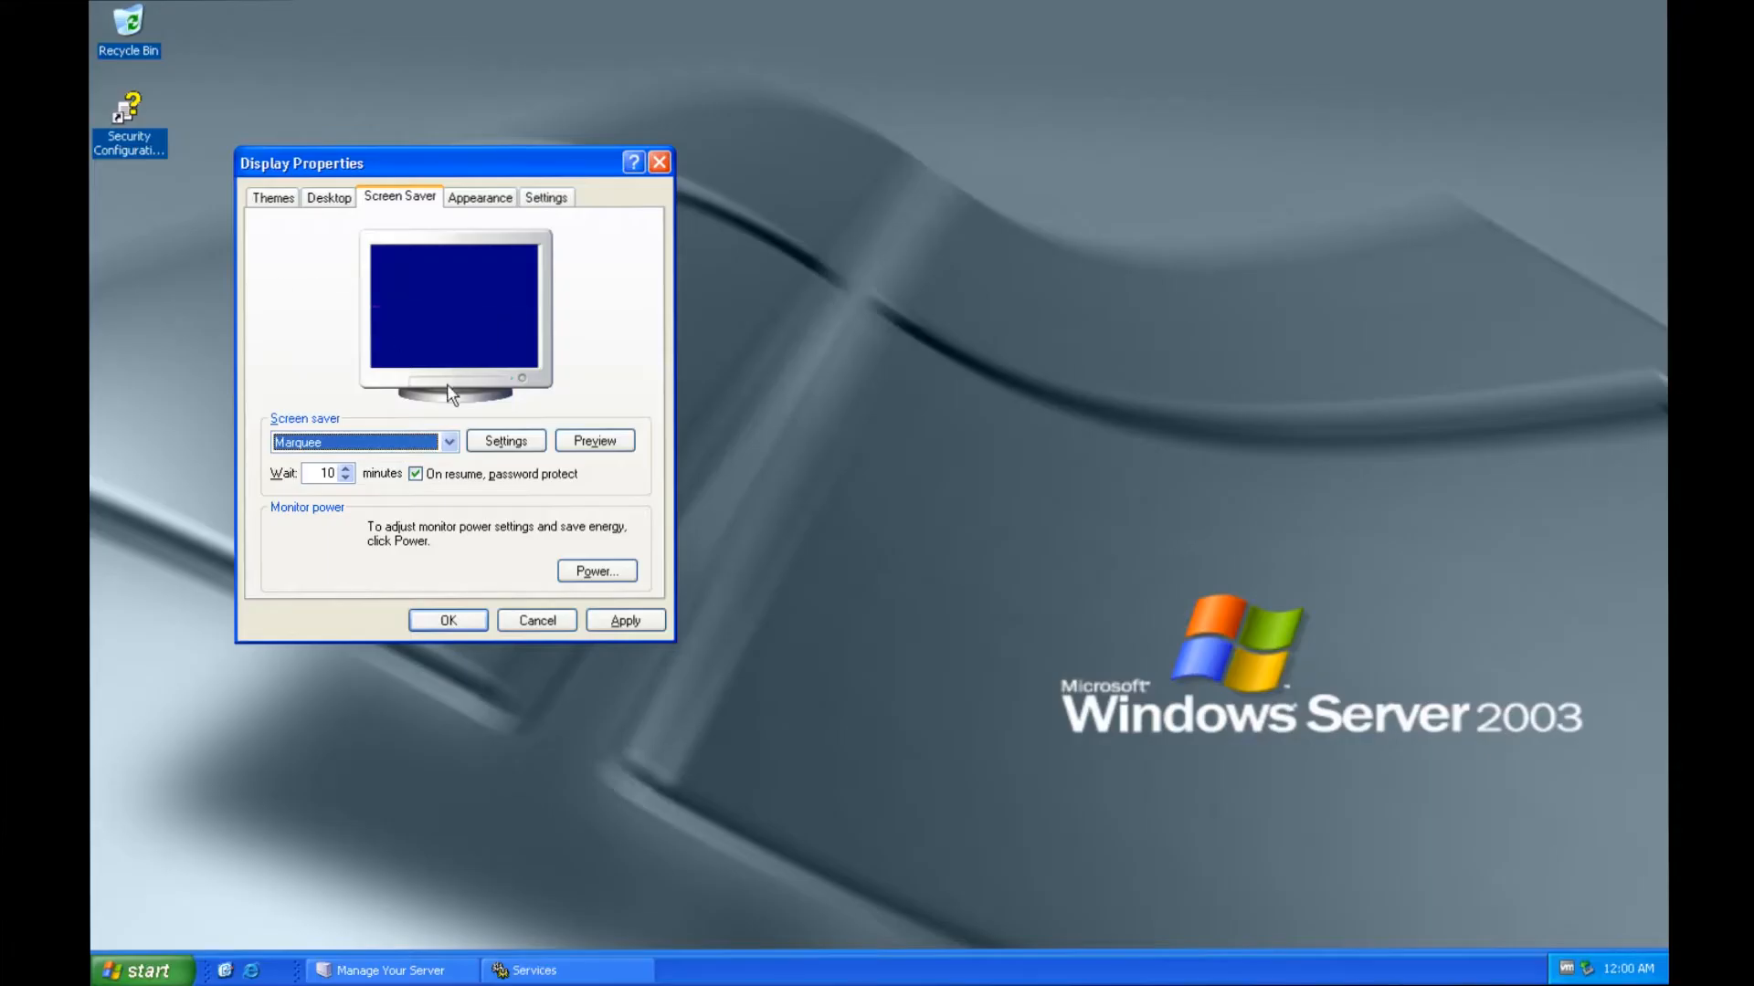
# Step: Select the Windows Server 2003 screen saver and look over the Appearance, Desktop, Settings and Themes pages of Display Properties
pyautogui.click(437, 442)
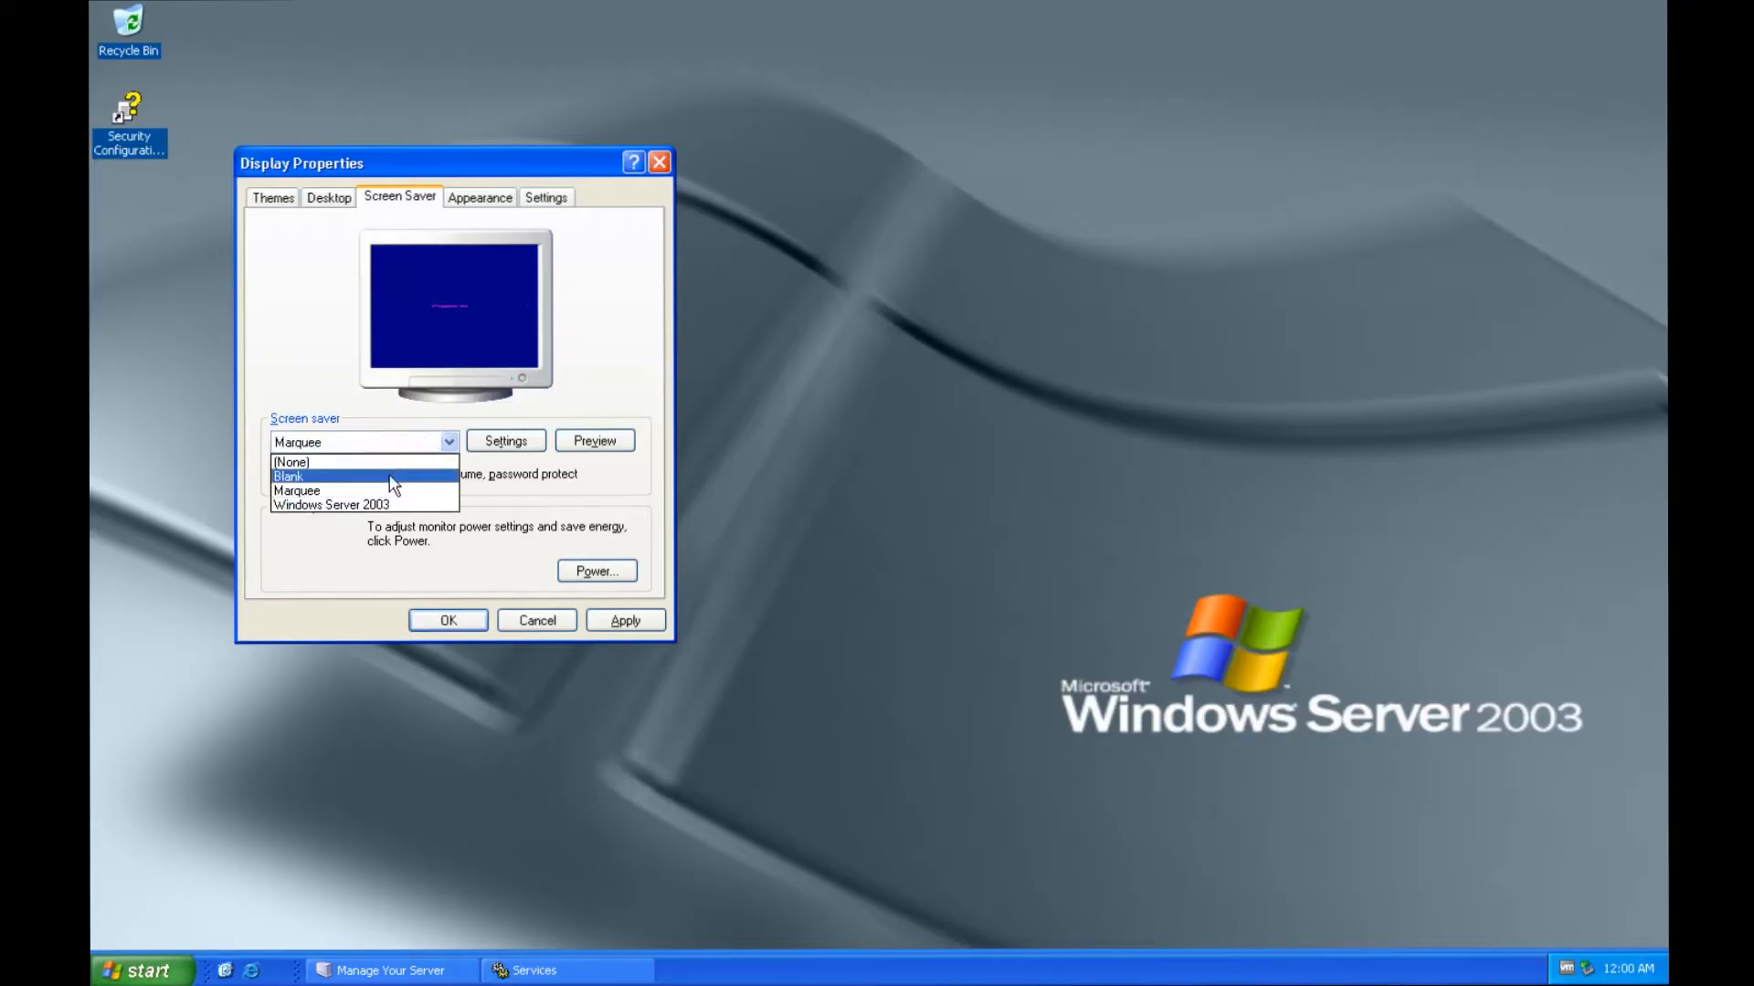
pyautogui.click(370, 508)
pyautogui.click(477, 198)
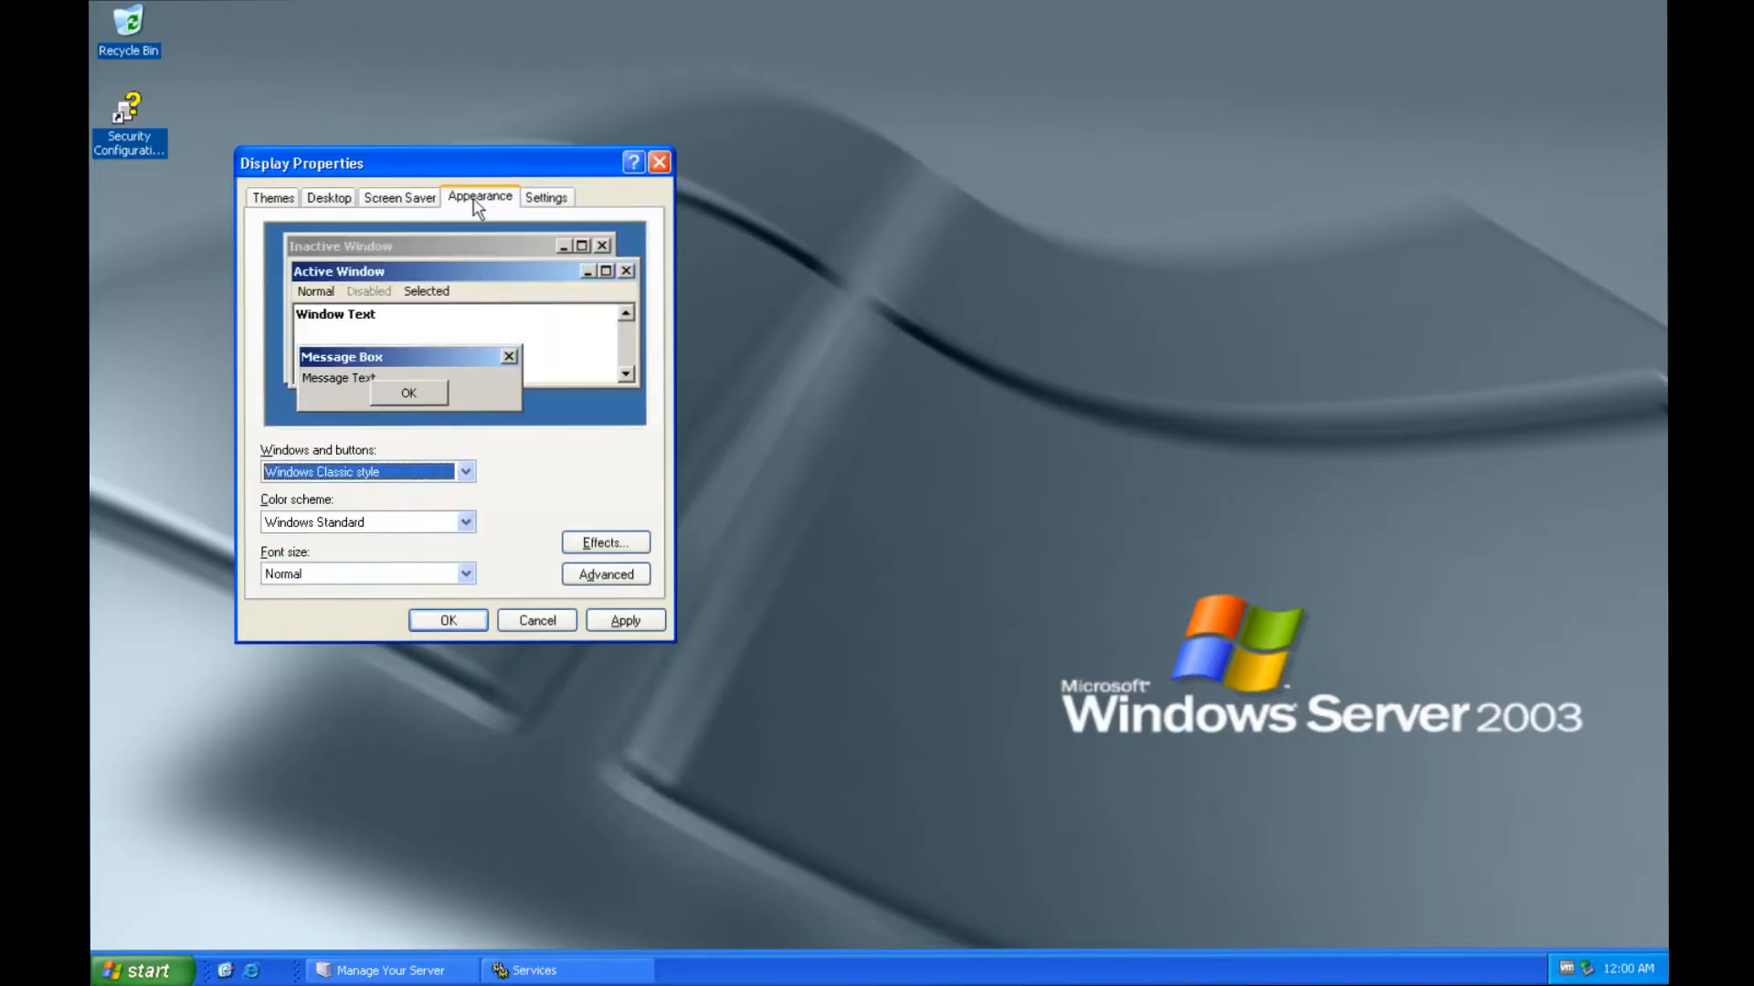
pyautogui.click(323, 198)
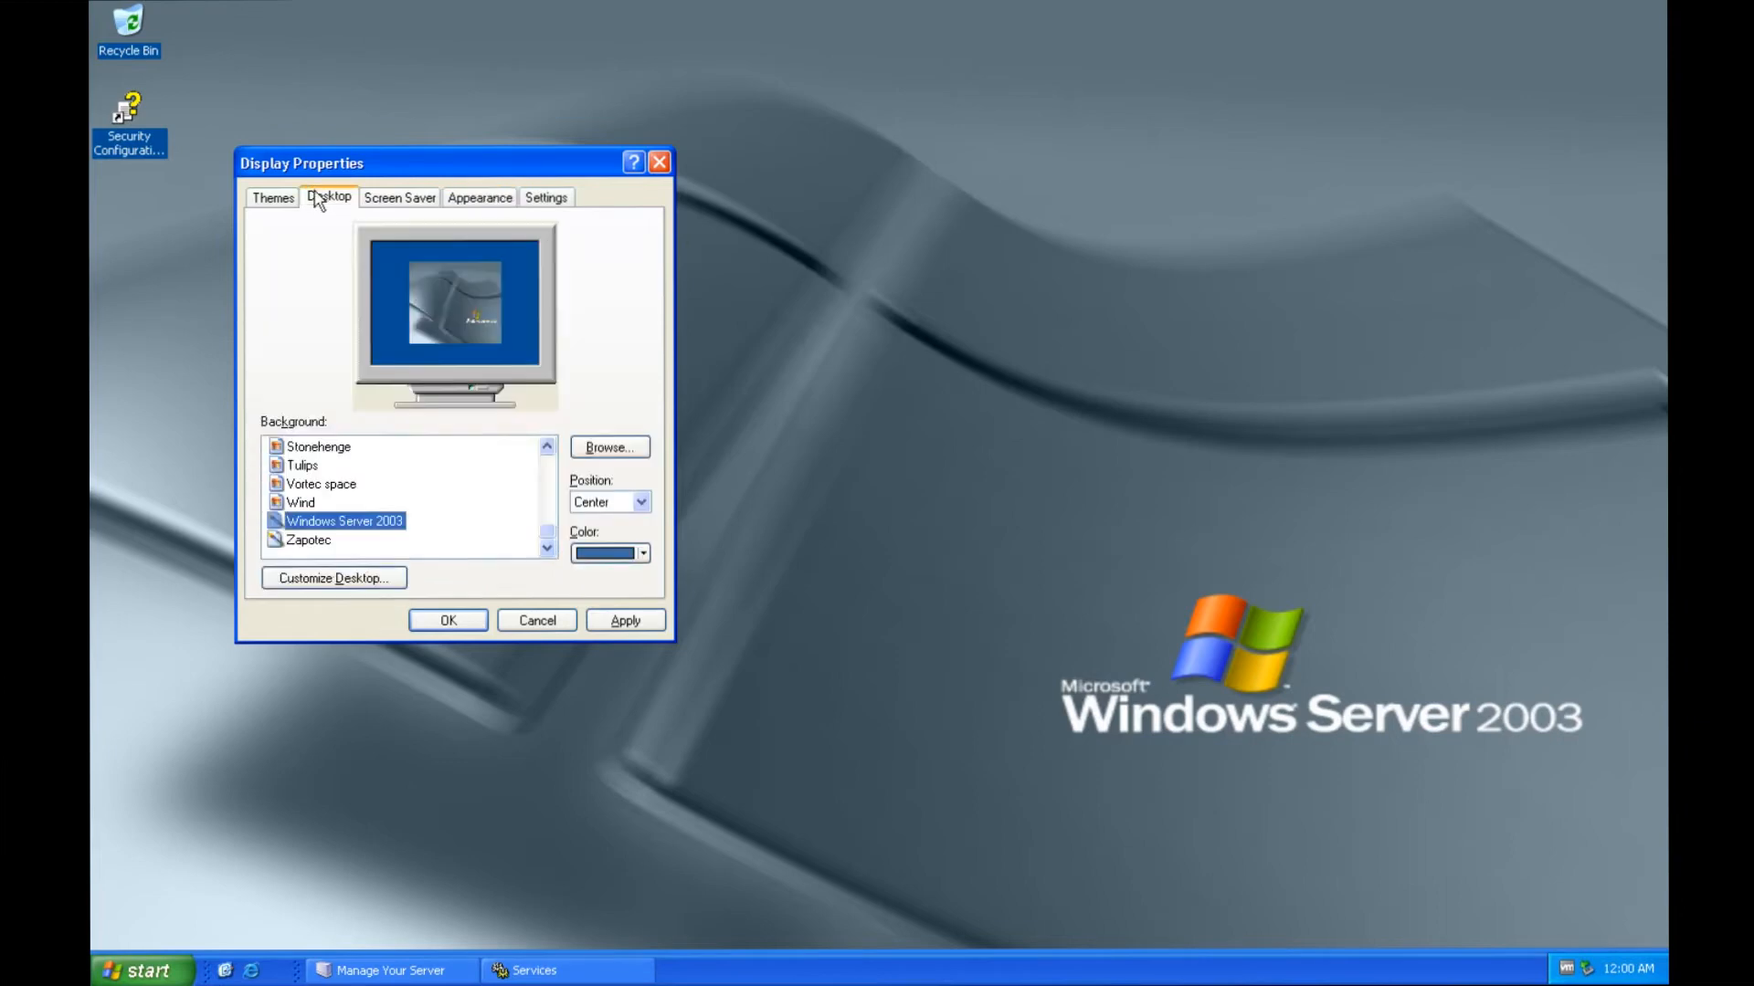
pyautogui.click(559, 201)
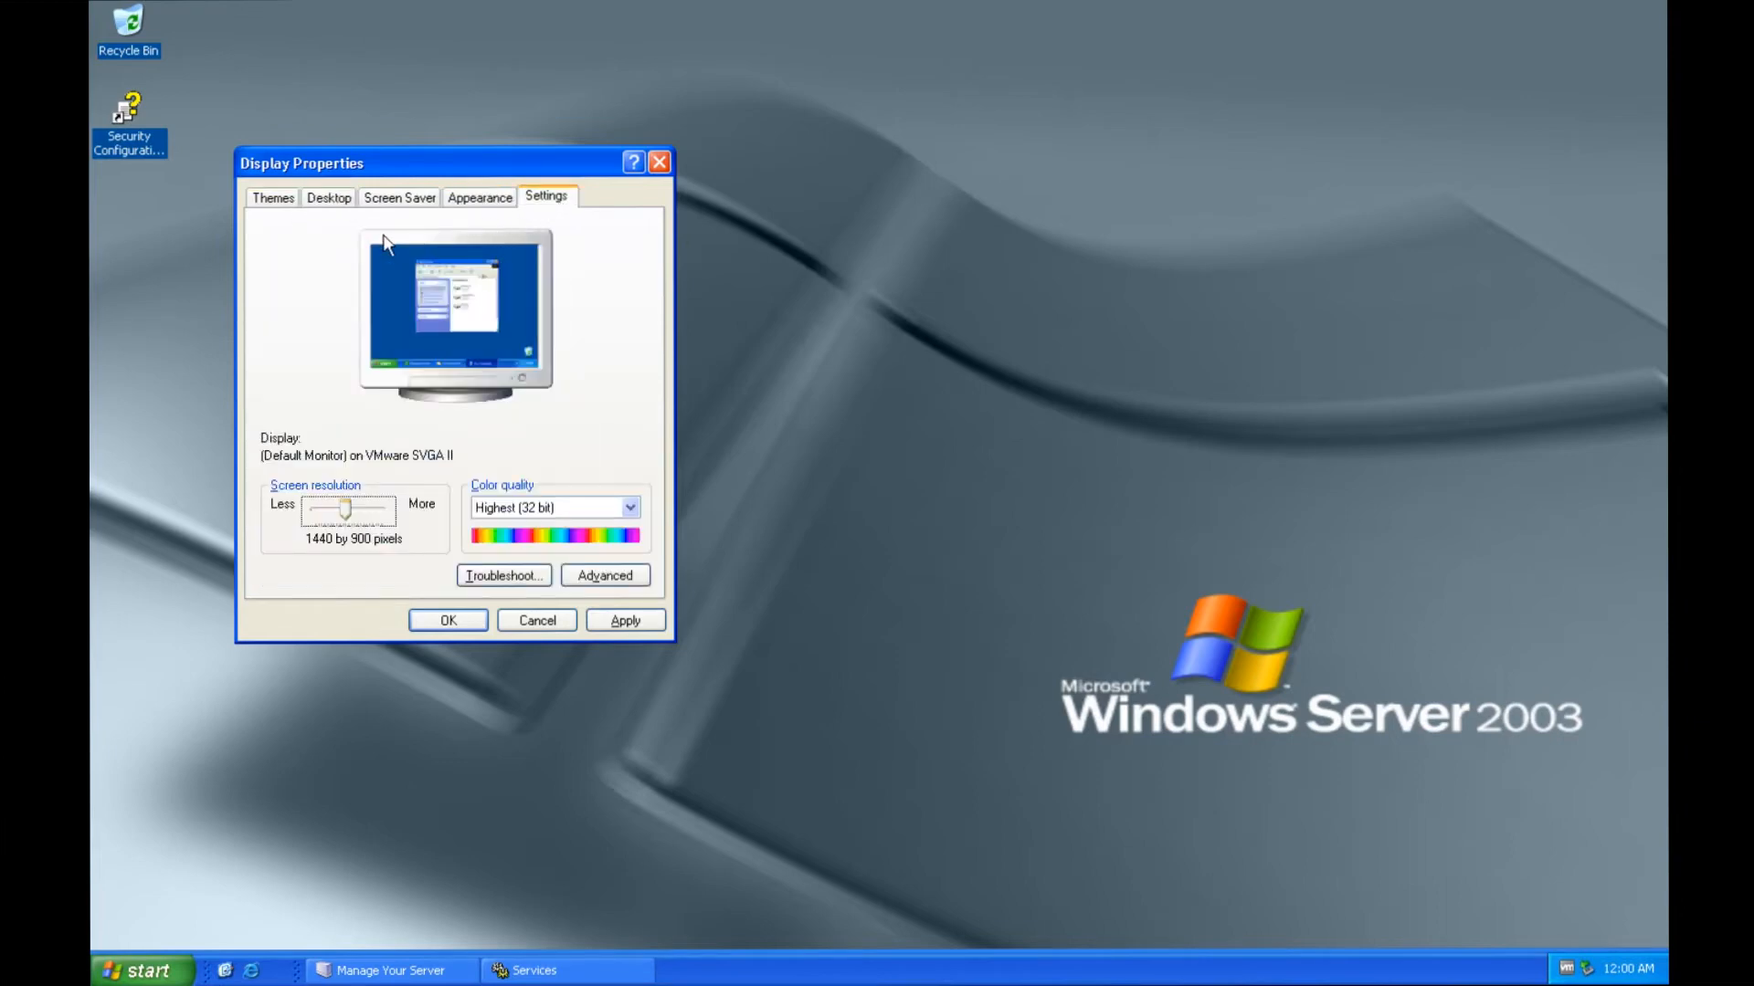
pyautogui.hotkey('ctrl', 'Tab')
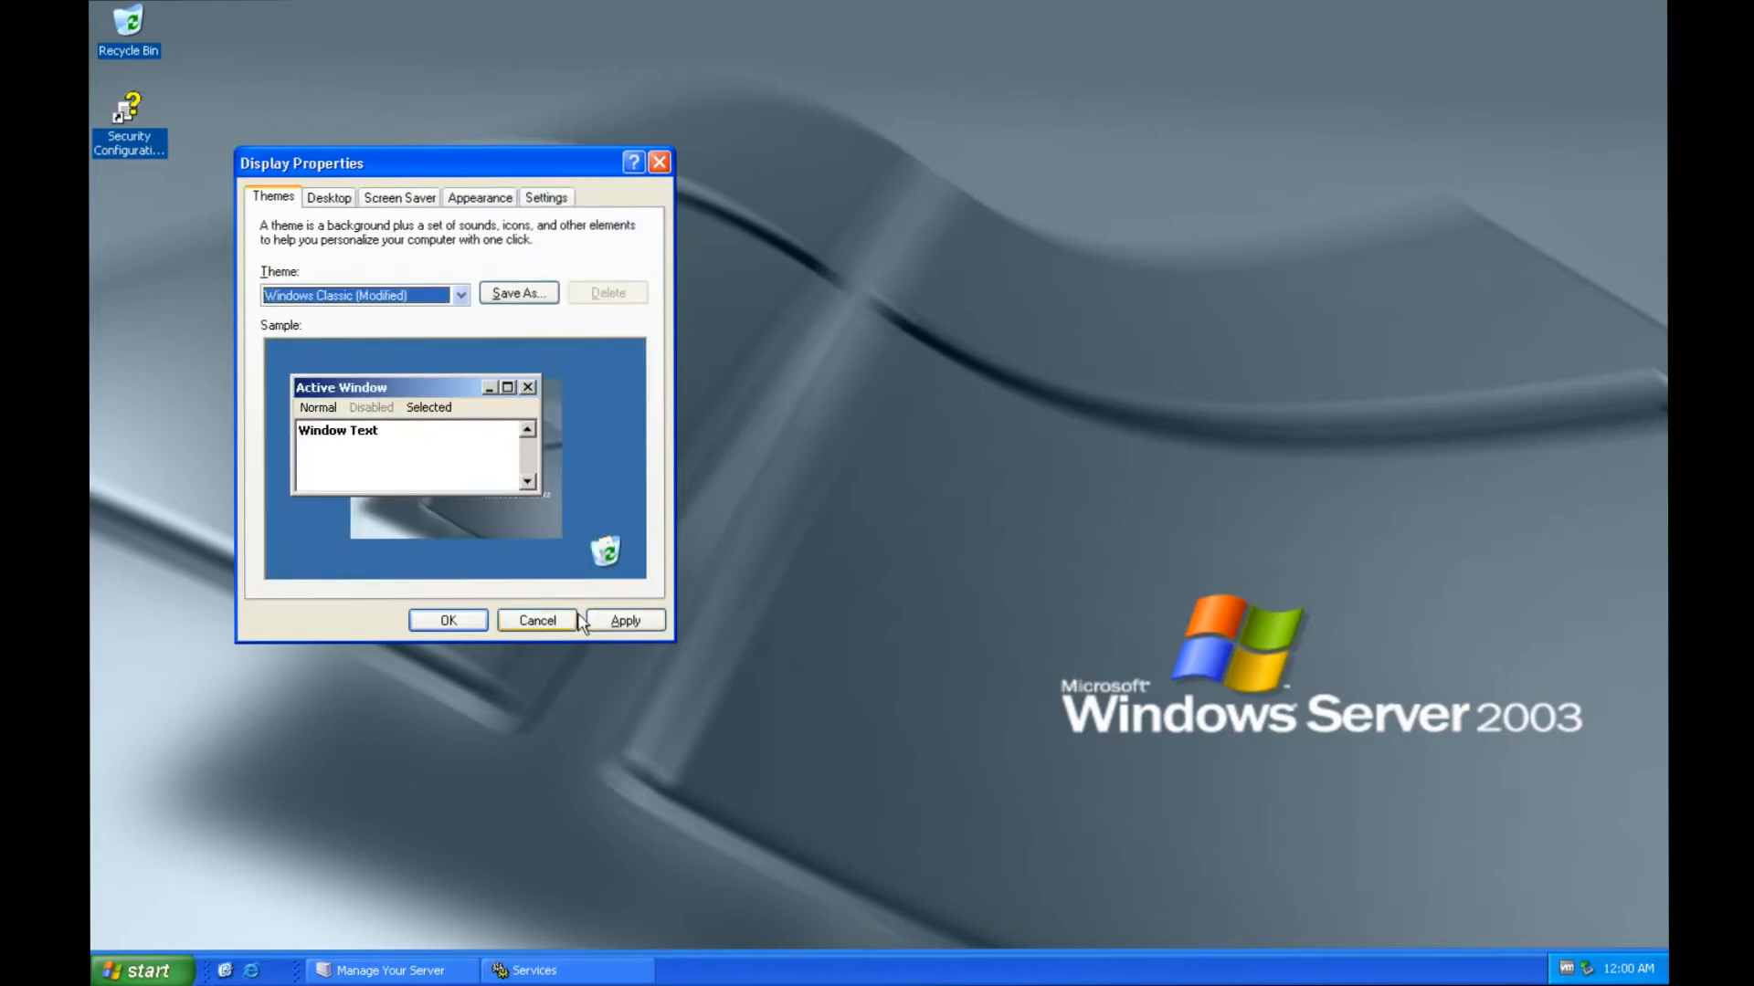
# Step: Set the desktop background to (None) and apply the display changes
pyautogui.click(322, 203)
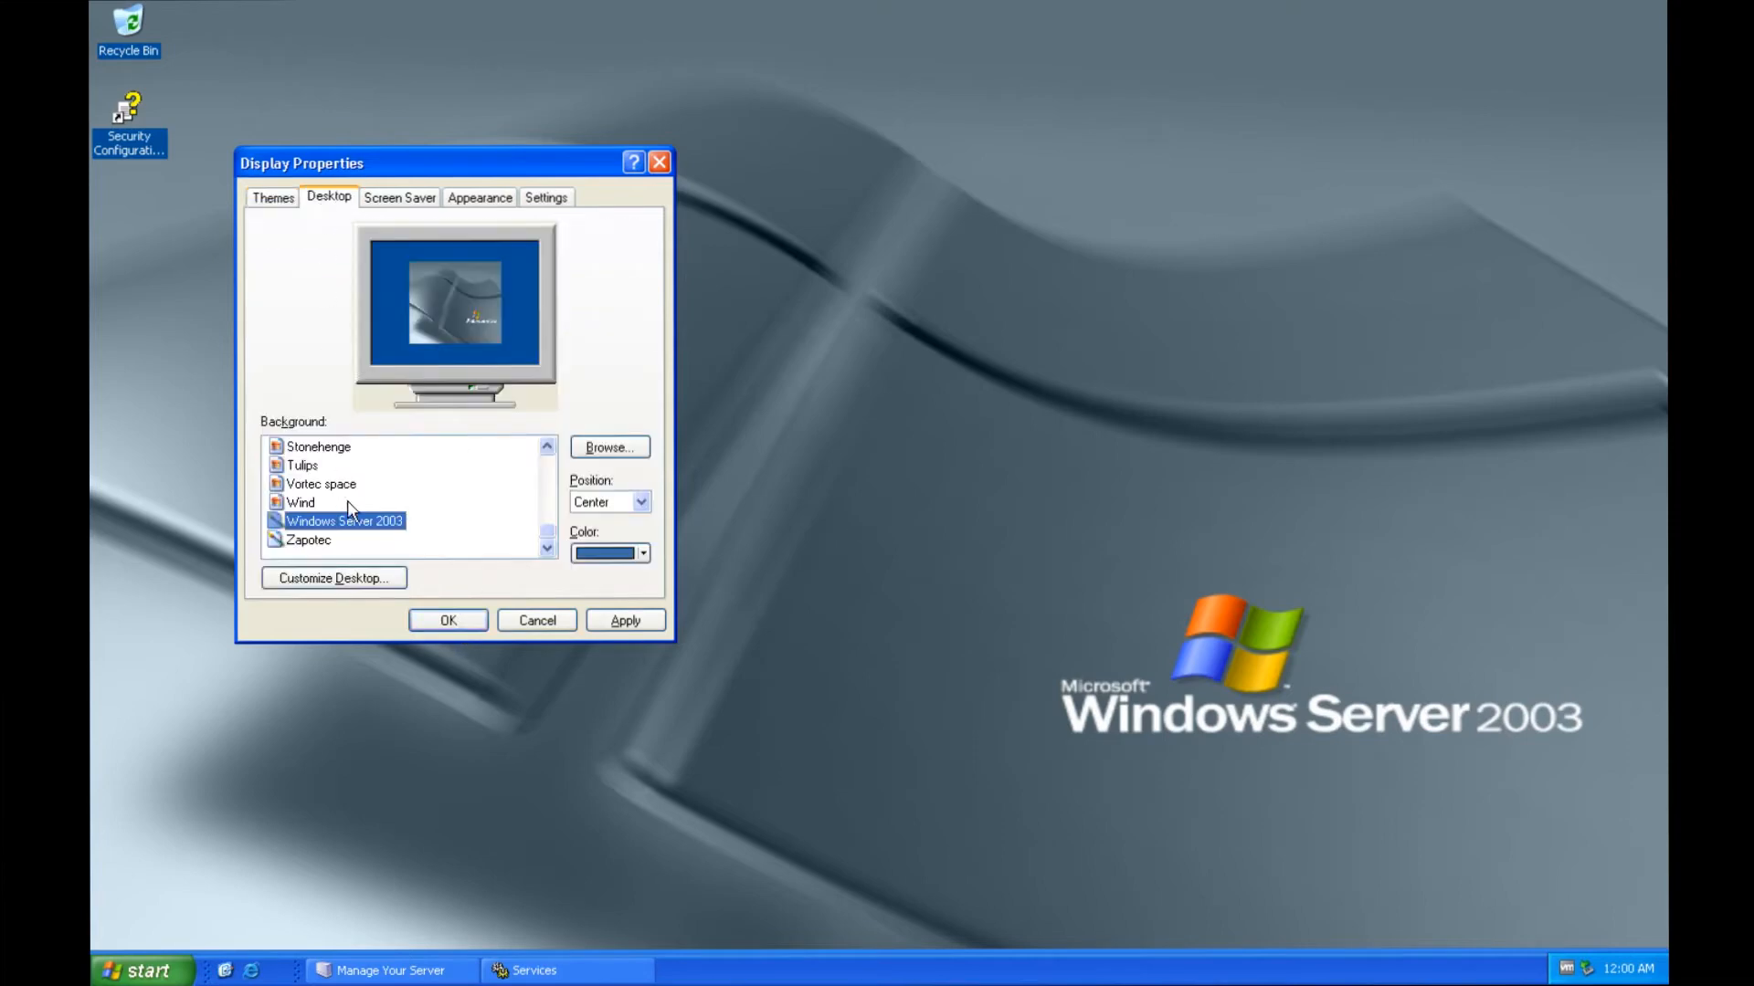
pyautogui.moveTo(547, 530); pyautogui.dragTo(552, 461)
pyautogui.click(305, 448)
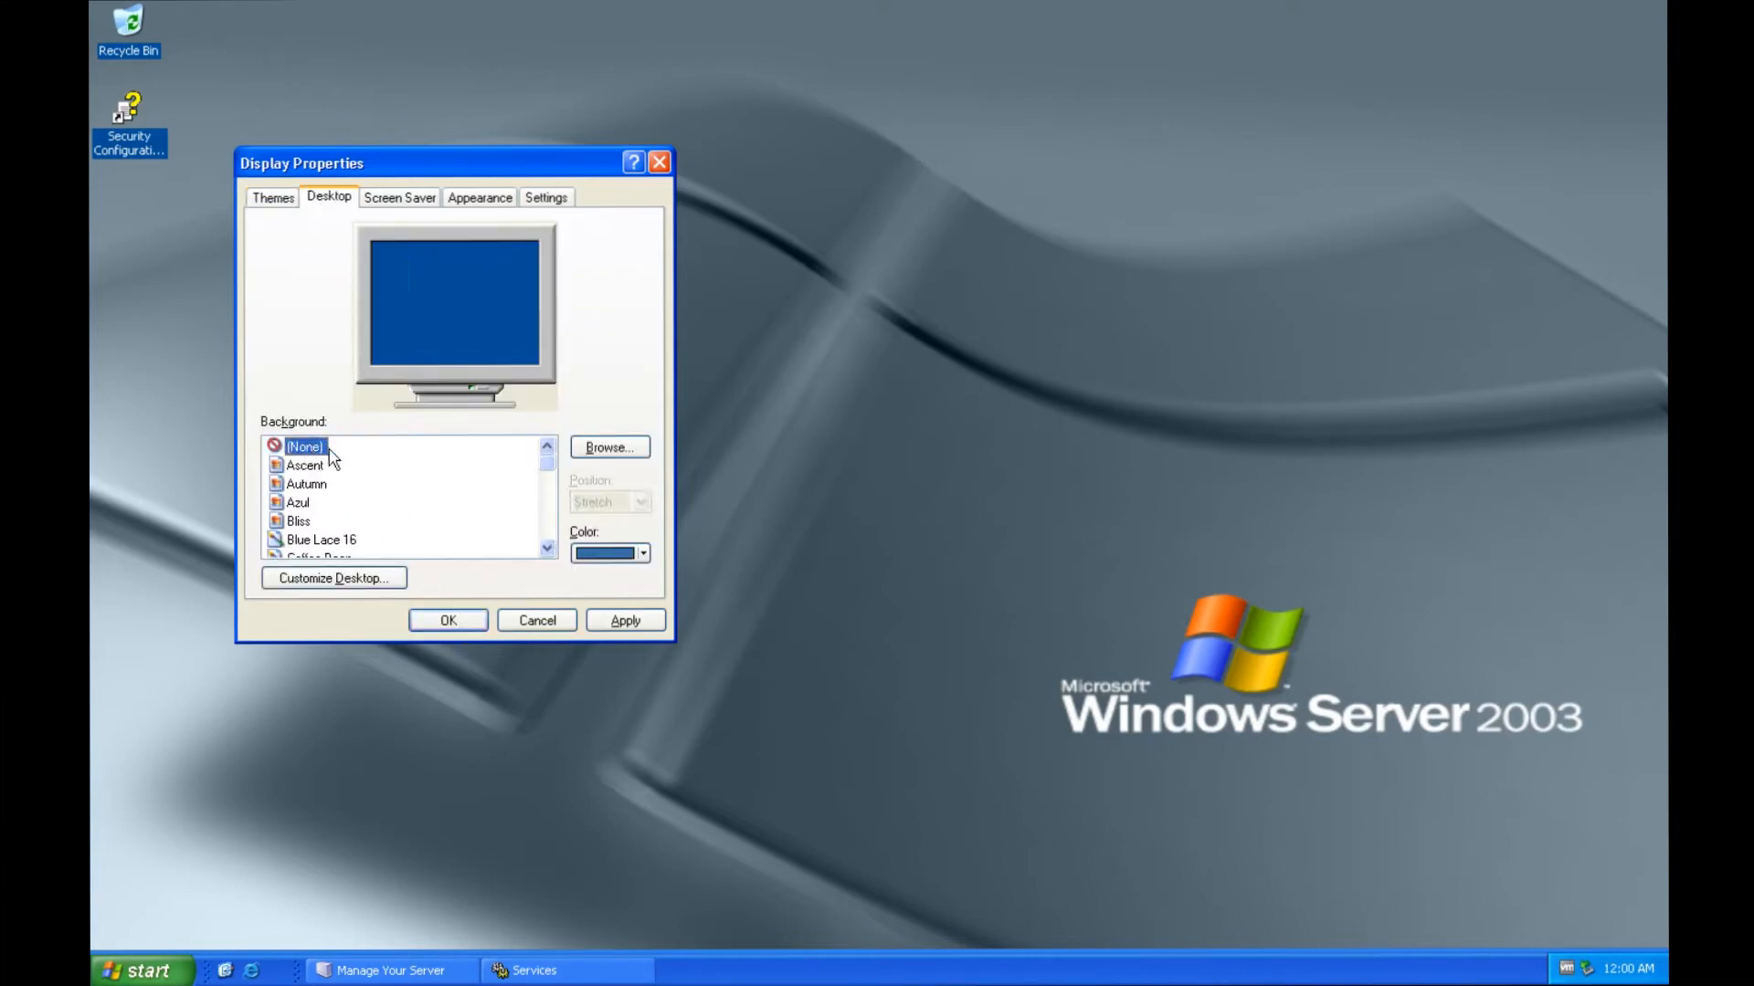
pyautogui.click(470, 621)
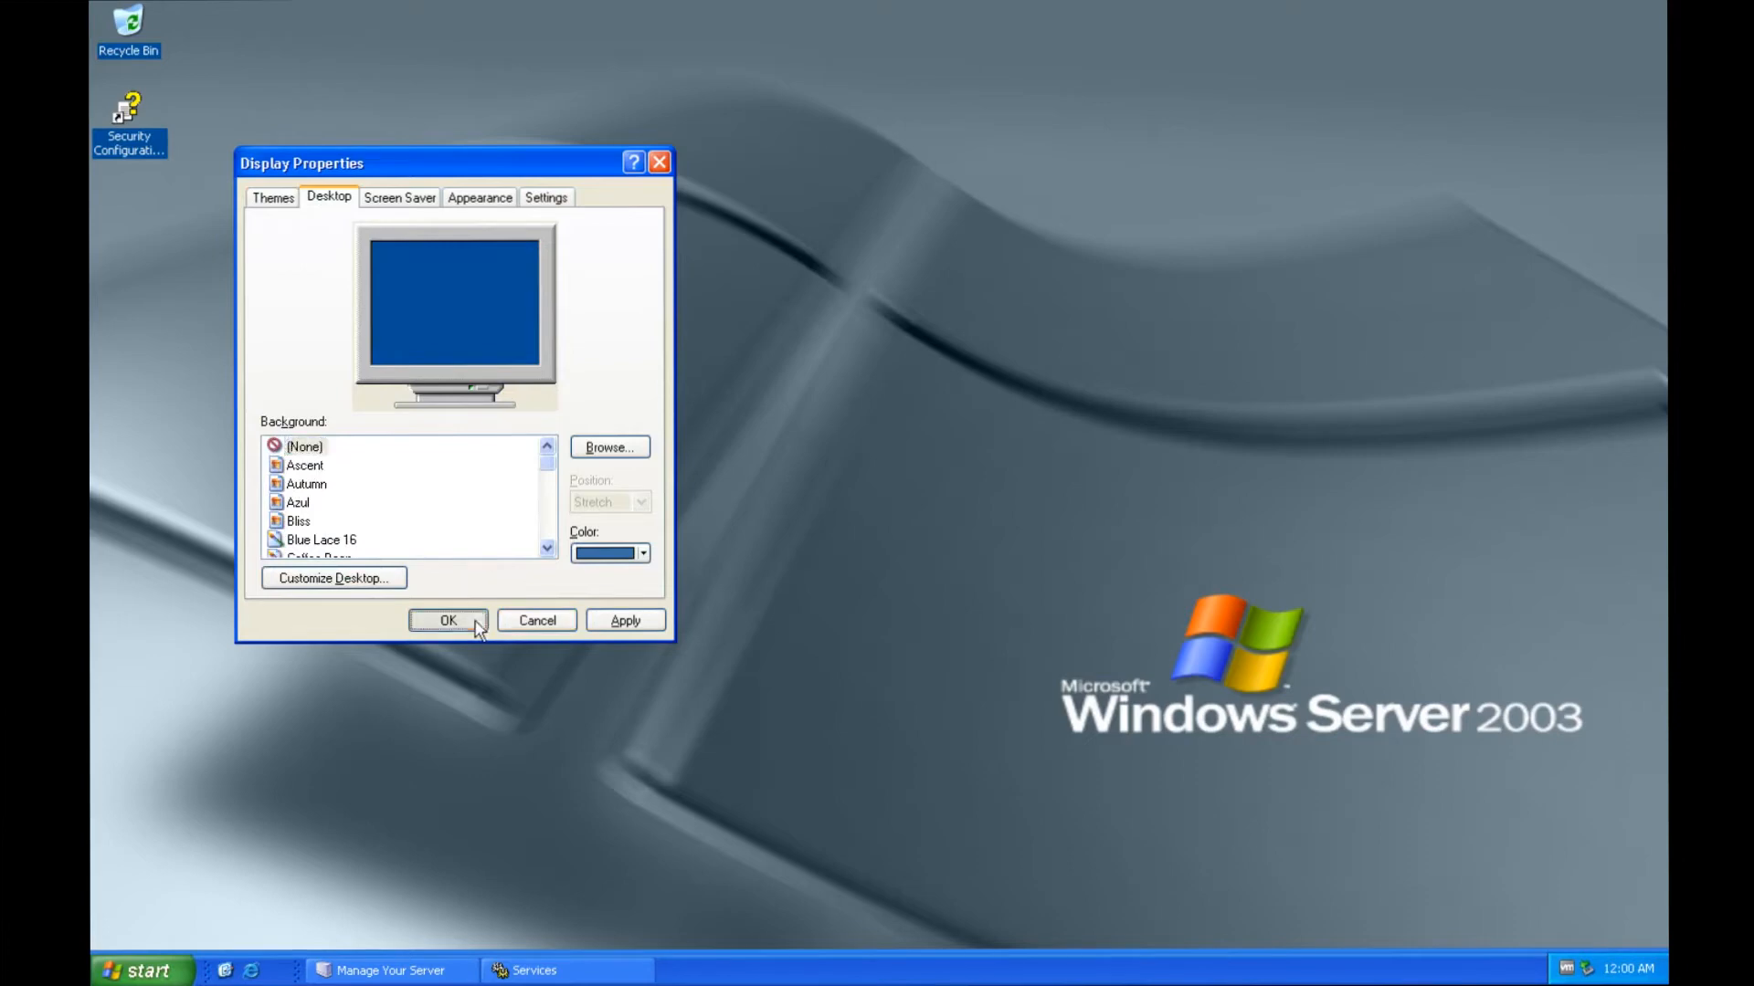
pyautogui.moveTo(934, 520); pyautogui.dragTo(822, 652)
# Step: Stop the Themes service, set its startup type to Disabled and close Services
pyautogui.click(493, 973)
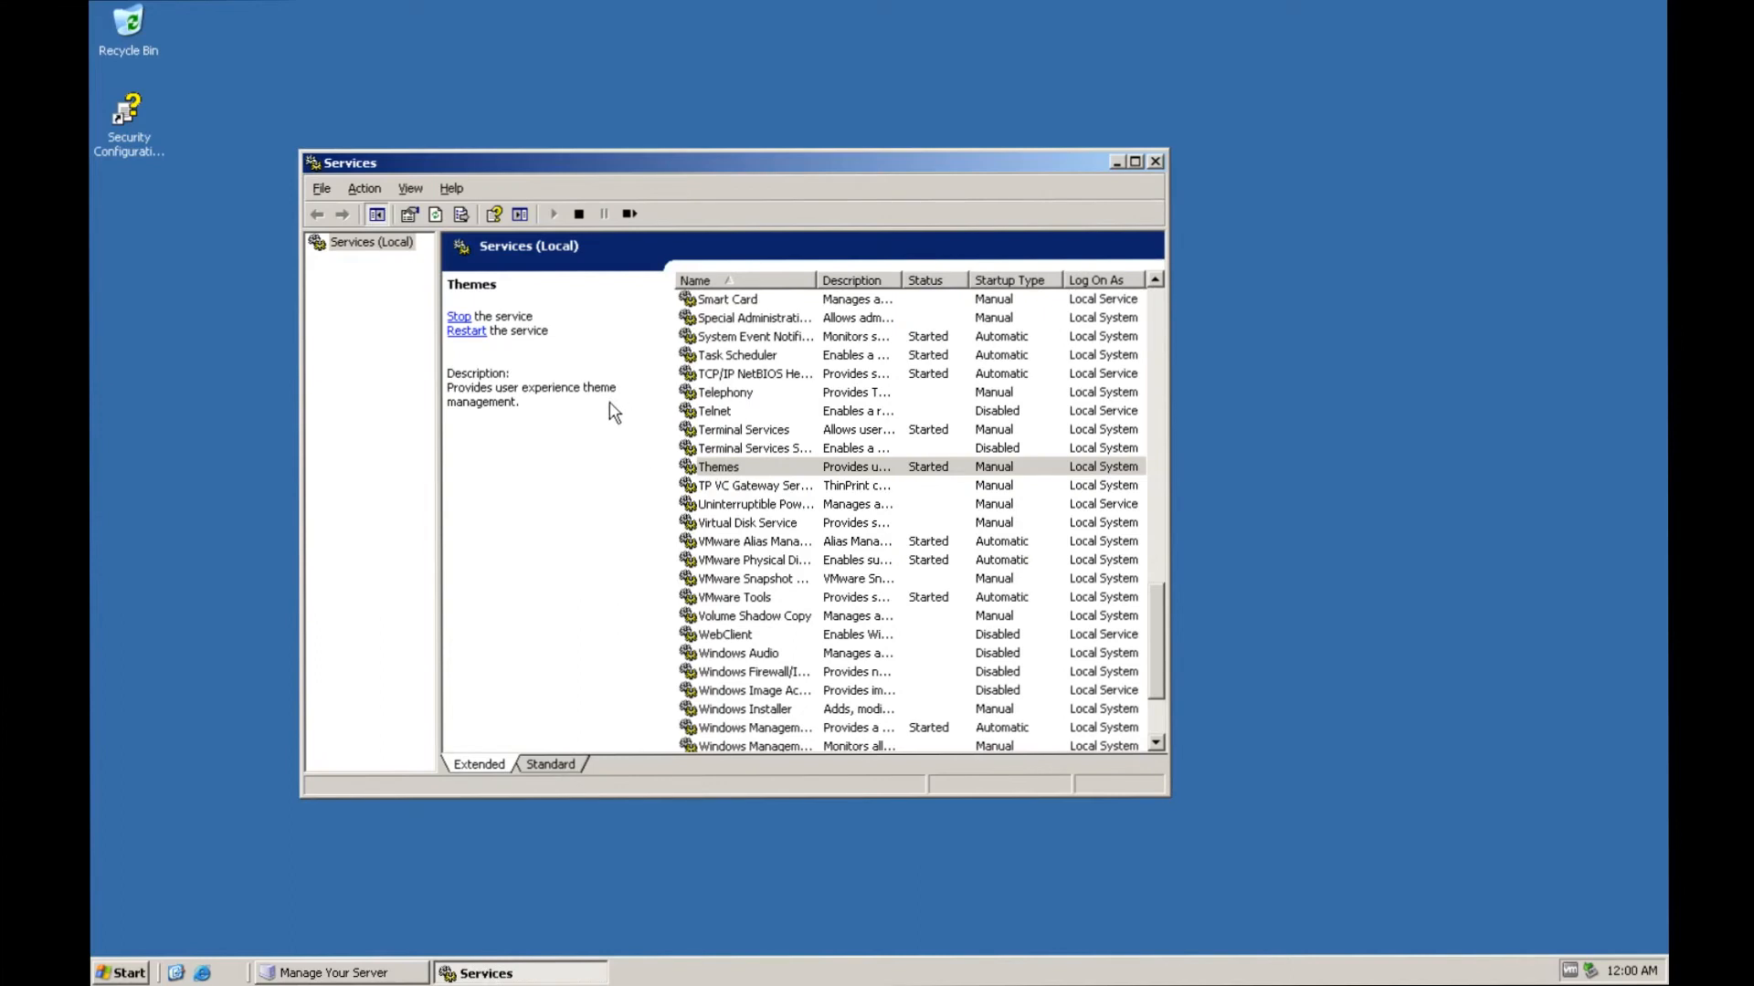
pyautogui.click(464, 316)
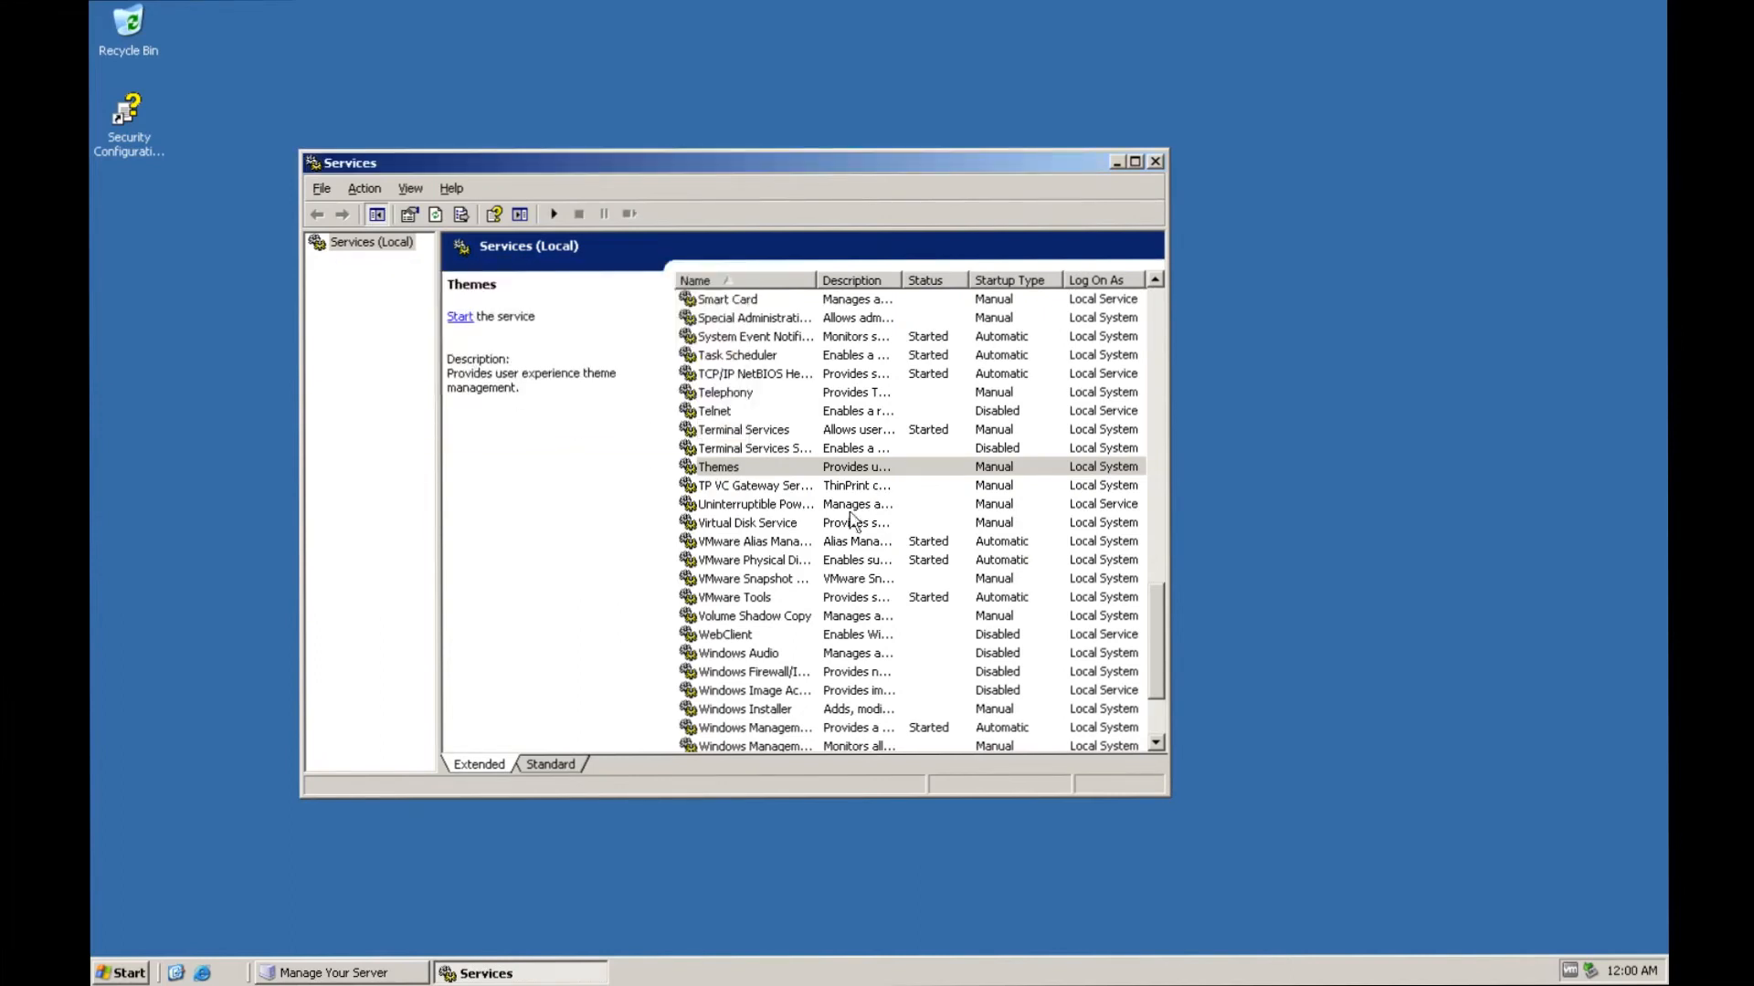
pyautogui.rightClick(747, 469)
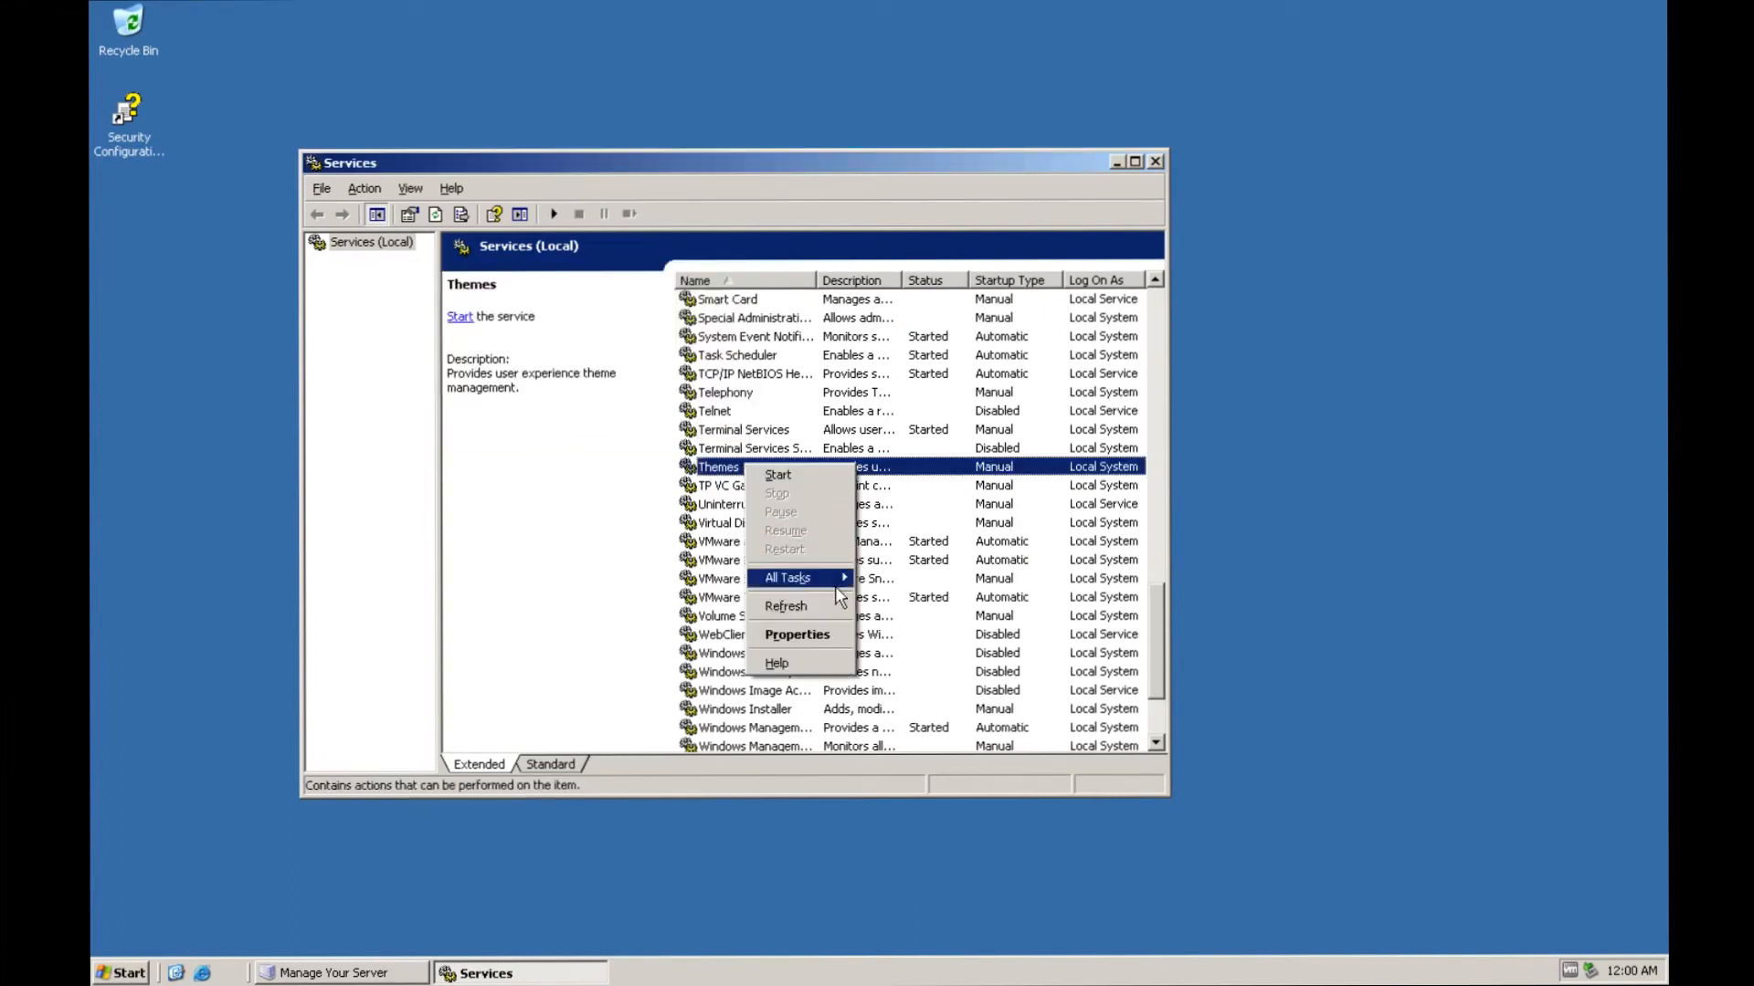
pyautogui.click(801, 630)
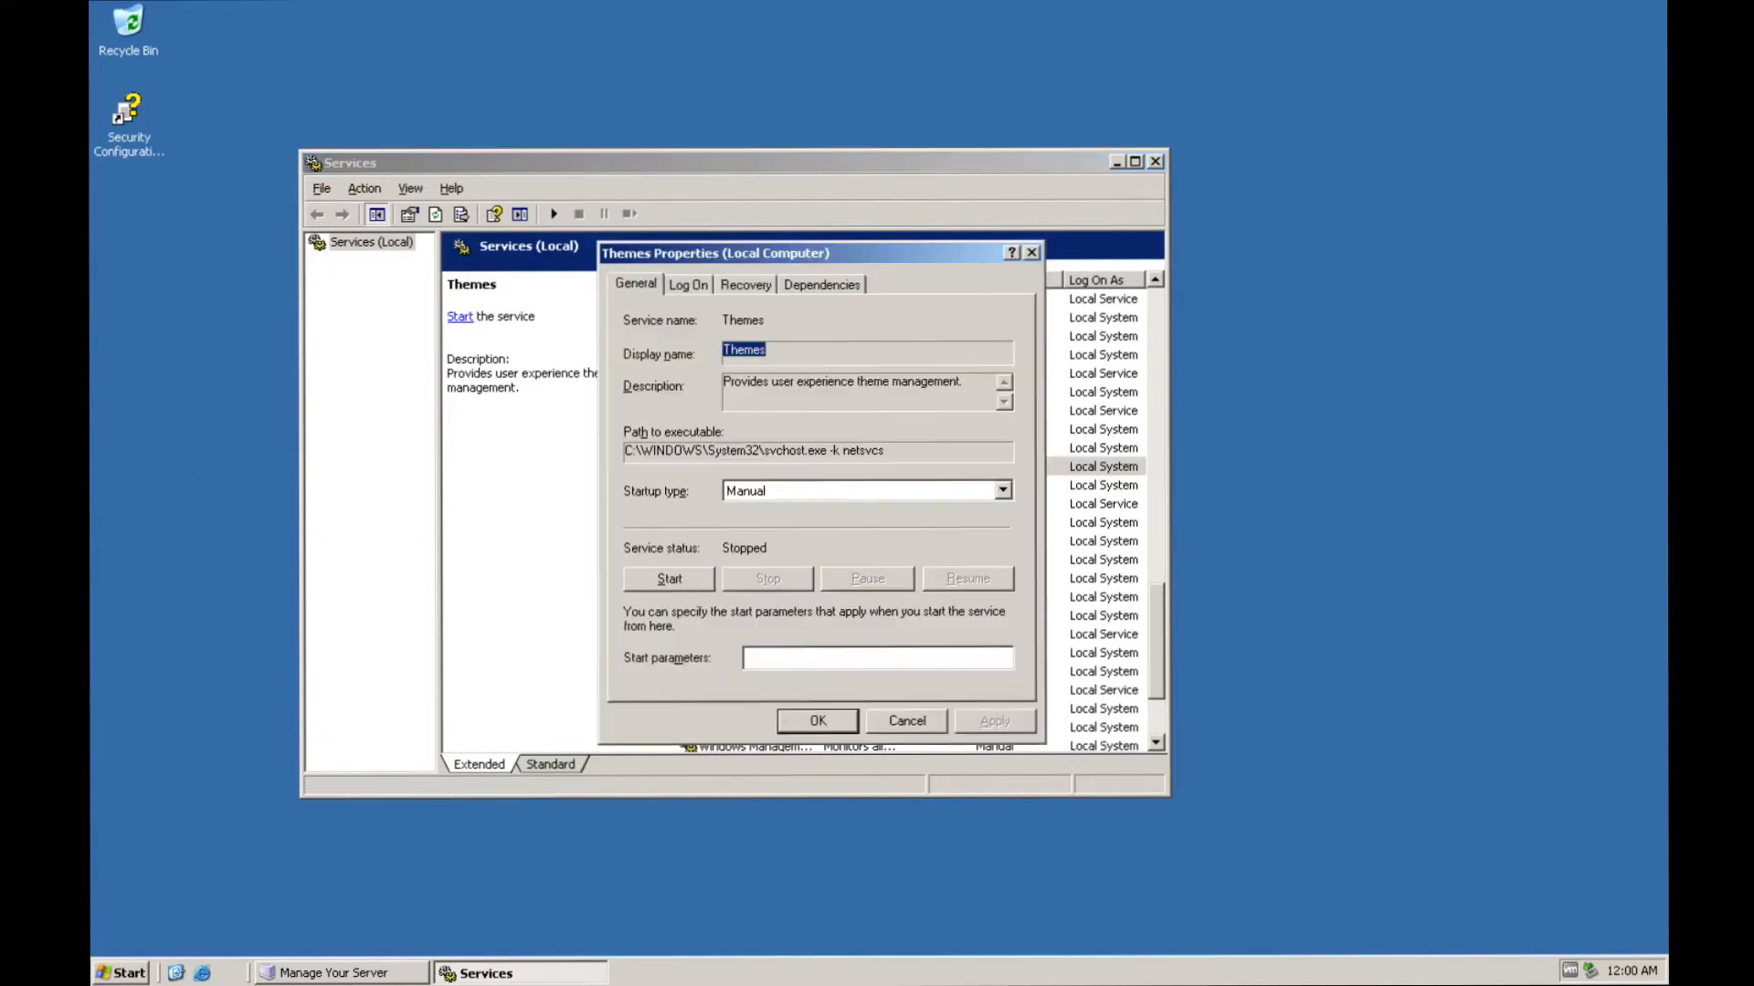
pyautogui.click(774, 493)
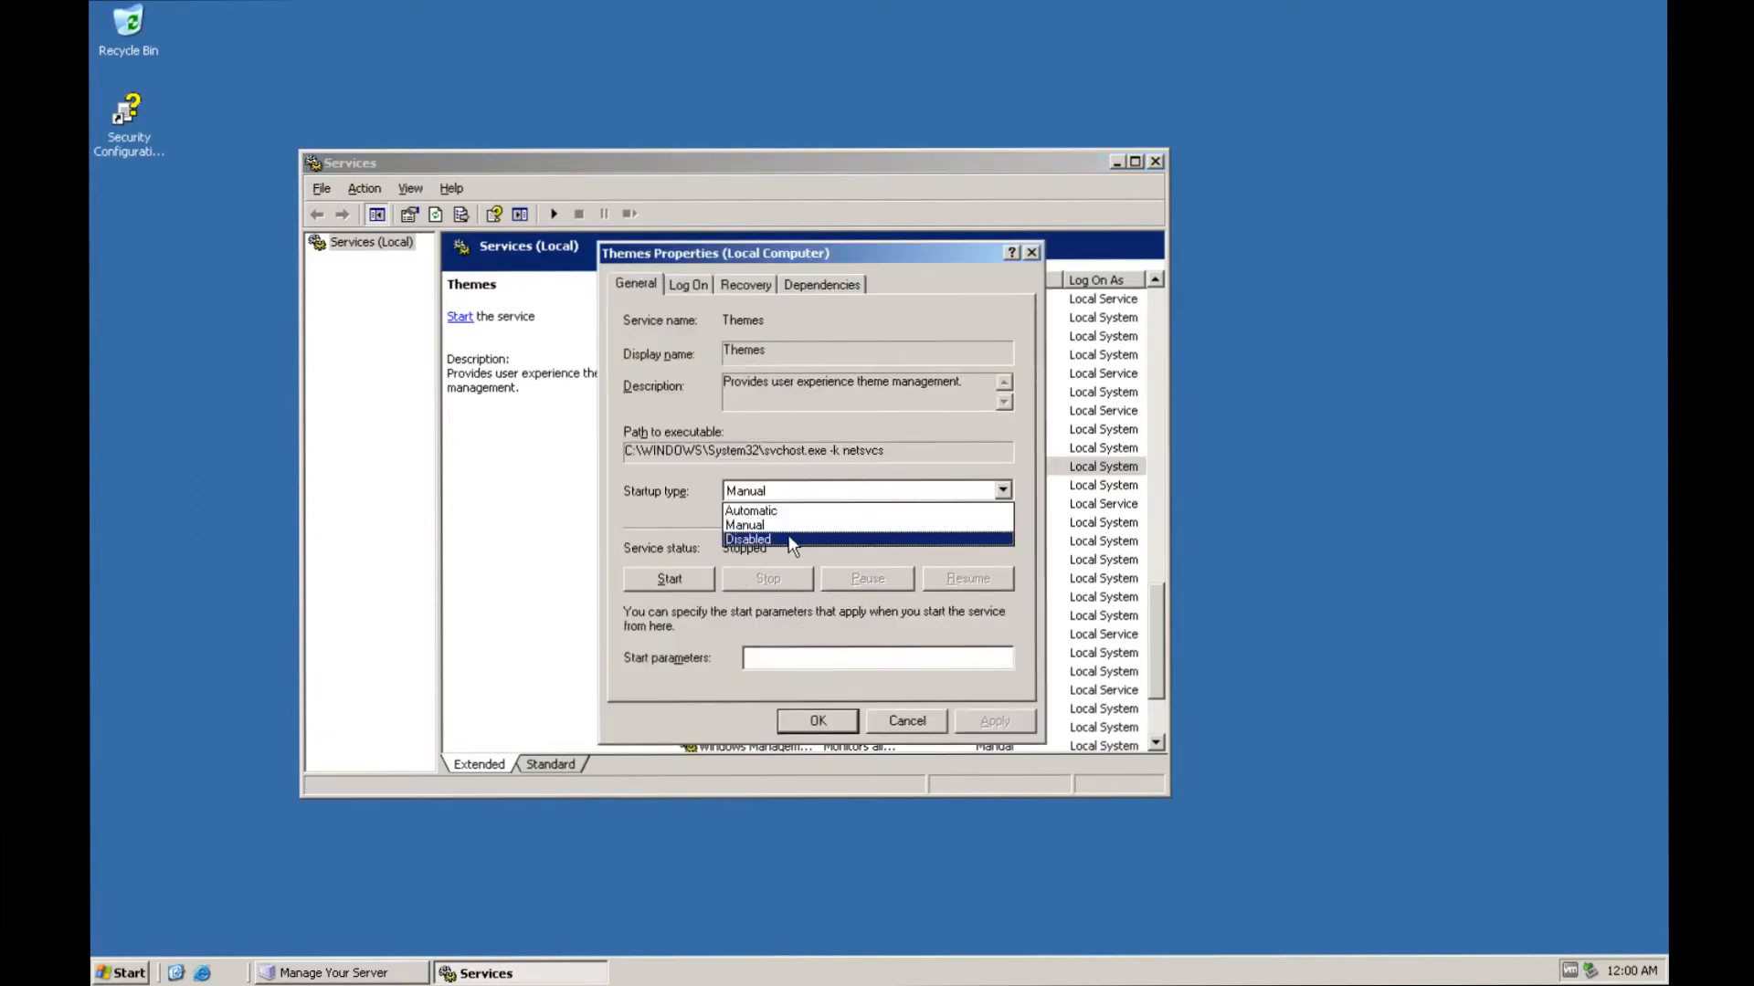
pyautogui.click(777, 544)
pyautogui.click(847, 726)
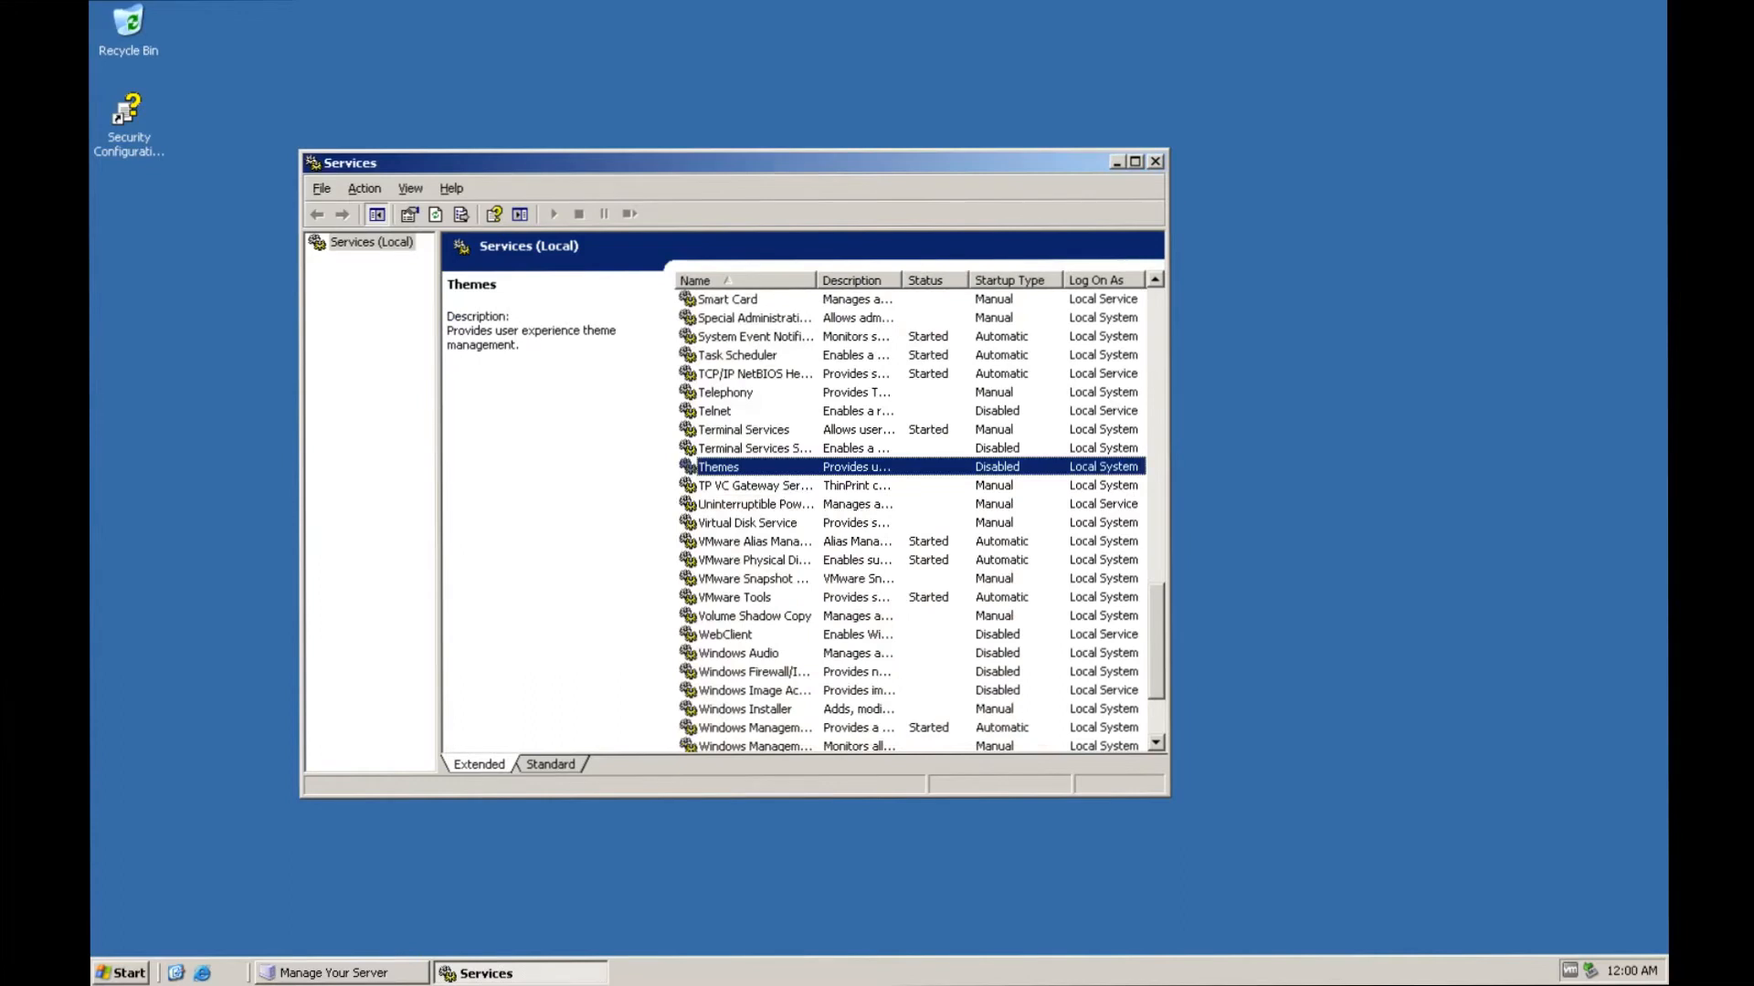
pyautogui.click(1155, 161)
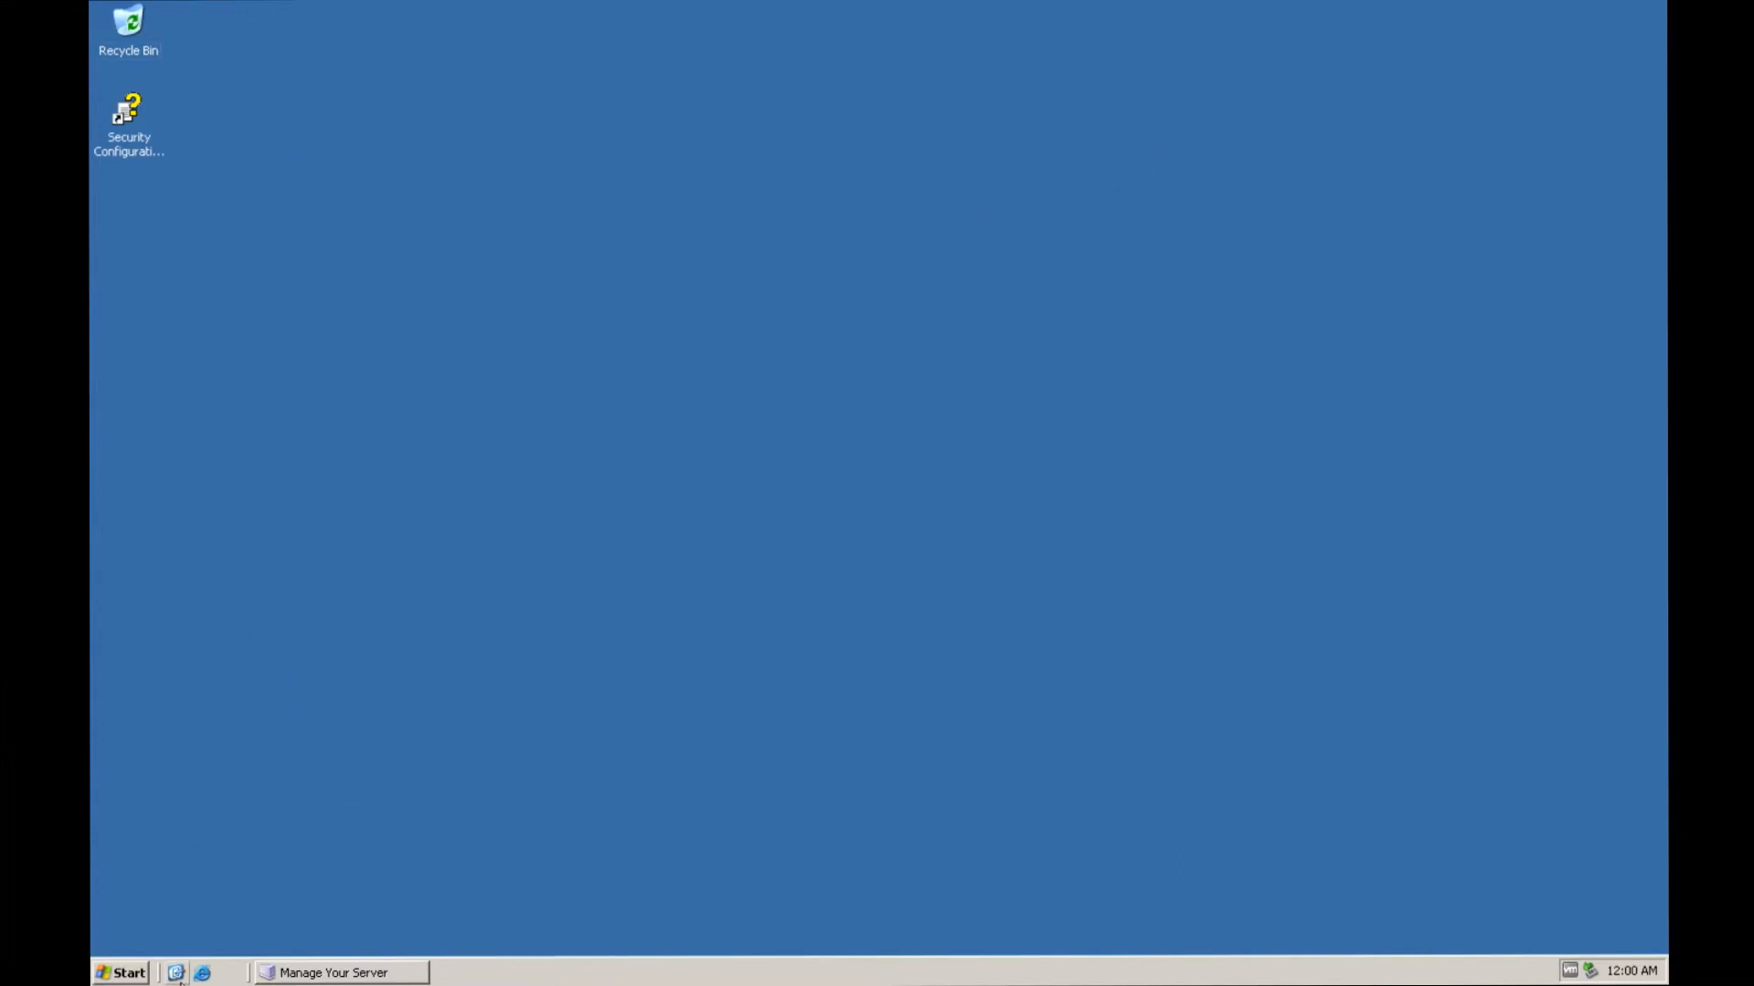
# Step: Look through the Administrative Tools list, and bring up the Manage Your Server window and close it
pyautogui.click(126, 974)
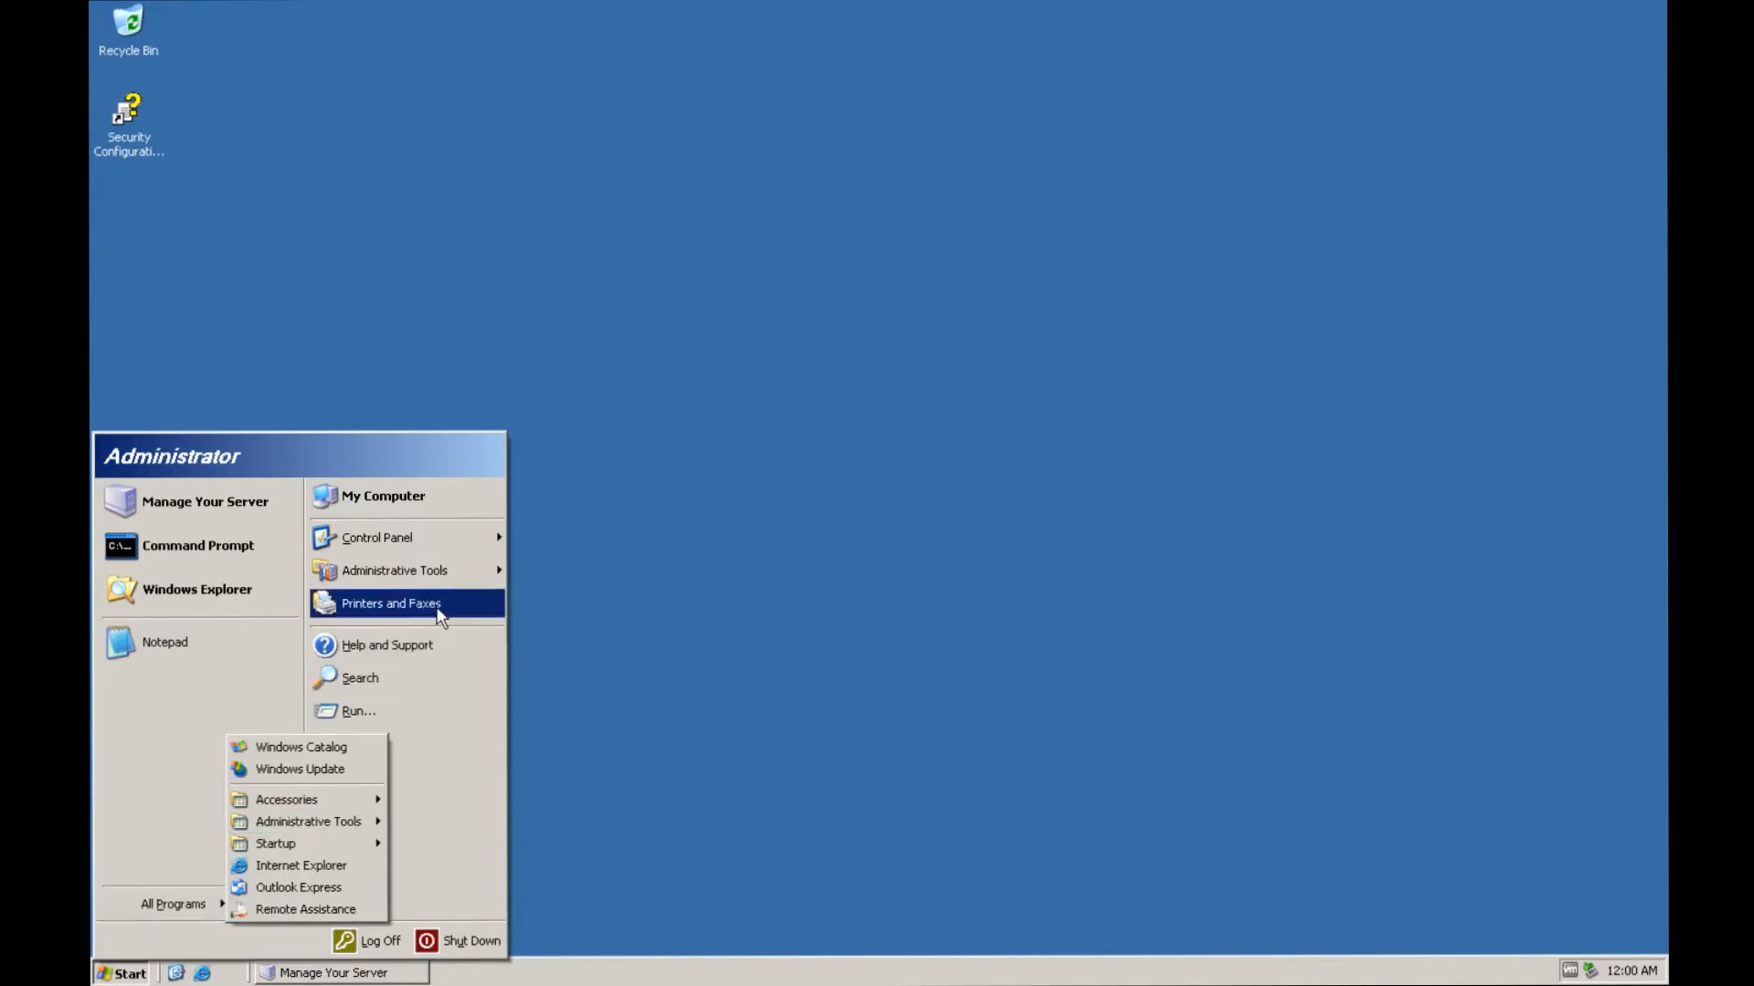
pyautogui.moveTo(425, 568)
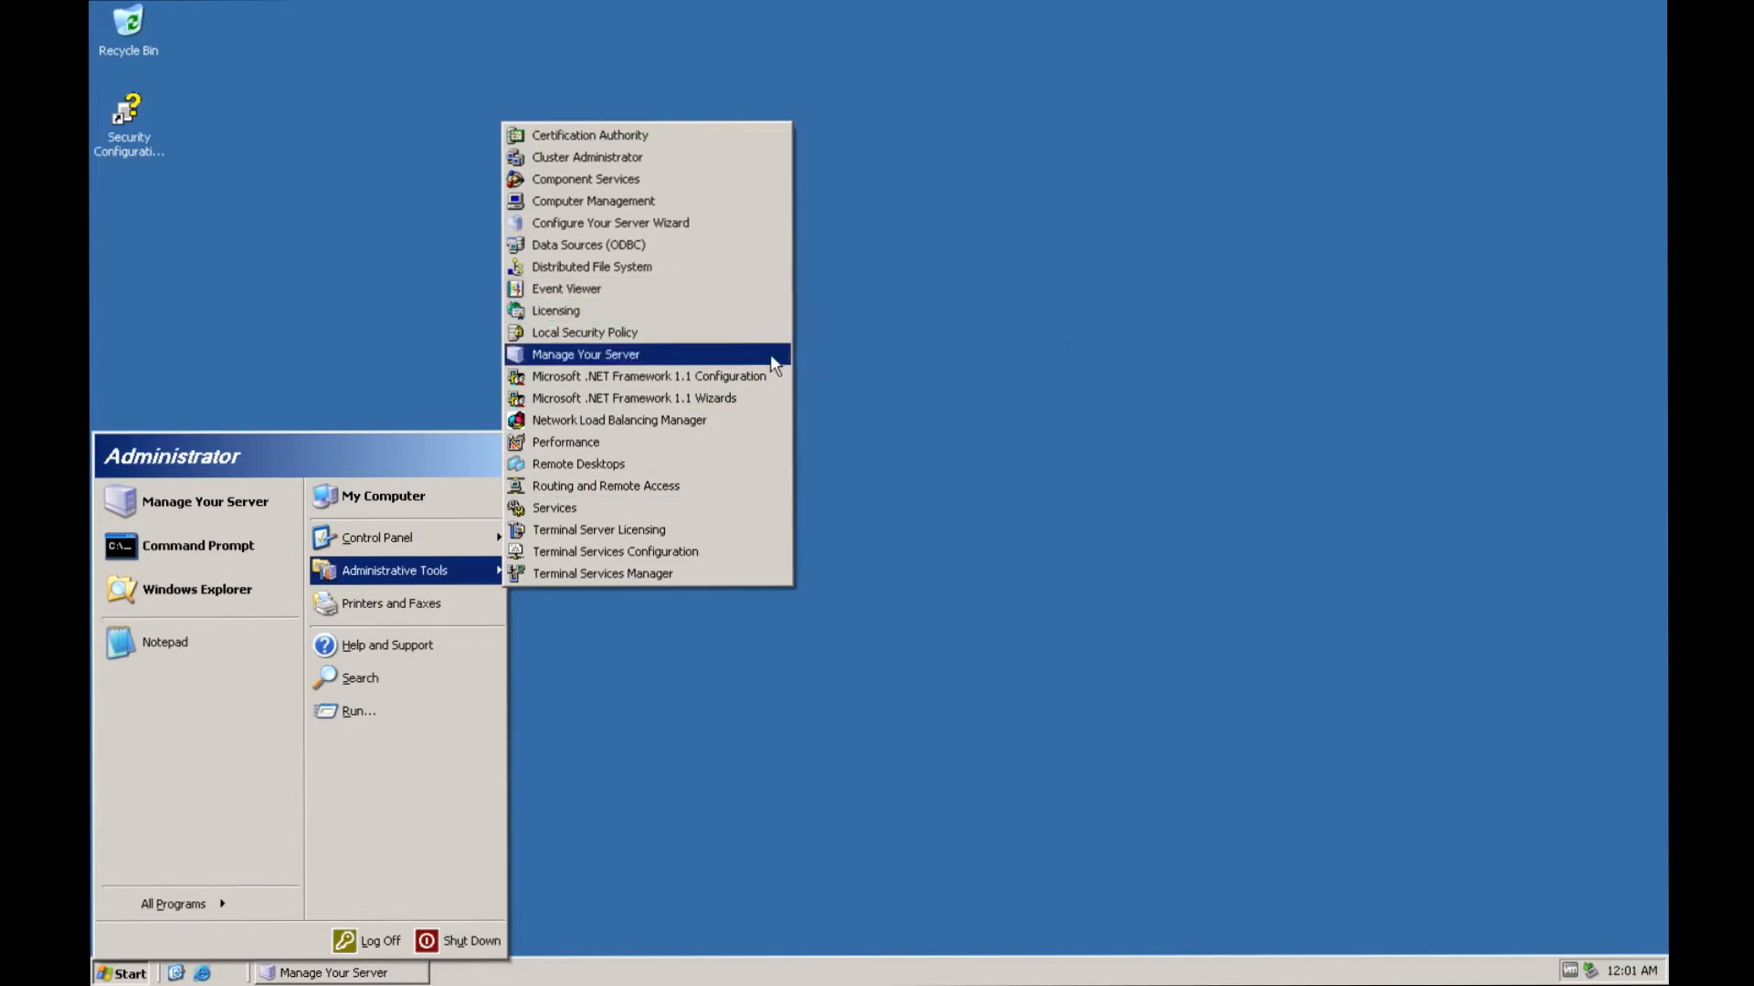
pyautogui.click(324, 973)
pyautogui.click(325, 973)
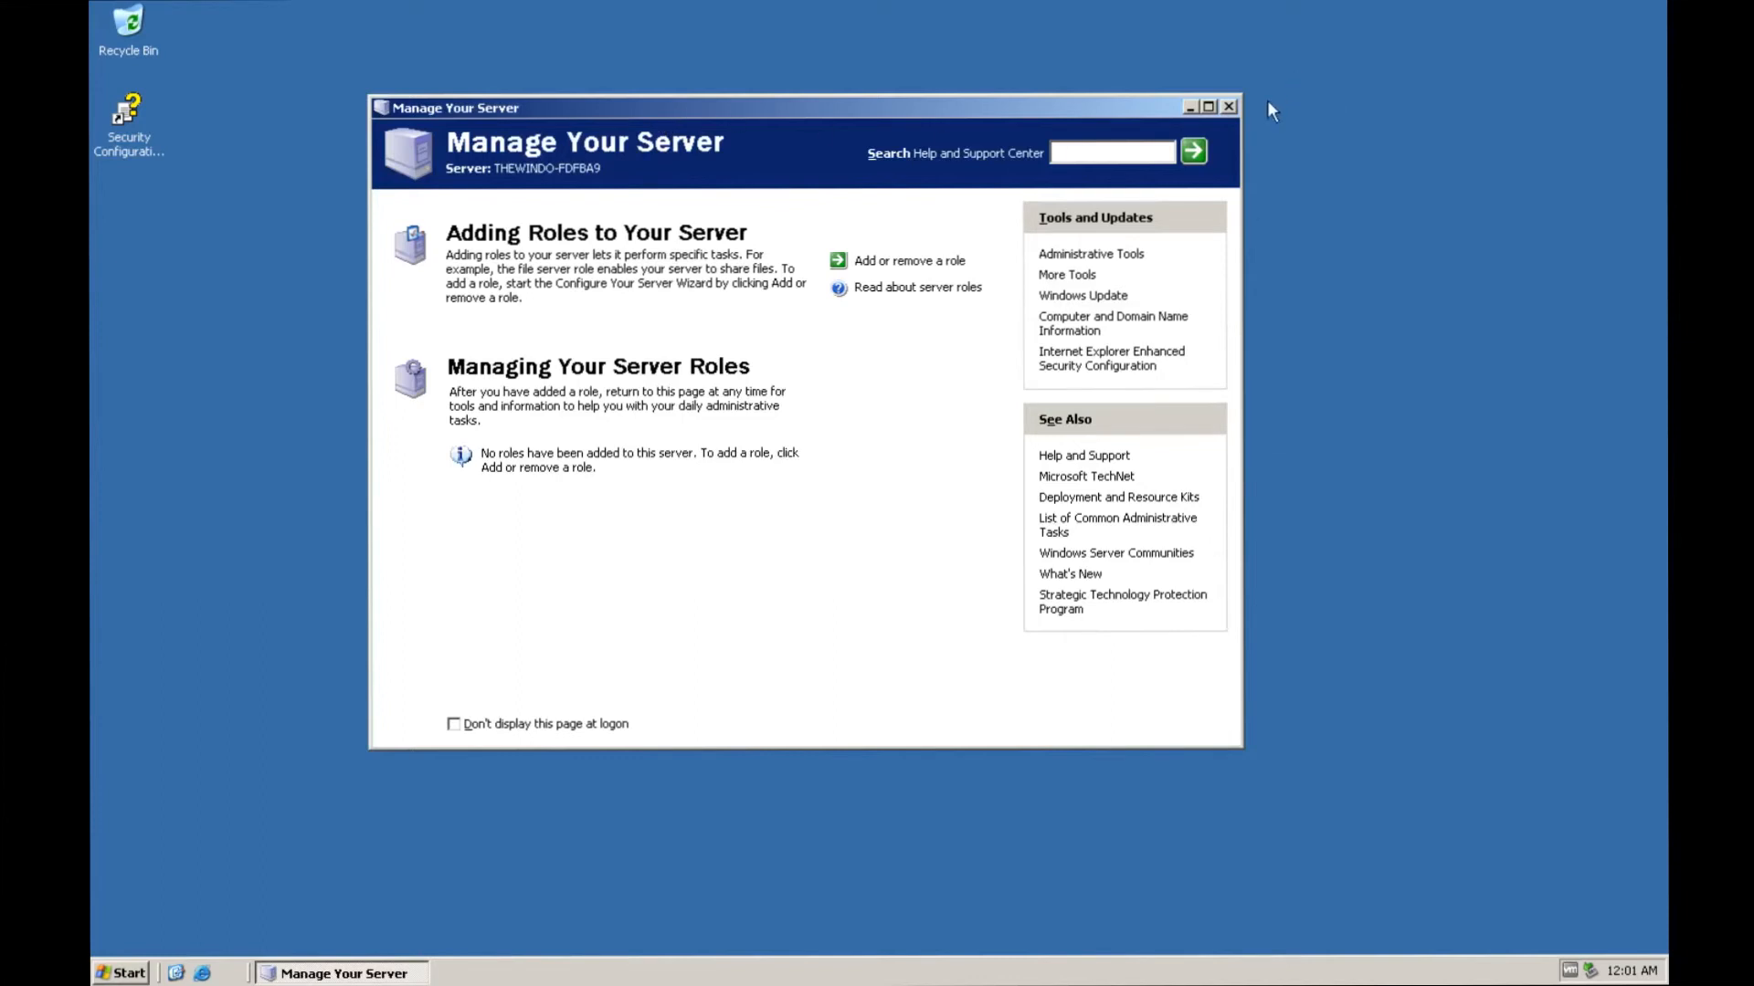
pyautogui.click(1229, 107)
# Step: Open My Computer and reposition its window on the desktop
pyautogui.click(127, 973)
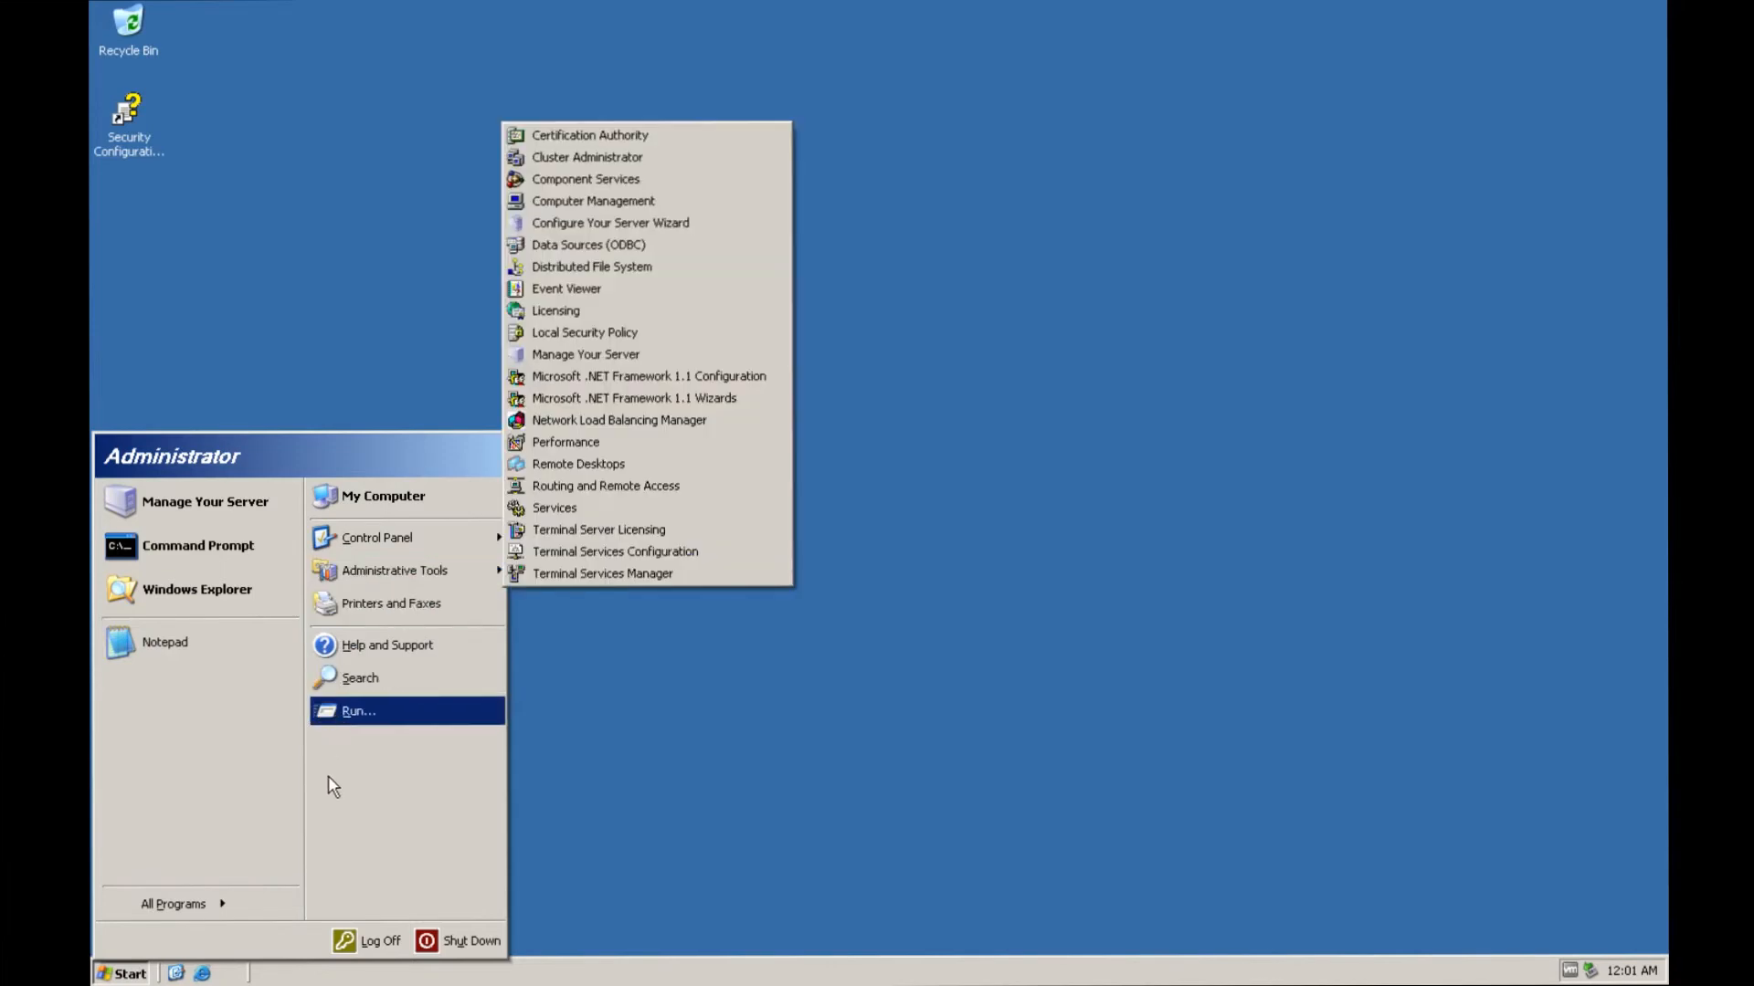
pyautogui.click(415, 320)
pyautogui.click(109, 977)
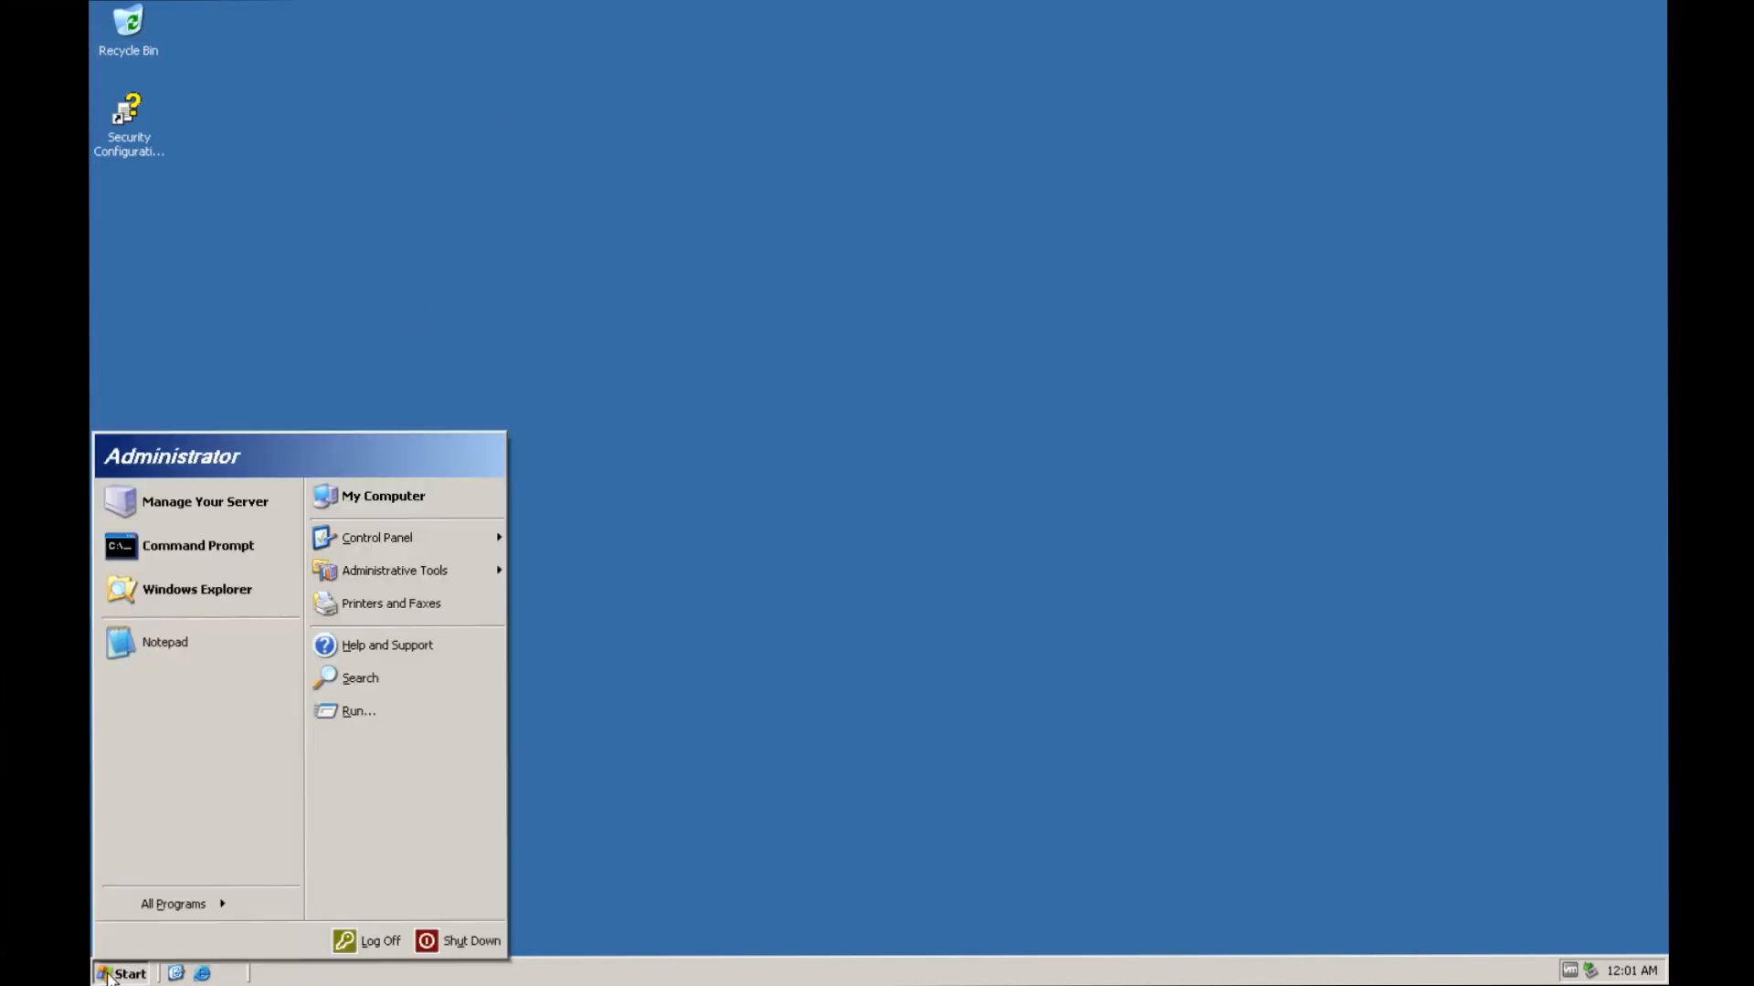
pyautogui.click(347, 496)
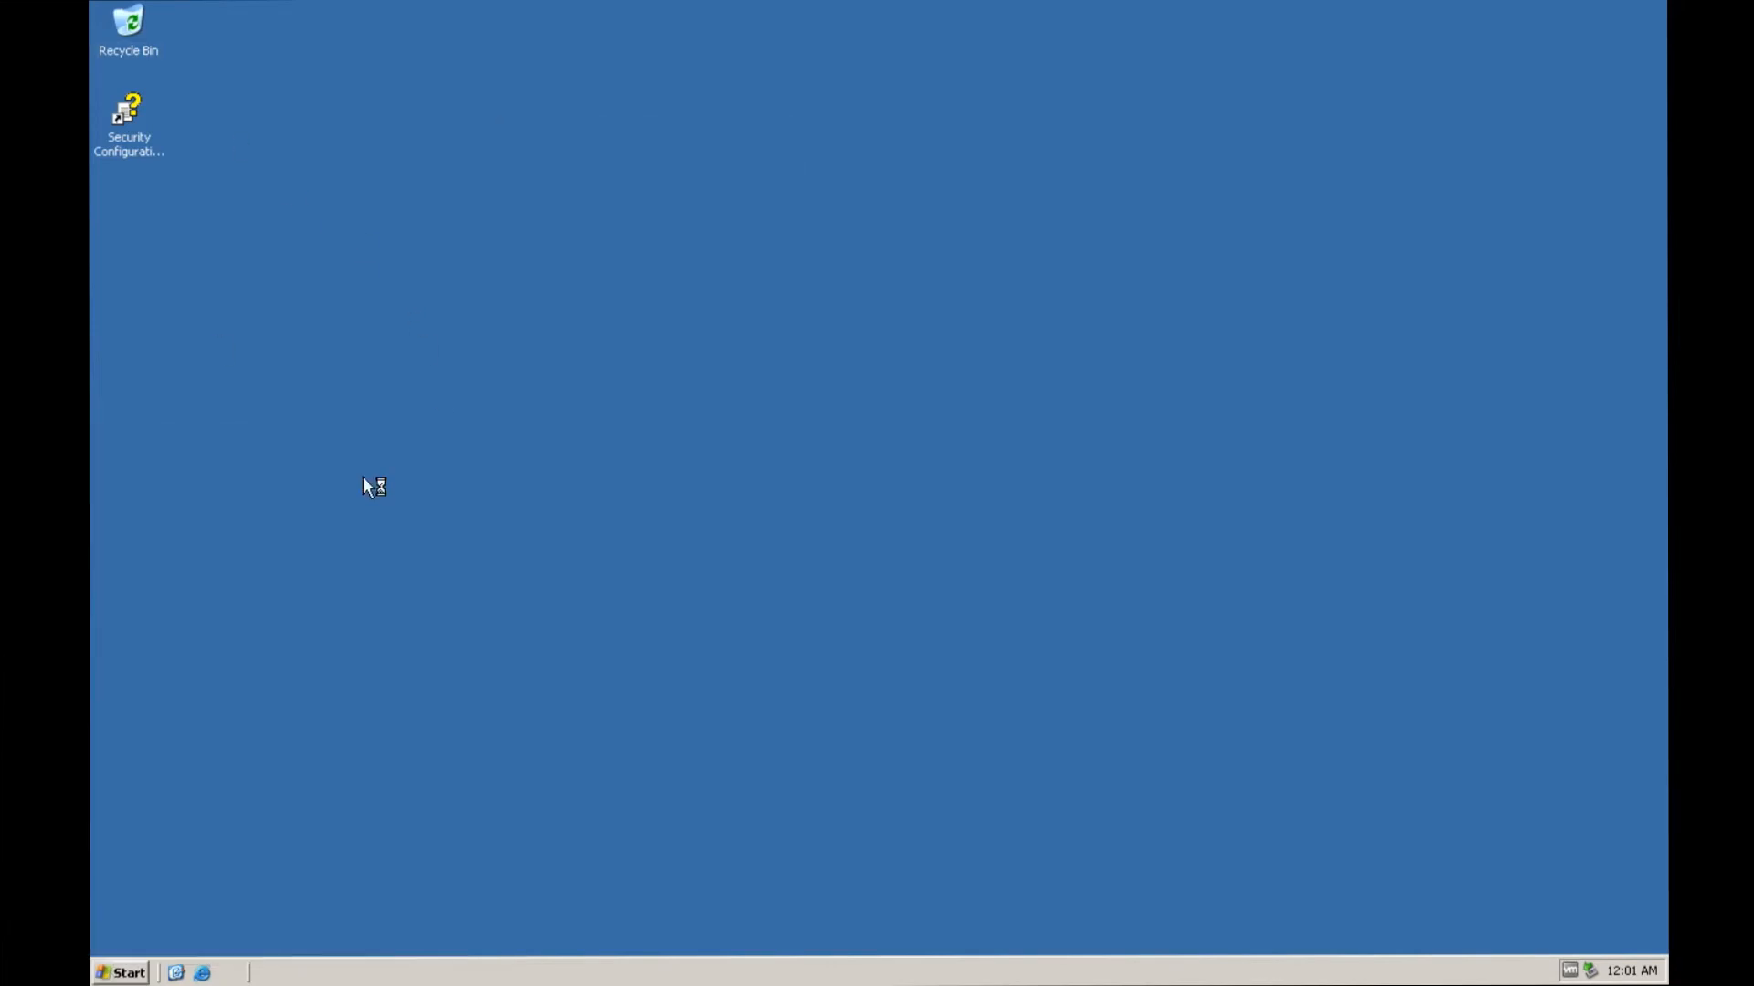
pyautogui.moveTo(548, 98); pyautogui.dragTo(802, 132)
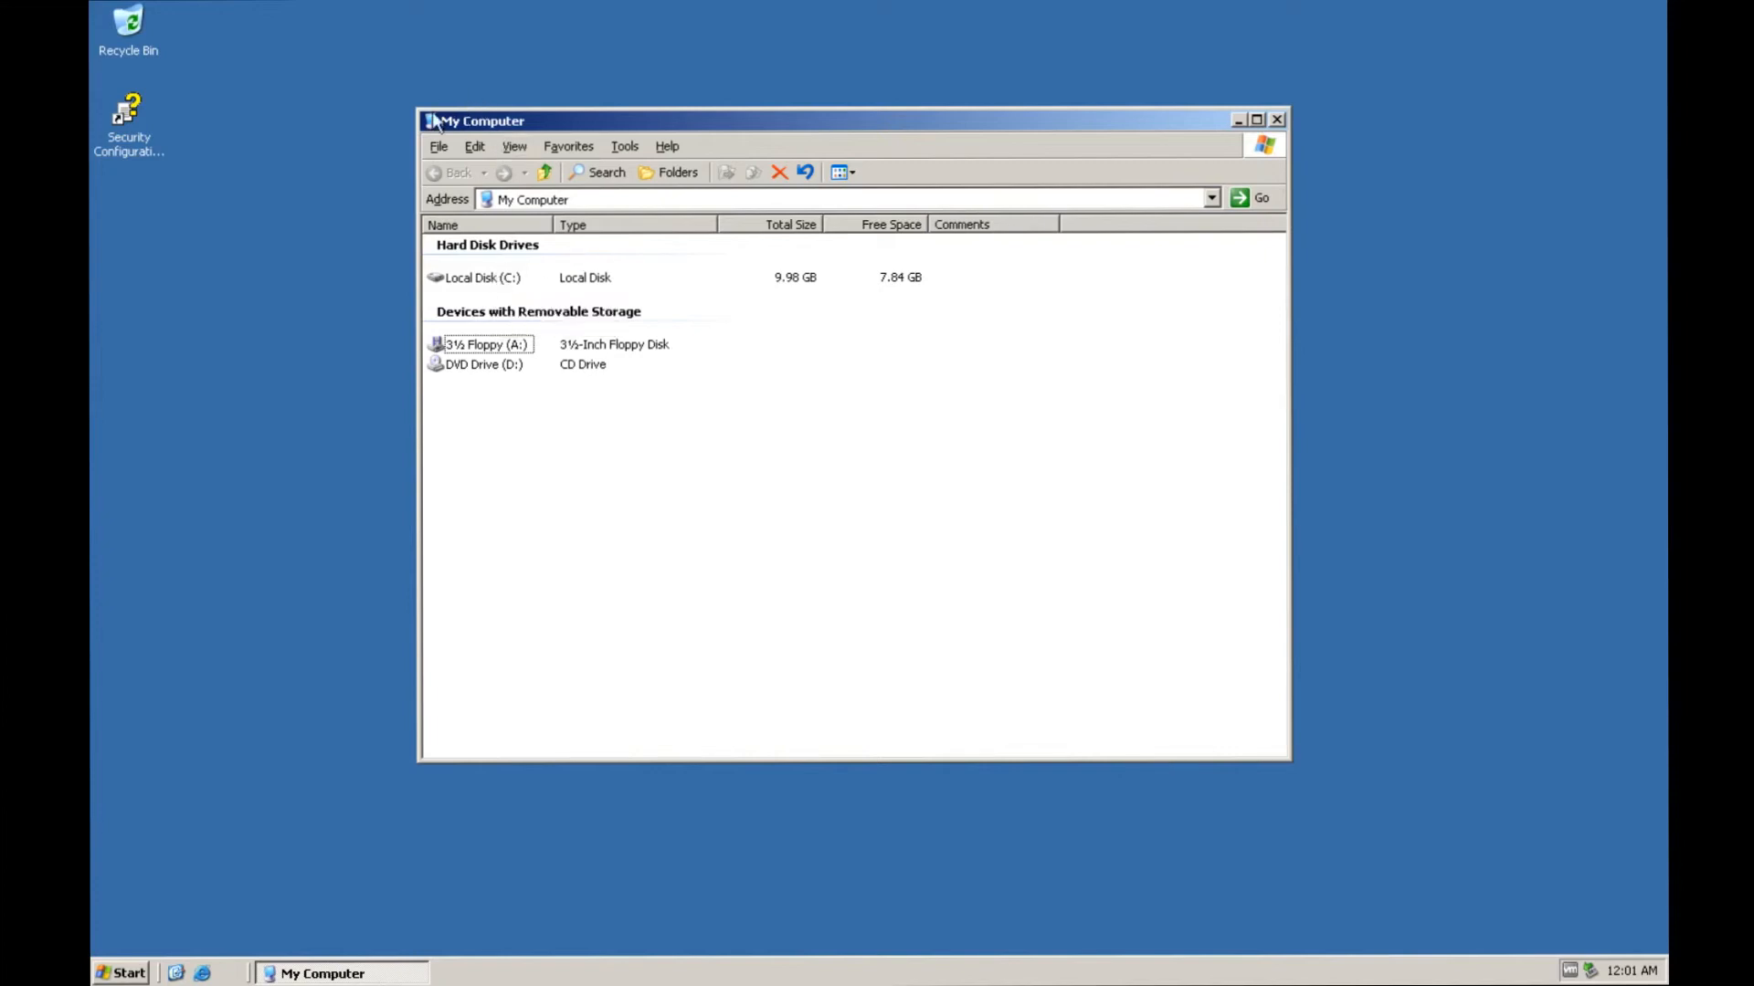
pyautogui.moveTo(414, 106)
pyautogui.mouseDown()
pyautogui.moveTo(434, 135)
pyautogui.moveTo(417, 131)
pyautogui.mouseUp()
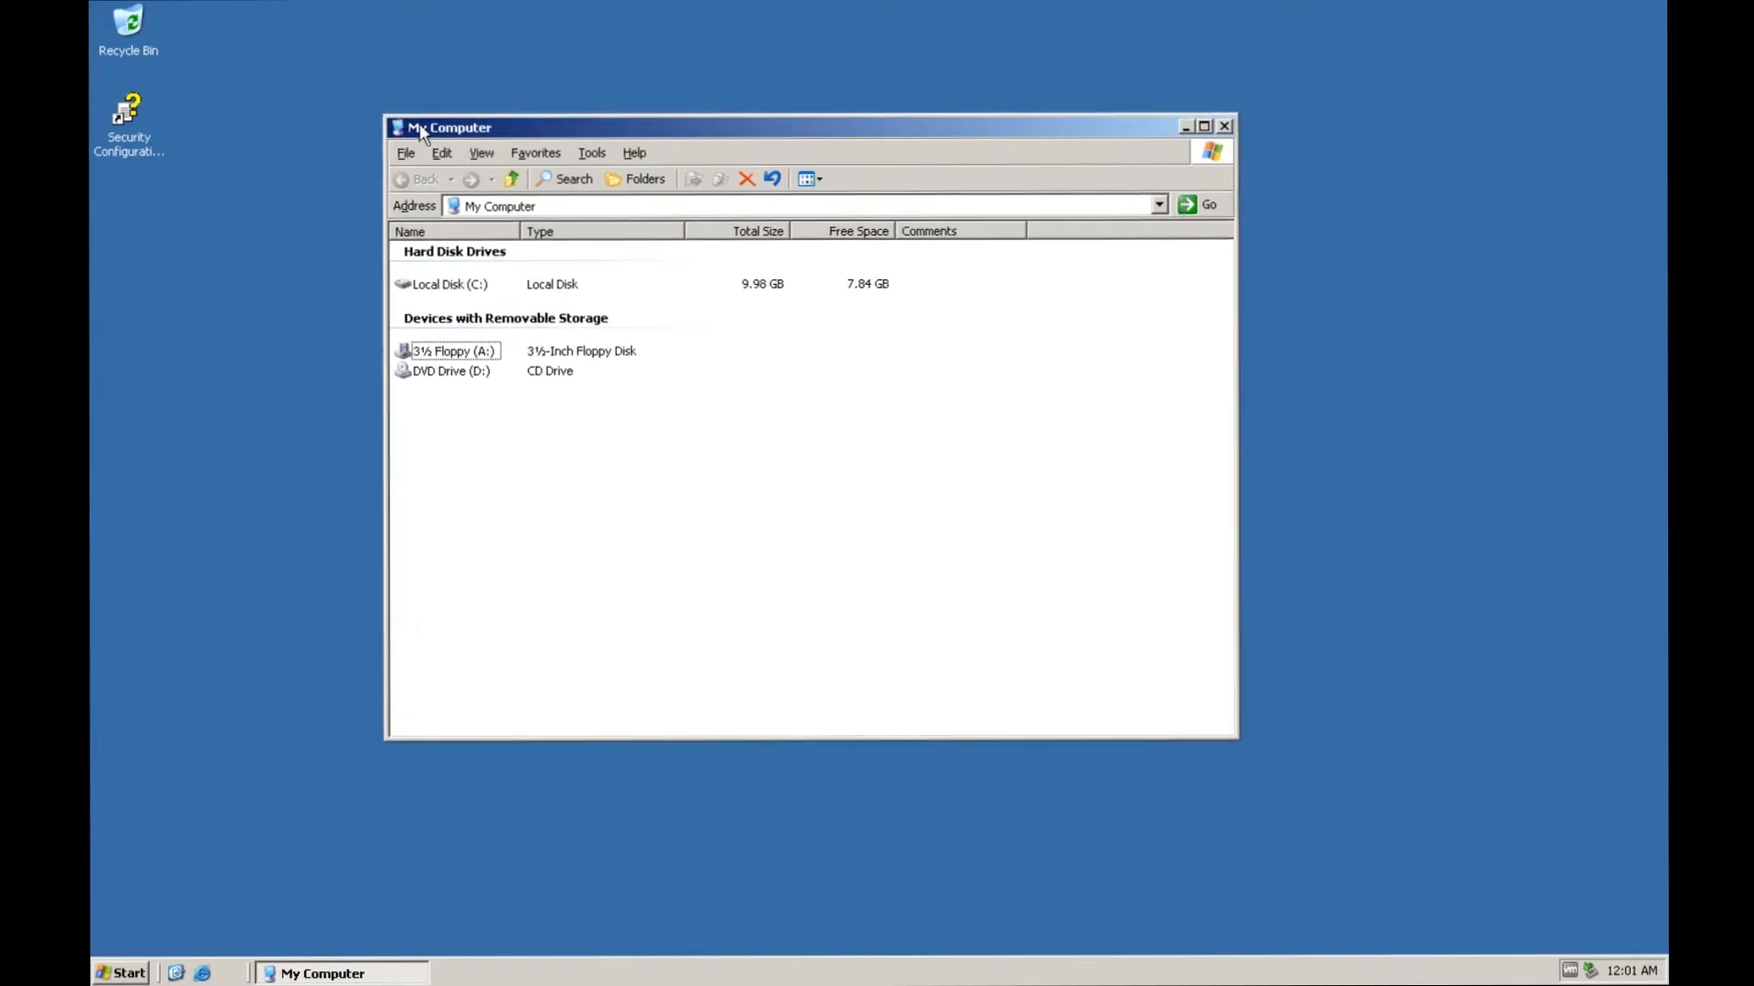
# Step: Look through the contents of C:\WINDOWS and return to the root of drive C
pyautogui.doubleClick(413, 285)
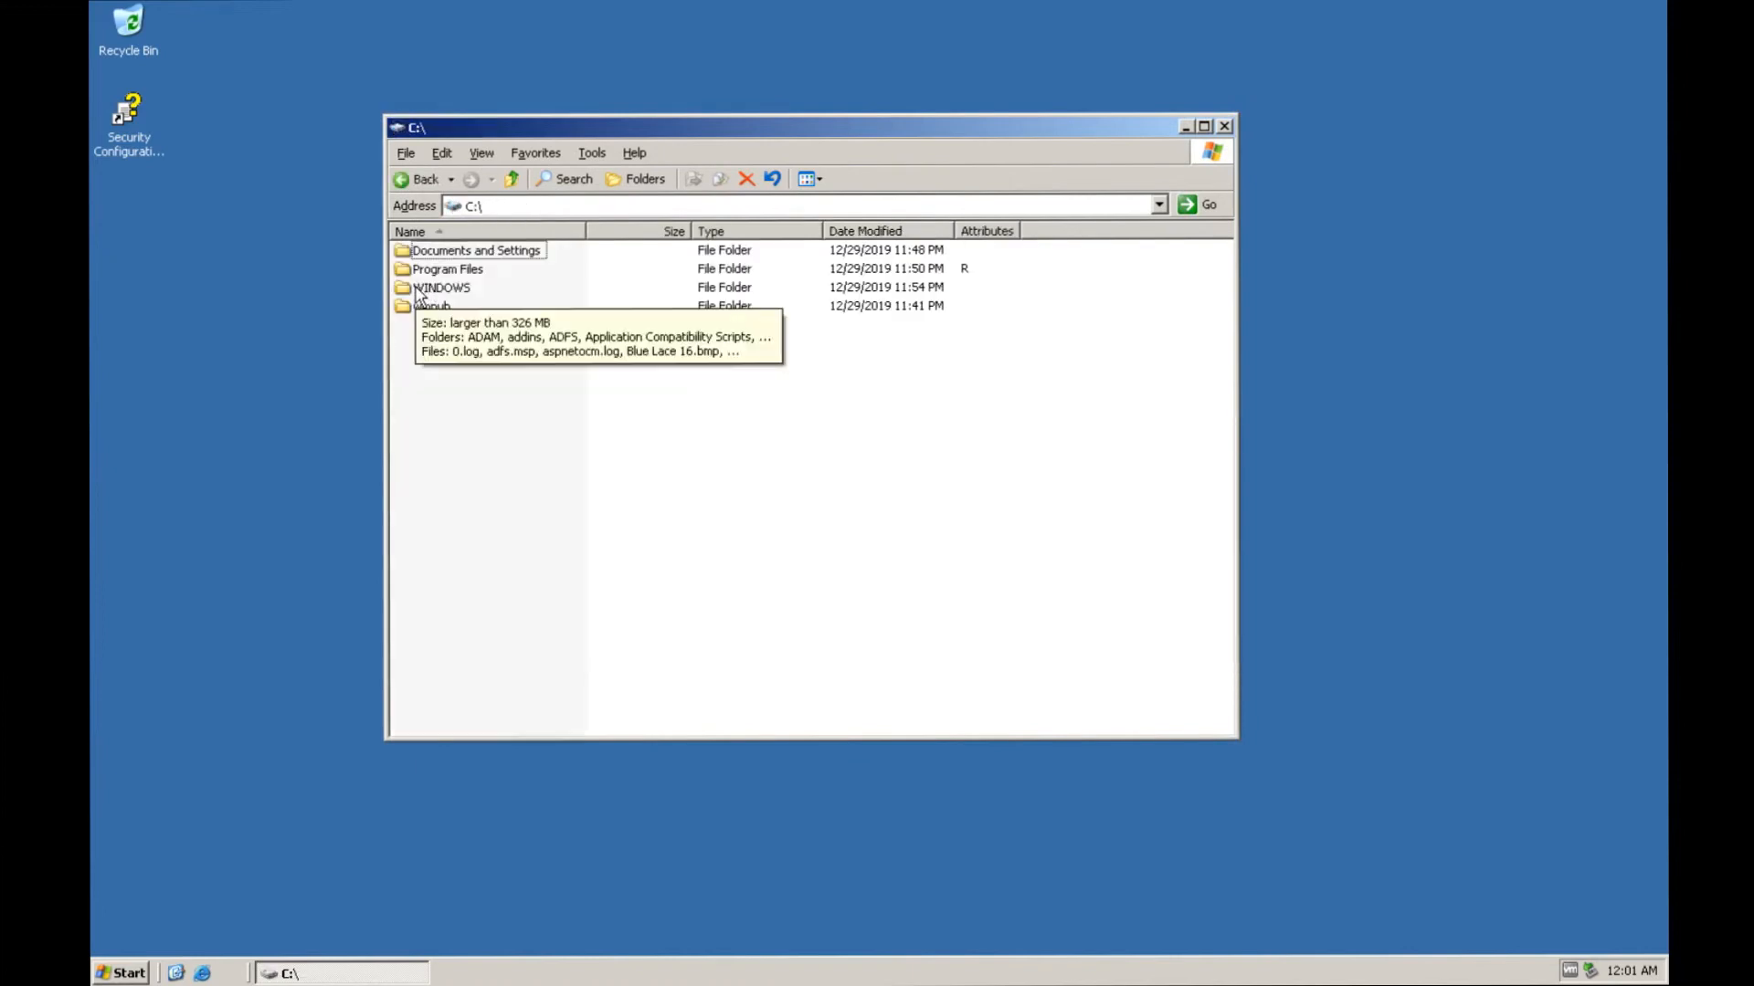
pyautogui.doubleClick(418, 288)
pyautogui.scroll(-12, 775, 638)
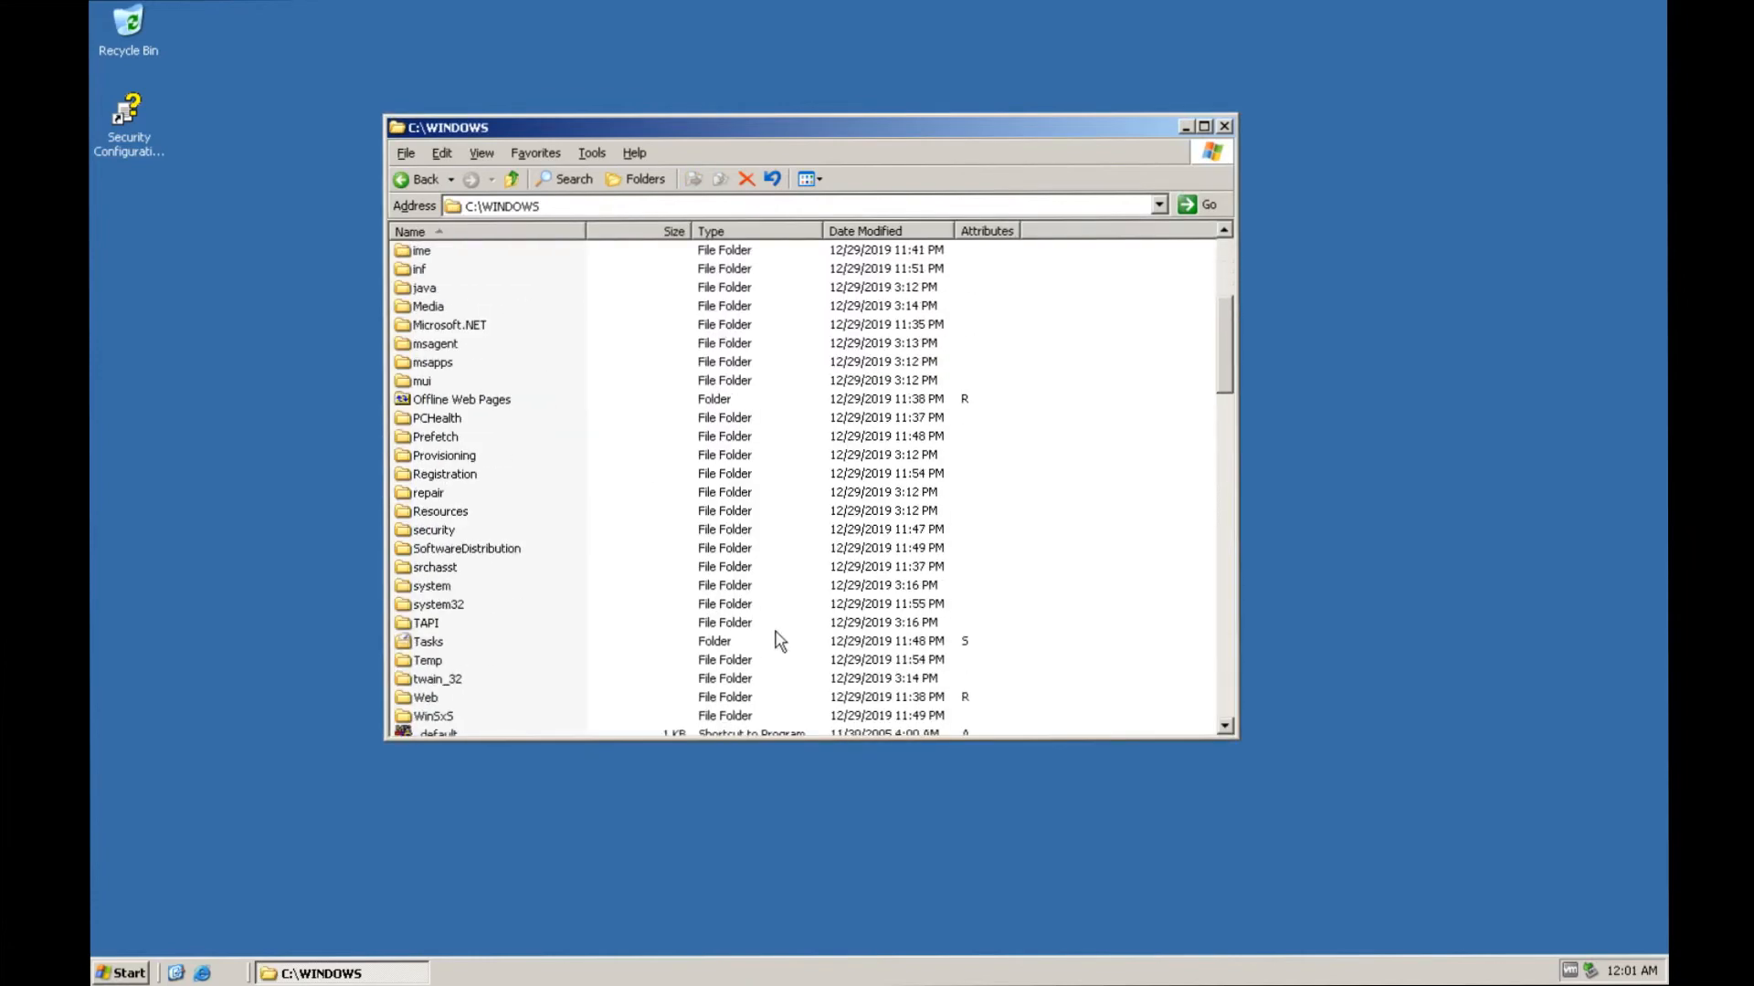
pyautogui.scroll(6, 694, 548)
pyautogui.click(421, 184)
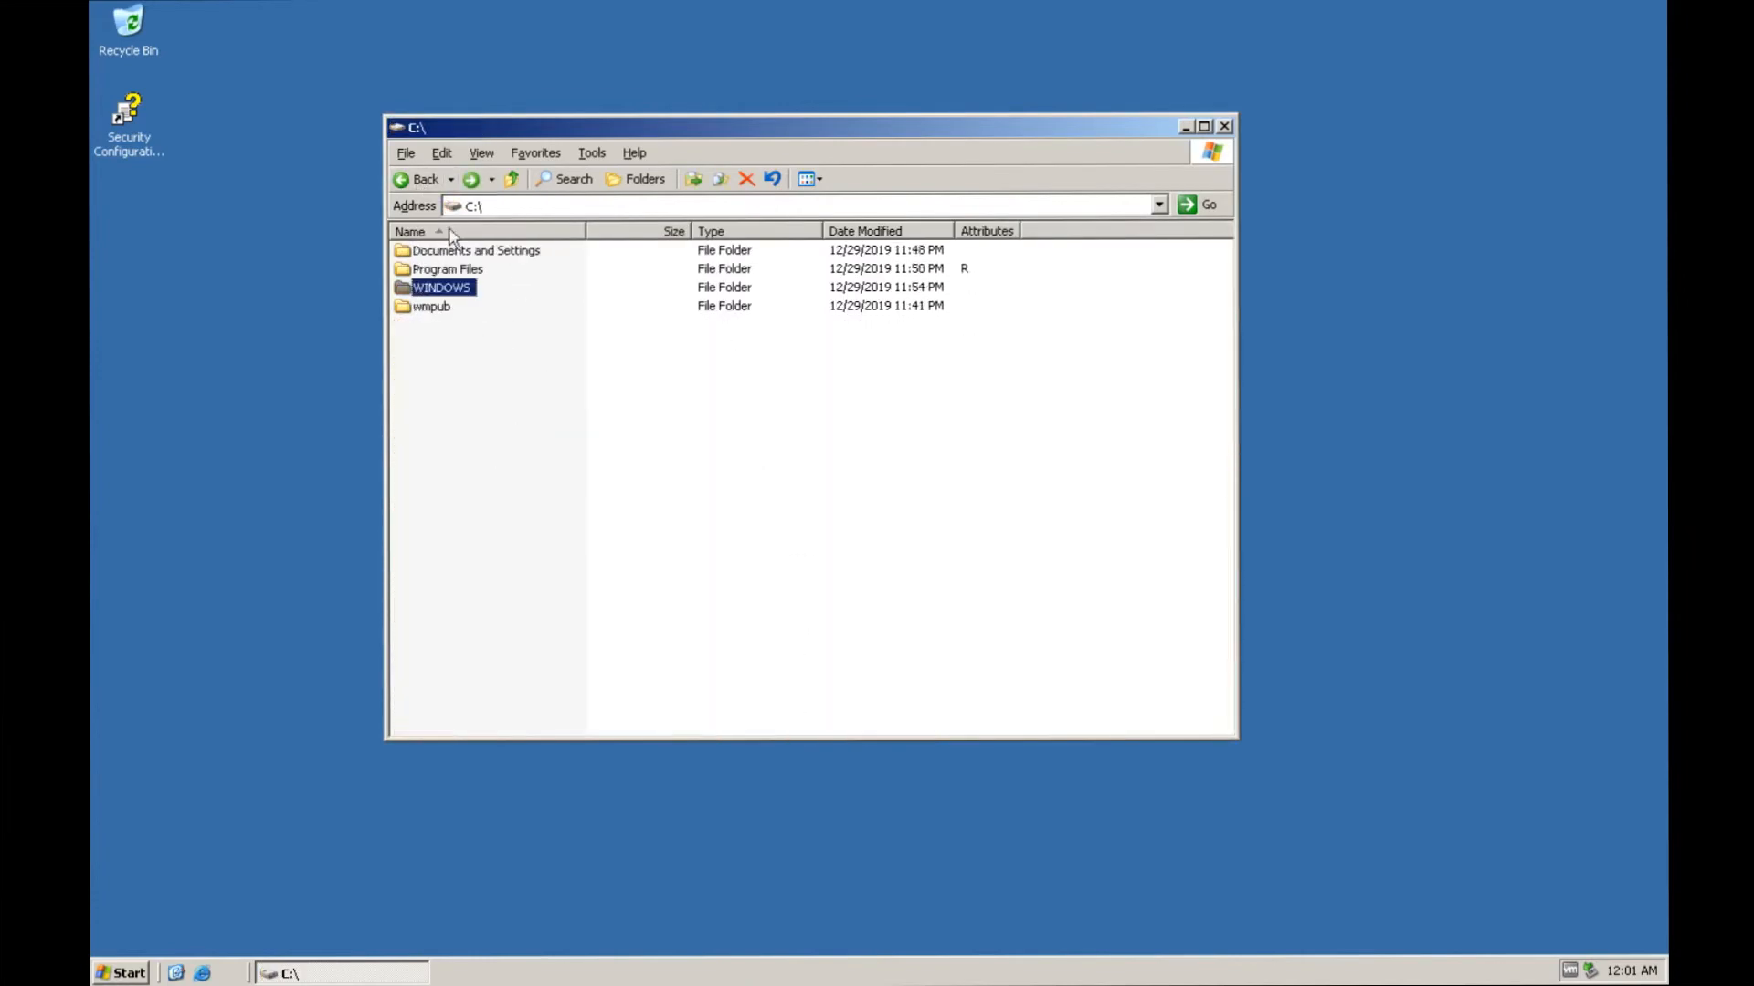
# Step: Browse to C:\Program Files\Windows NT\Accessories and try to open write.wpc
pyautogui.doubleClick(455, 270)
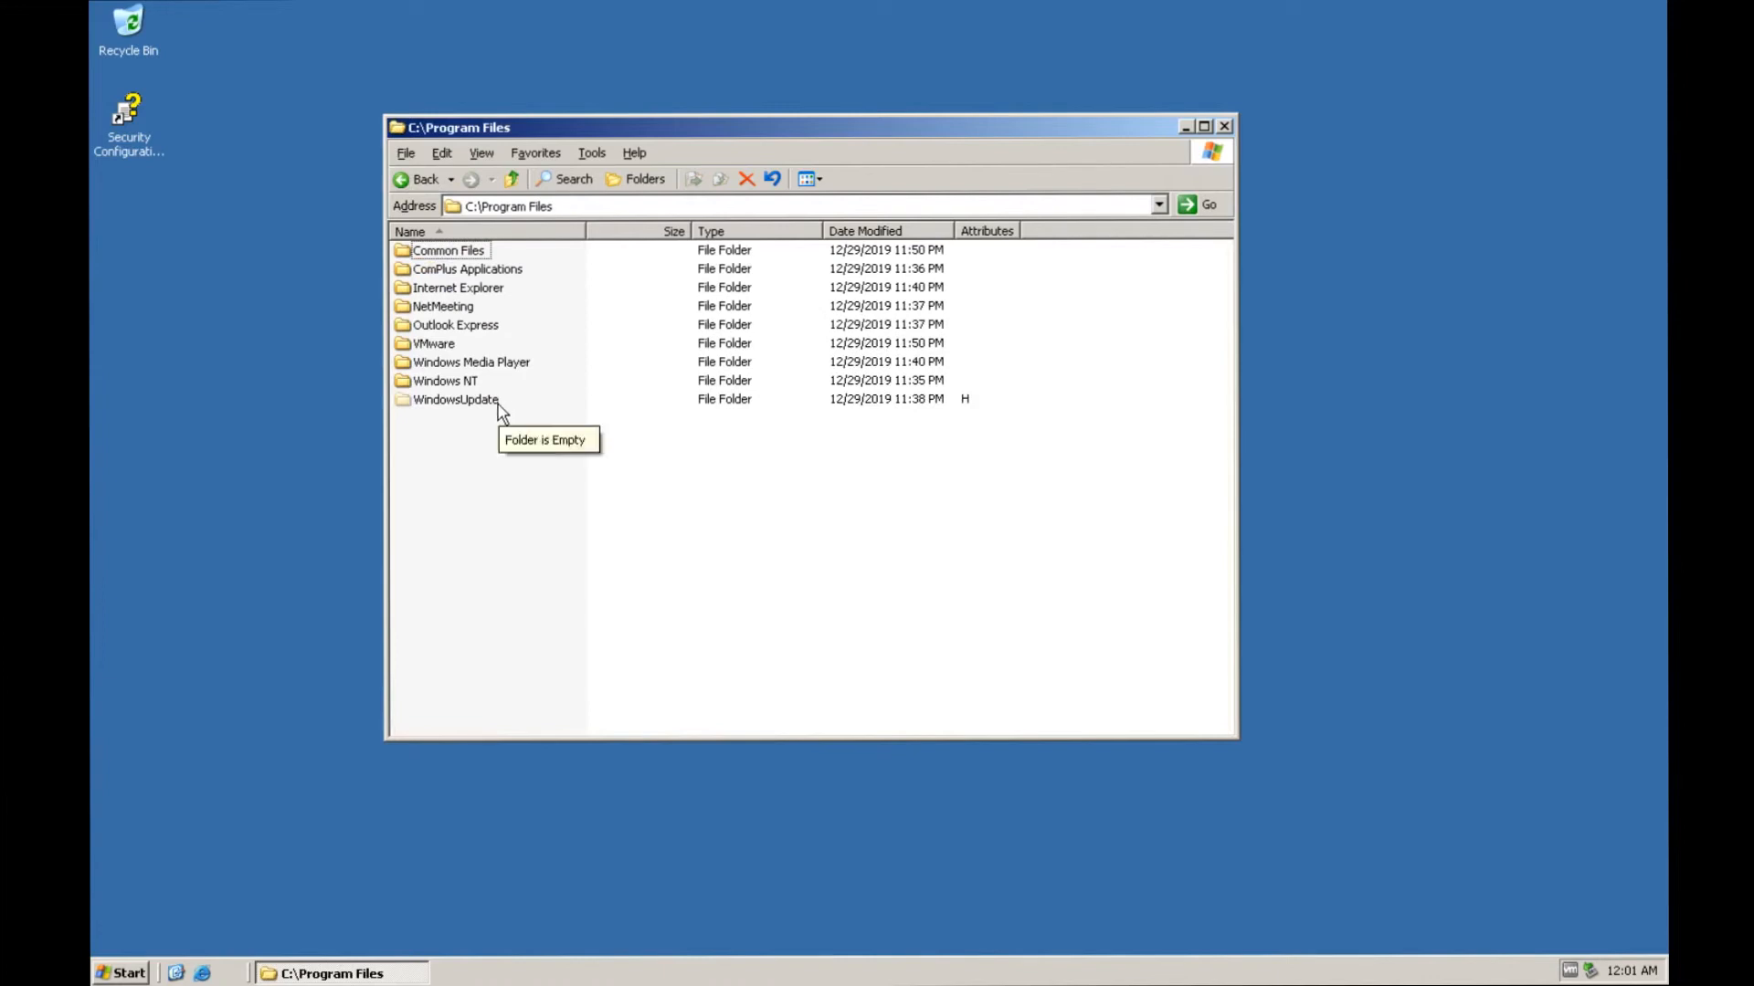
pyautogui.doubleClick(470, 382)
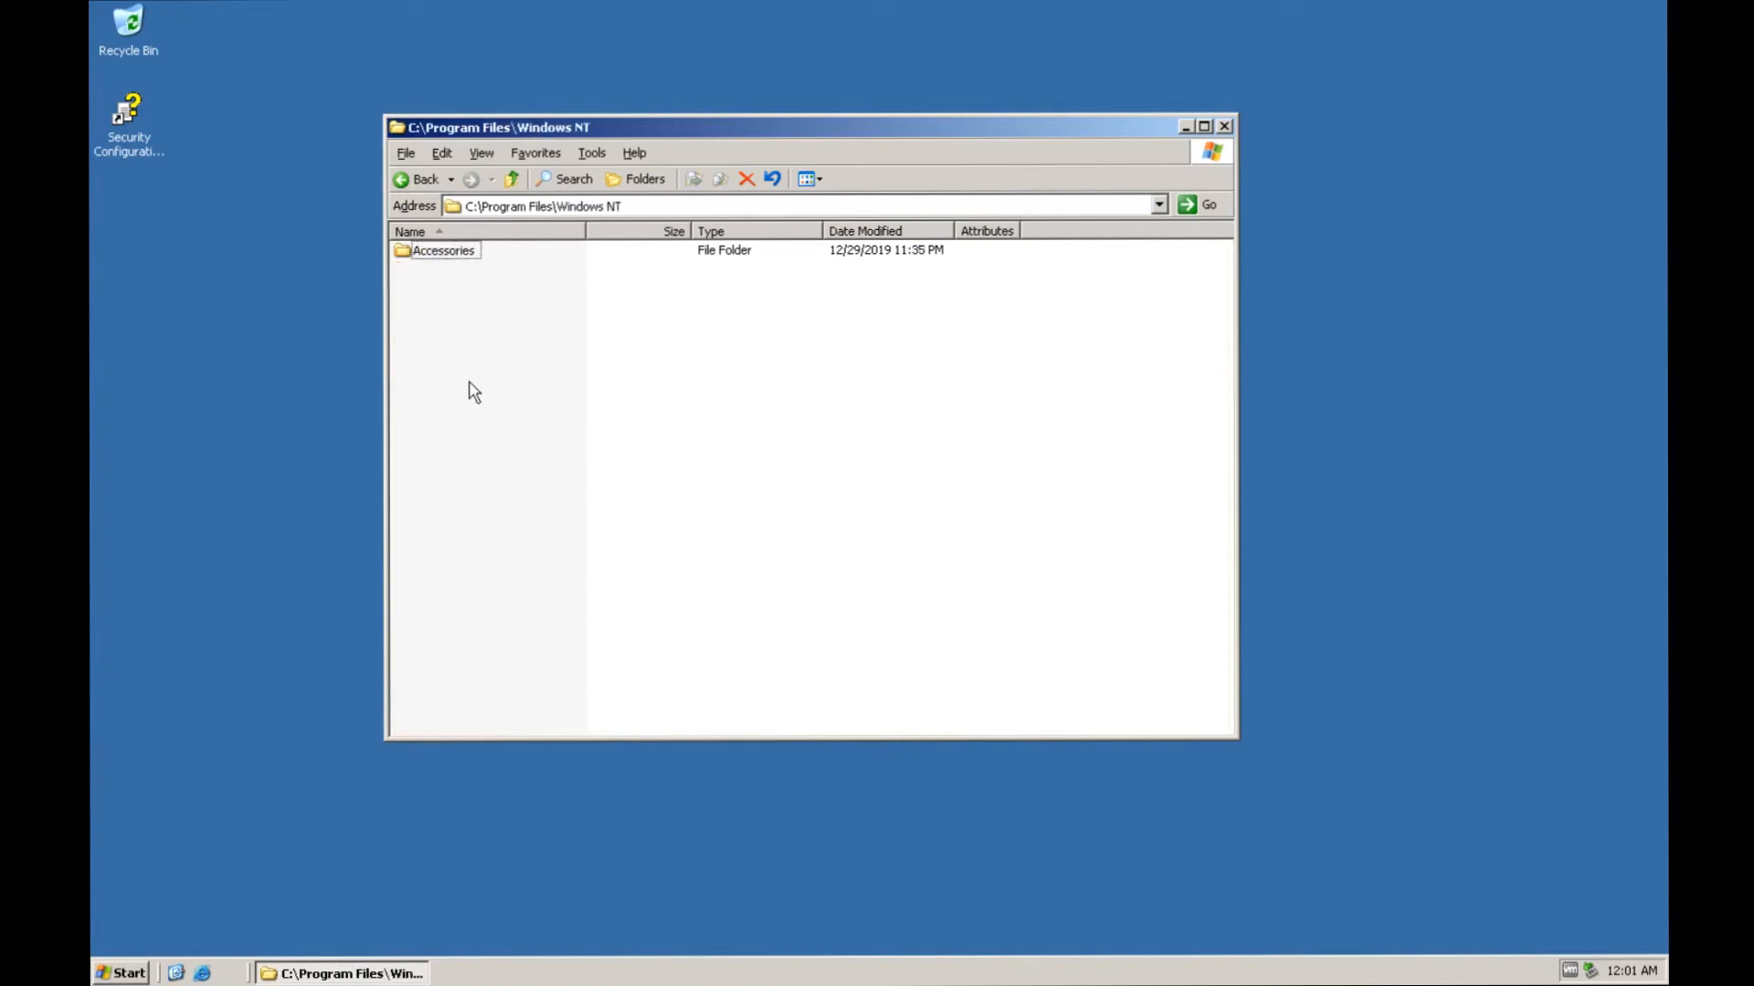
pyautogui.doubleClick(442, 252)
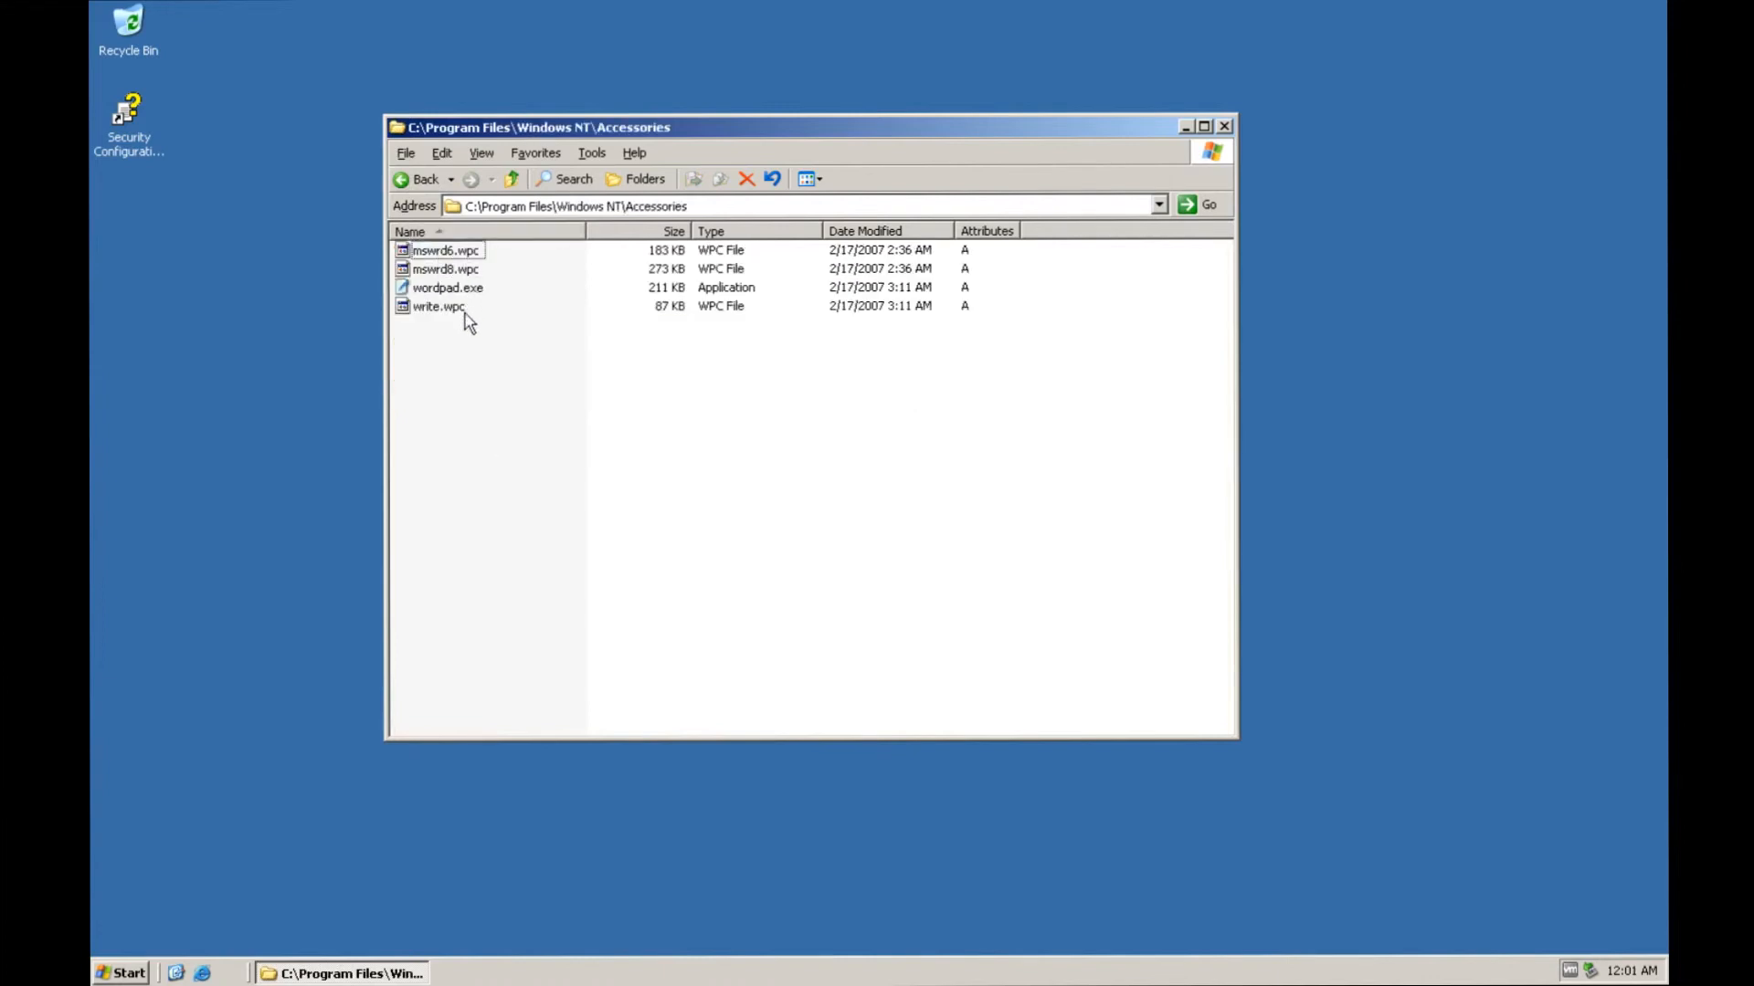
pyautogui.doubleClick(455, 309)
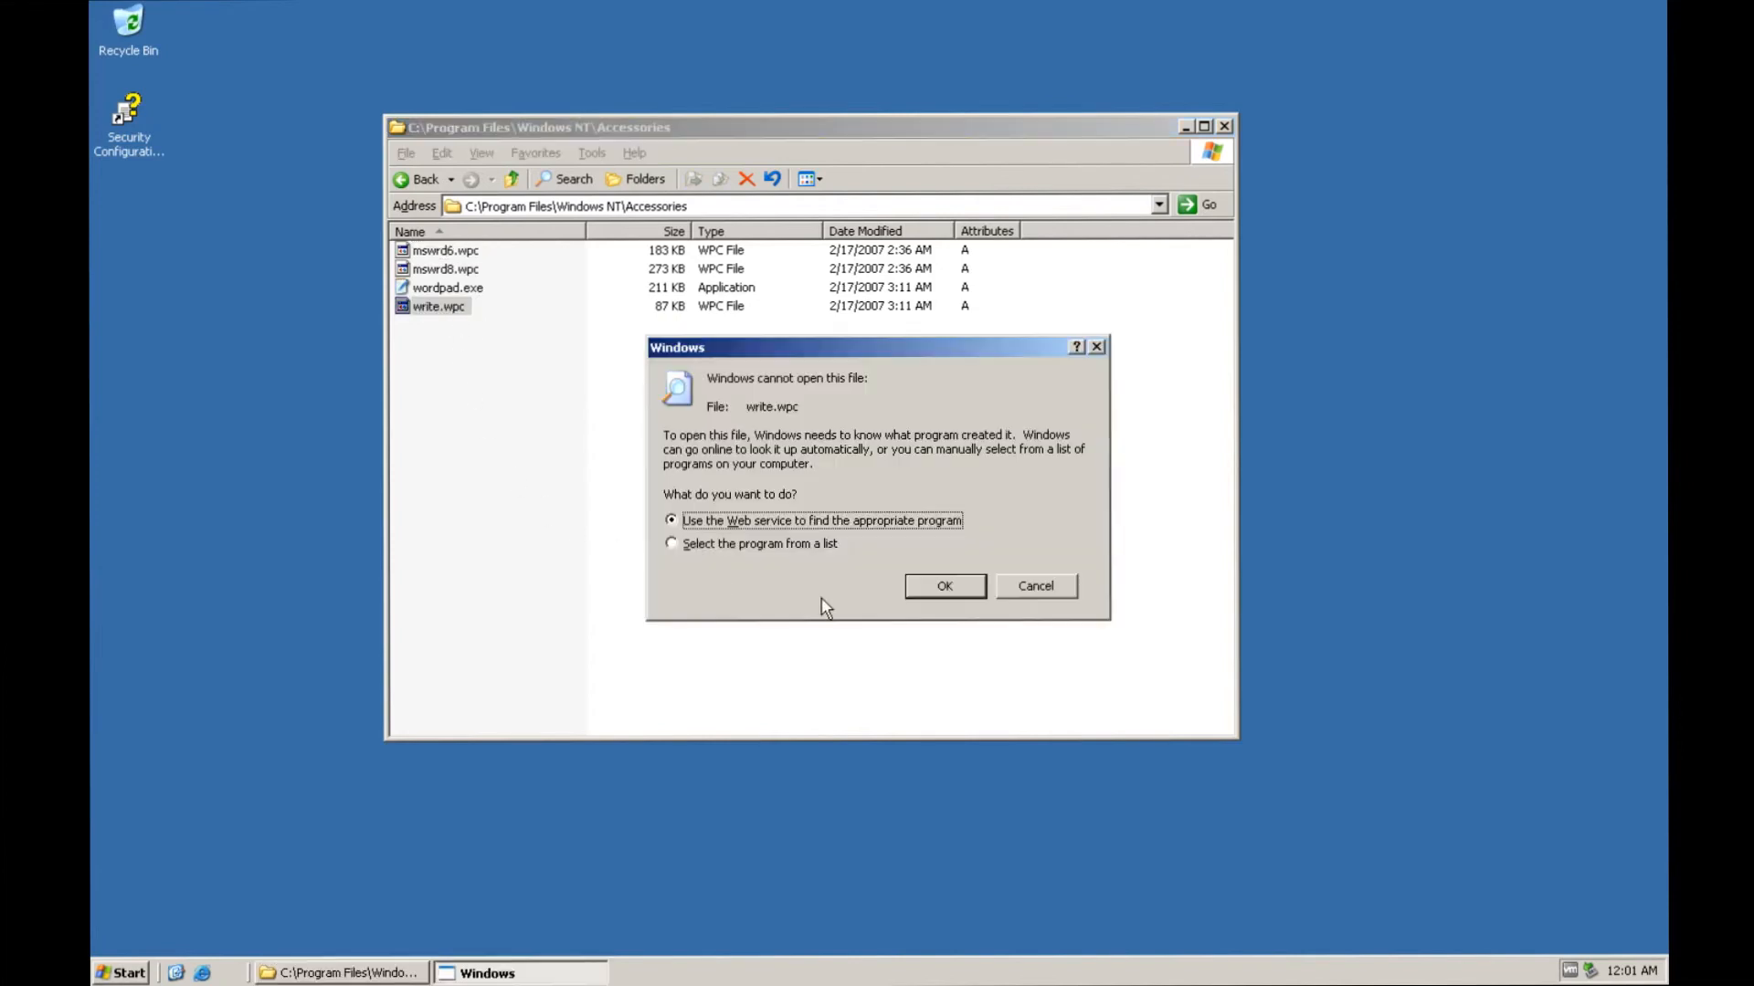
pyautogui.click(1028, 590)
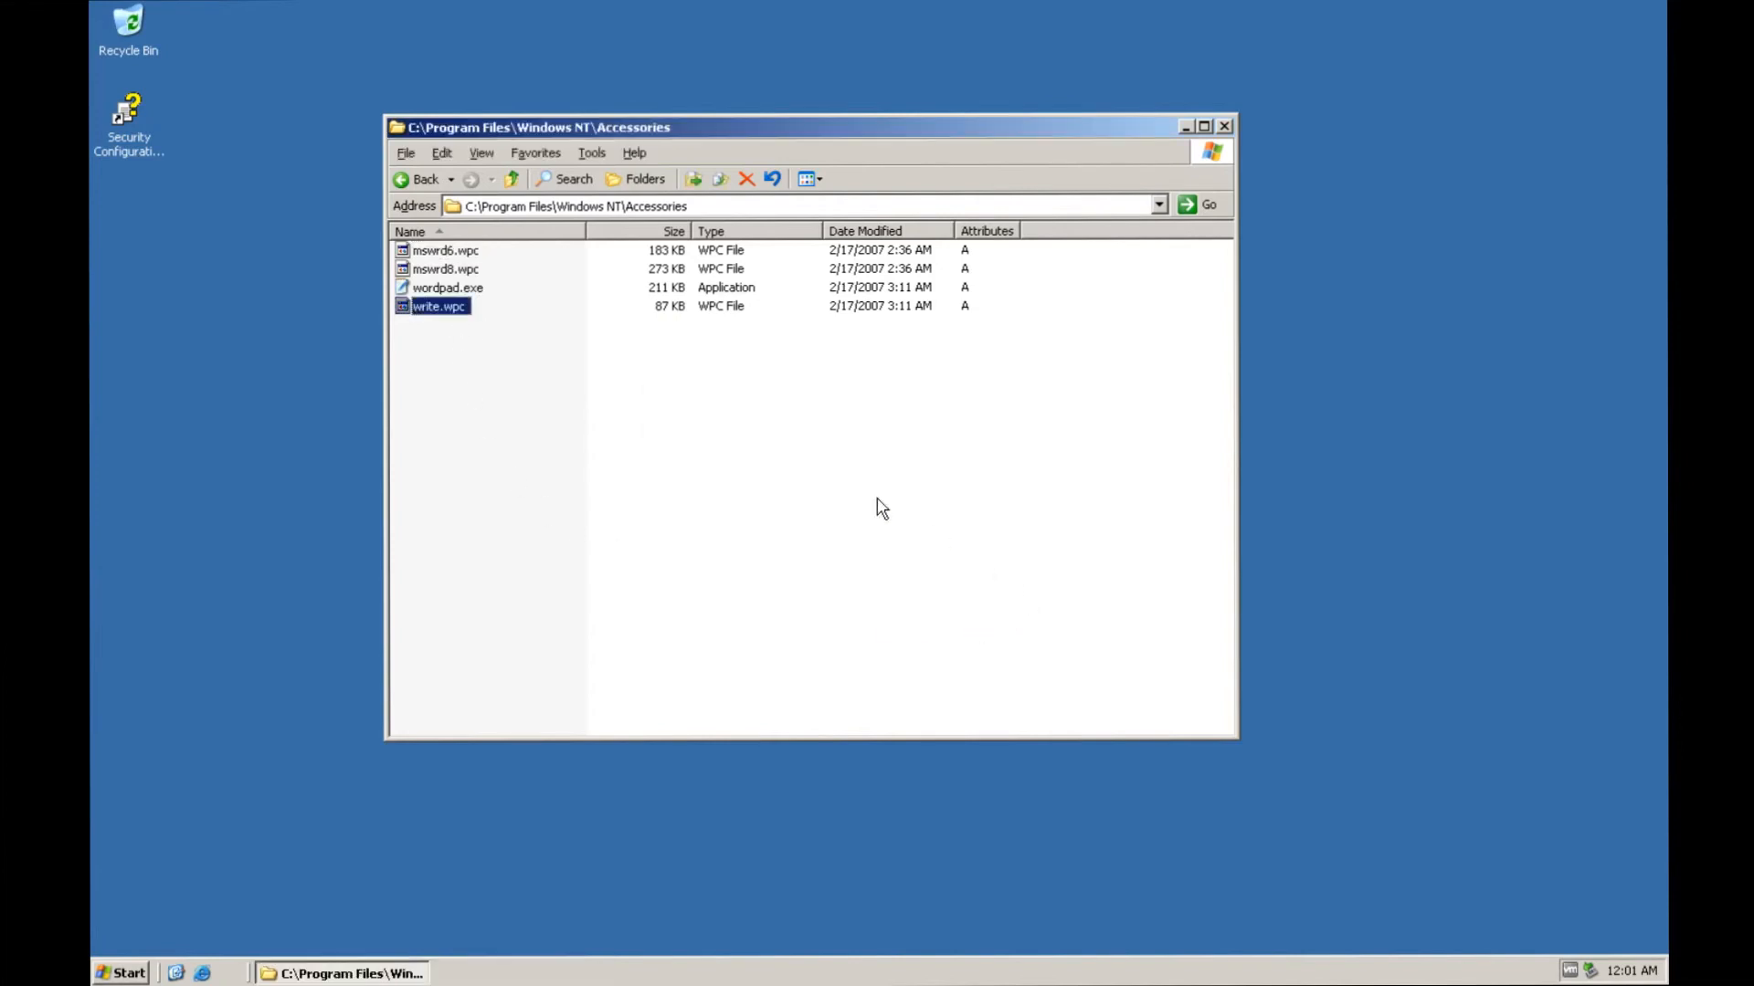
# Step: Try out wordpad.exe by entering and erasing "fig", and close it without saving the document
pyautogui.doubleClick(463, 288)
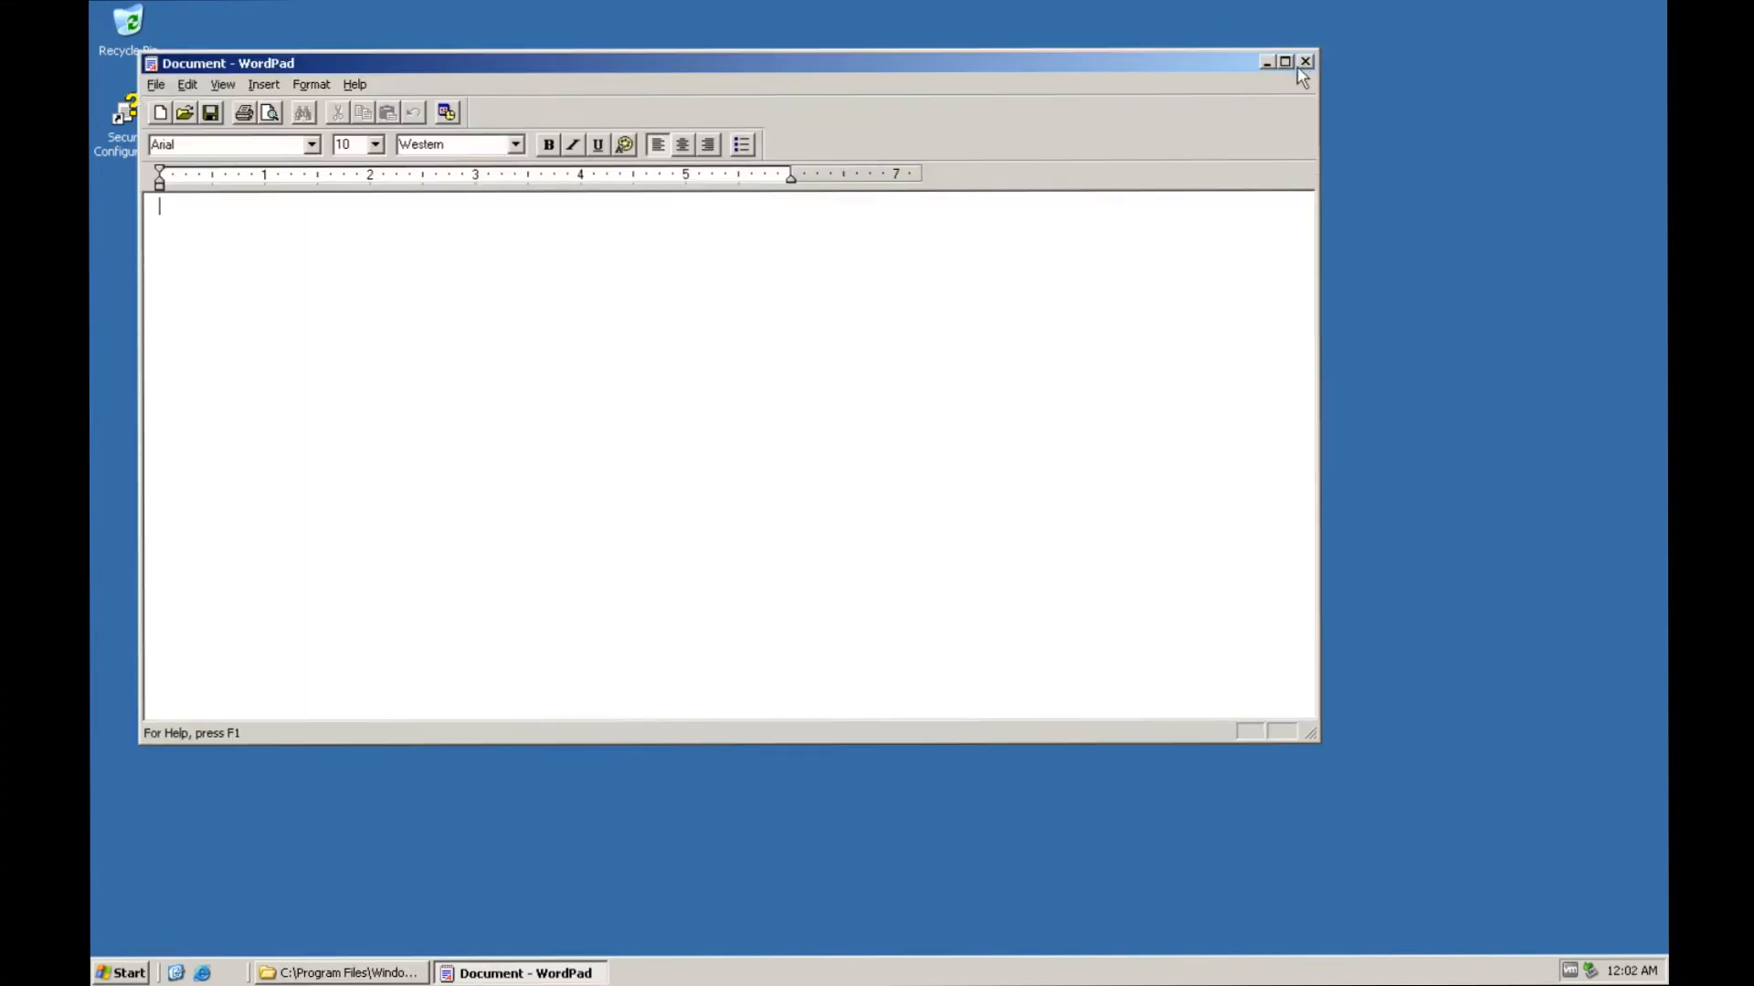
pyautogui.write('fig')
pyautogui.press('BackSpace')
pyautogui.press('BackSpace')
pyautogui.press('BackSpace')
pyautogui.click(1304, 61)
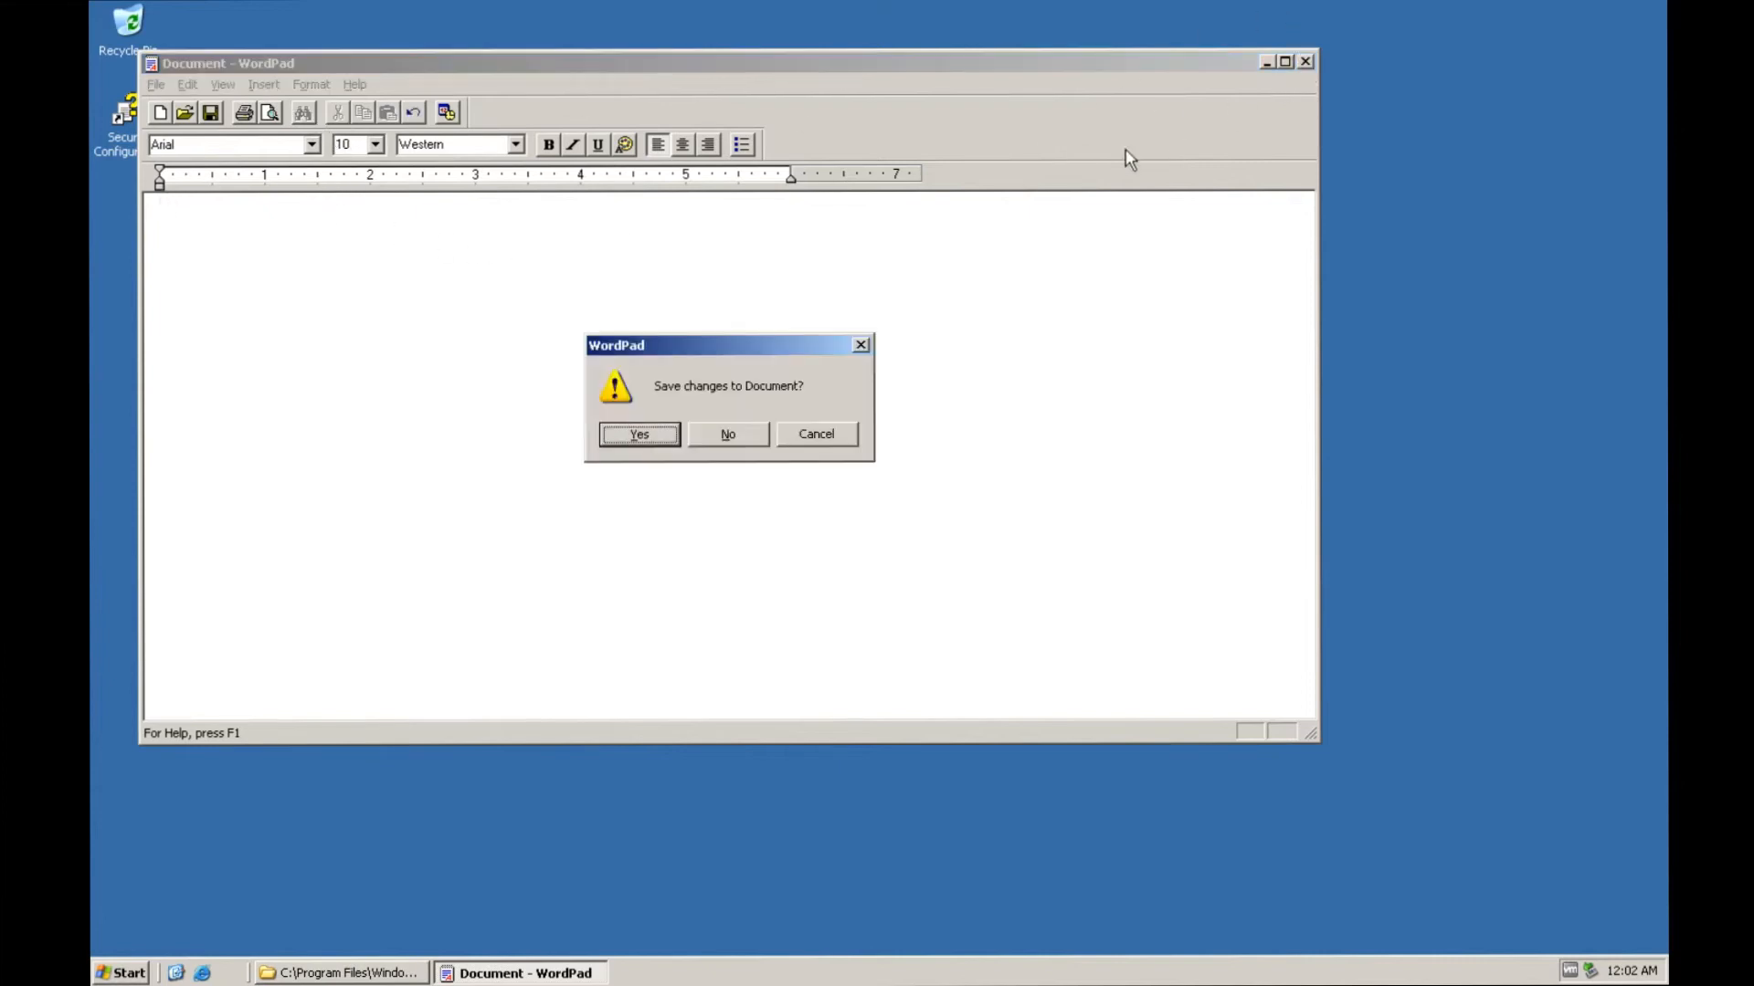
pyautogui.click(738, 433)
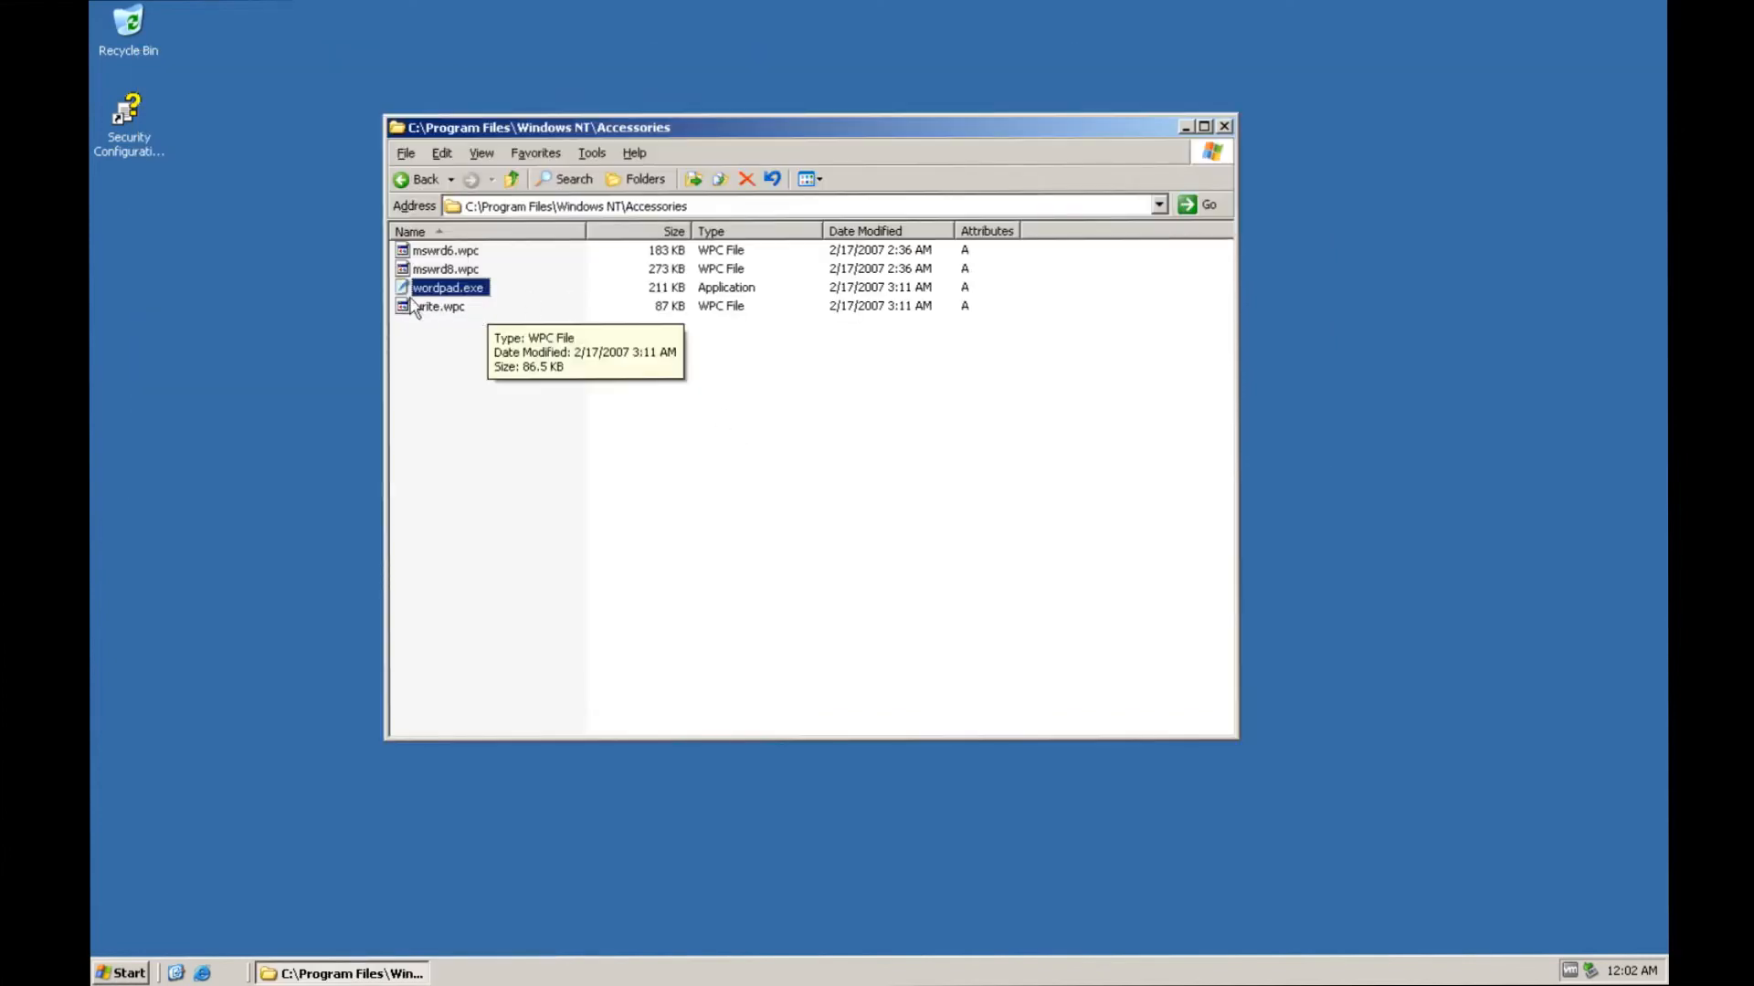
# Step: Go back from the Accessories folder to C:\Program Files and close the folder window
pyautogui.rightClick(365, 263)
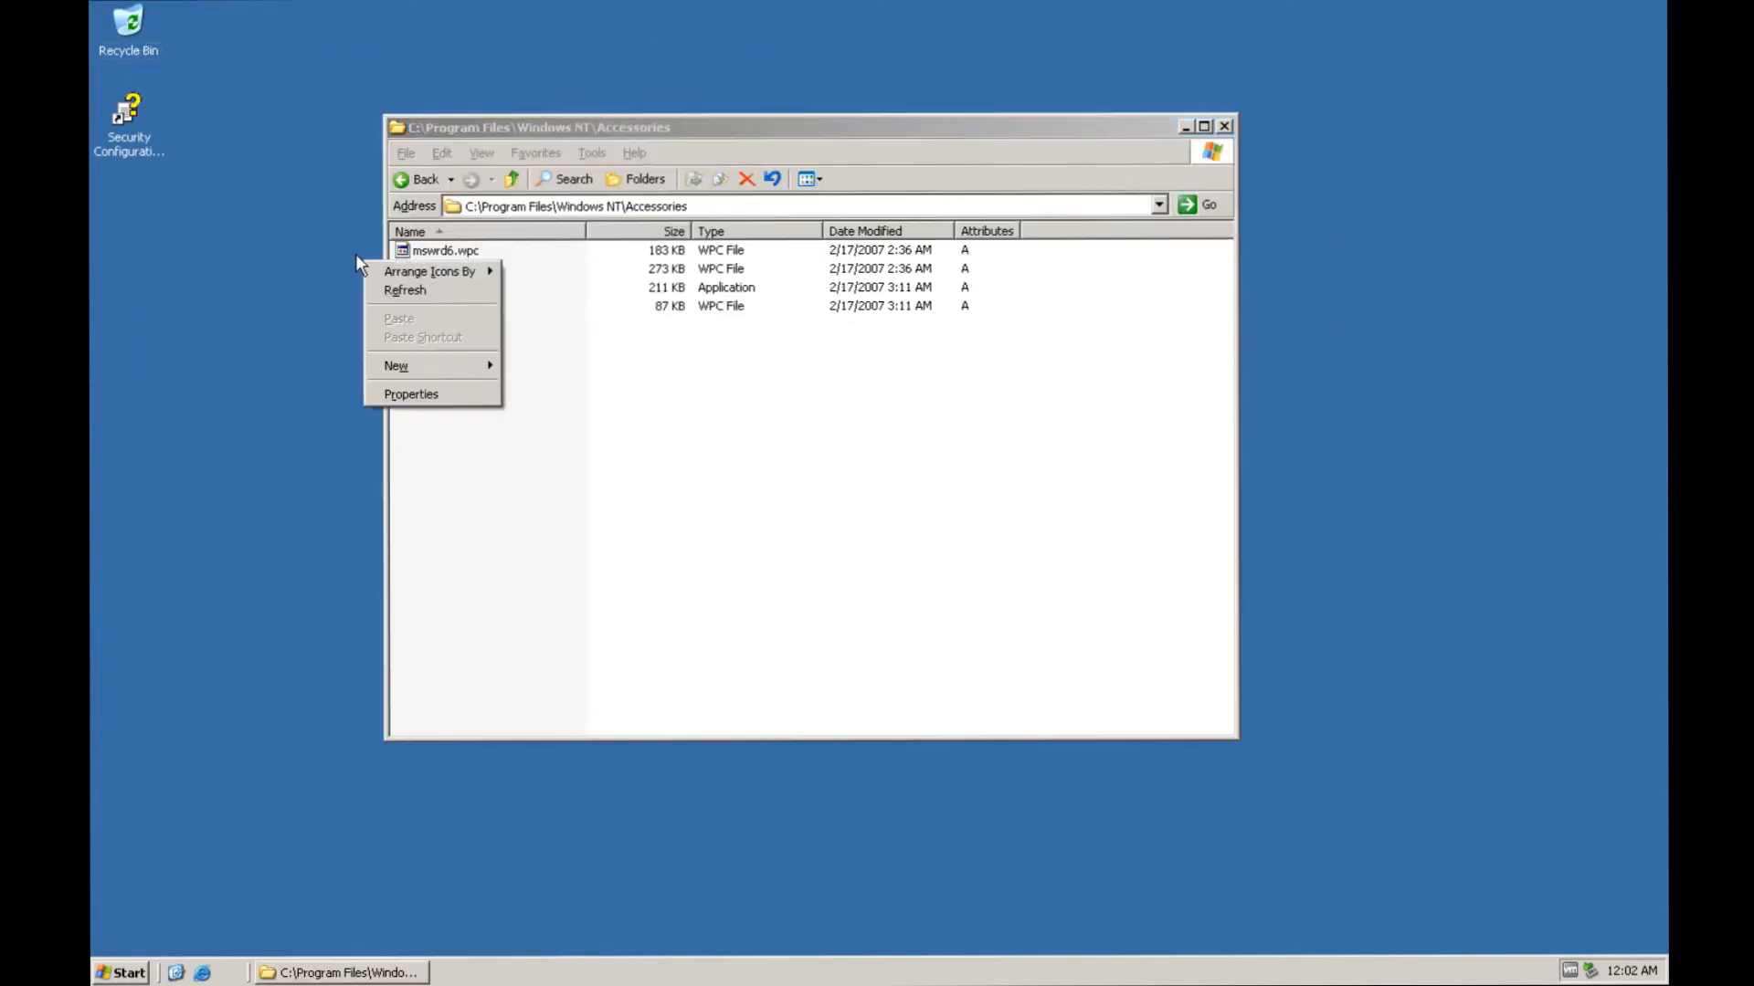
pyautogui.click(501, 431)
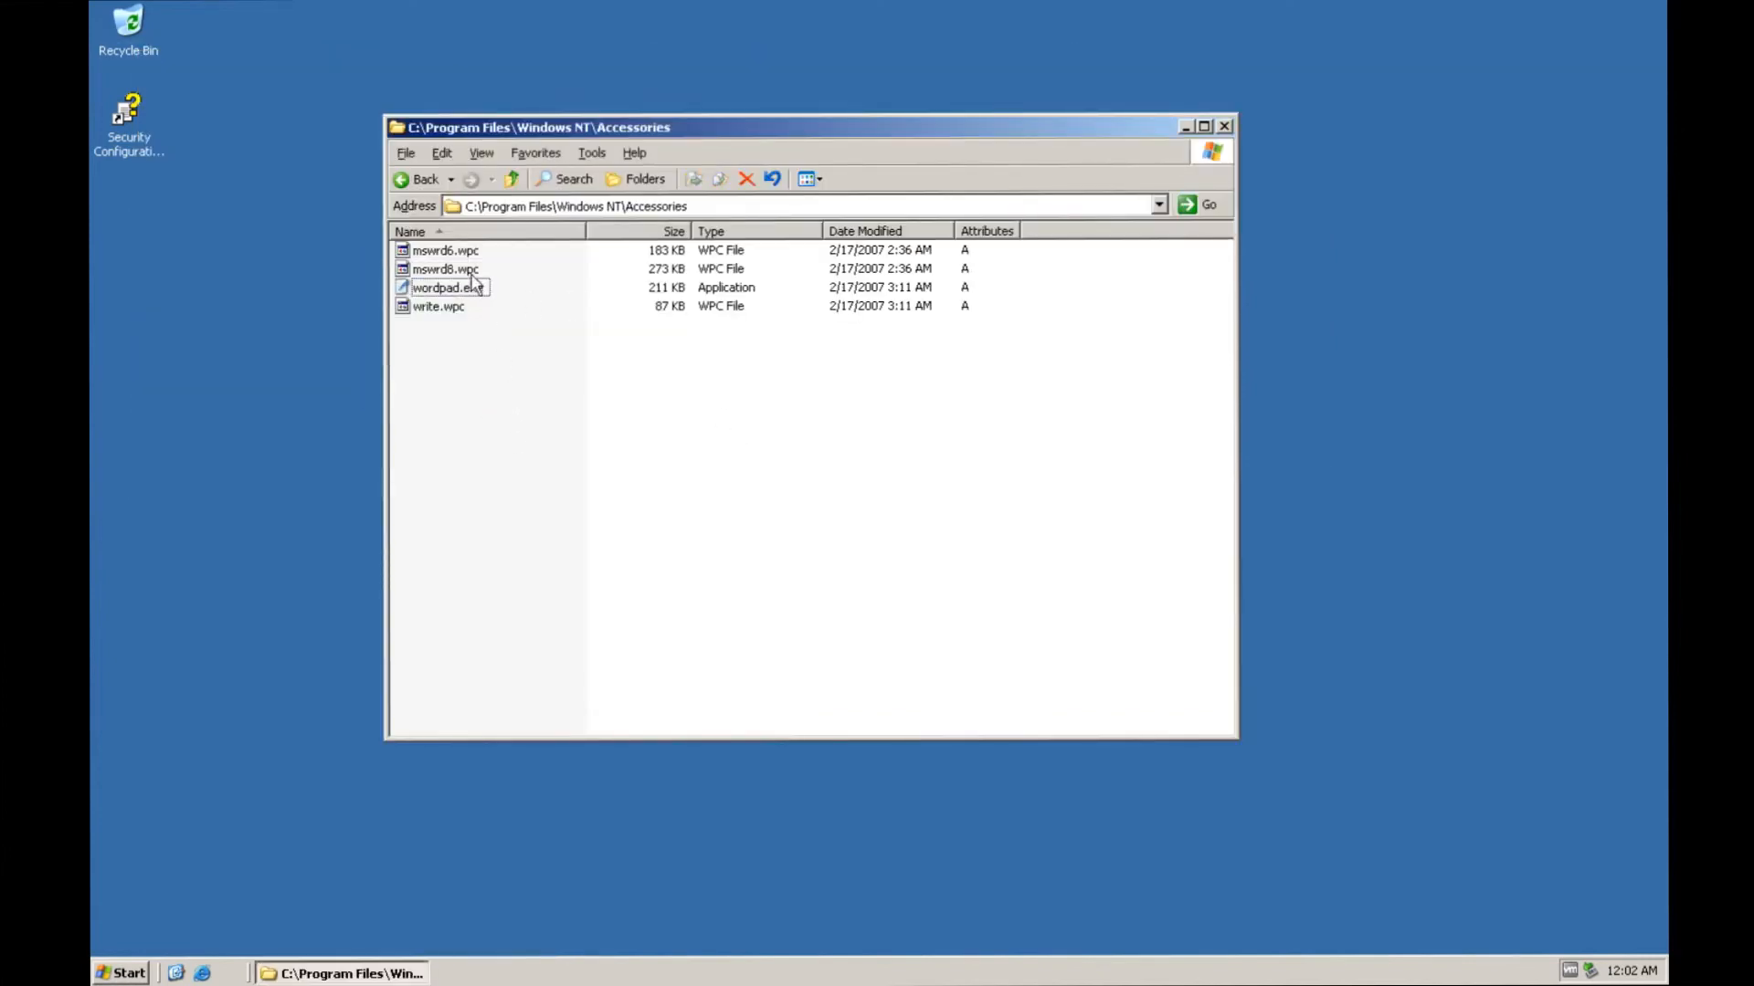
pyautogui.click(416, 179)
pyautogui.click(416, 180)
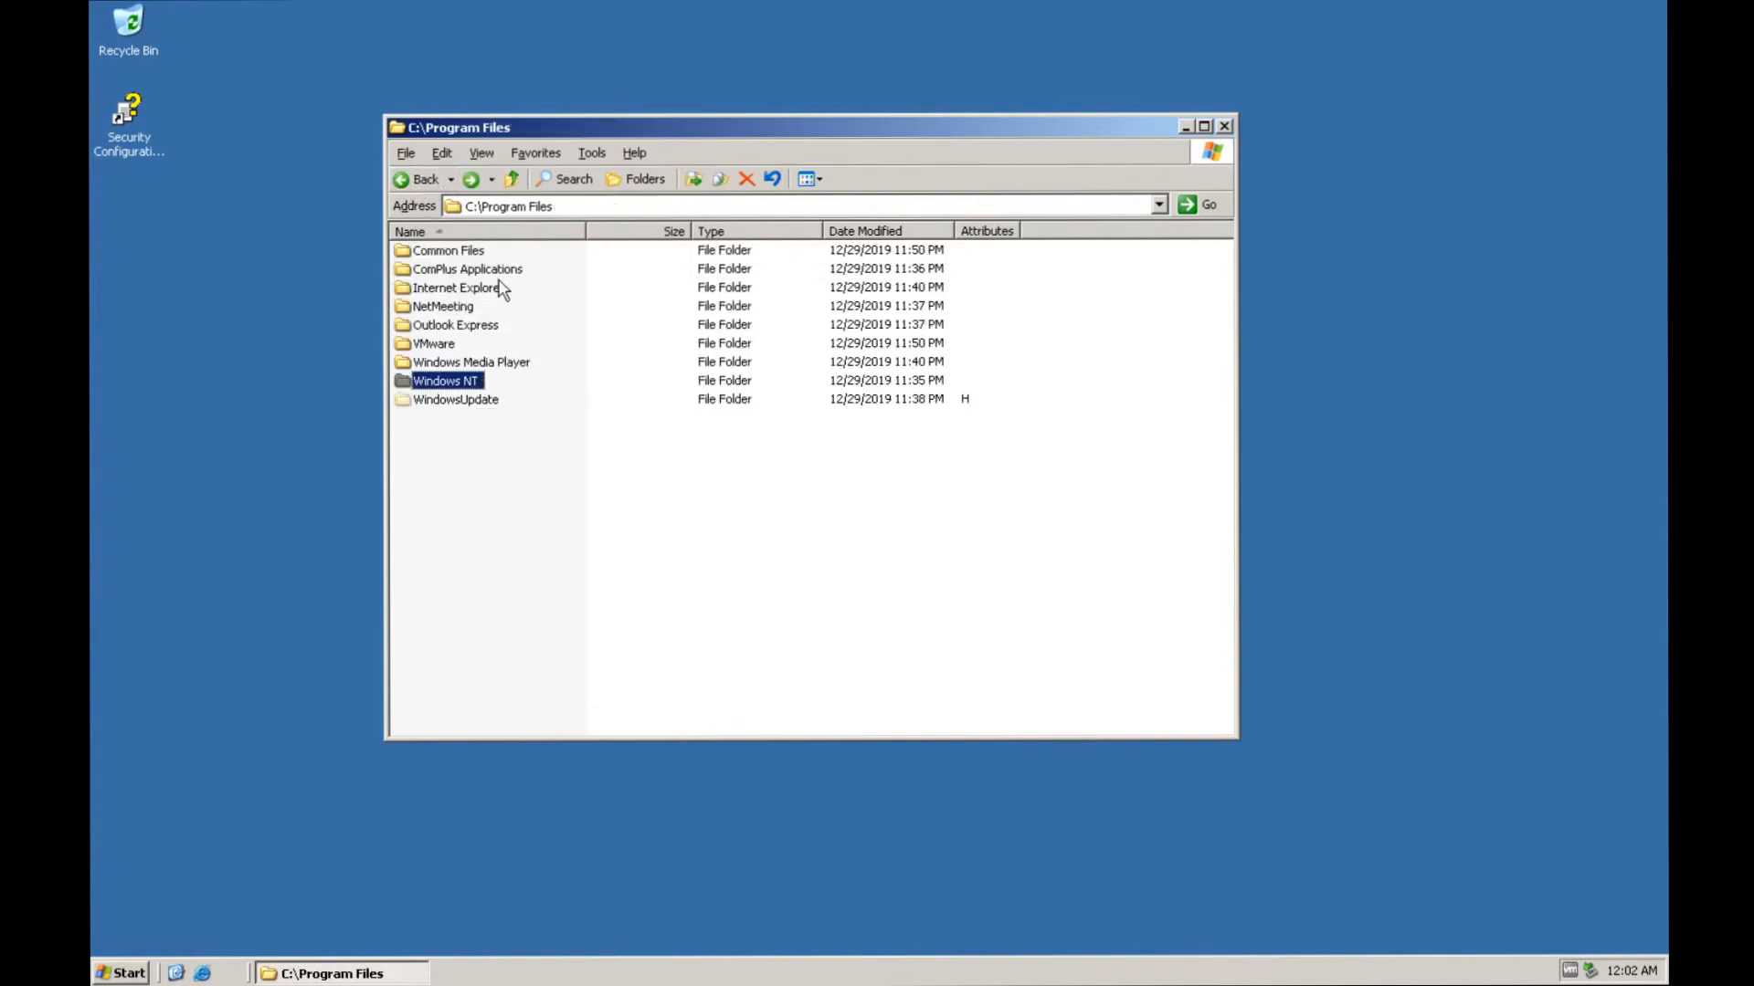
pyautogui.click(1224, 125)
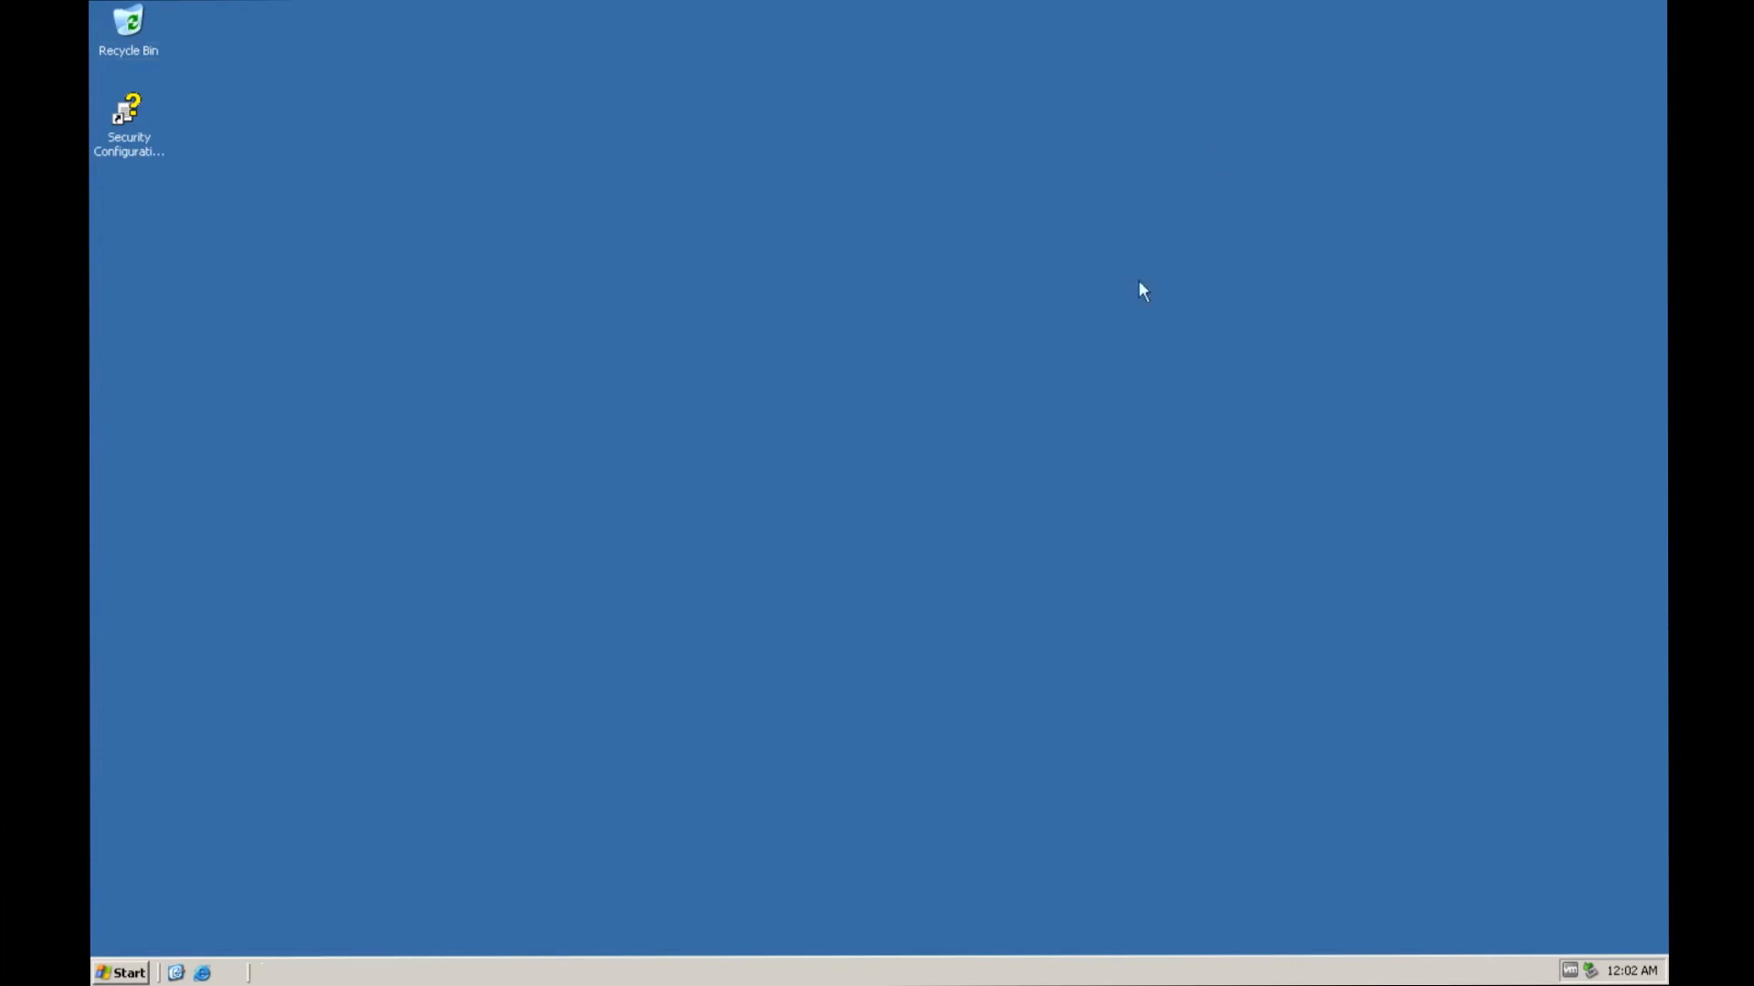
# Step: Launch Windows Media Player 10 and complete its first-run setup with the default options and all file types kept
pyautogui.click(105, 977)
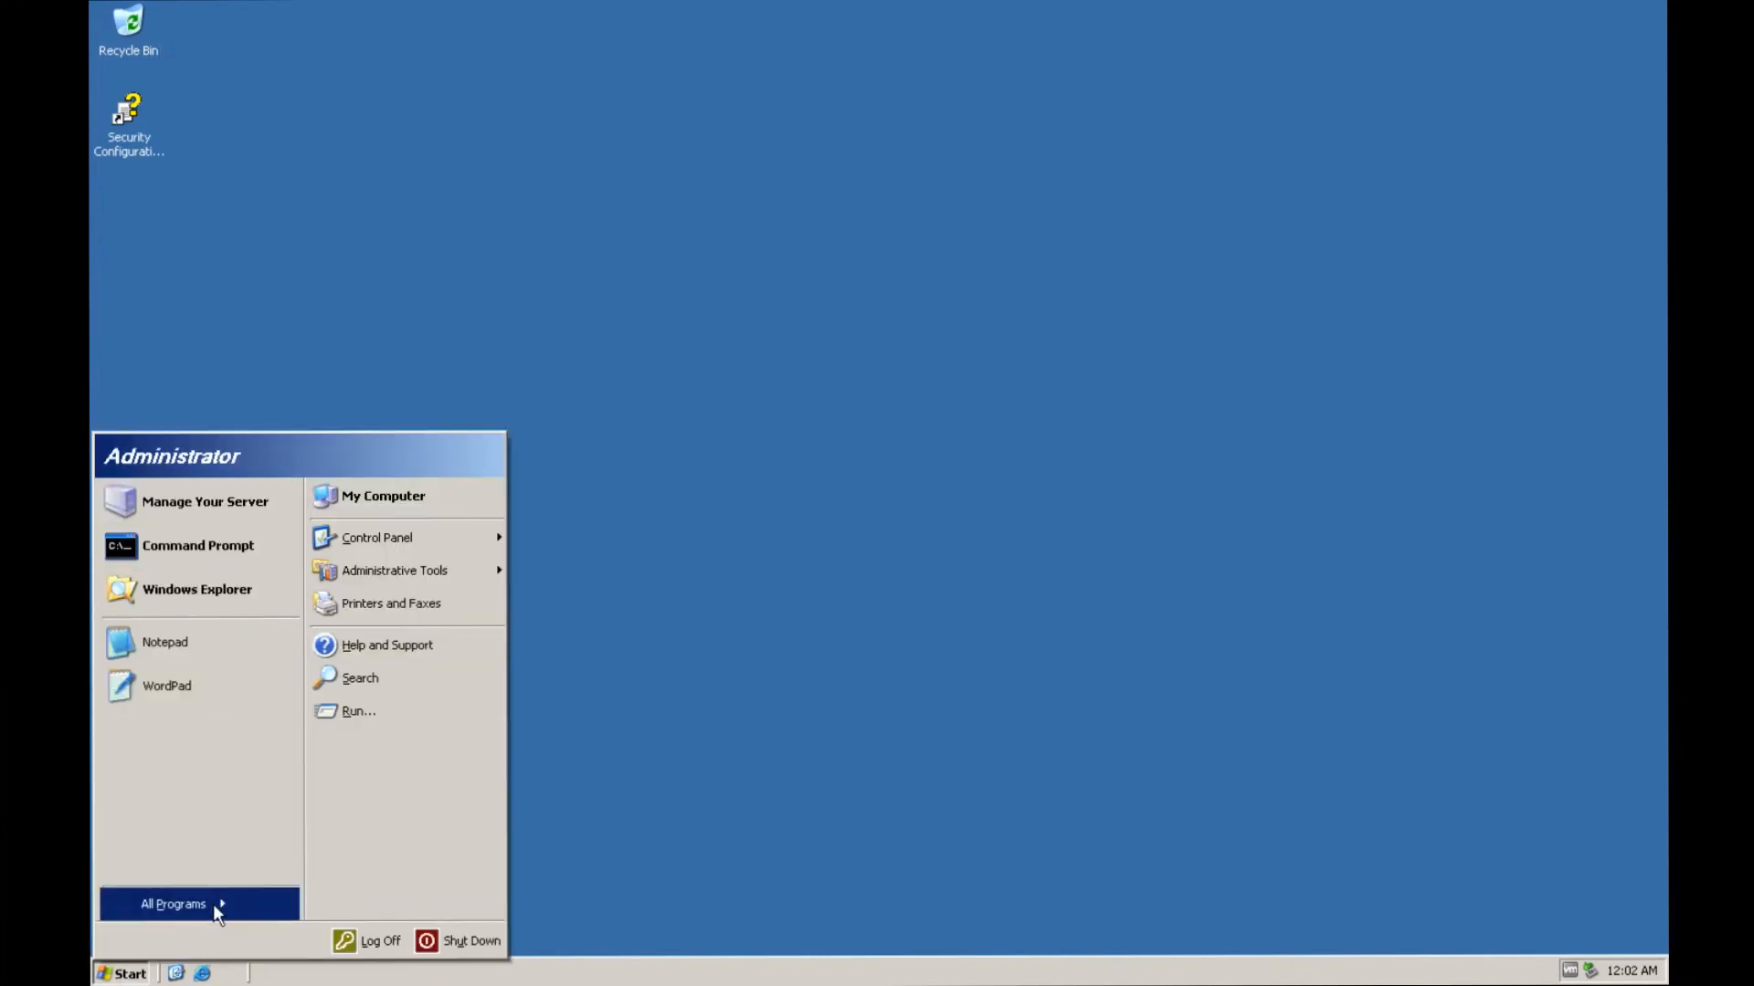
pyautogui.moveTo(212, 903)
pyautogui.moveTo(349, 797)
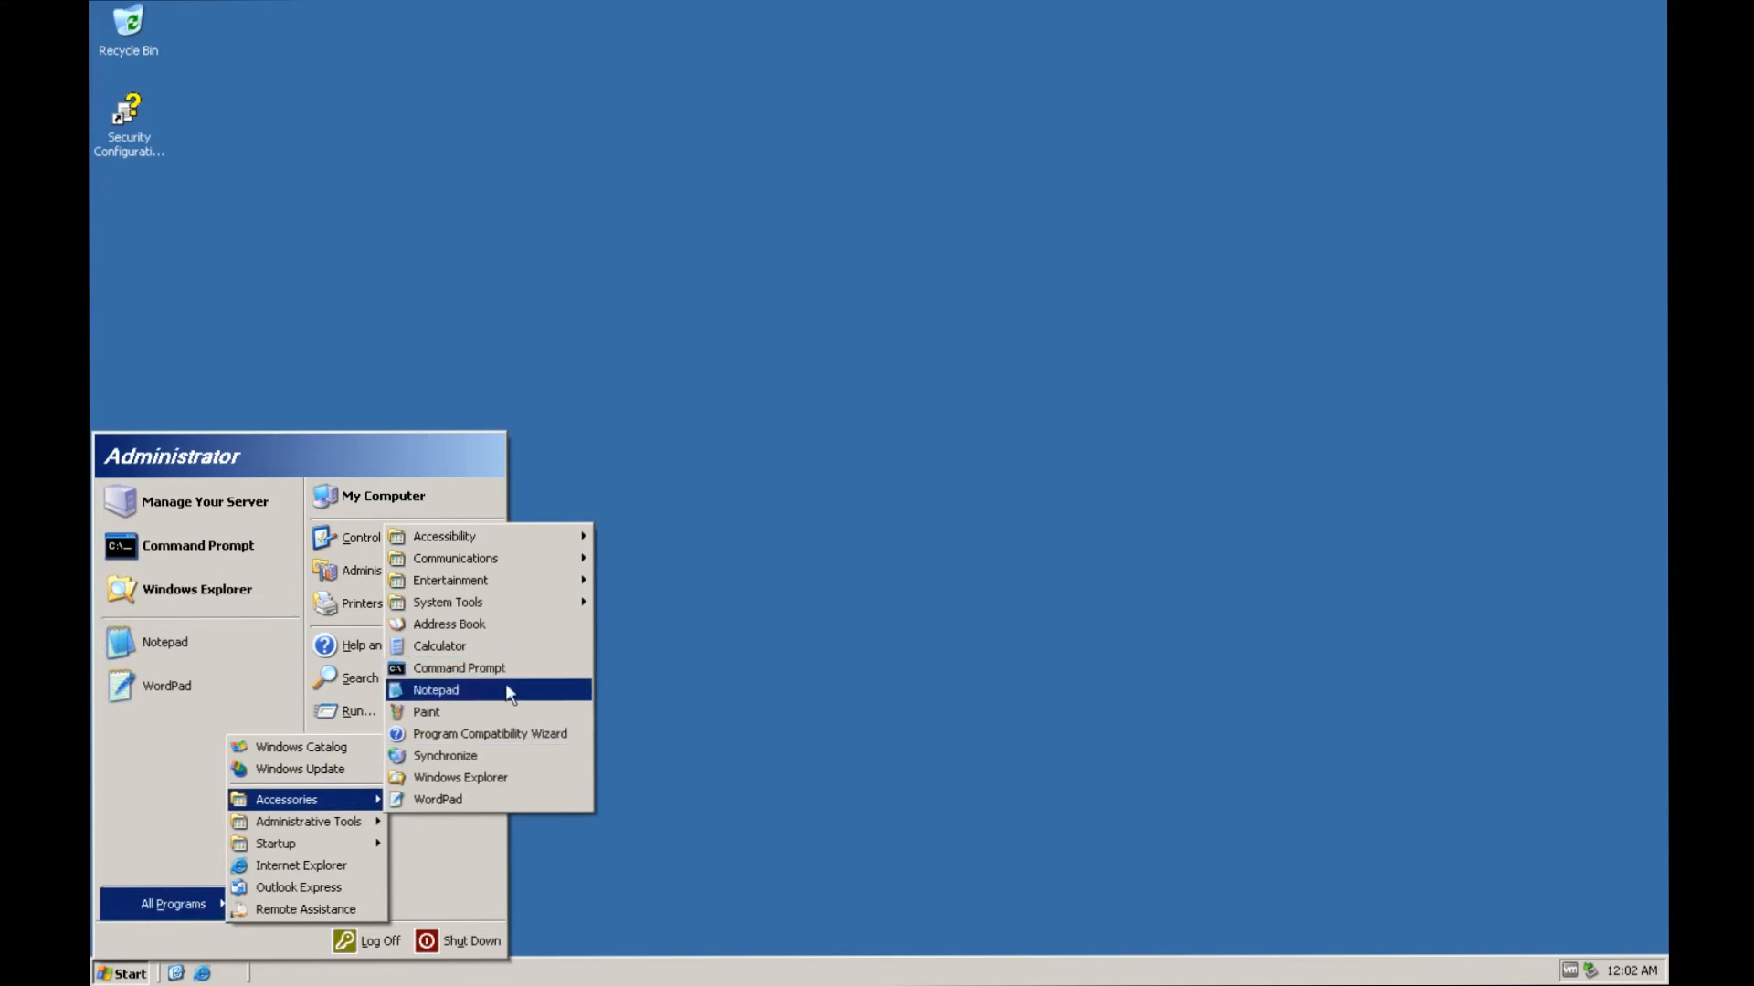
pyautogui.moveTo(508, 540)
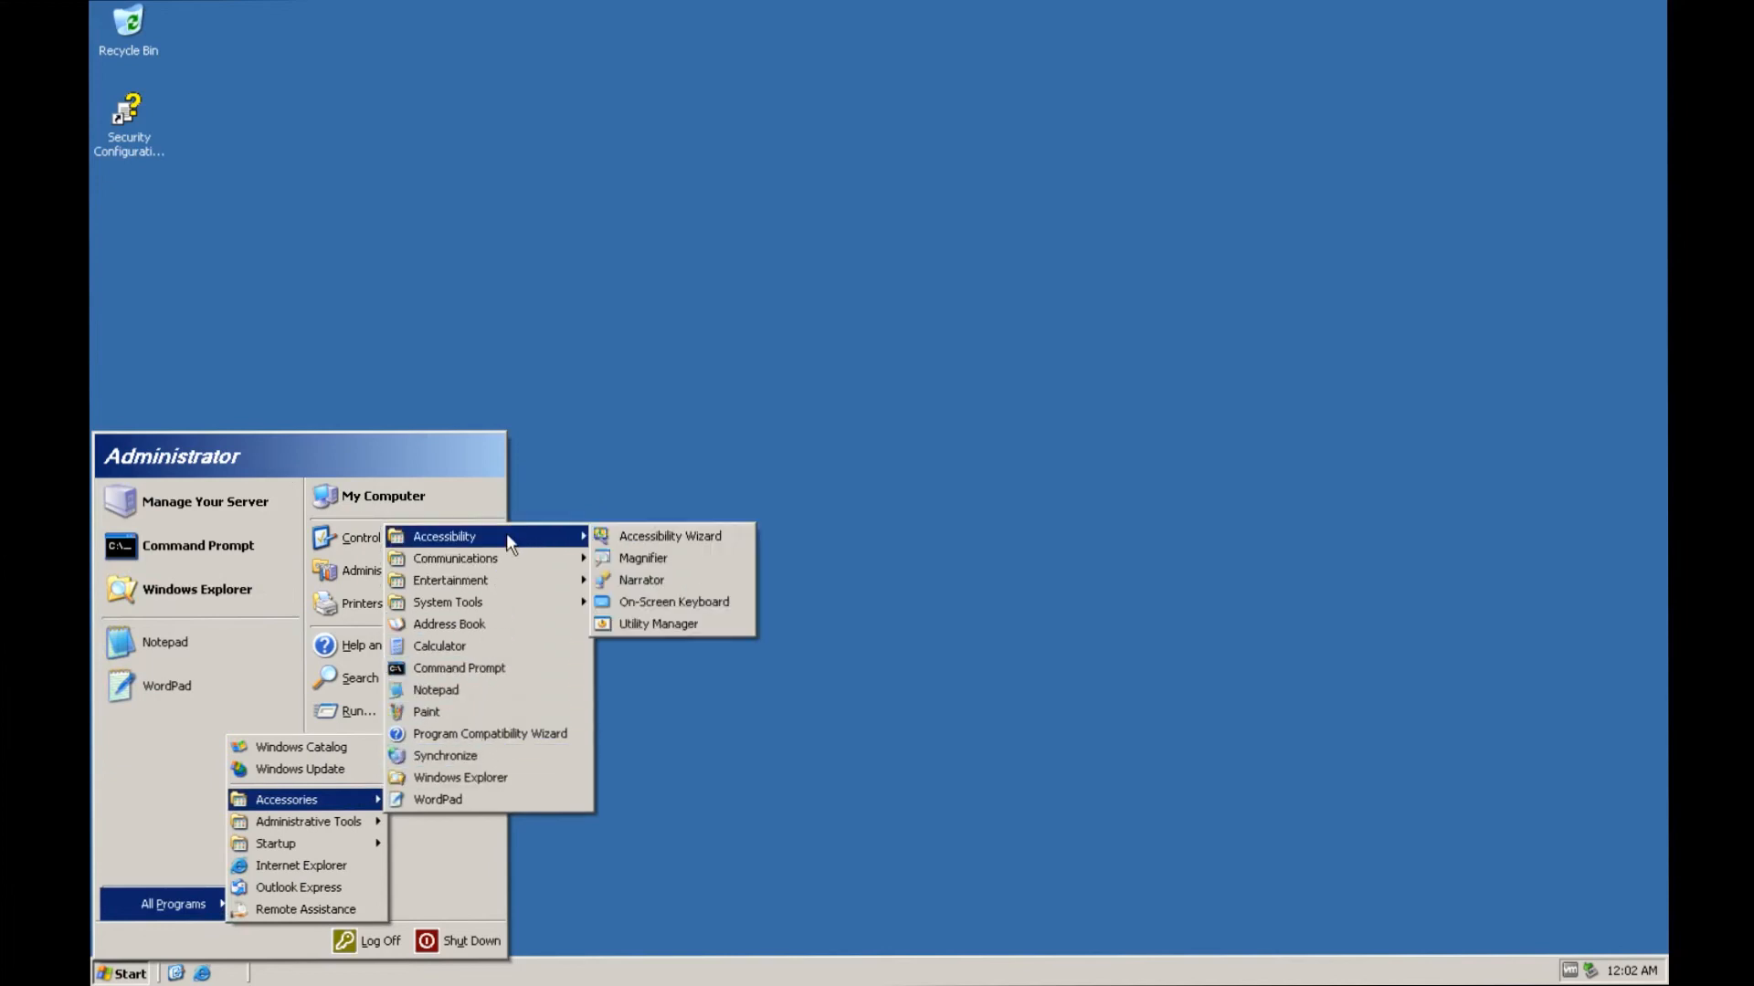
pyautogui.click(661, 622)
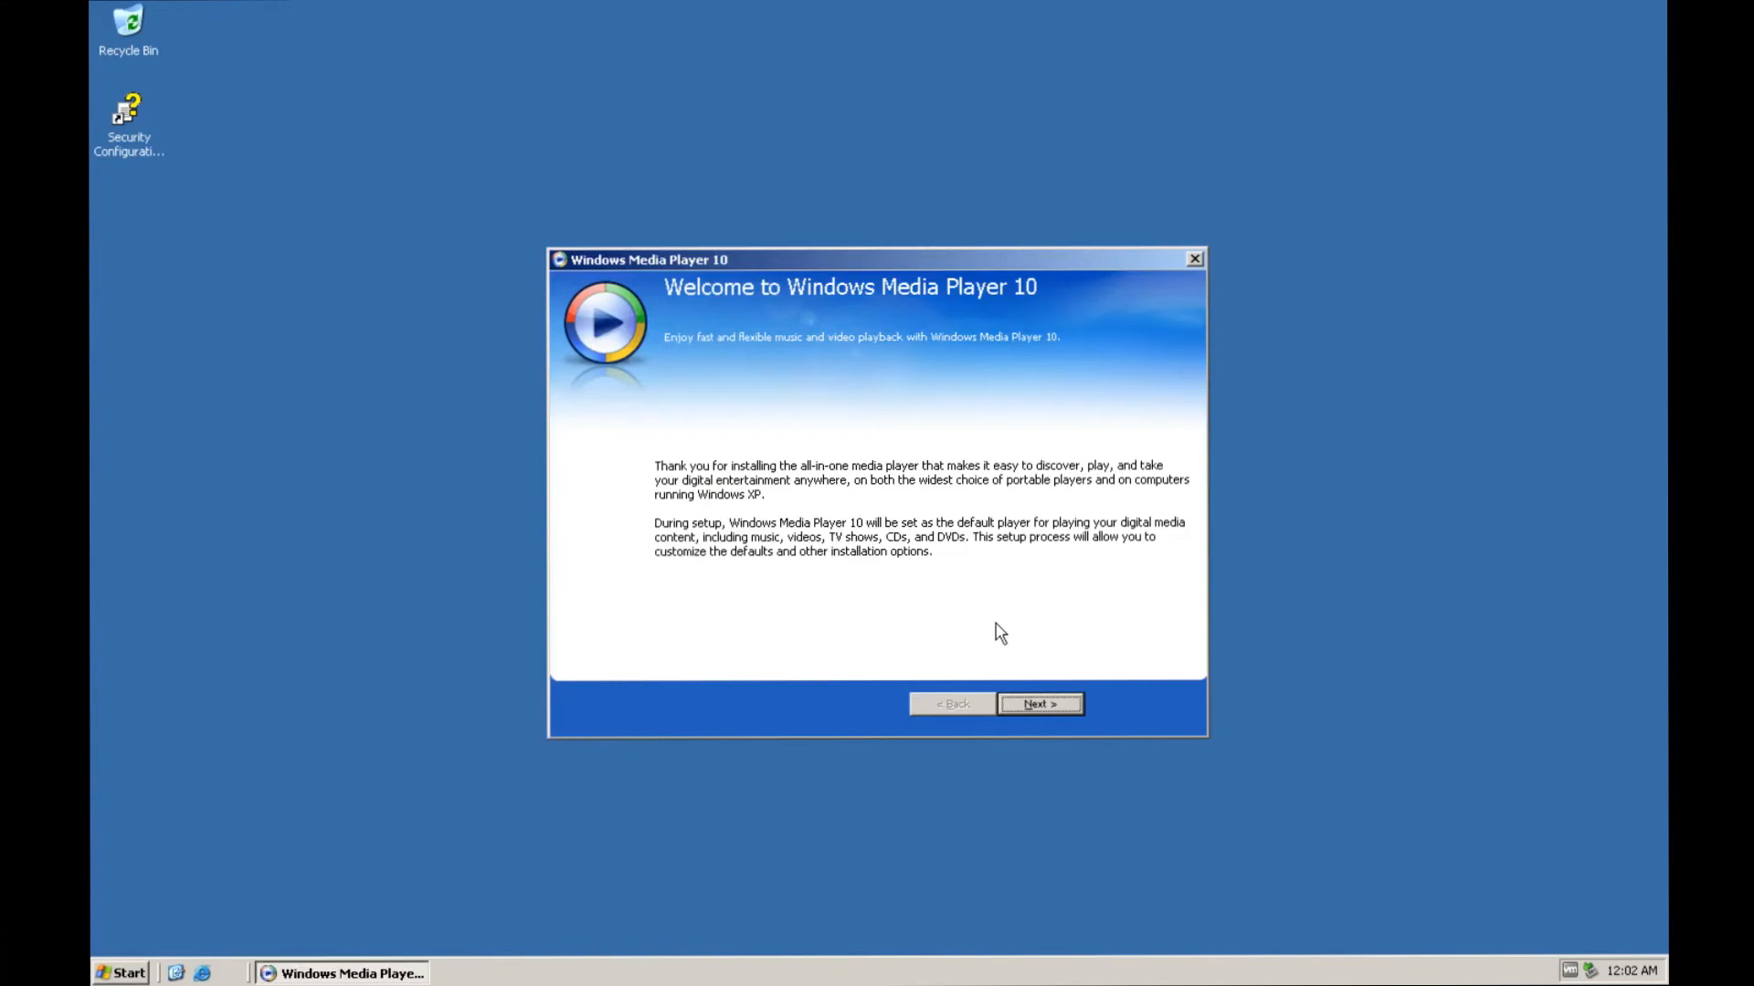
pyautogui.click(1052, 703)
pyautogui.click(1052, 704)
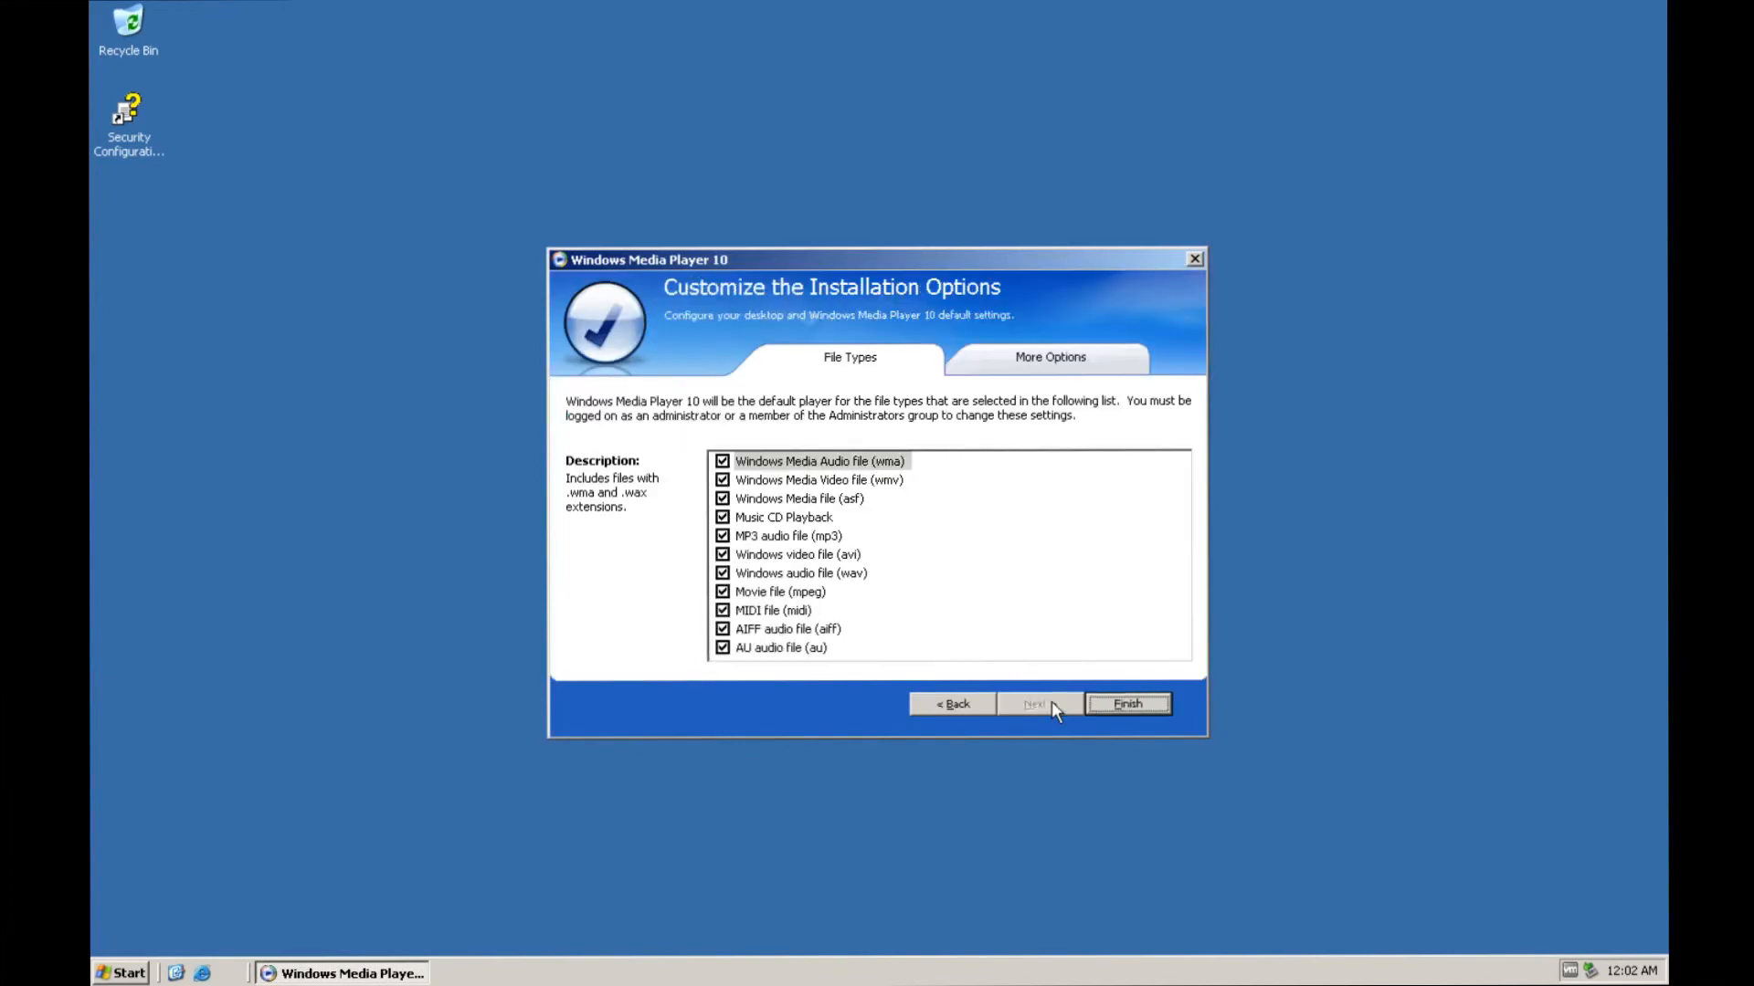
pyautogui.click(1114, 703)
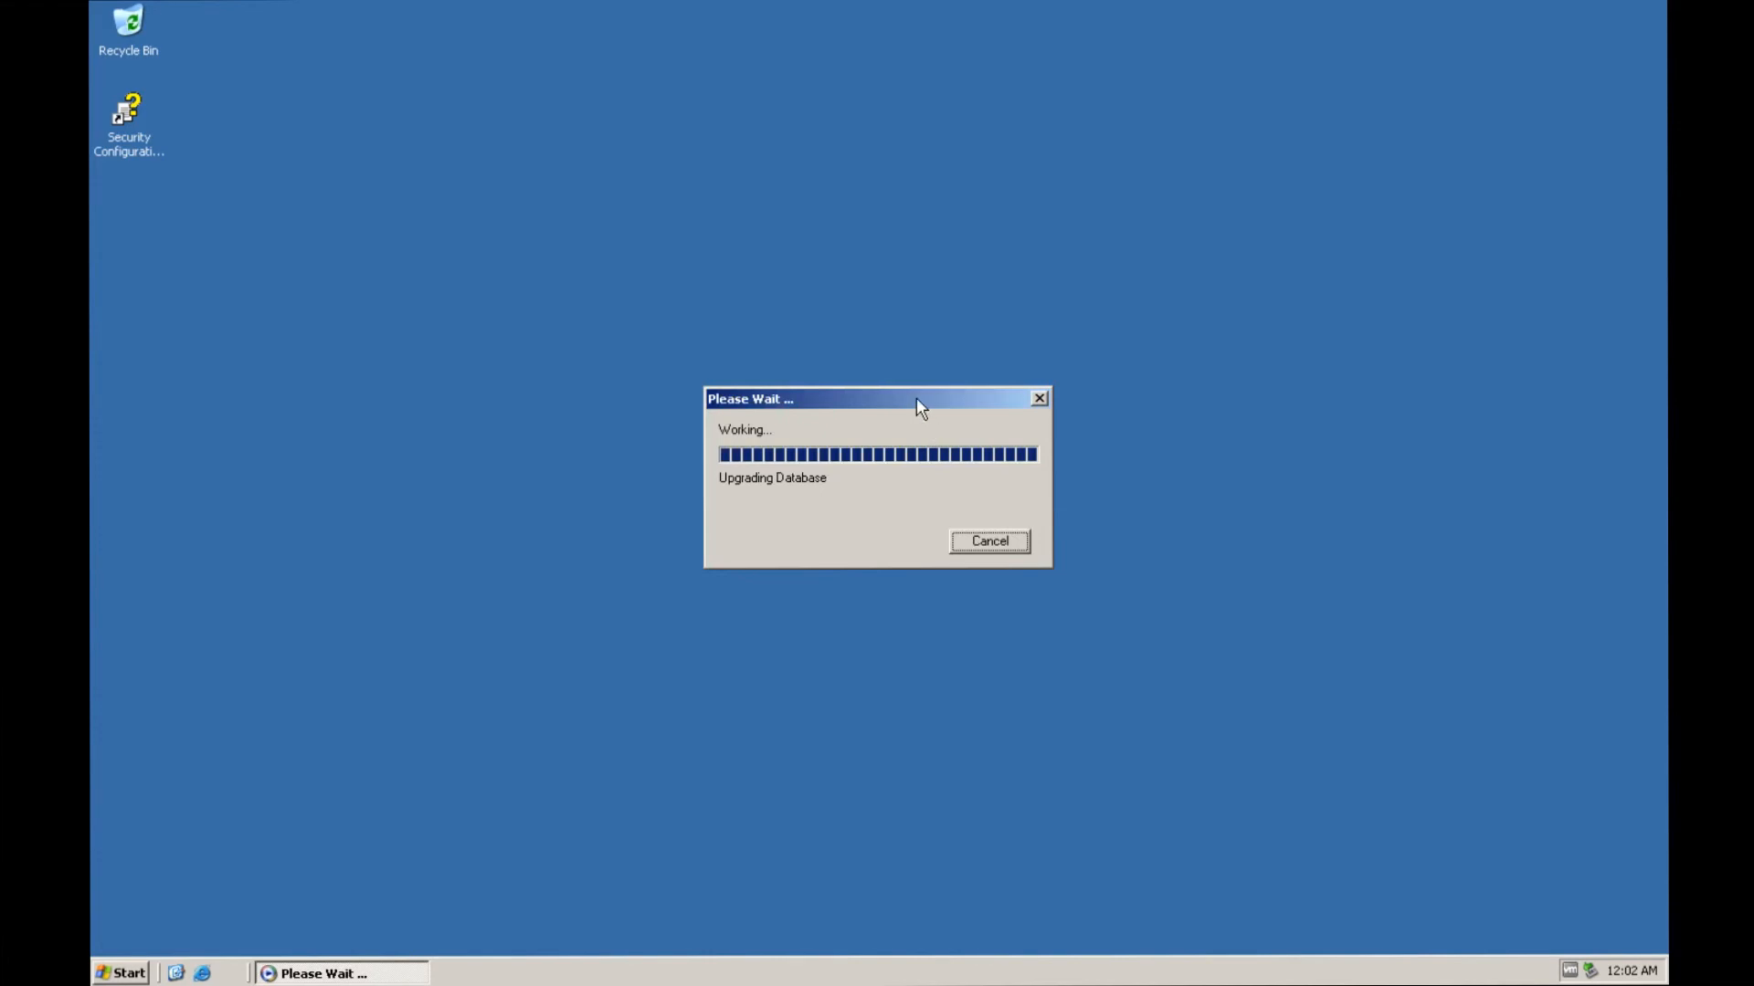
pyautogui.moveTo(917, 398); pyautogui.dragTo(873, 350)
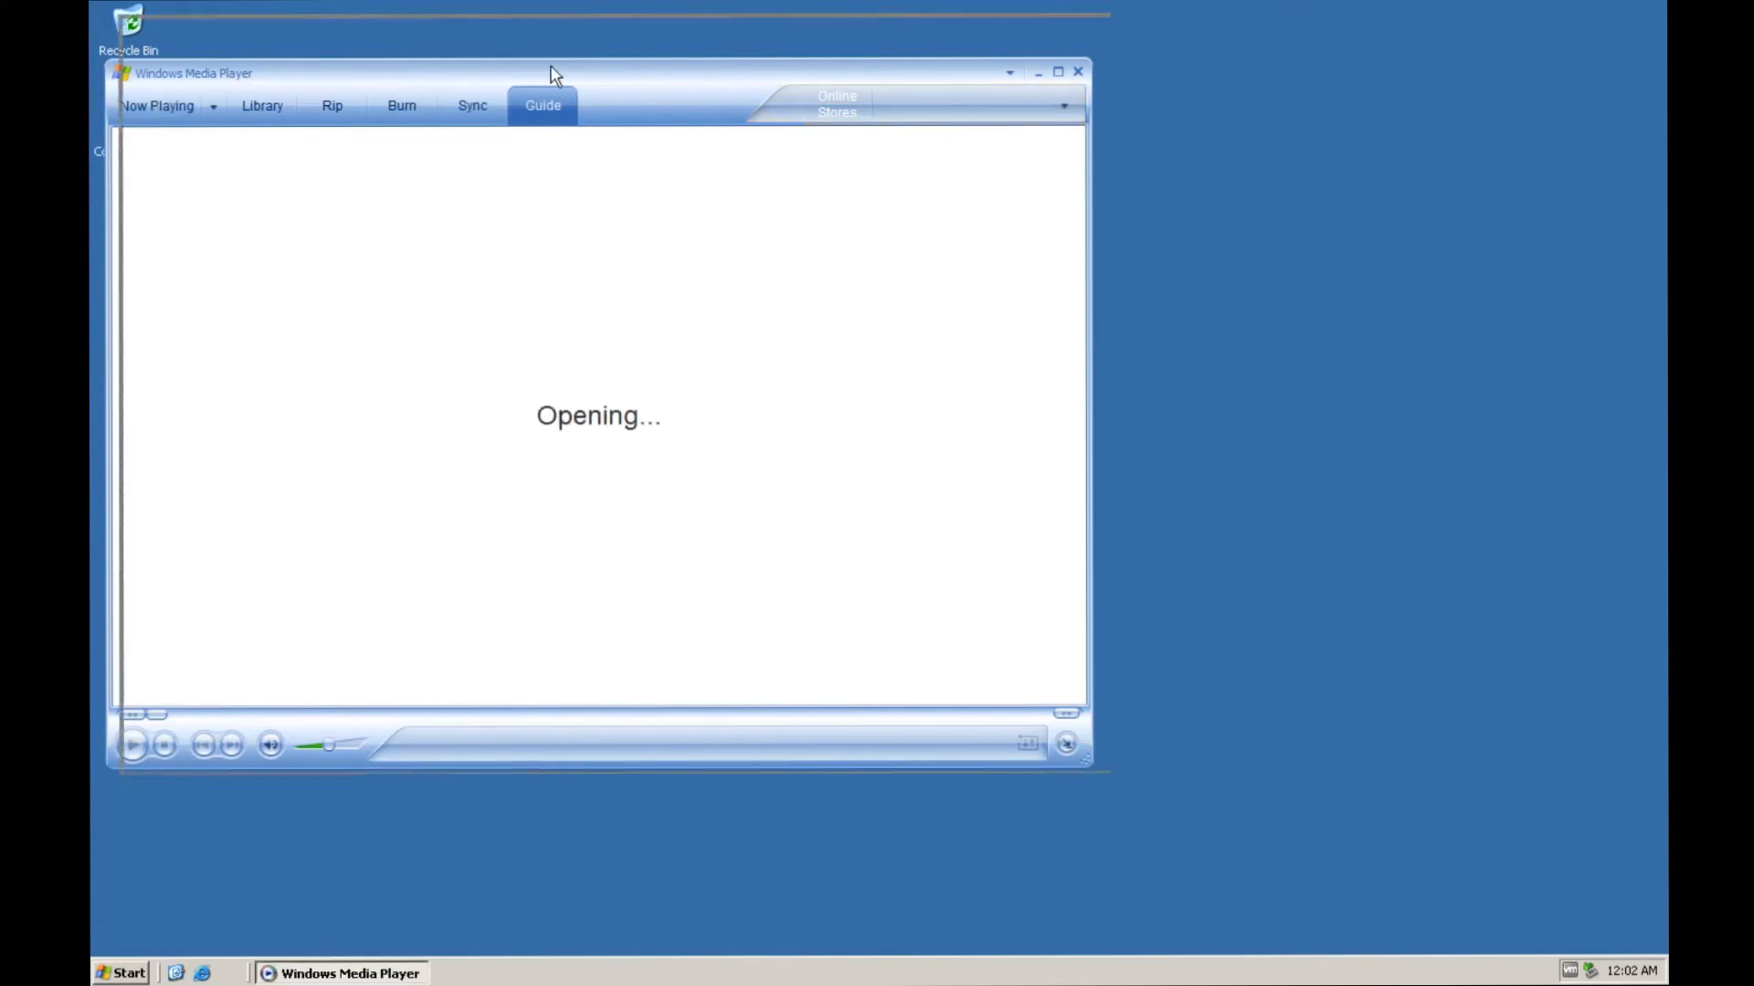
# Step: Centre the Windows Media Player window, accept the secure connection alert, check the online stores list, and close the player
pyautogui.moveTo(548, 66); pyautogui.dragTo(861, 146)
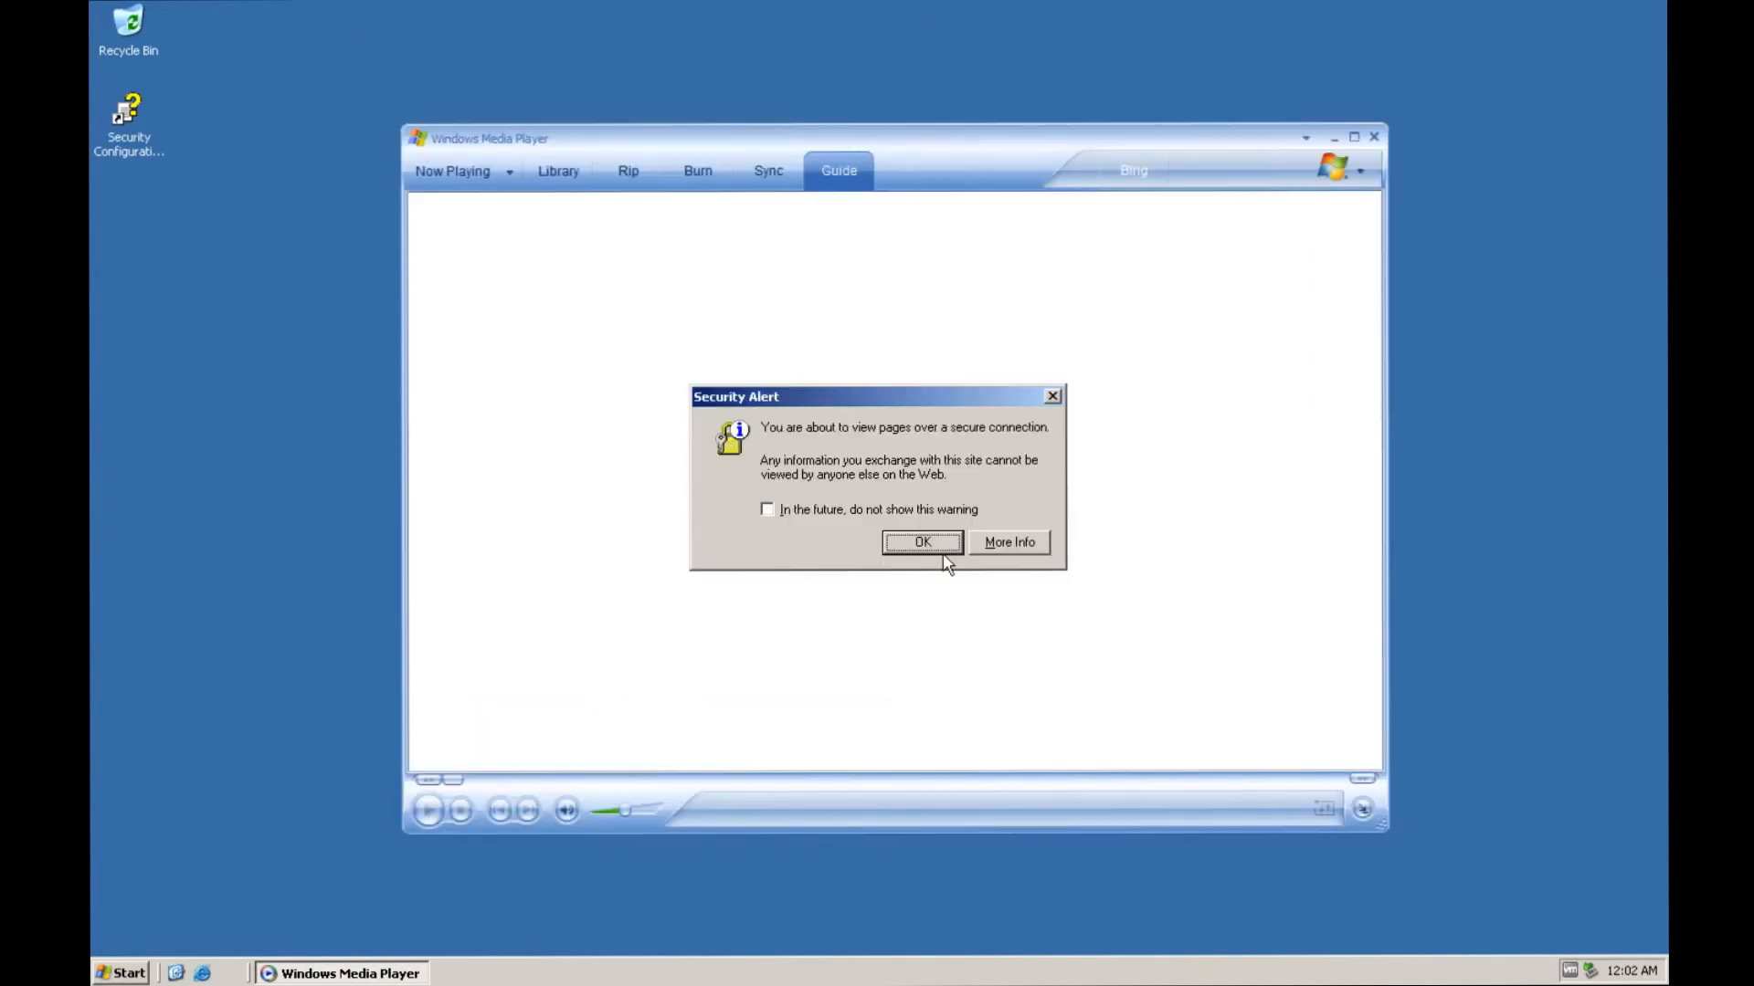
pyautogui.click(939, 550)
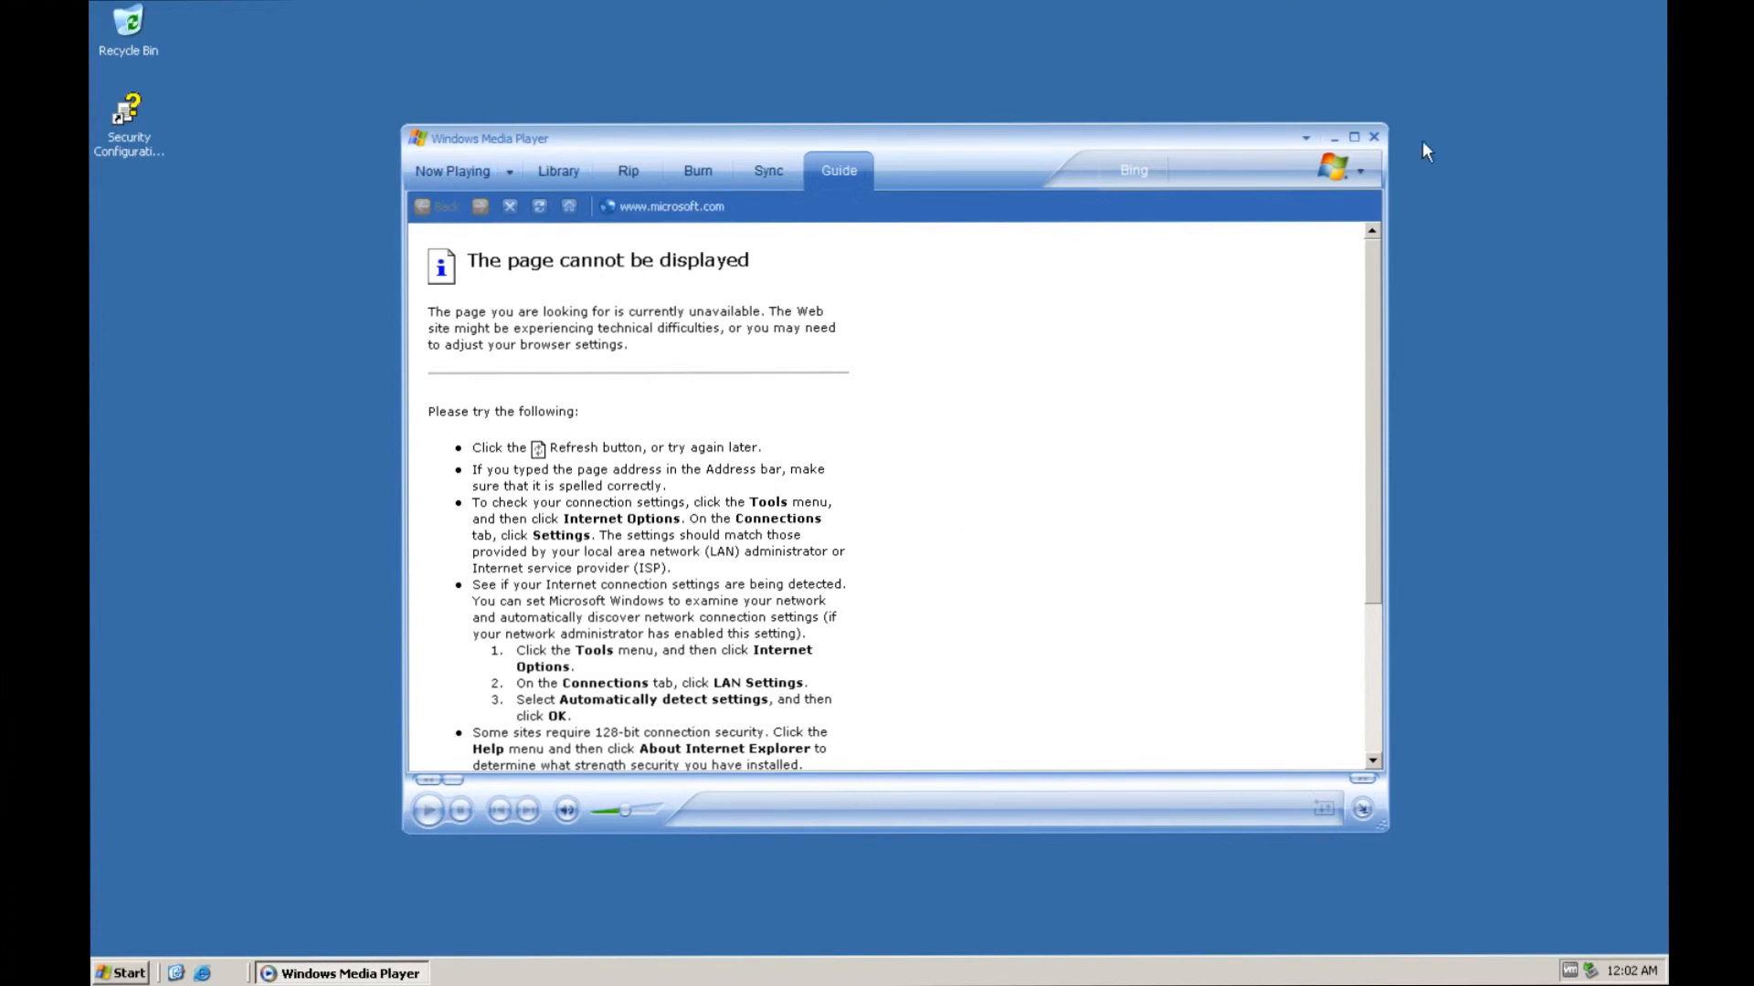
pyautogui.click(1361, 174)
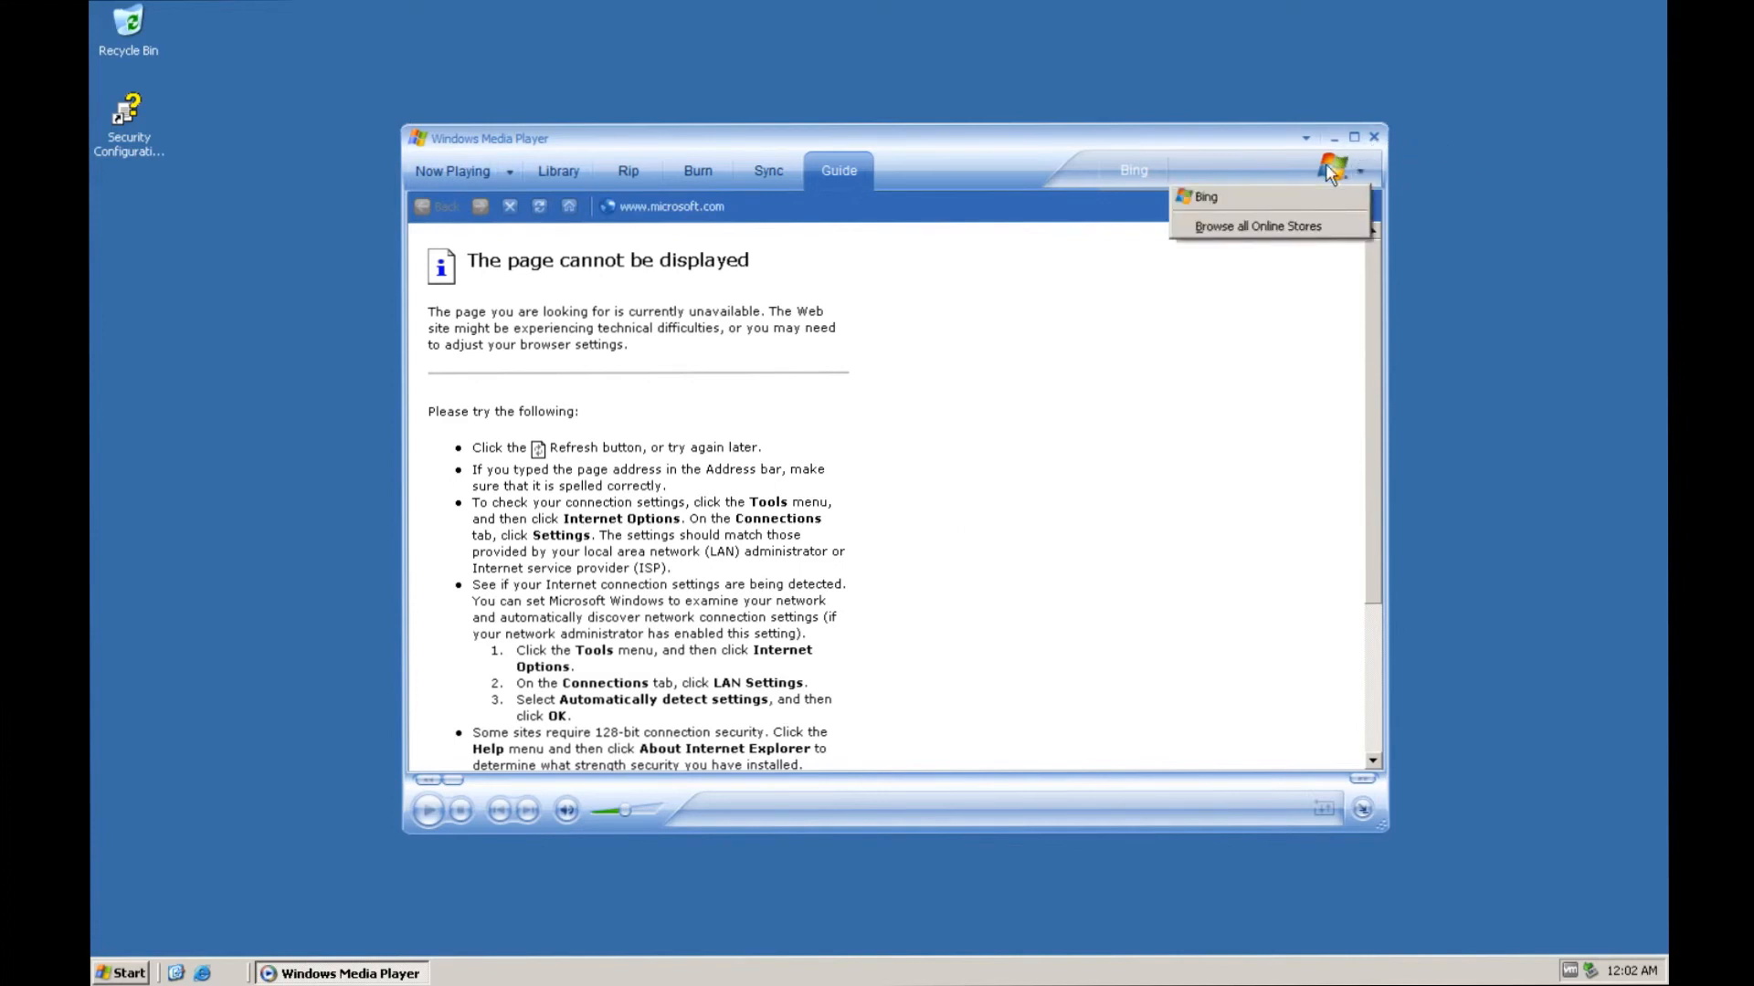
pyautogui.click(1299, 165)
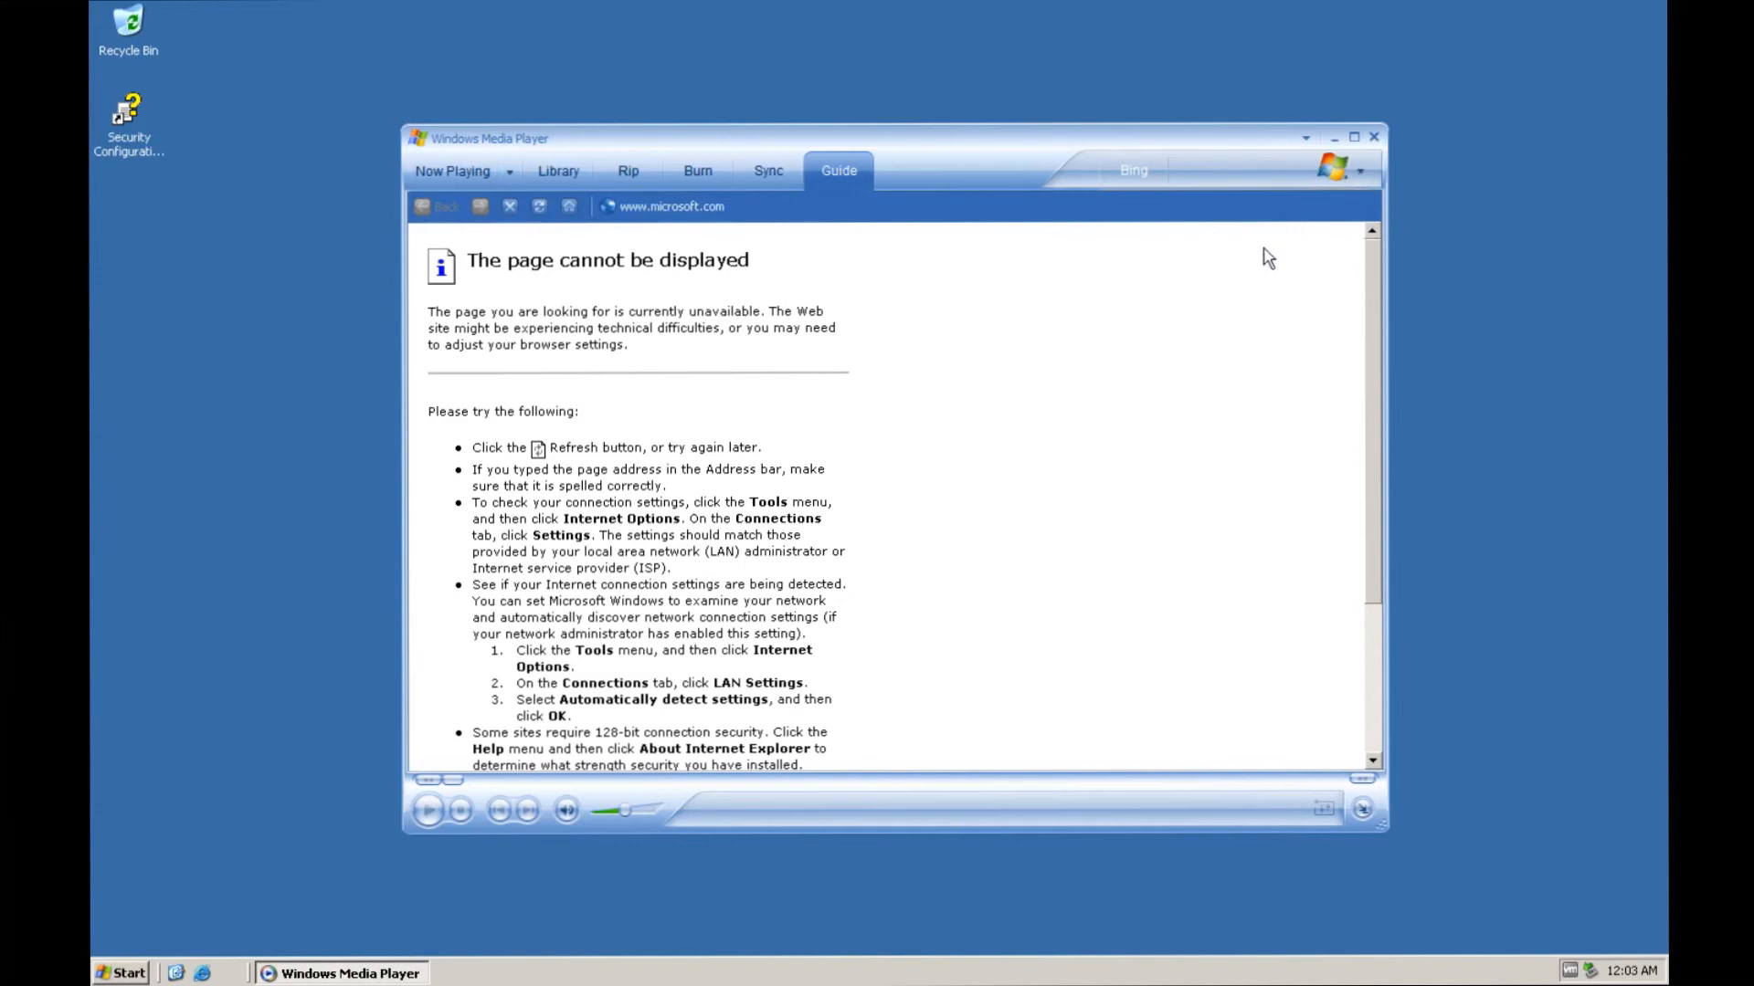
pyautogui.click(1375, 138)
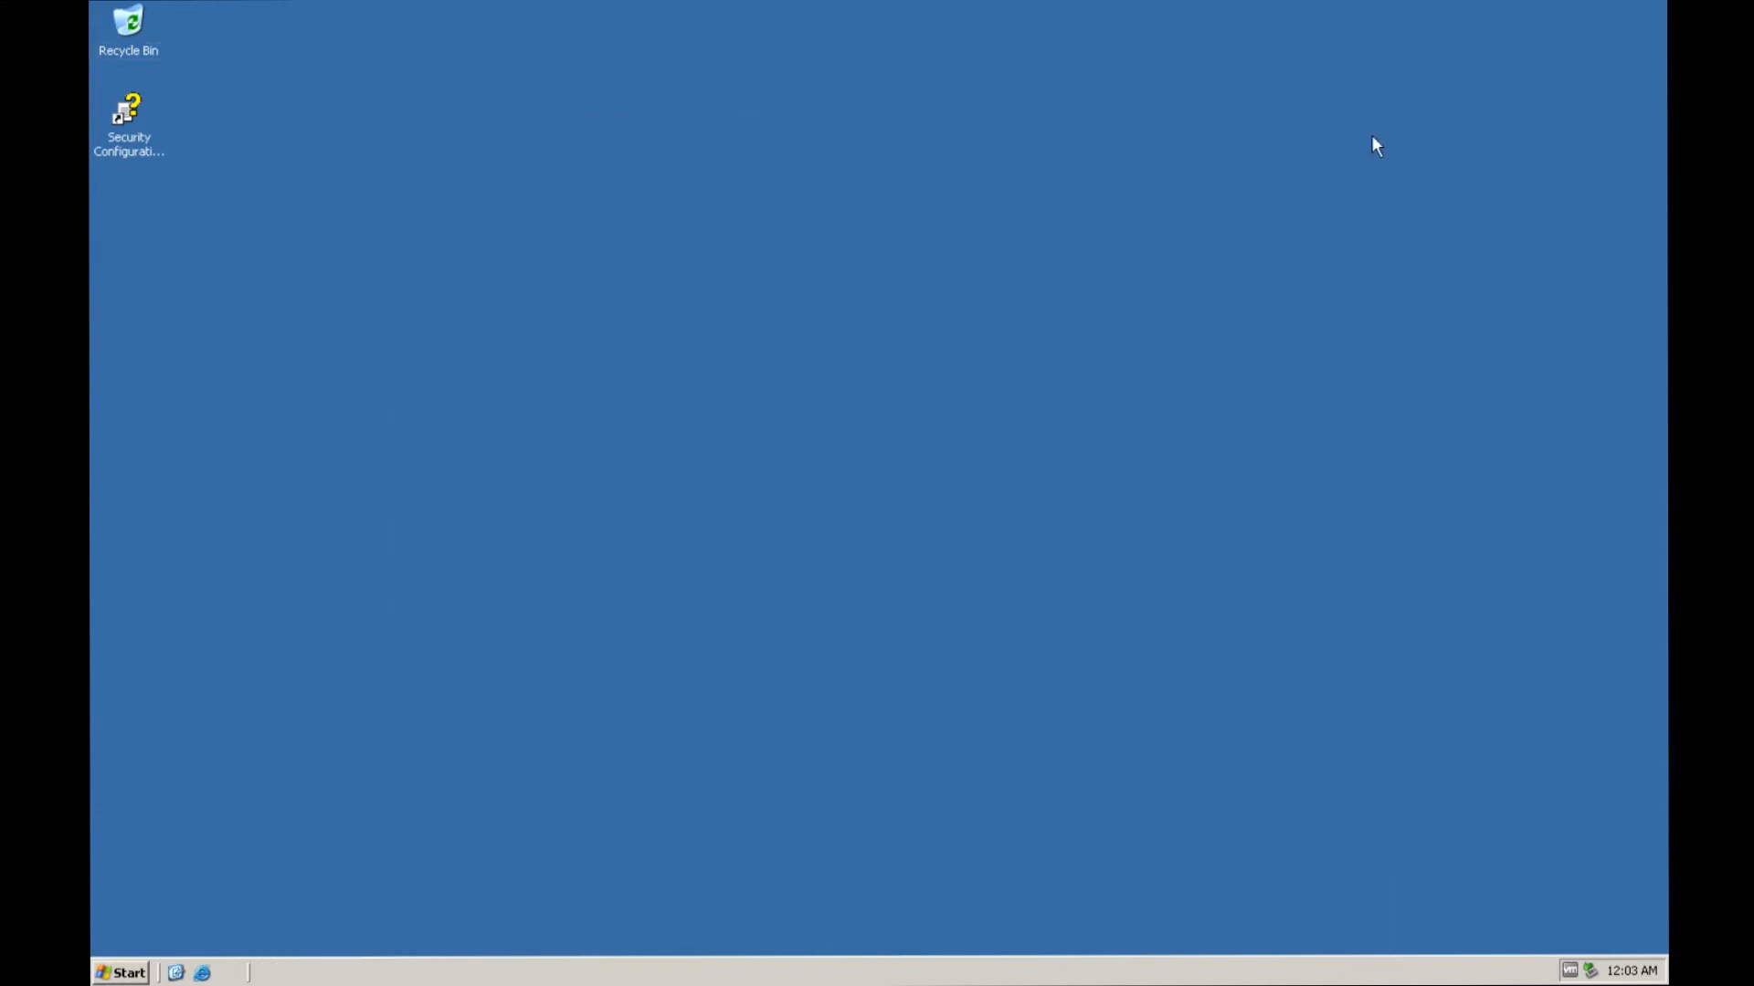
# Step: Open Calculator from the accessories, shift its window on the desktop, and close it
pyautogui.click(117, 976)
pyautogui.click(230, 905)
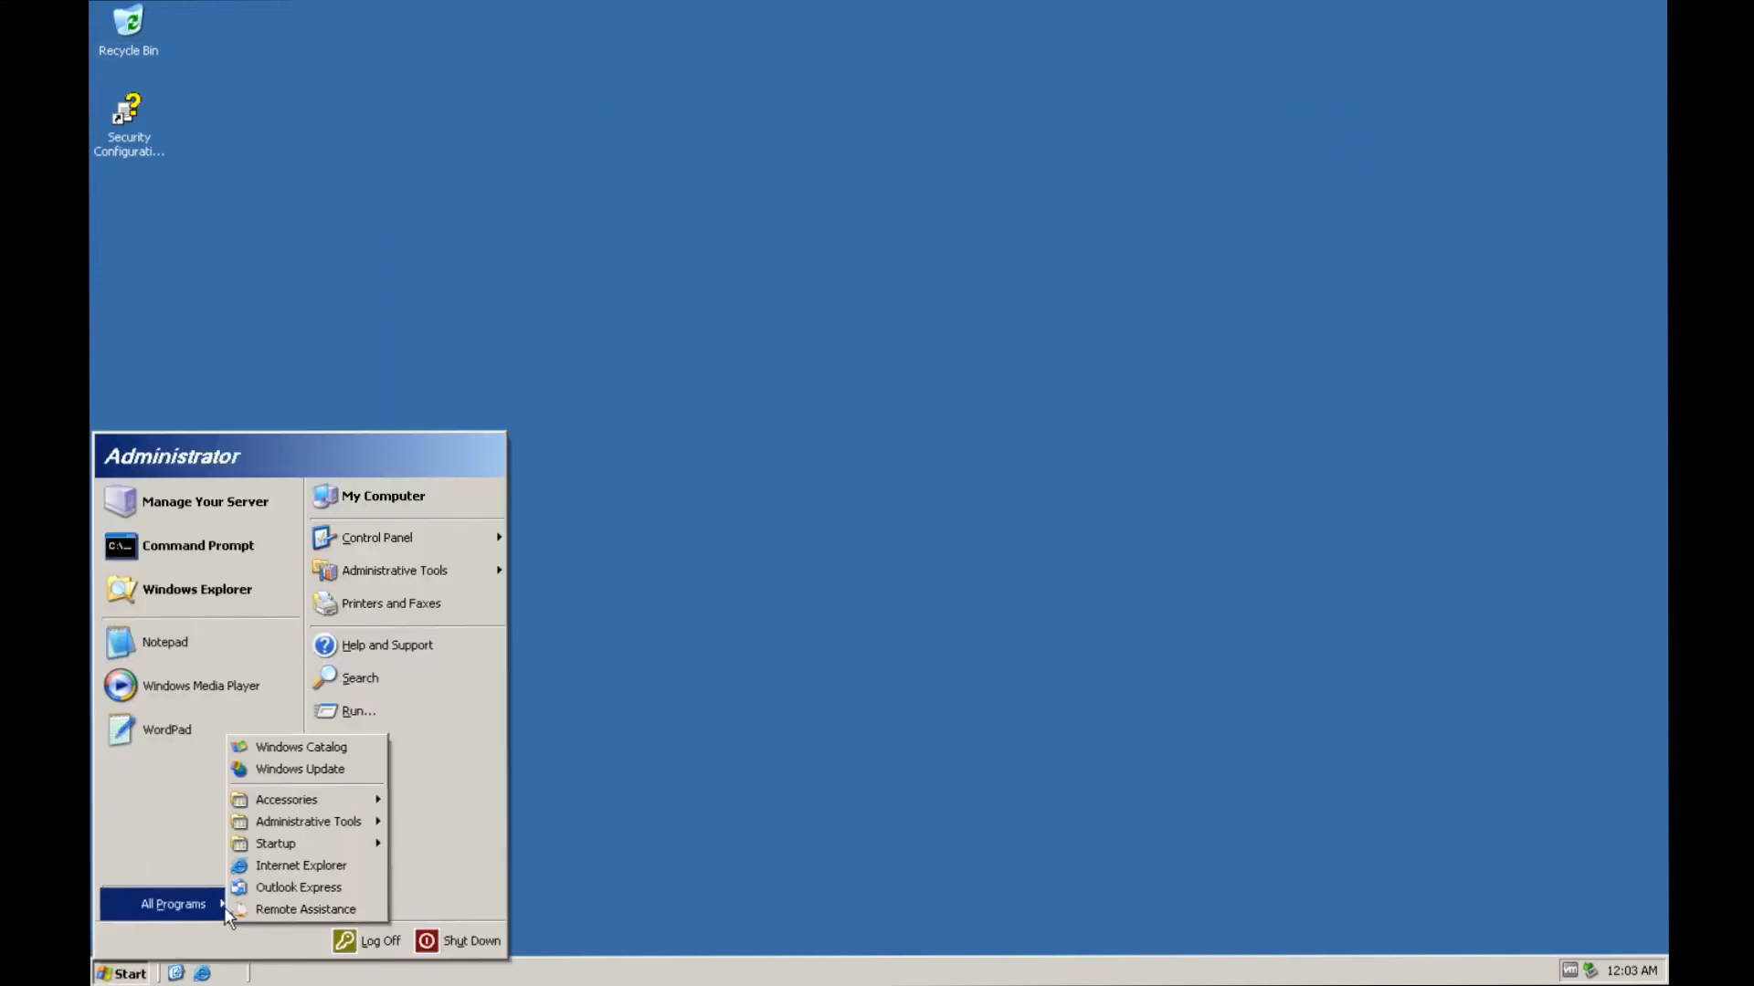
pyautogui.moveTo(305, 799)
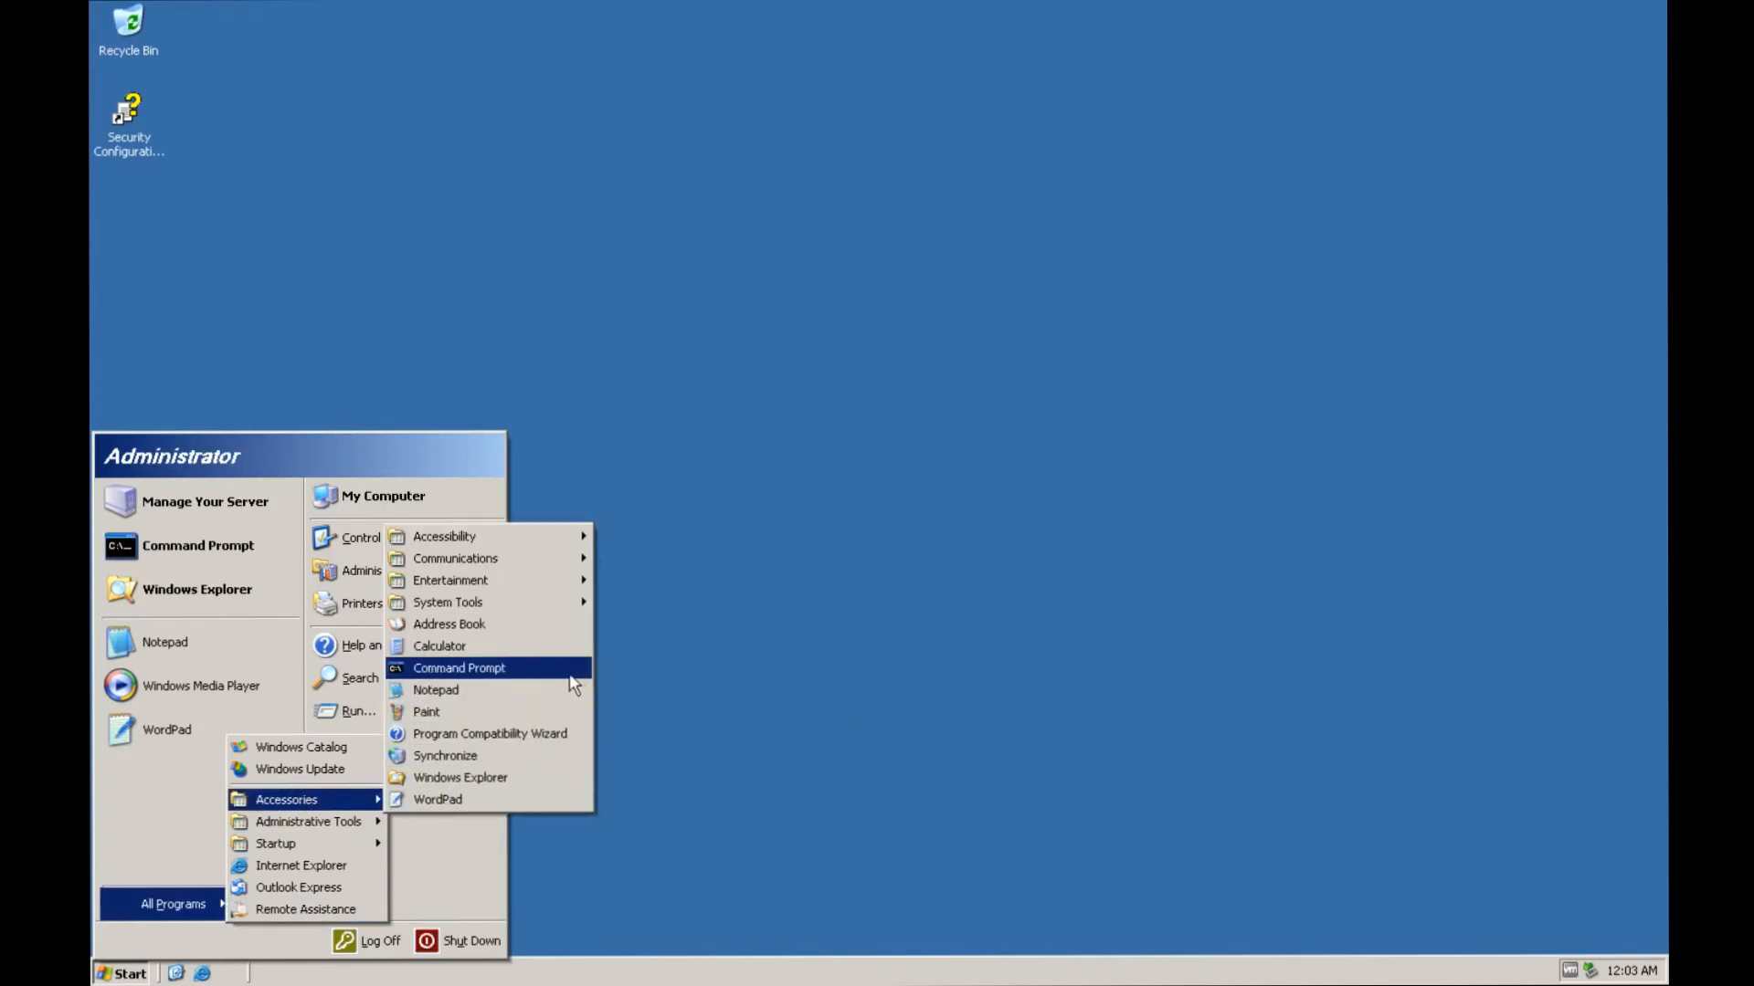
pyautogui.click(500, 651)
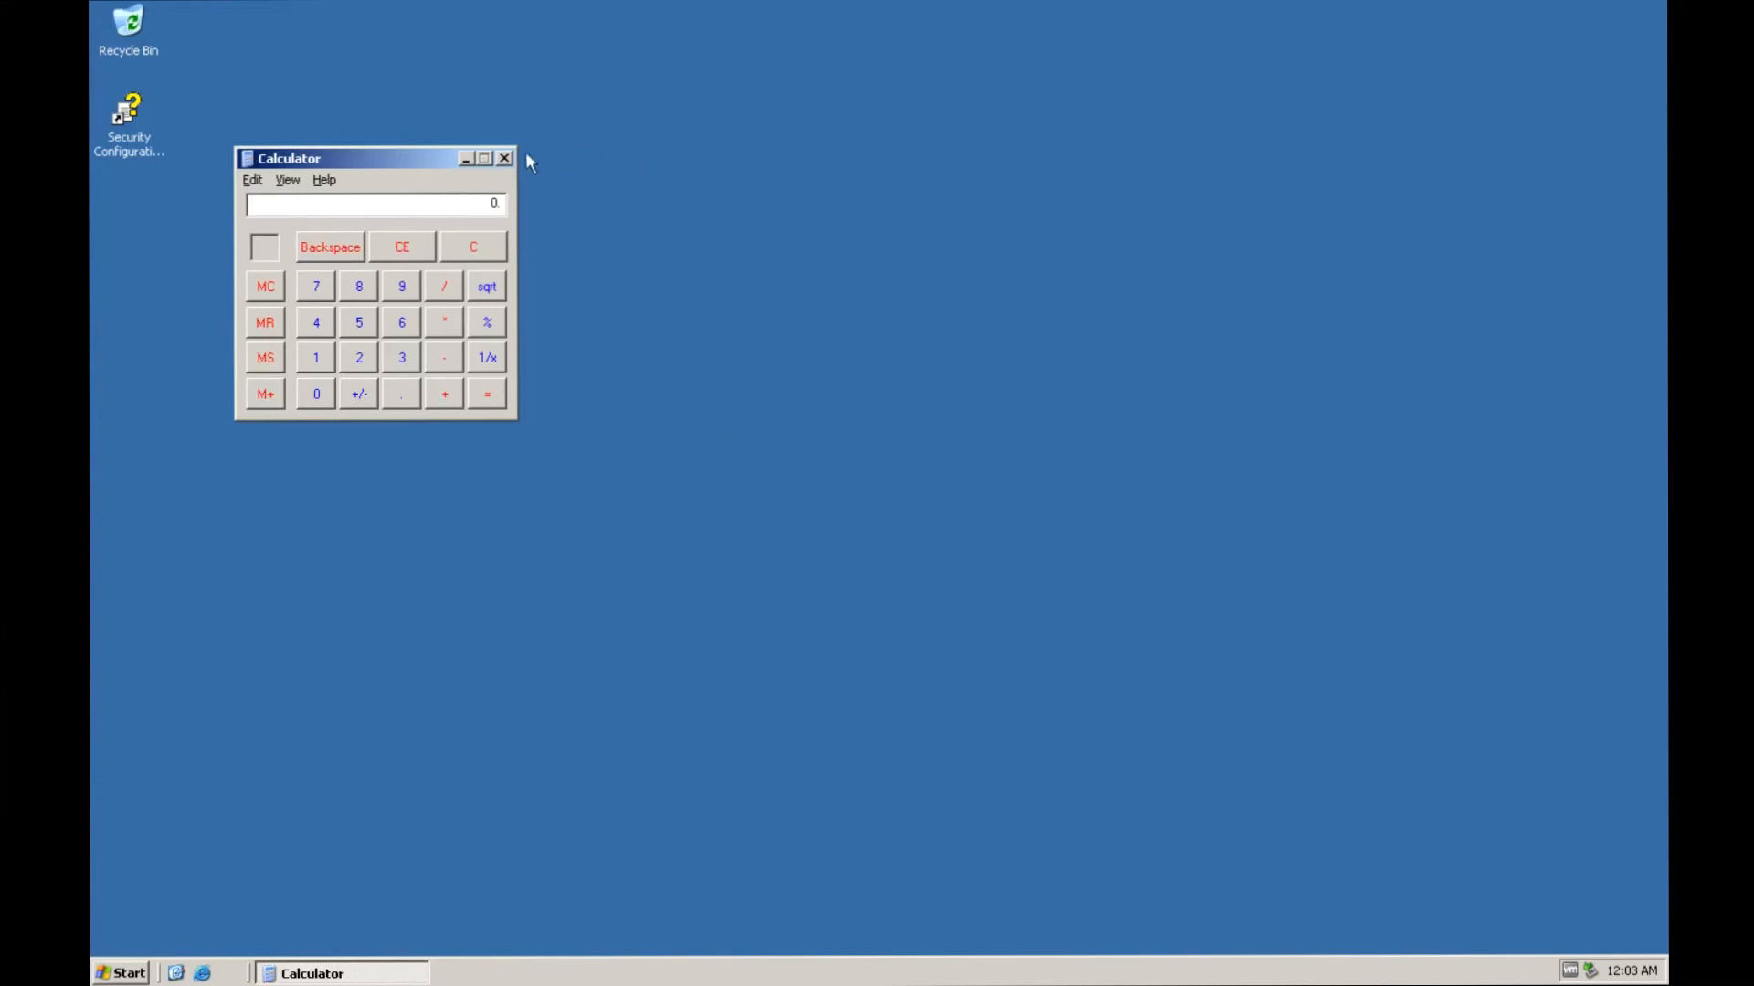
pyautogui.moveTo(446, 165); pyautogui.dragTo(572, 184)
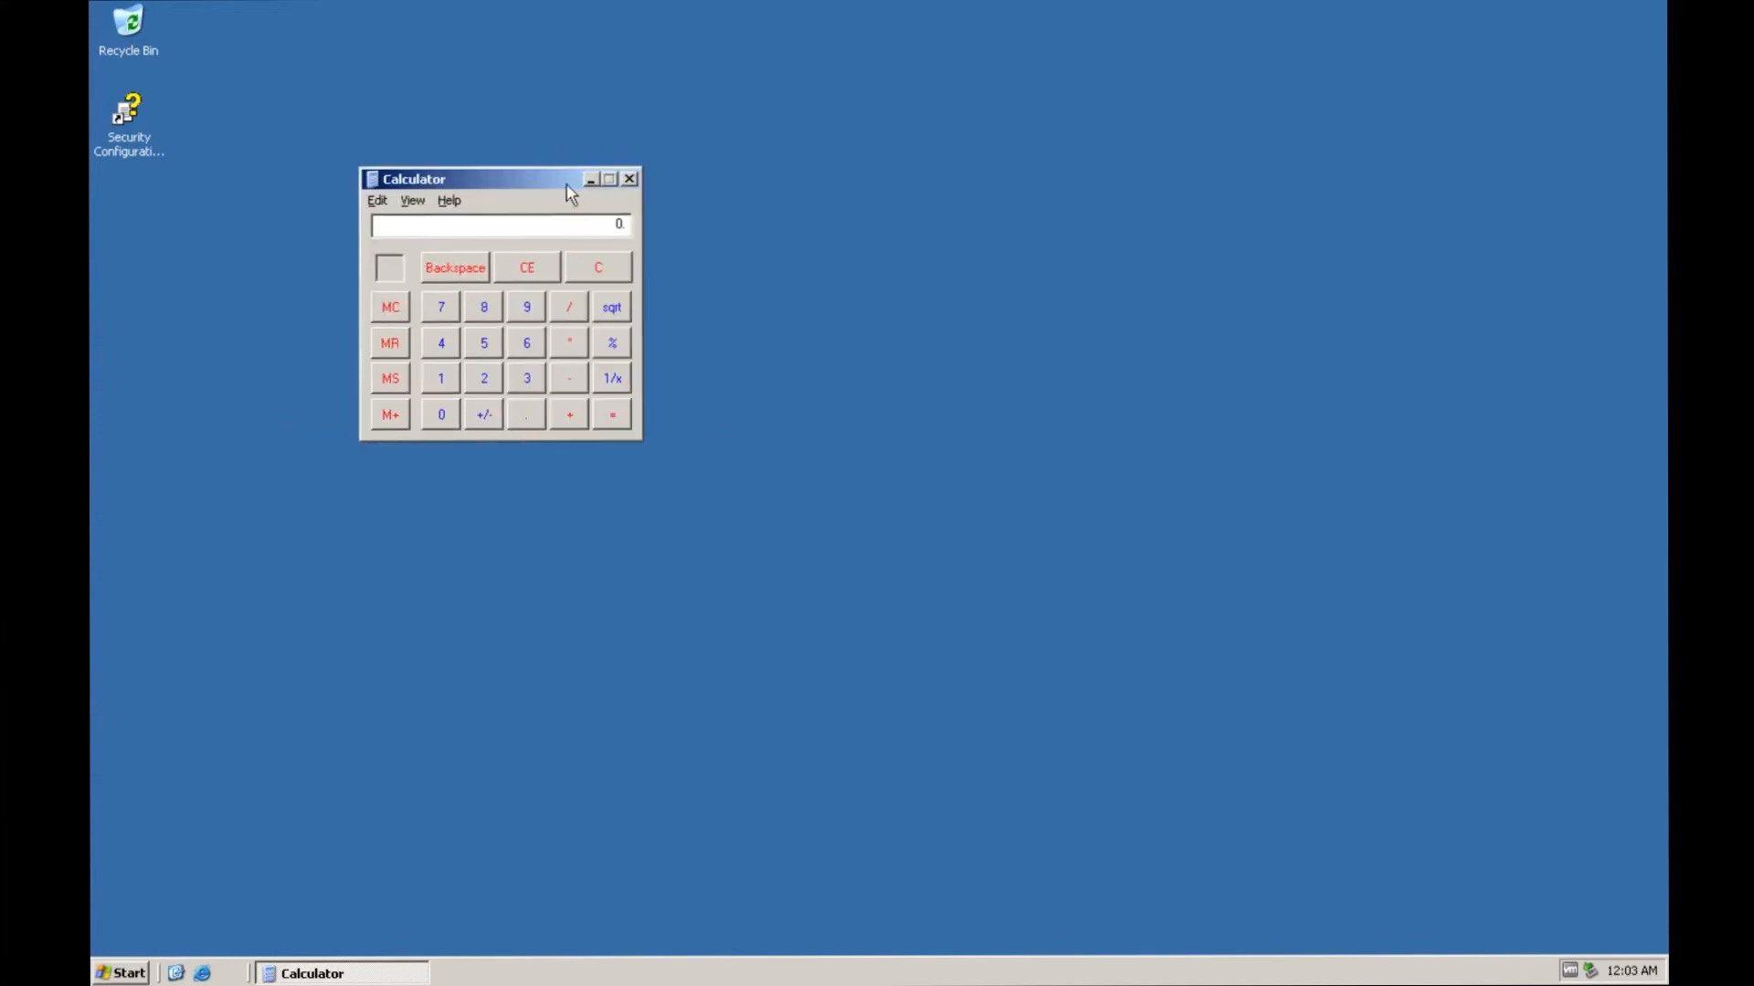
pyautogui.click(634, 178)
# Step: Try to open Windows Catalog, dismissing the security alert and the Enhanced Security Configuration notice, and close the browser
pyautogui.click(120, 973)
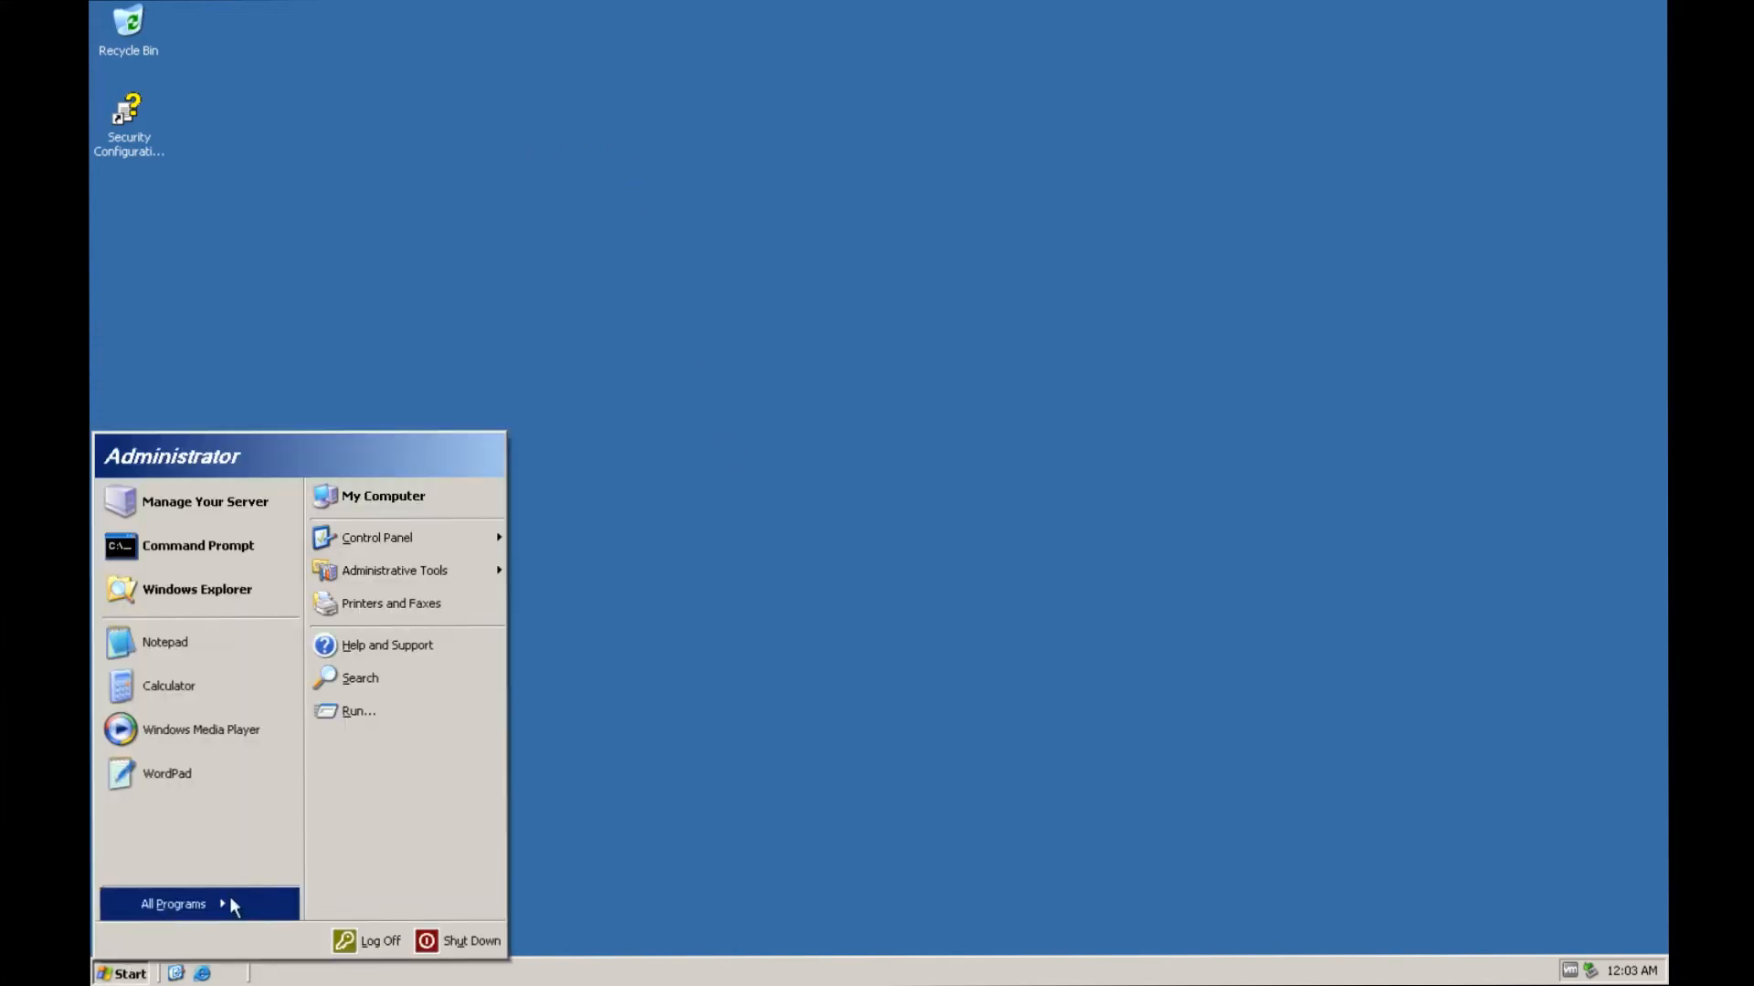
pyautogui.moveTo(228, 896)
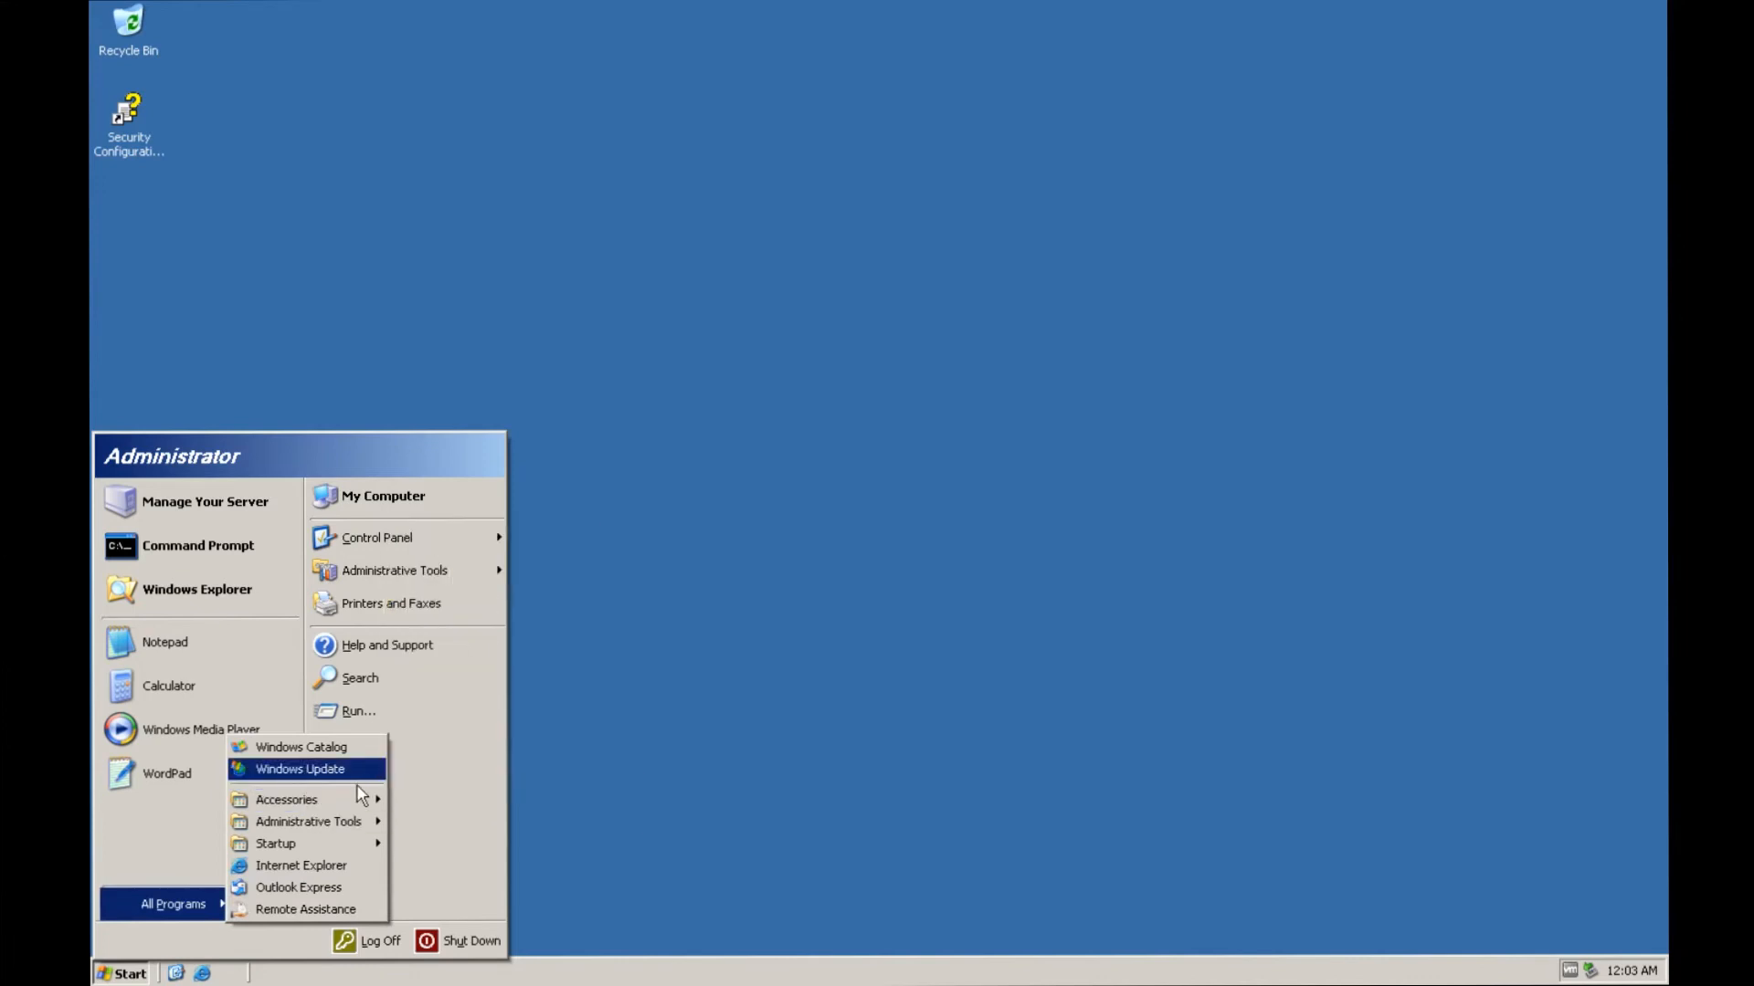
pyautogui.moveTo(378, 803)
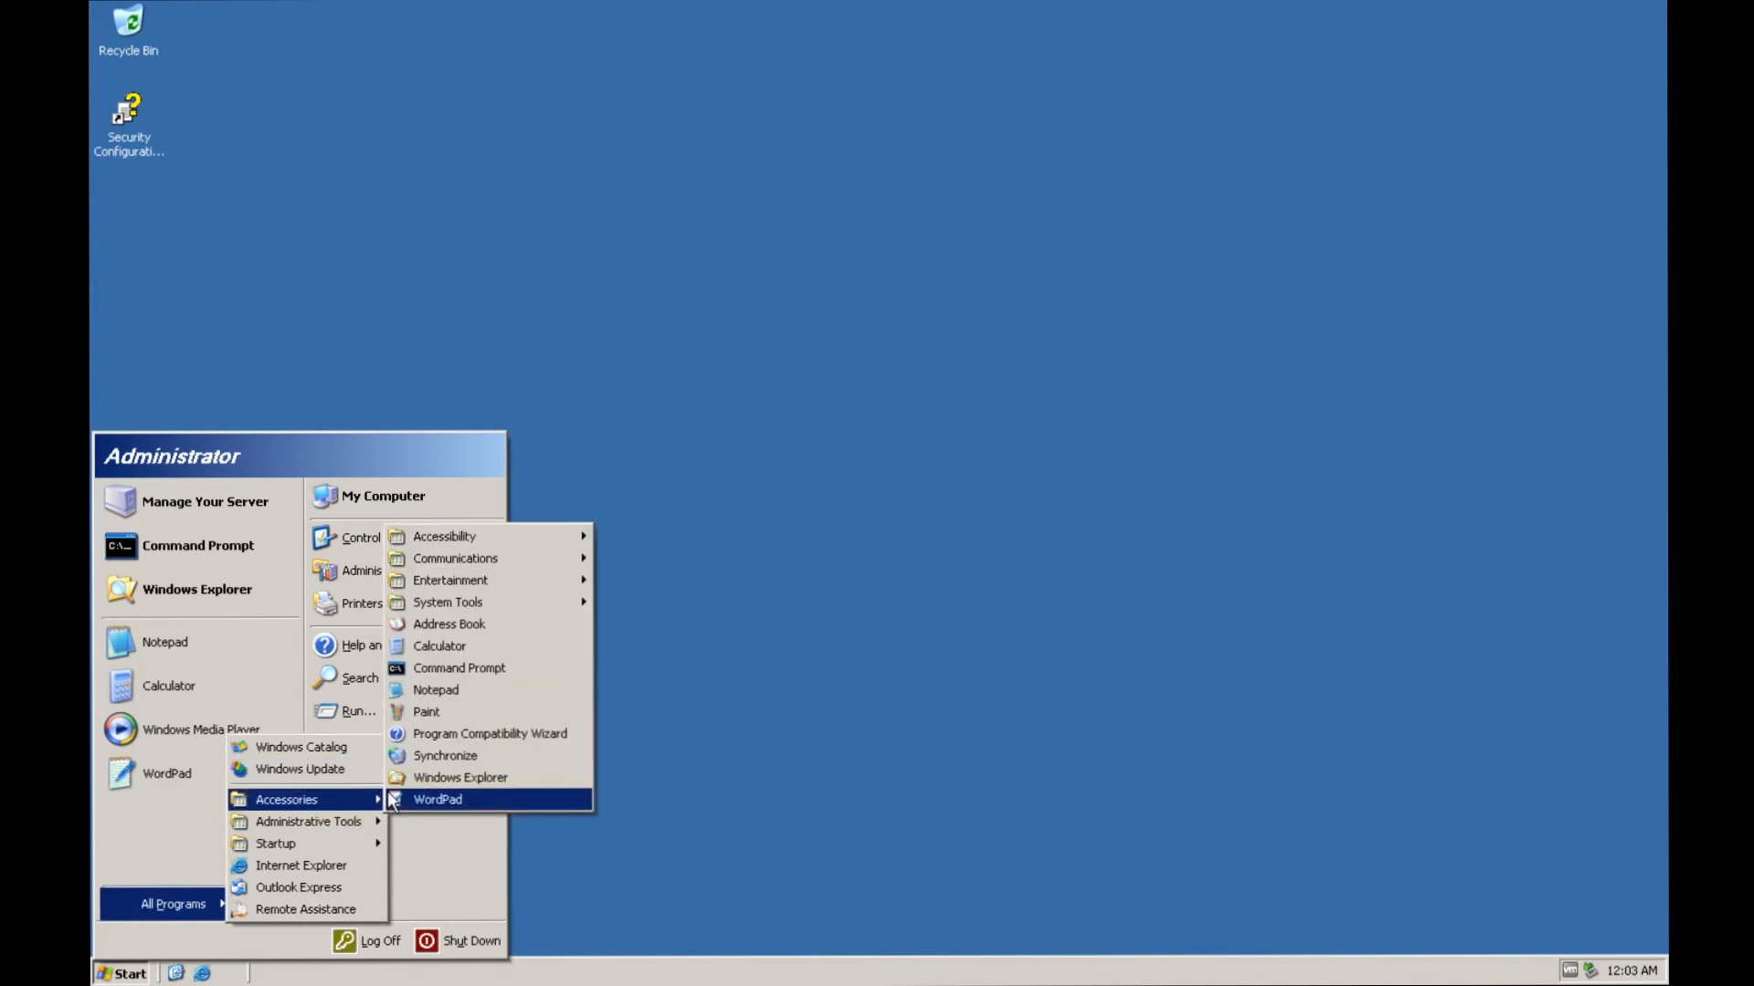
pyautogui.click(312, 749)
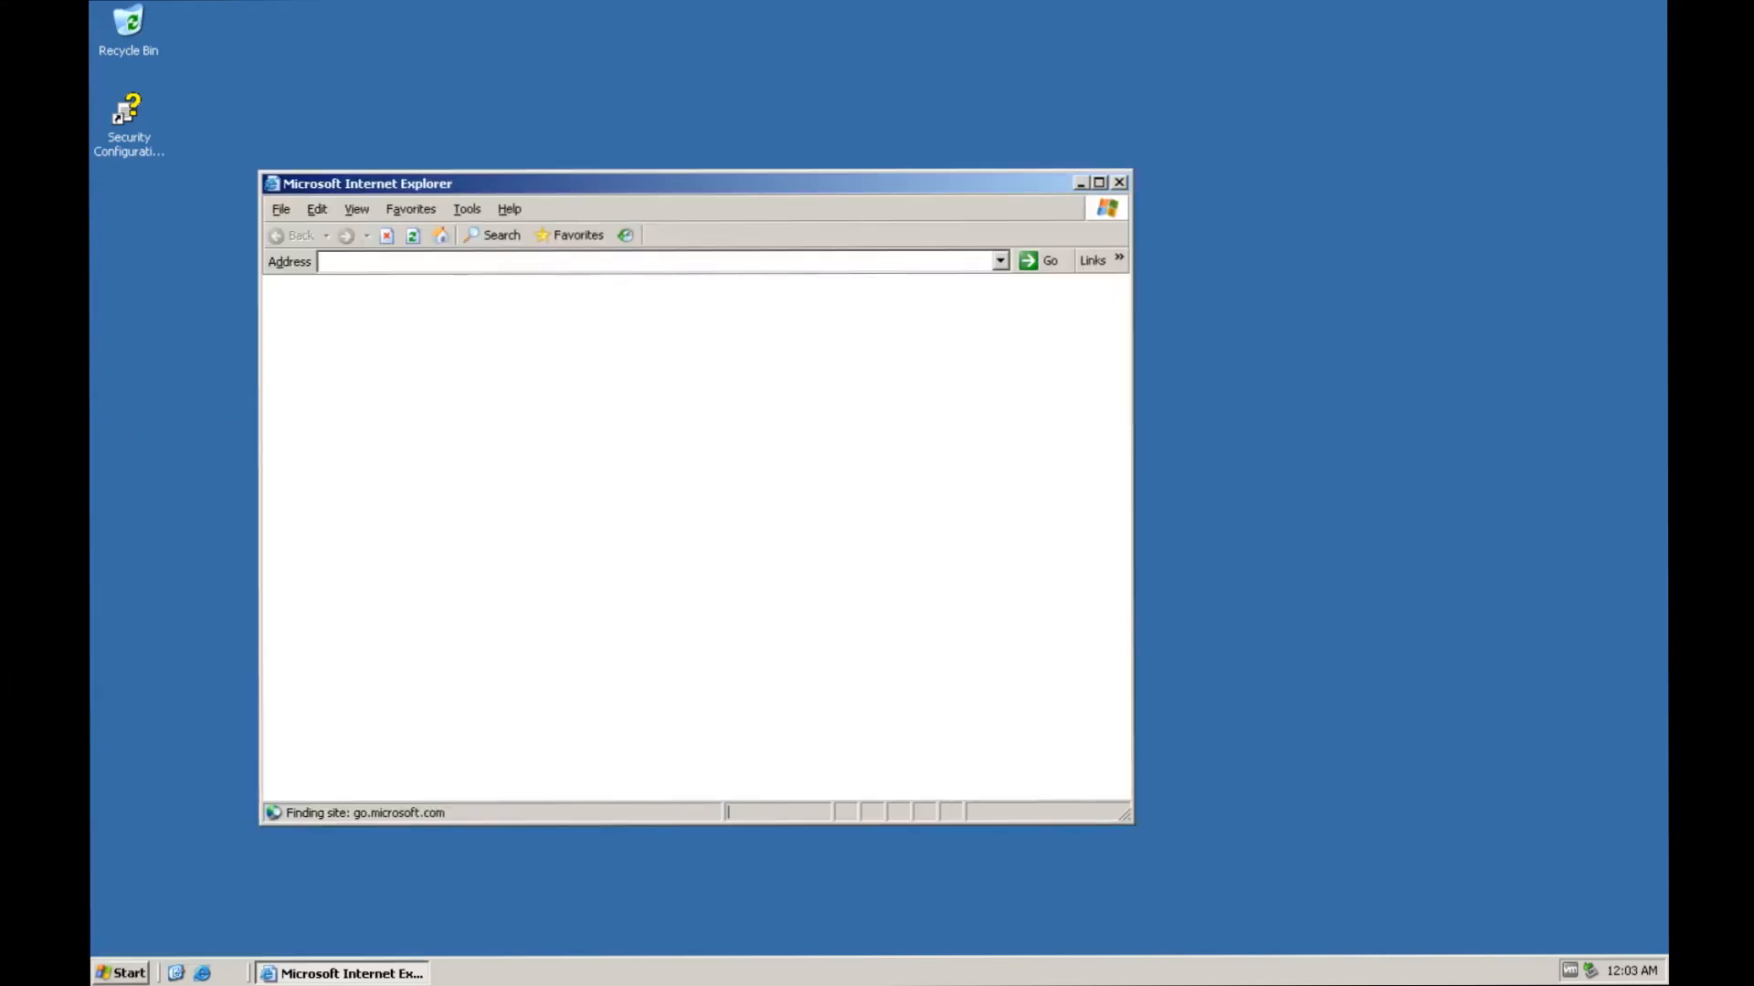
pyautogui.moveTo(618, 187); pyautogui.dragTo(713, 139)
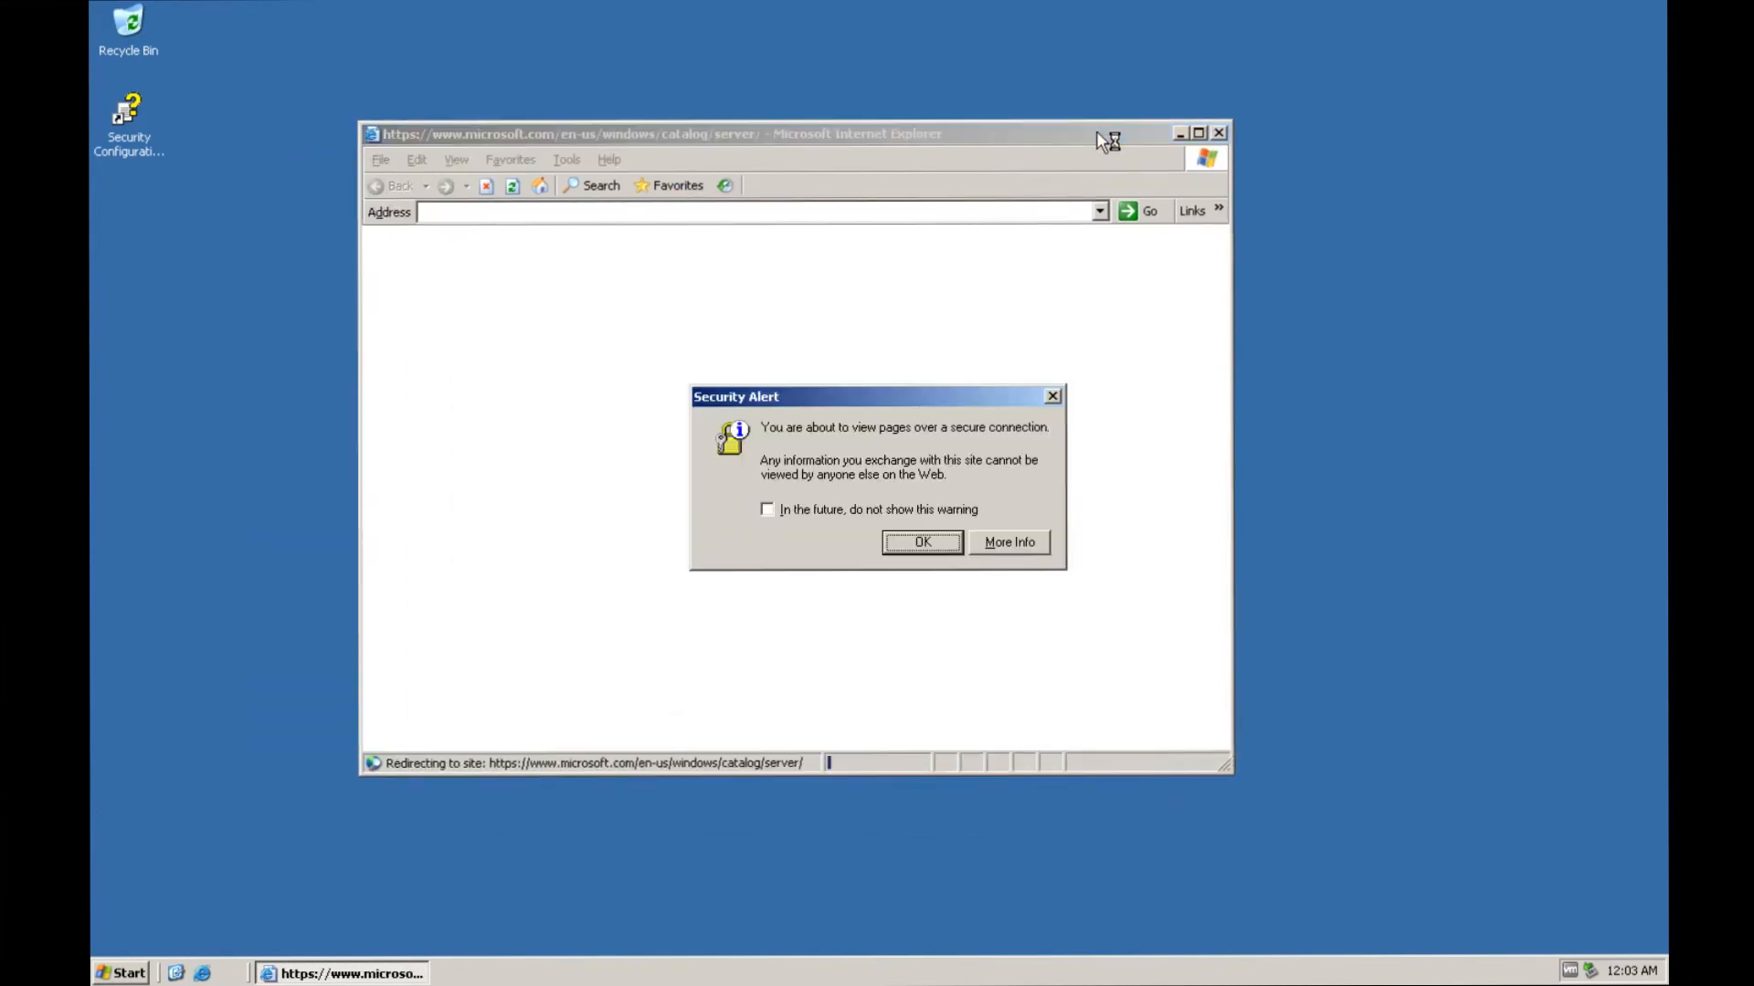
pyautogui.click(927, 541)
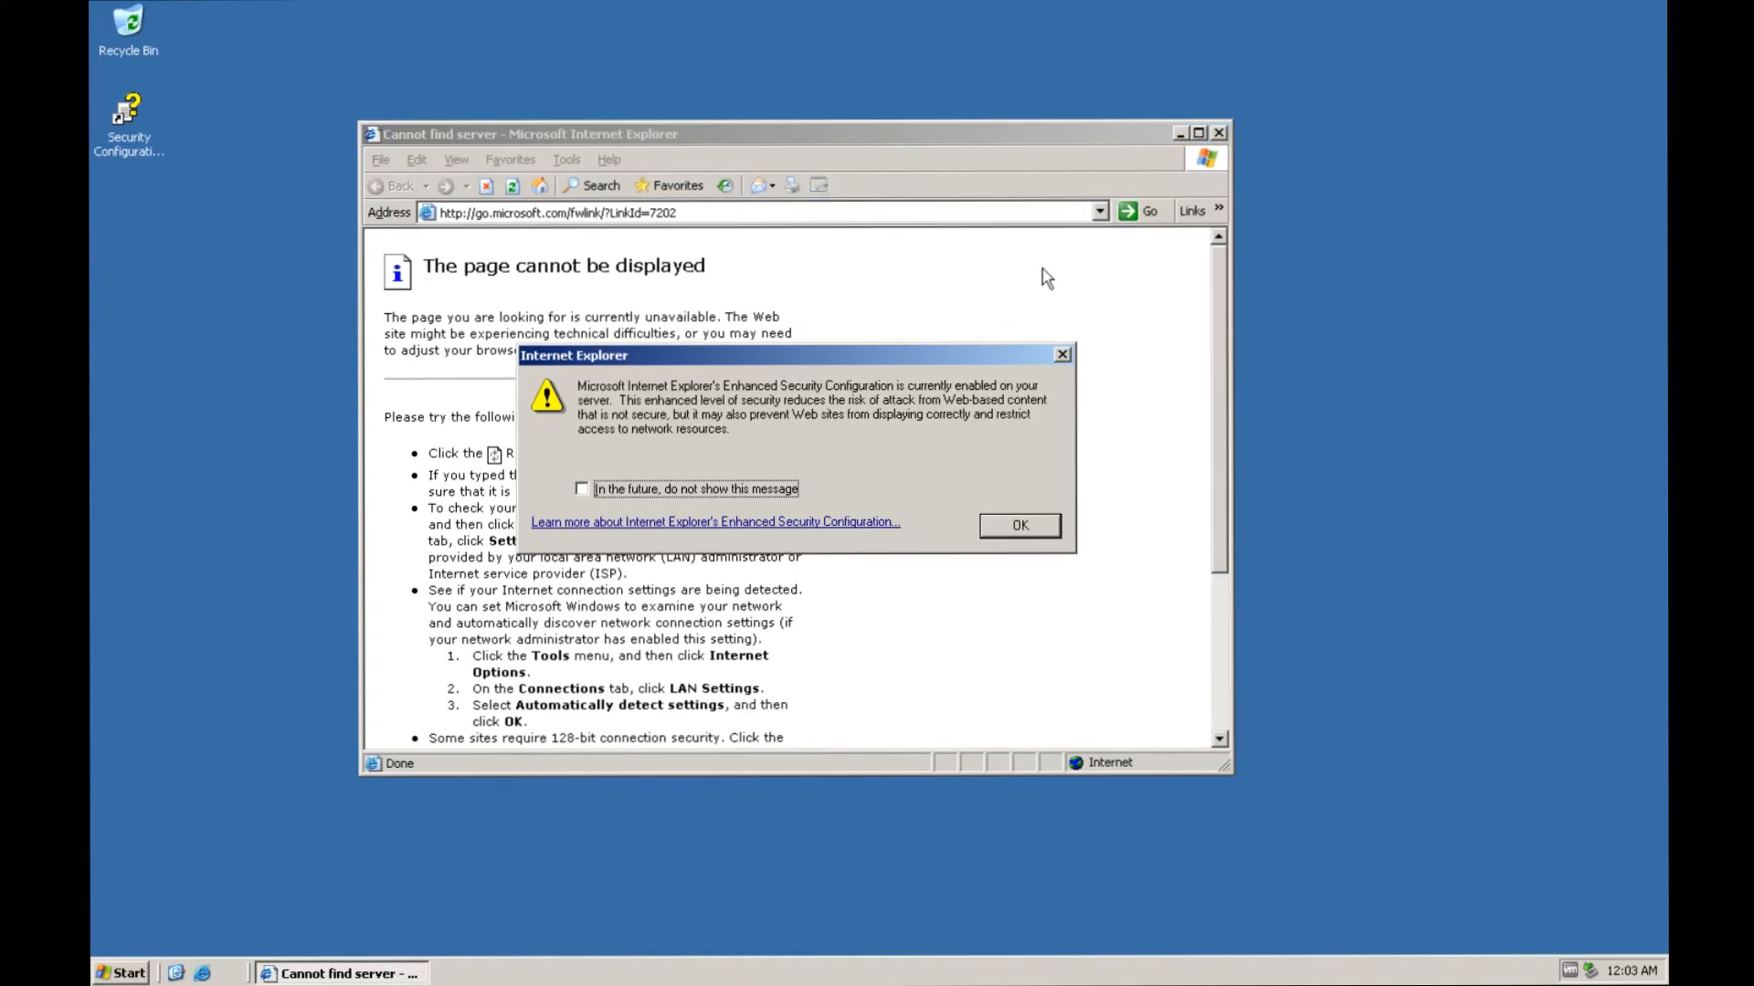
pyautogui.click(1067, 349)
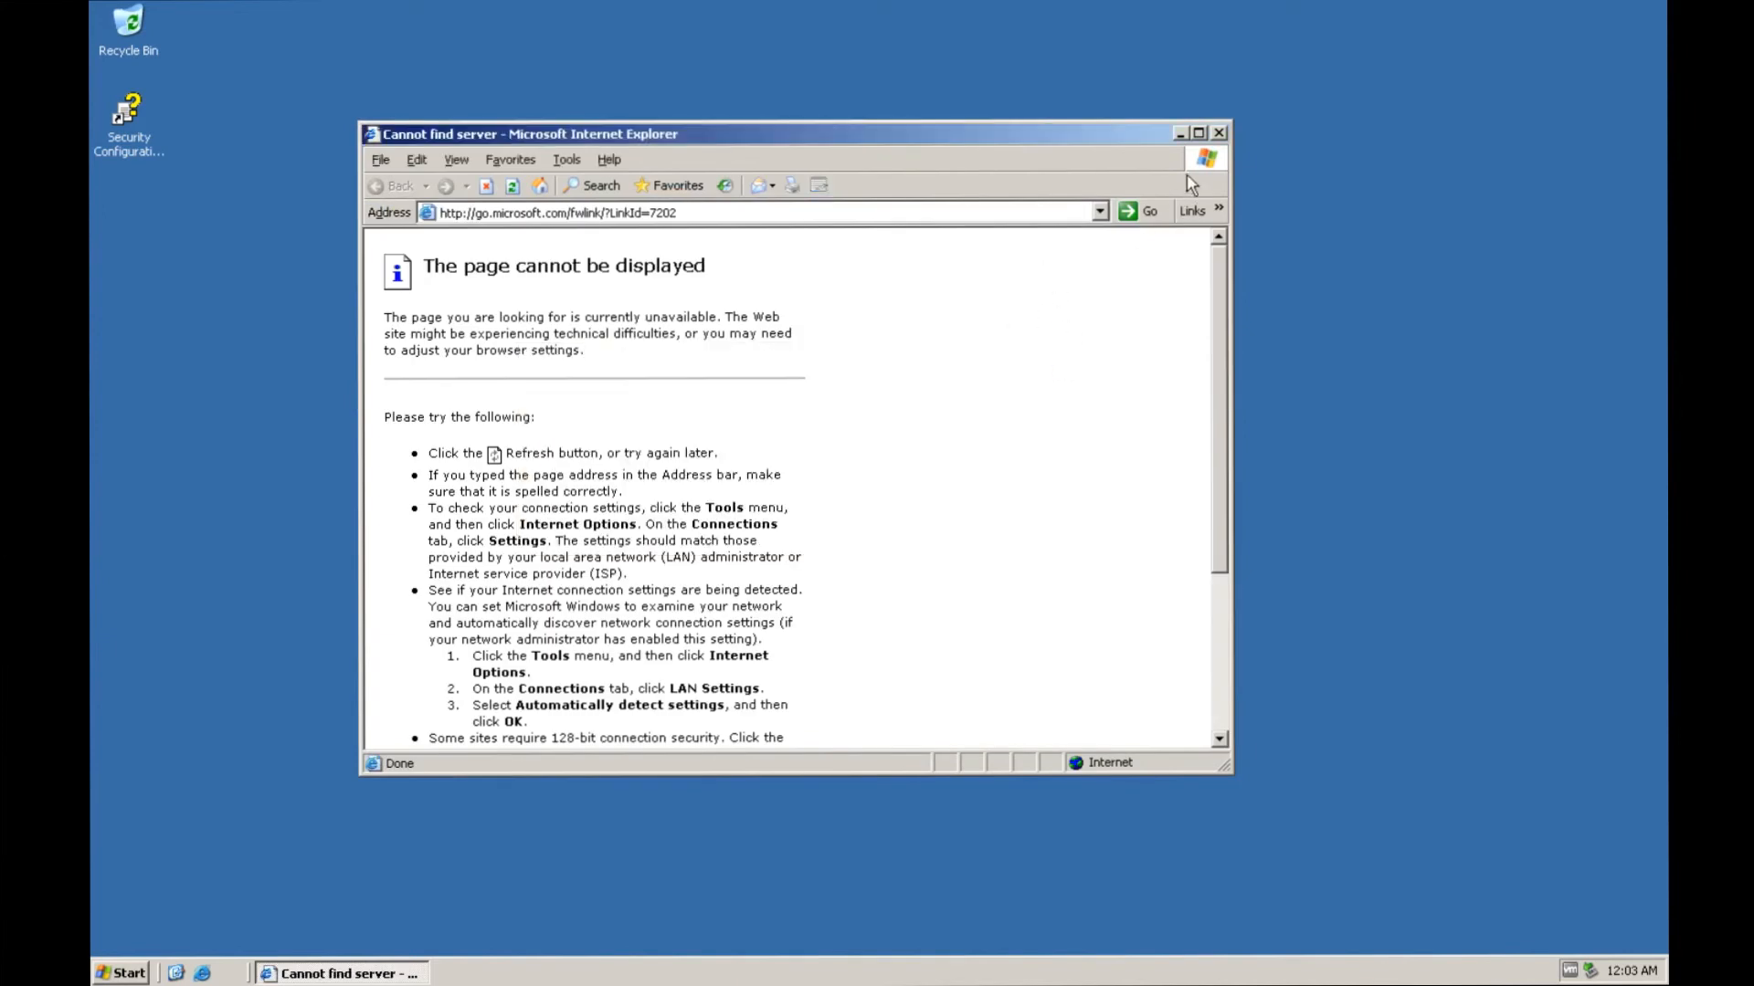
pyautogui.click(1218, 132)
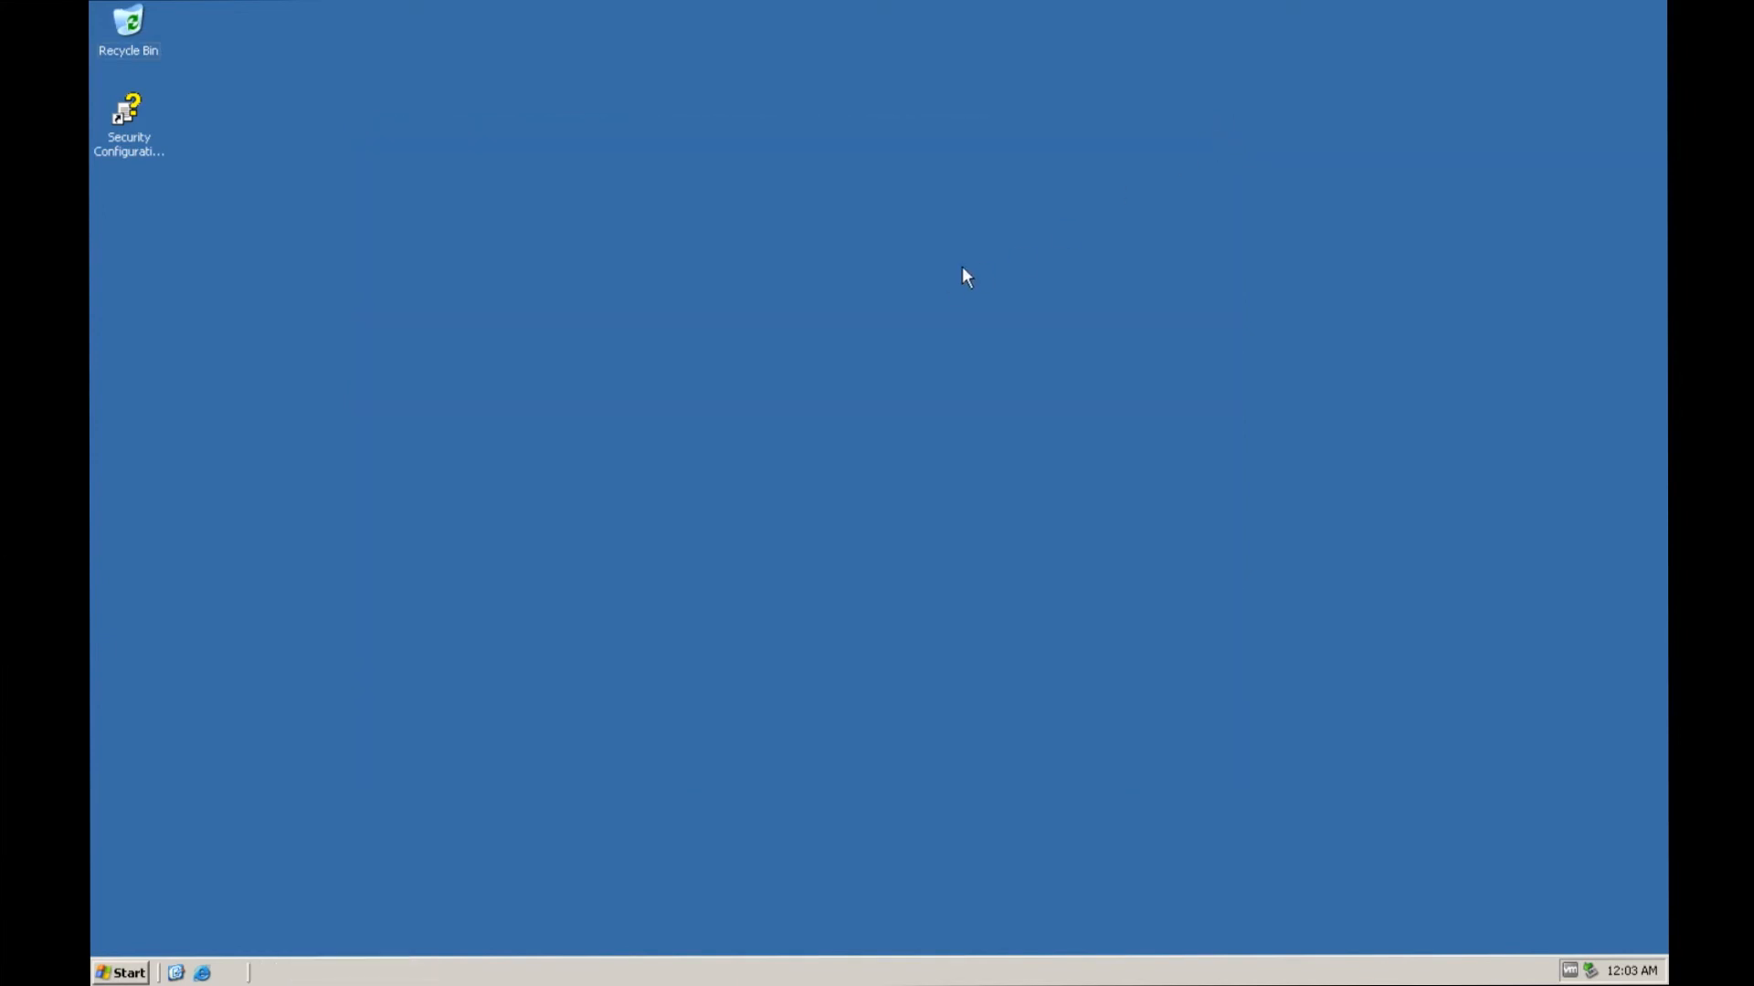
# Step: Look through the Accessories and Administrative Tools, open Certification Authority, dismiss its error, and close the console
pyautogui.click(122, 972)
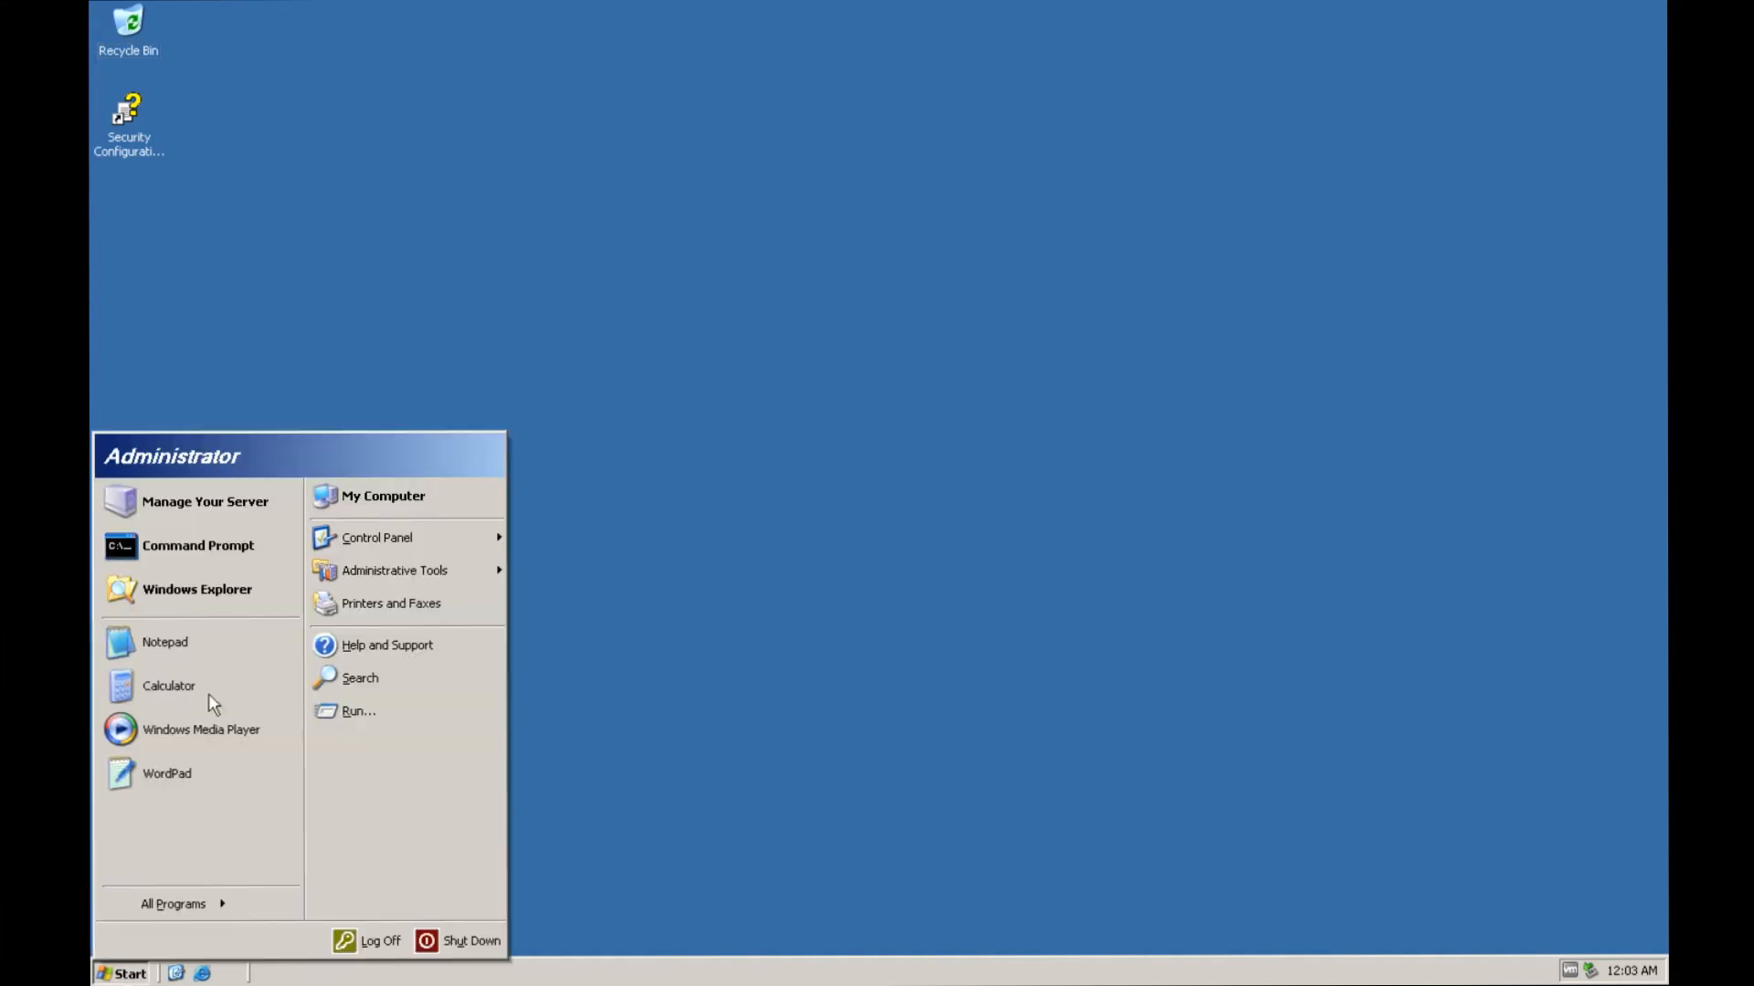
pyautogui.moveTo(193, 901)
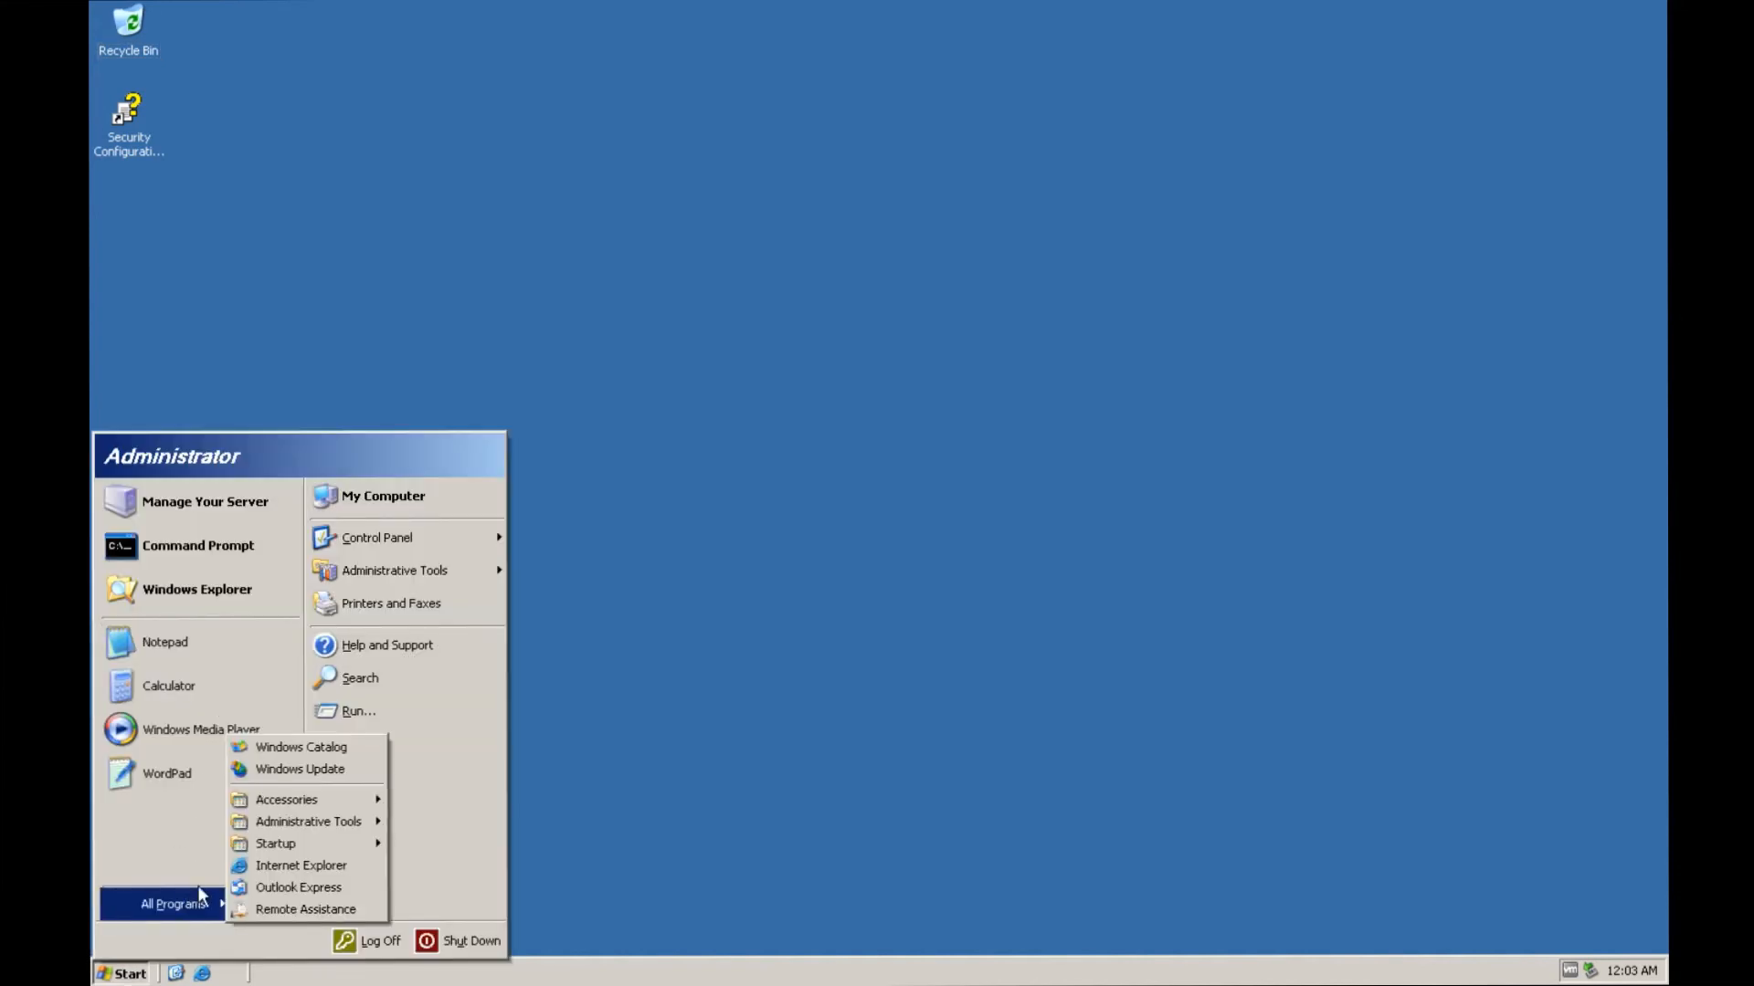
pyautogui.moveTo(376, 798)
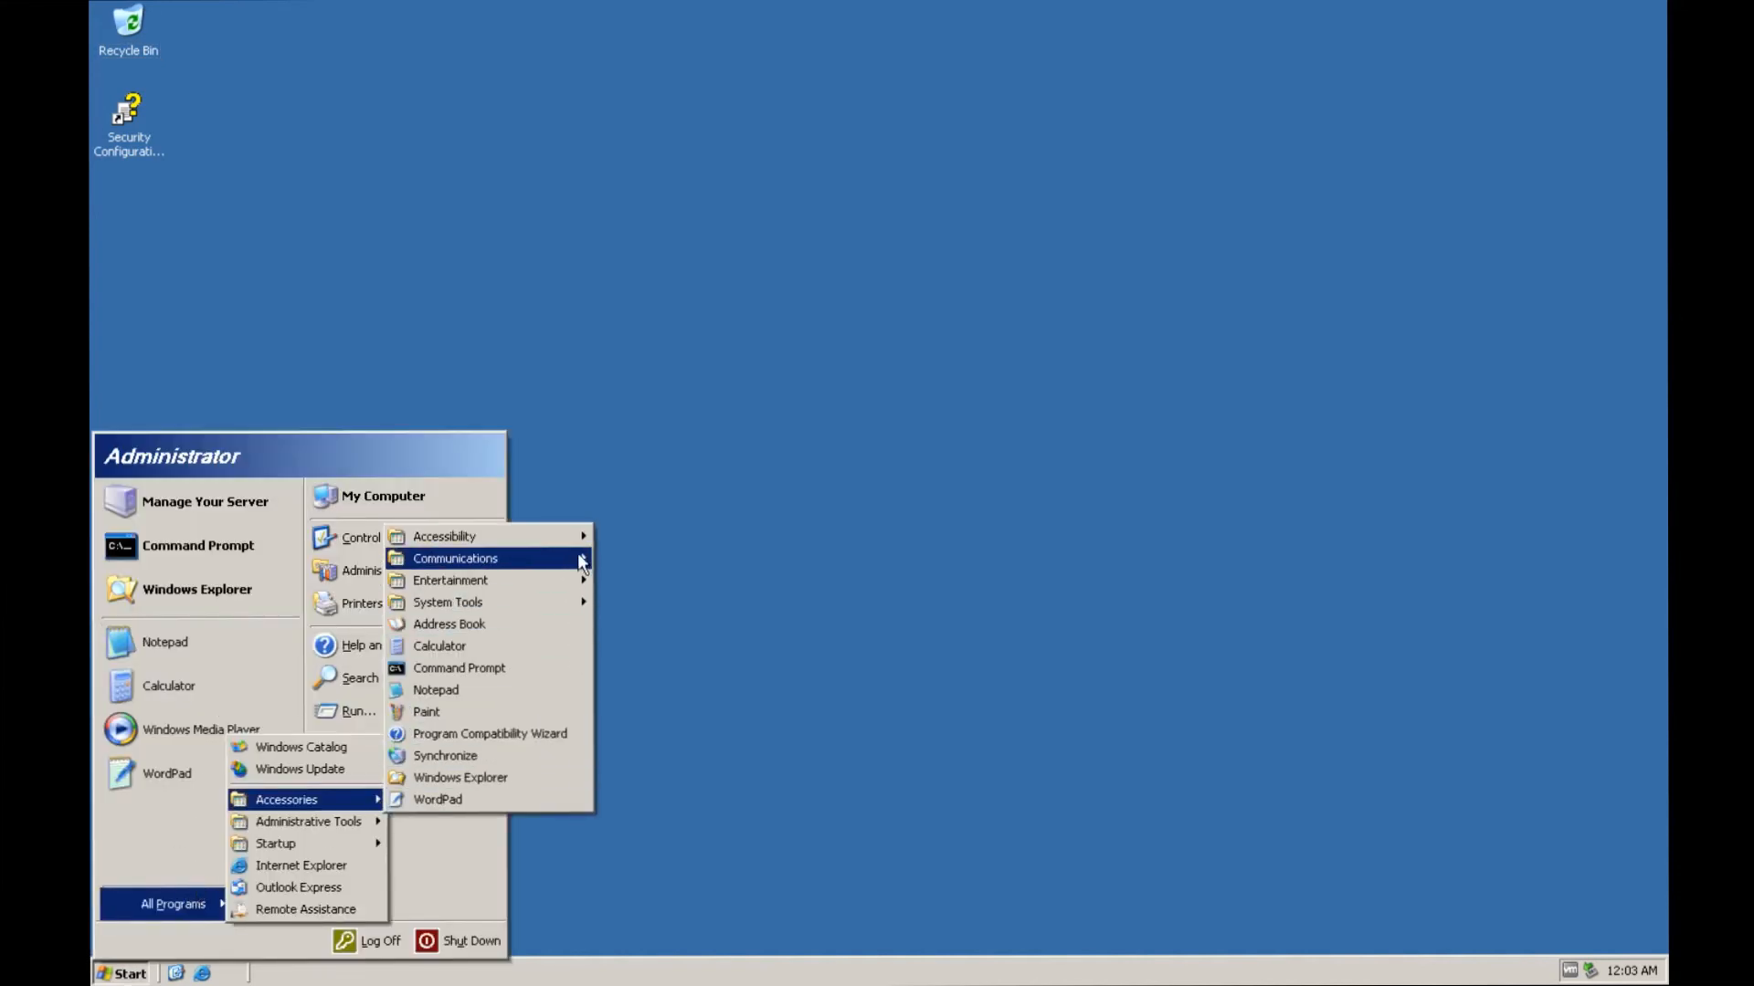
pyautogui.moveTo(561, 544)
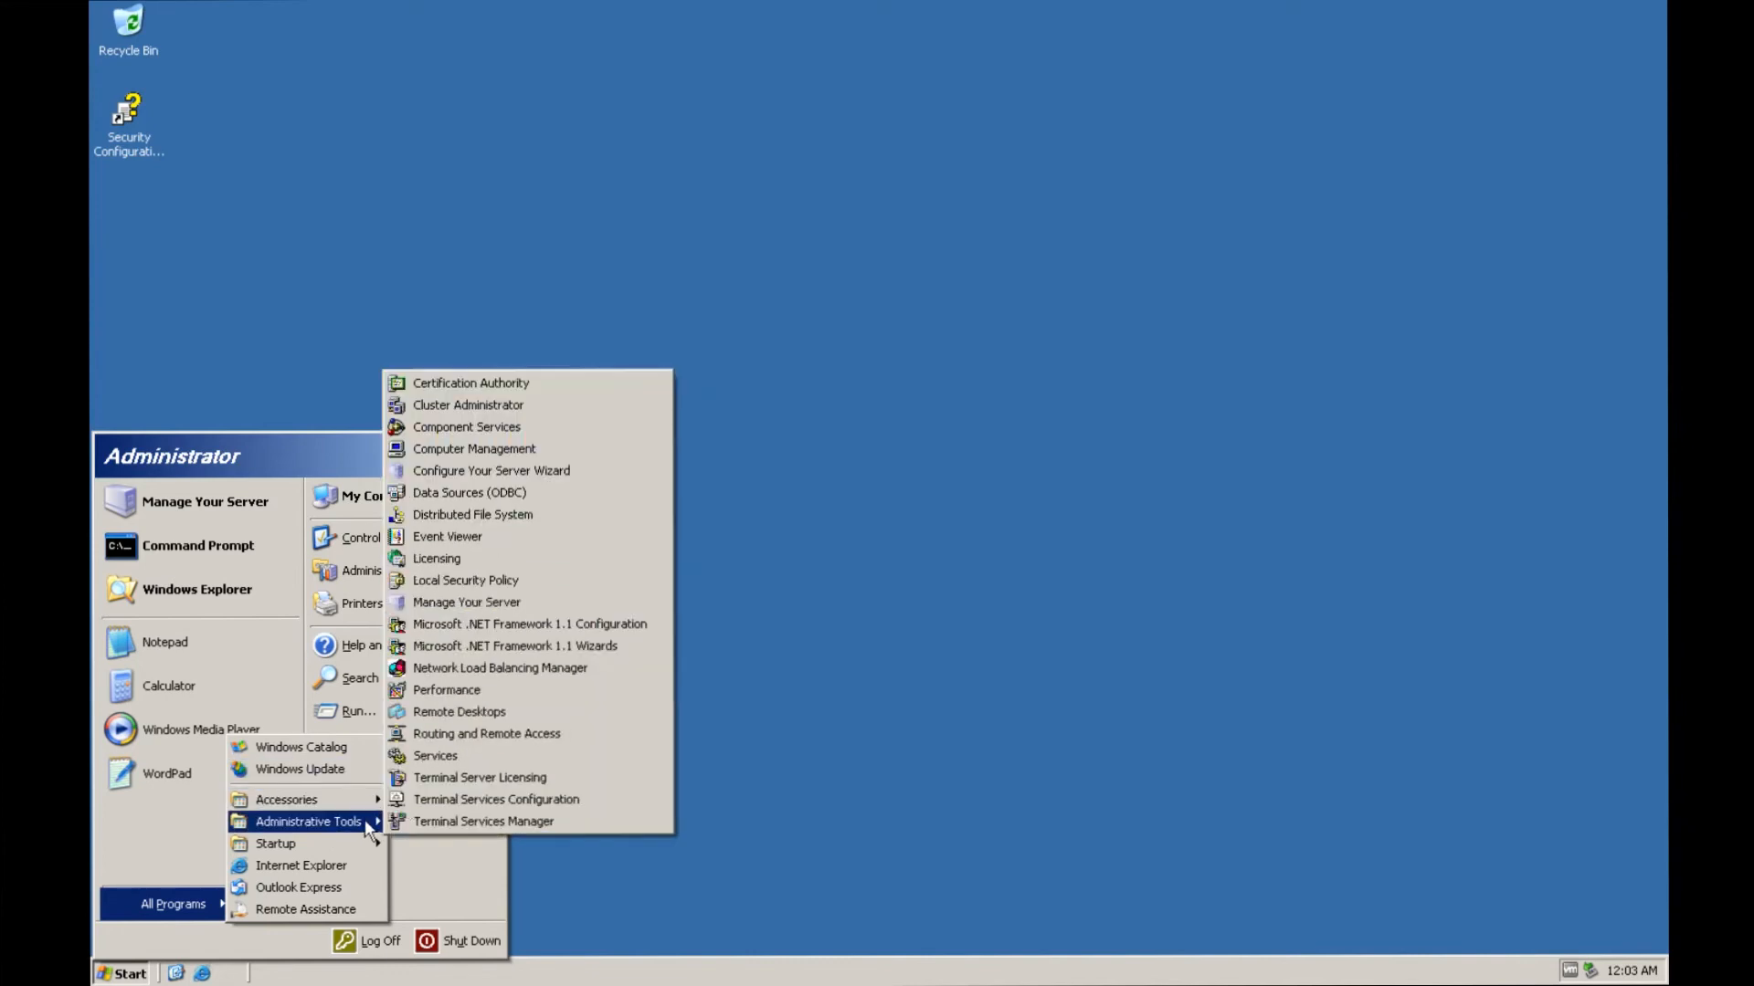
pyautogui.click(471, 384)
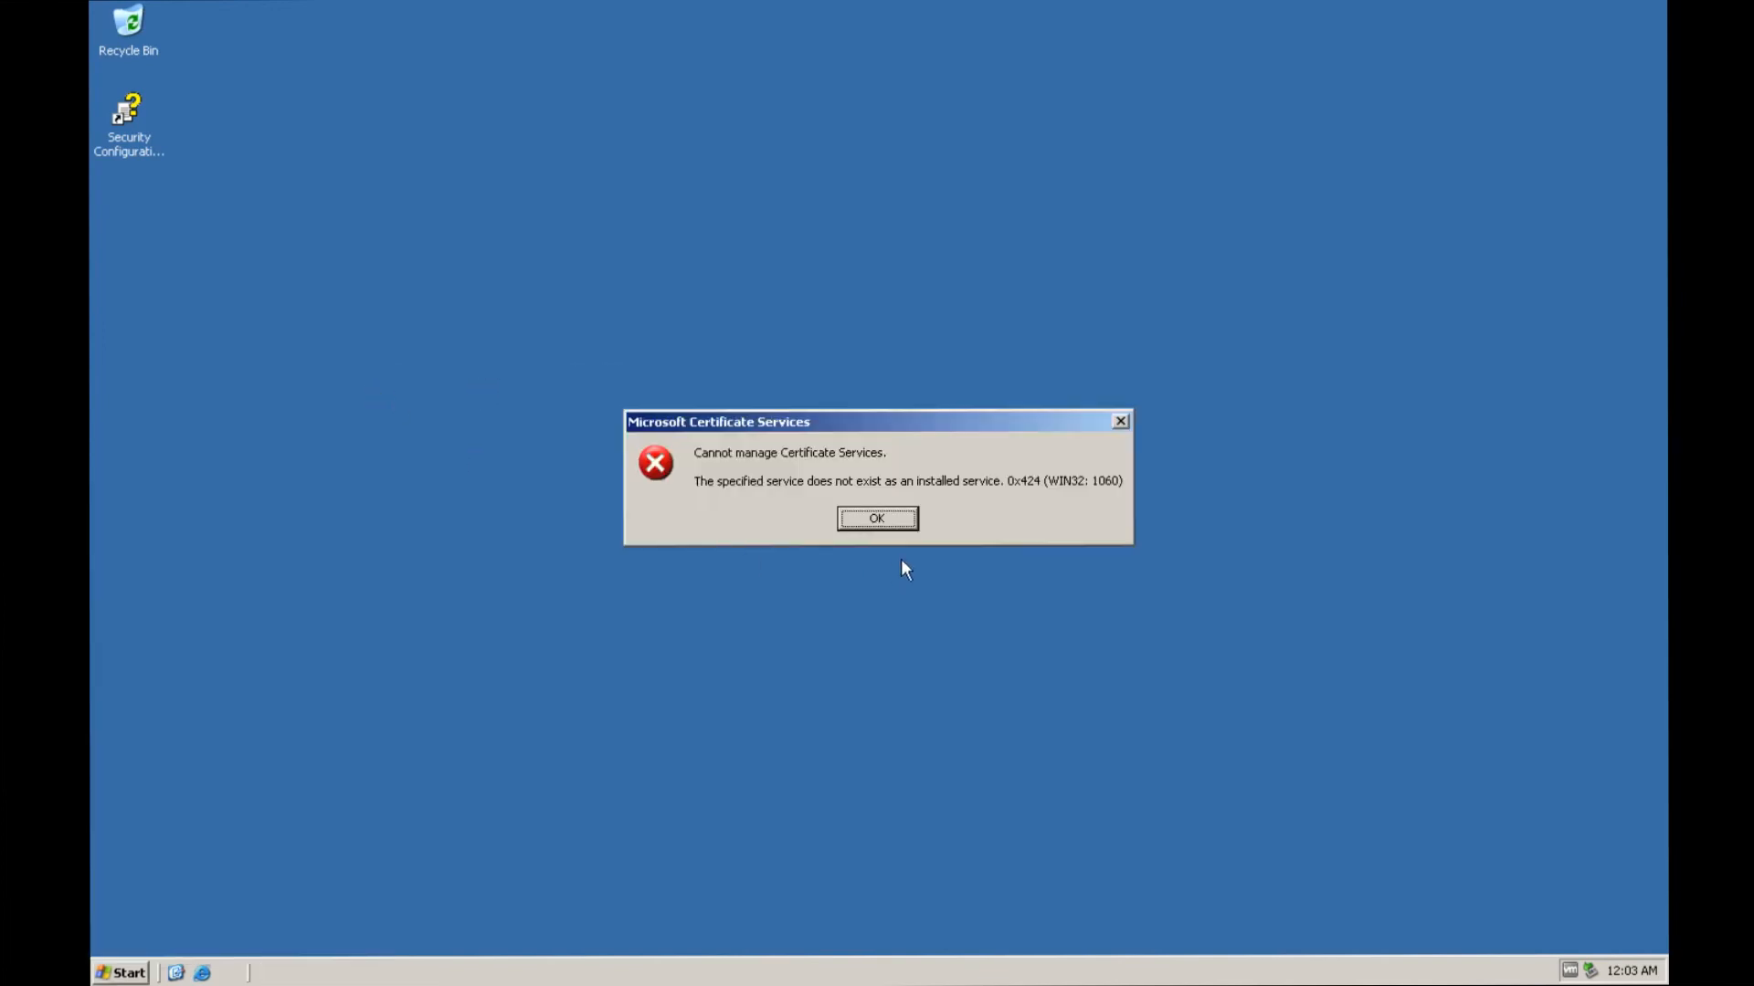
pyautogui.click(874, 517)
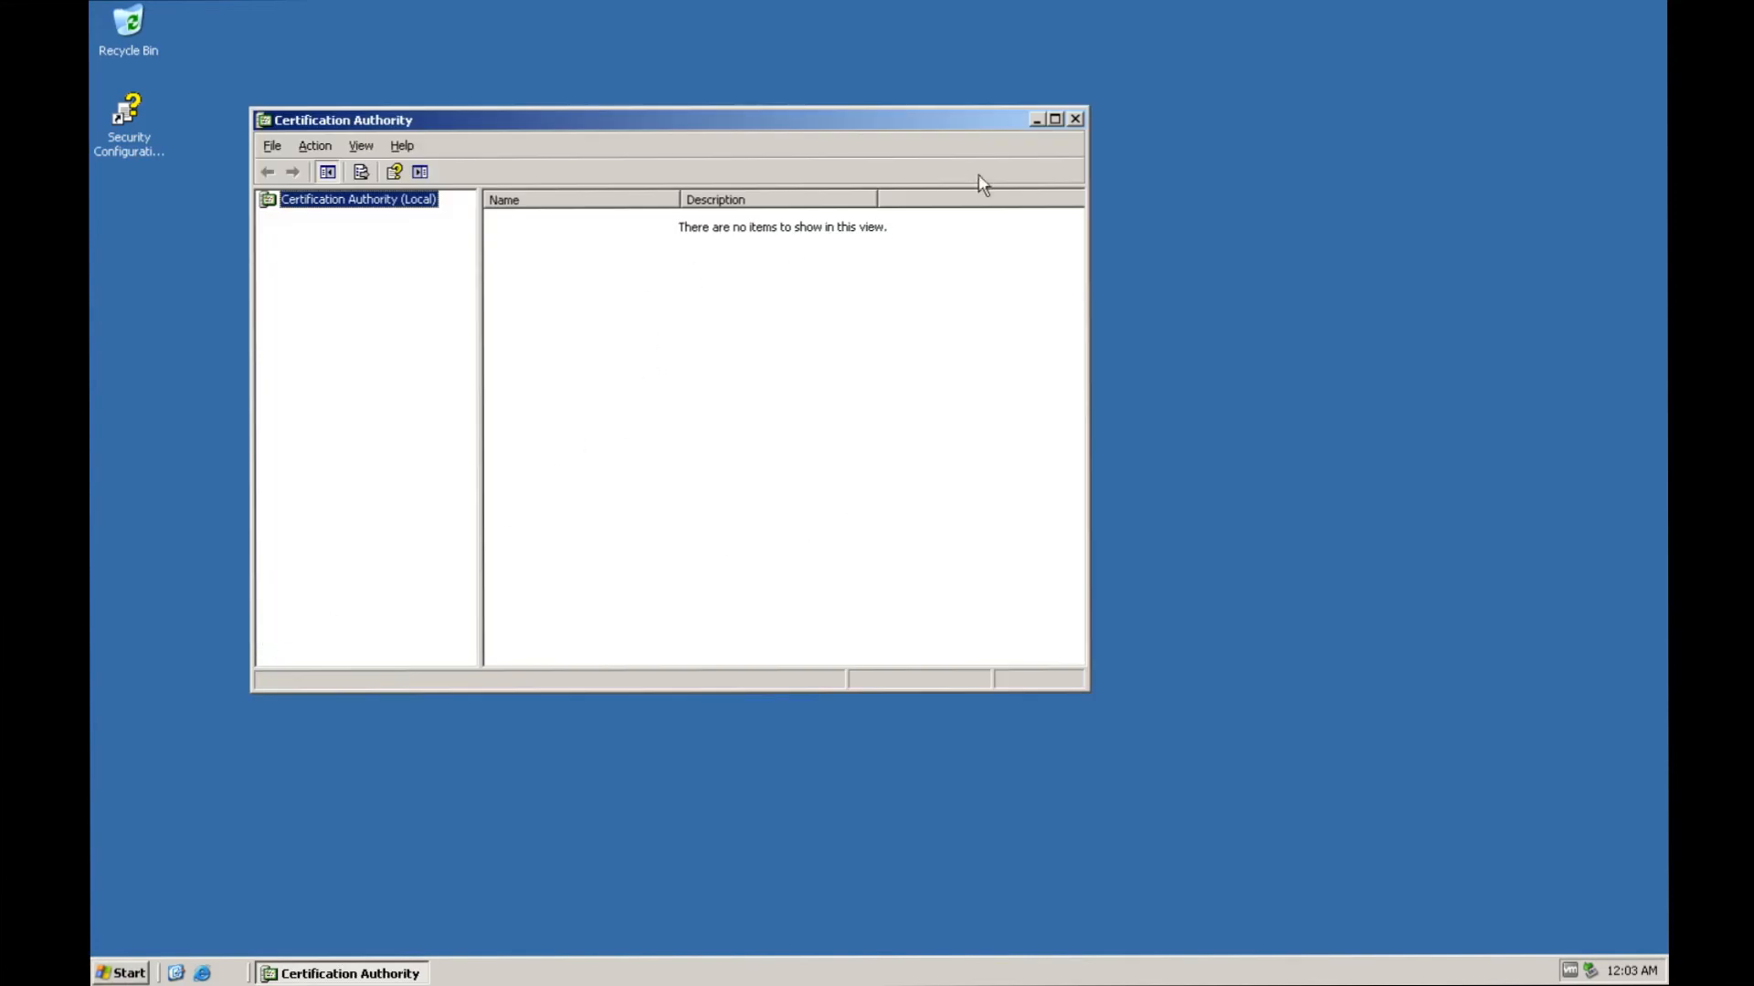
pyautogui.click(1075, 119)
# Step: Open WordPad and shift its window towards the centre of the desktop
pyautogui.click(121, 972)
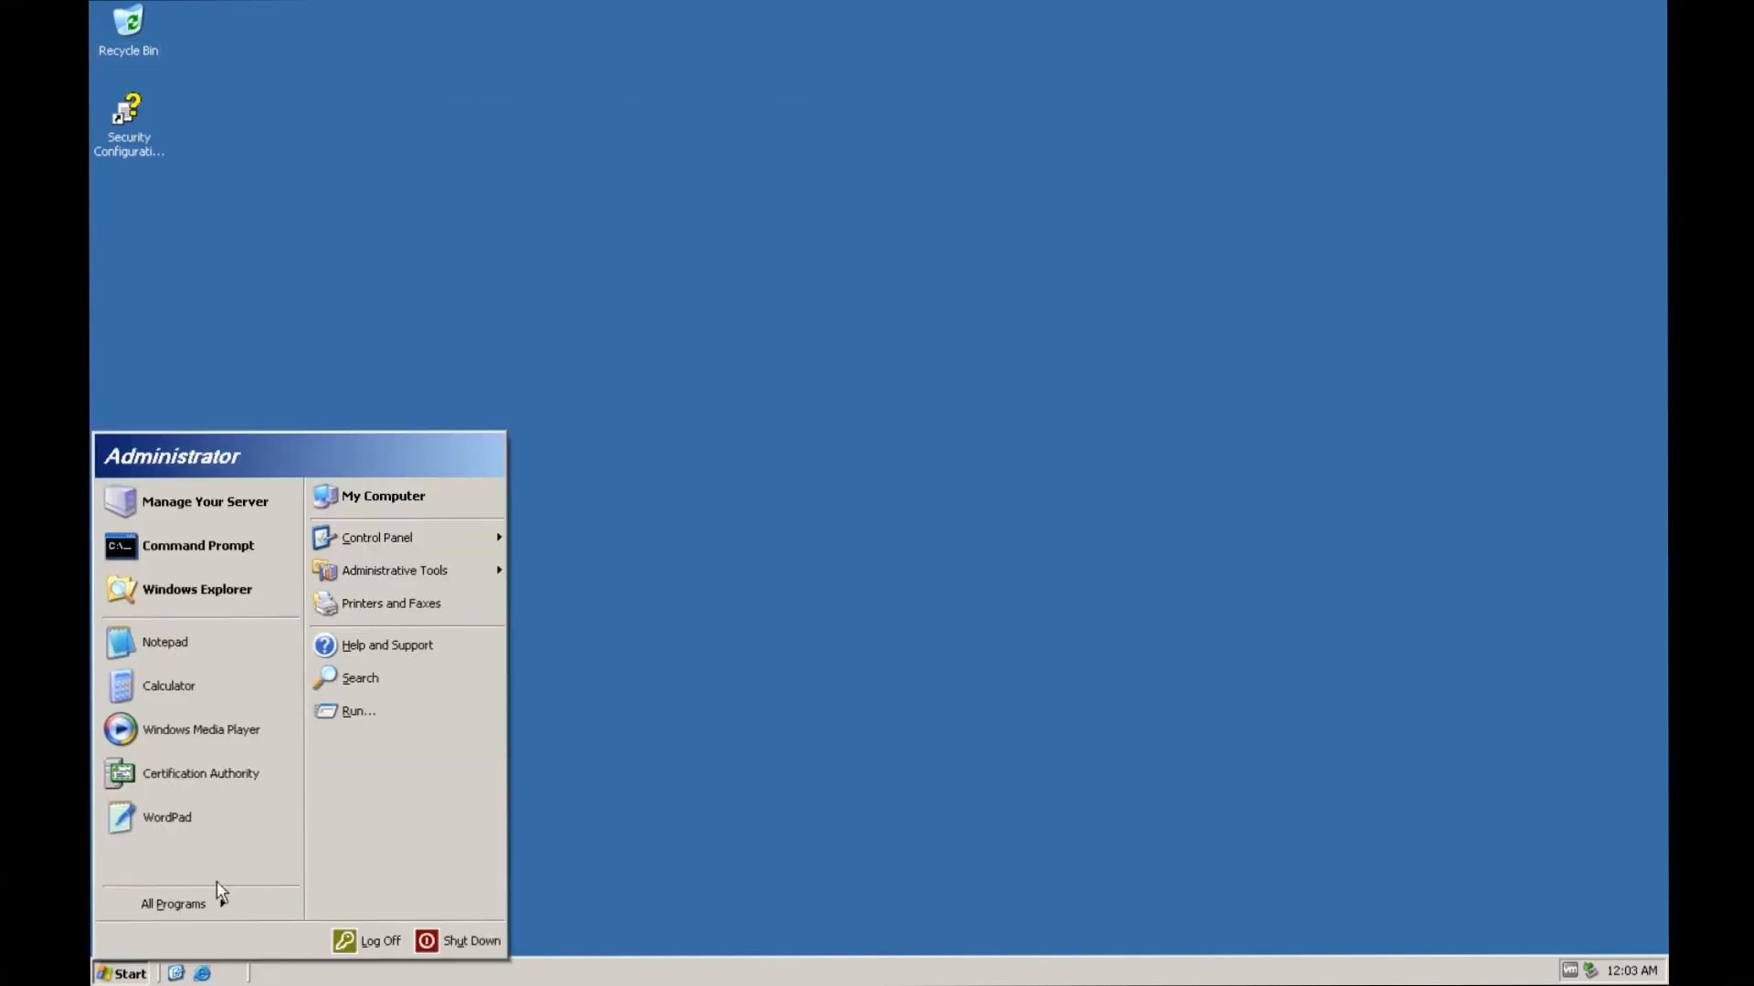
pyautogui.moveTo(255, 900)
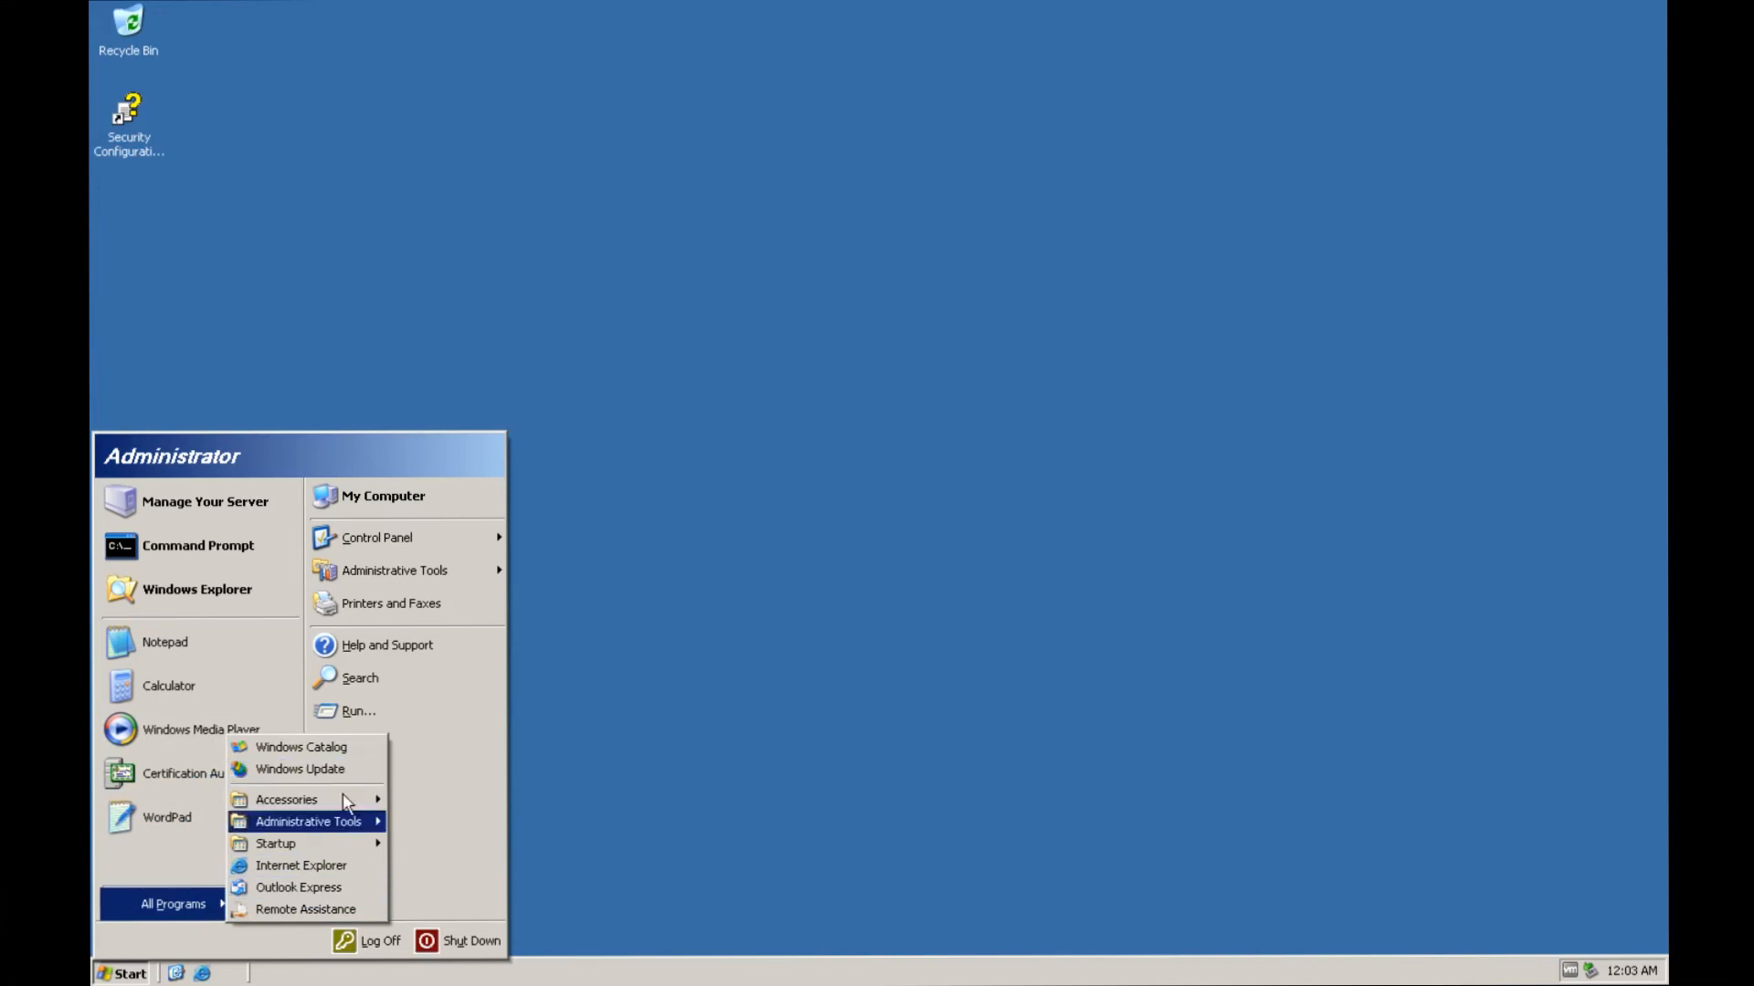
pyautogui.click(170, 833)
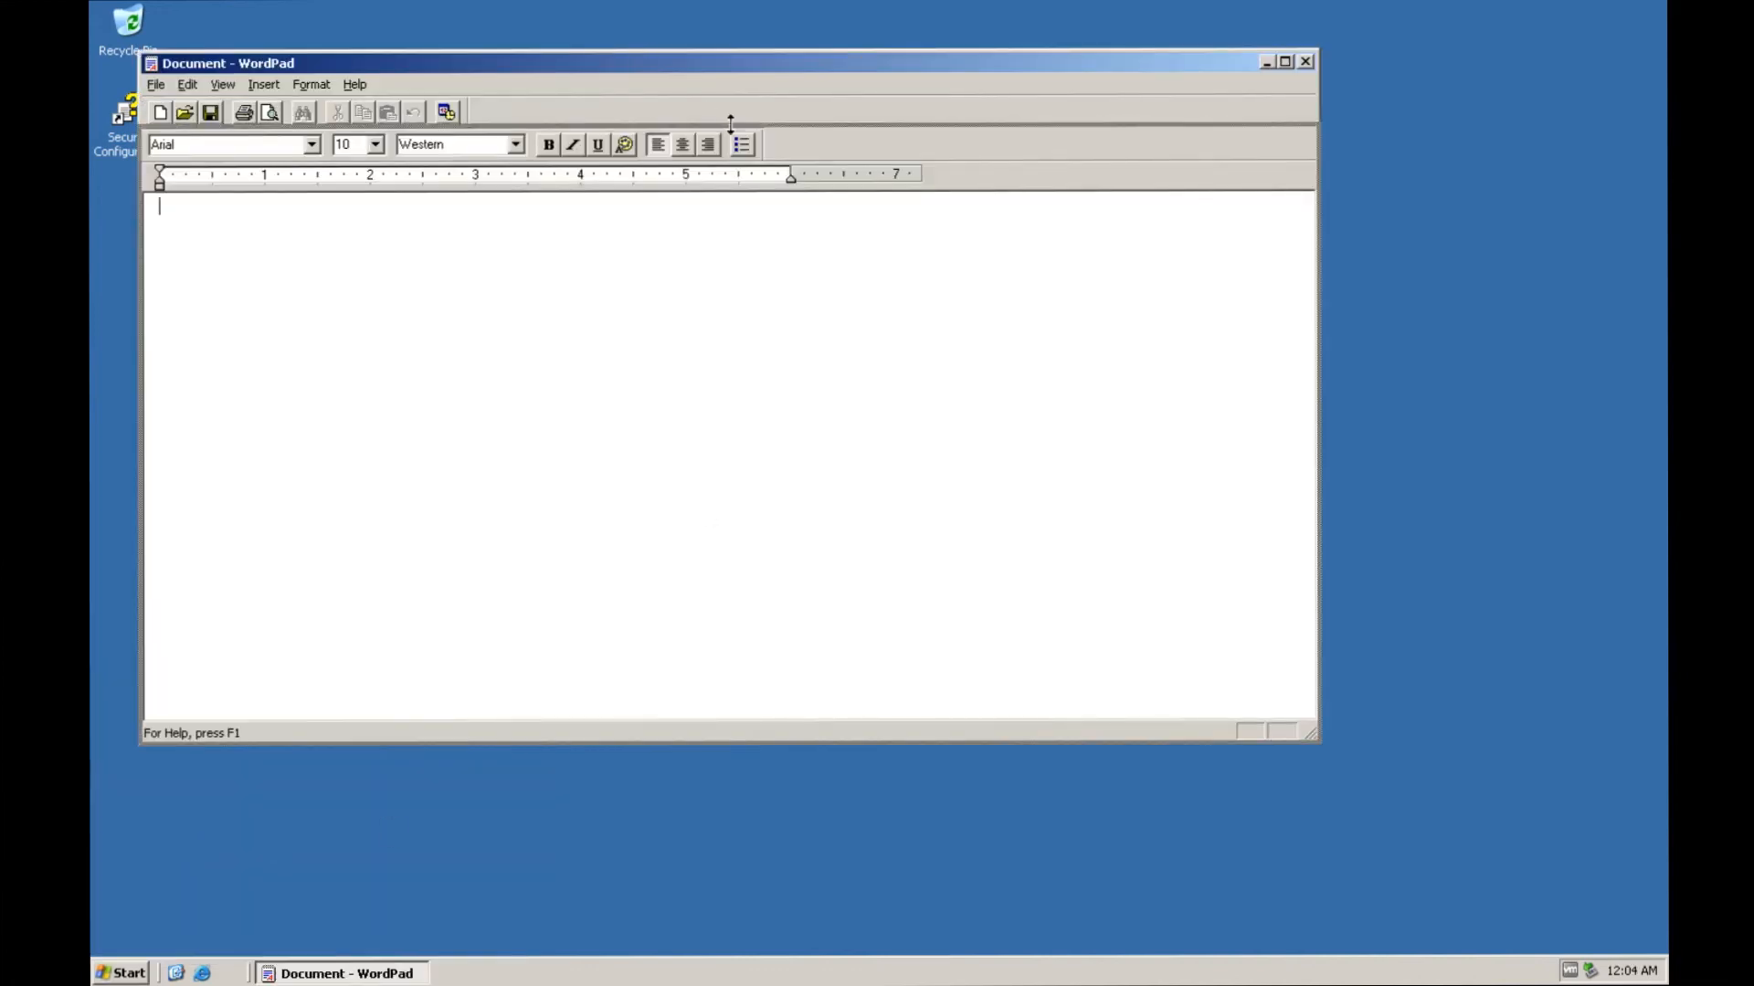
pyautogui.moveTo(736, 69); pyautogui.dragTo(872, 113)
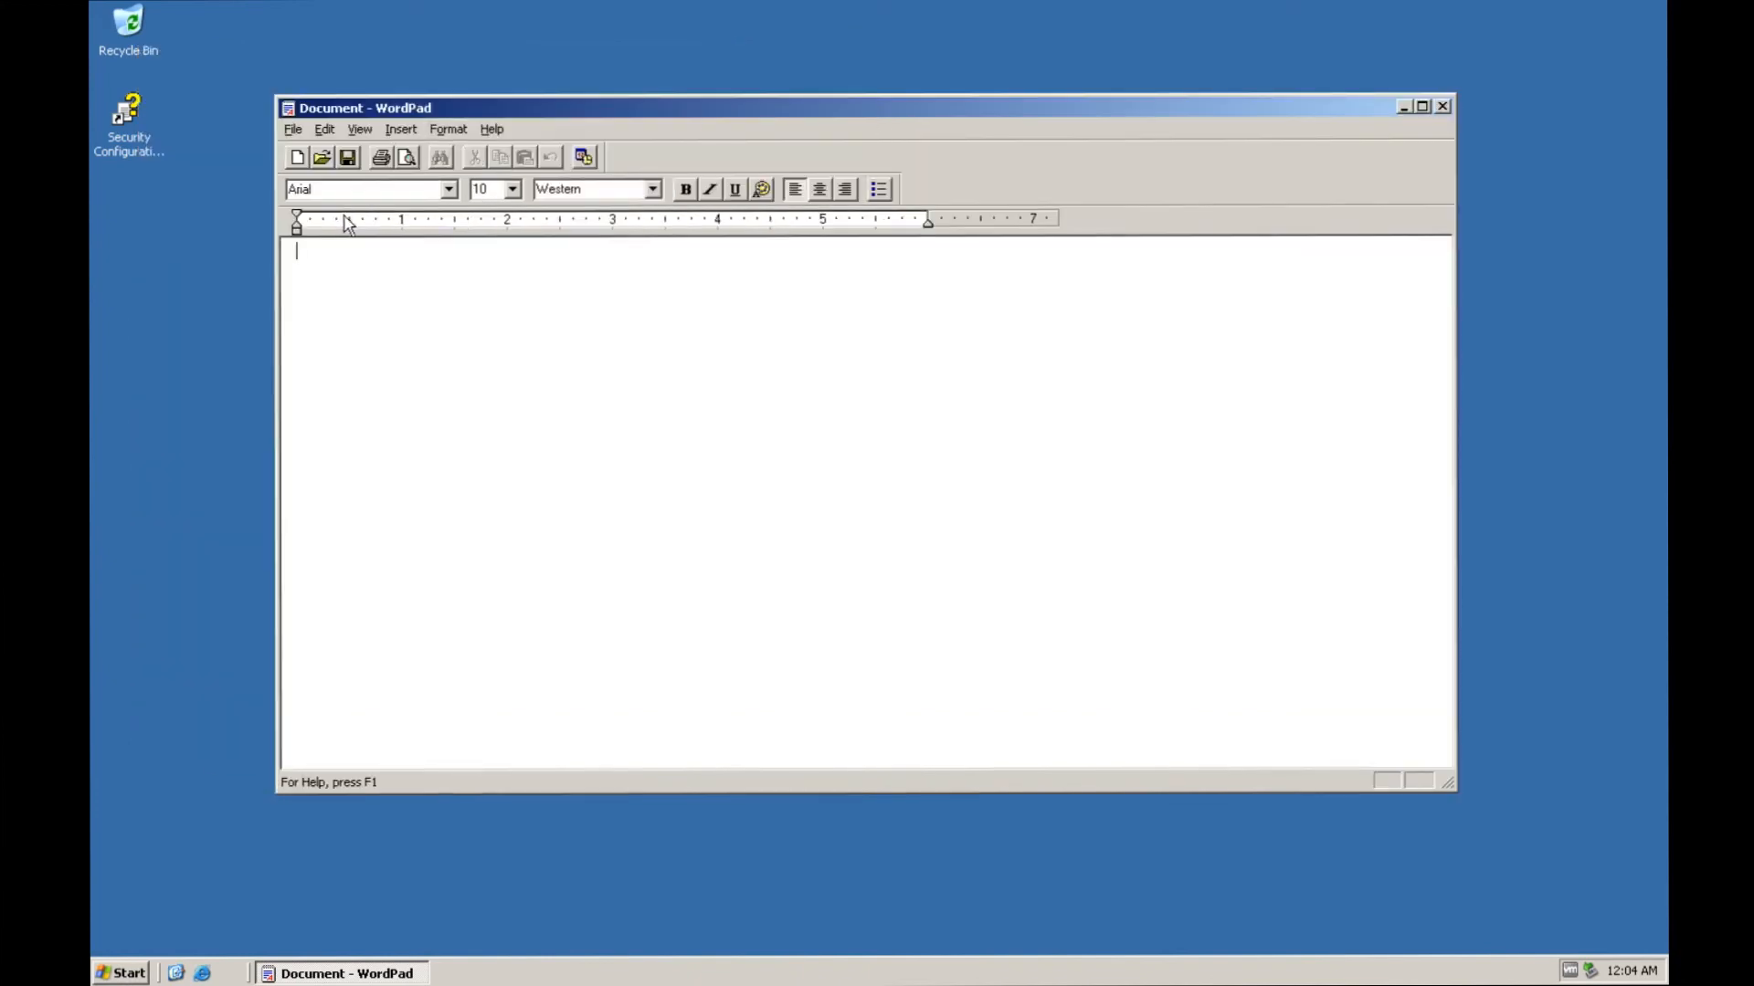
# Step: Set the font size to 72 and write "Windows Server 2003" in the blank document
pyautogui.click(512, 189)
pyautogui.click(472, 419)
pyautogui.write('g')
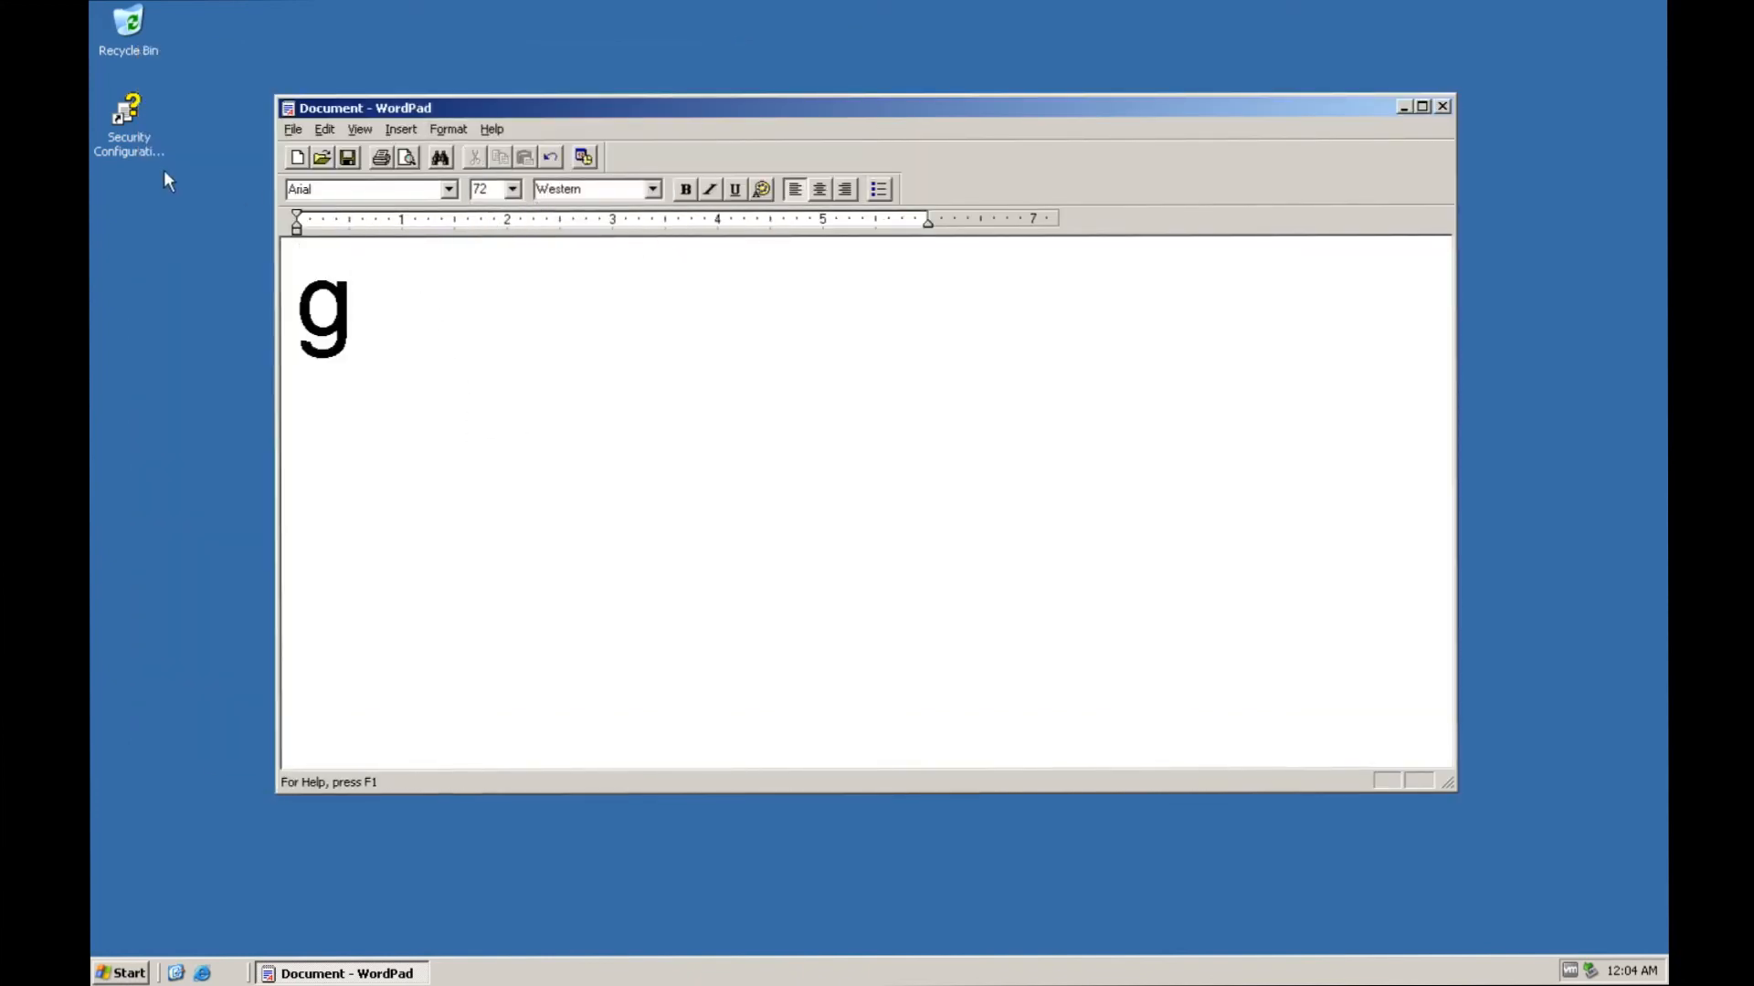
pyautogui.press('BackSpace')
pyautogui.write('d')
pyautogui.press('BackSpace')
pyautogui.write('W')
pyautogui.press('BackSpace')
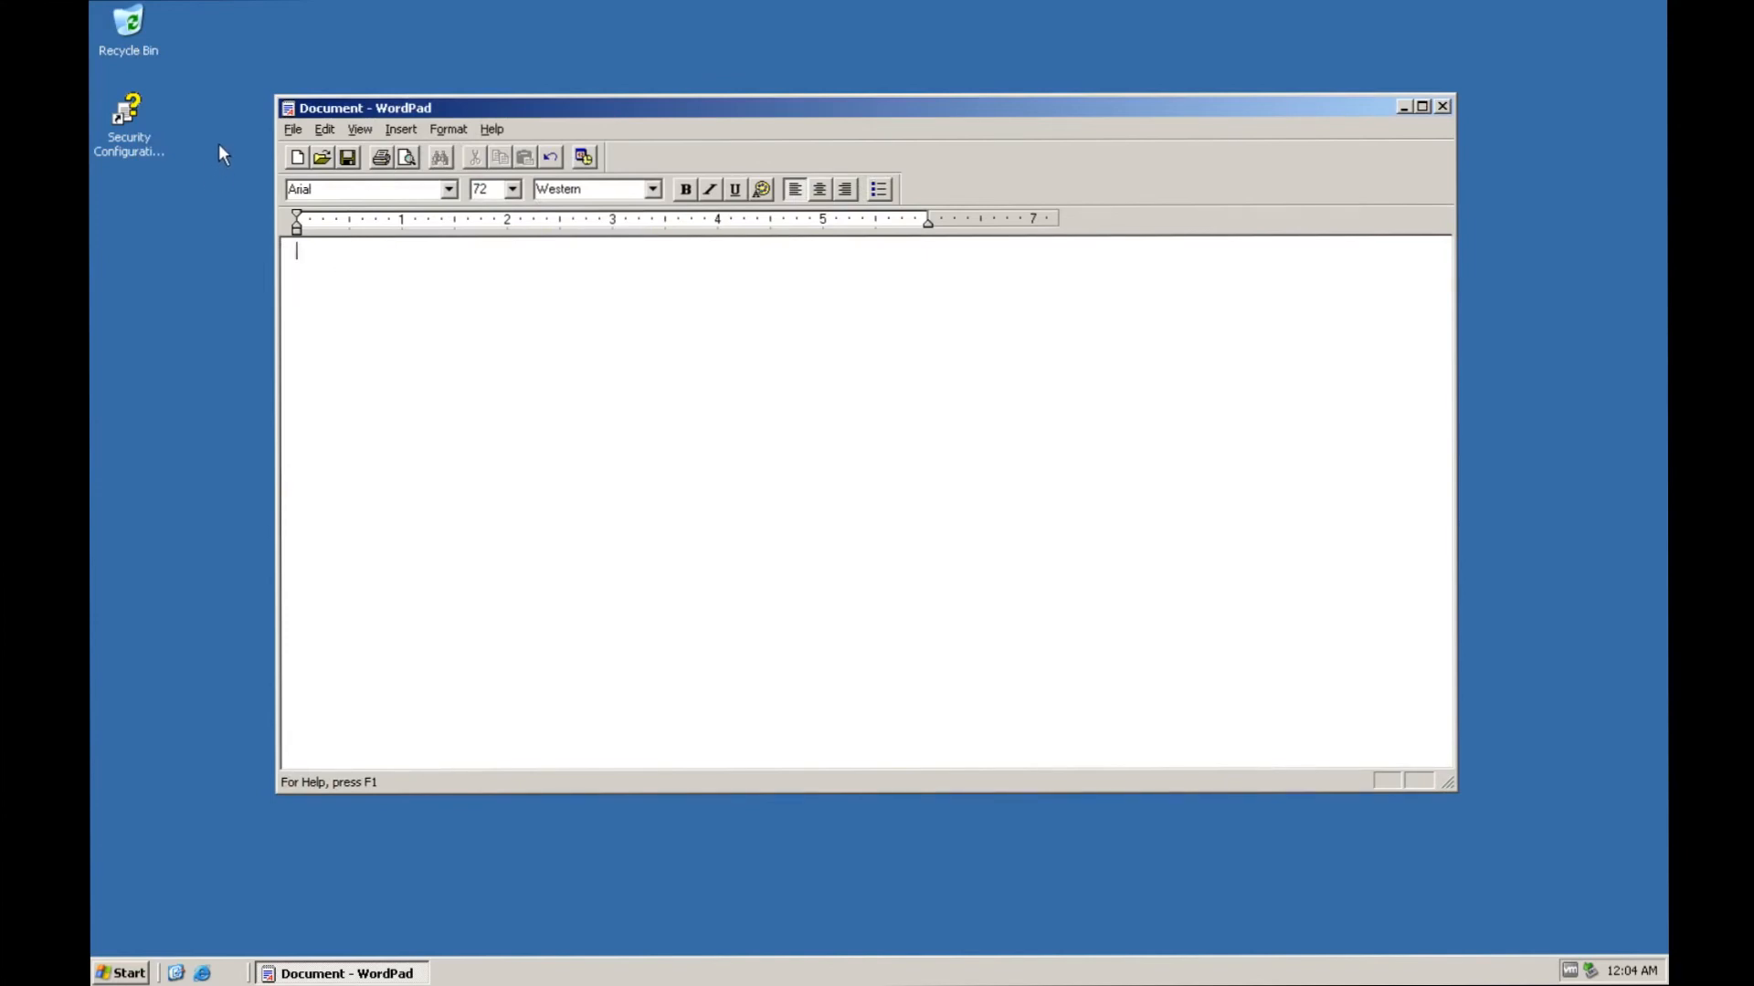
pyautogui.write('Windows ')
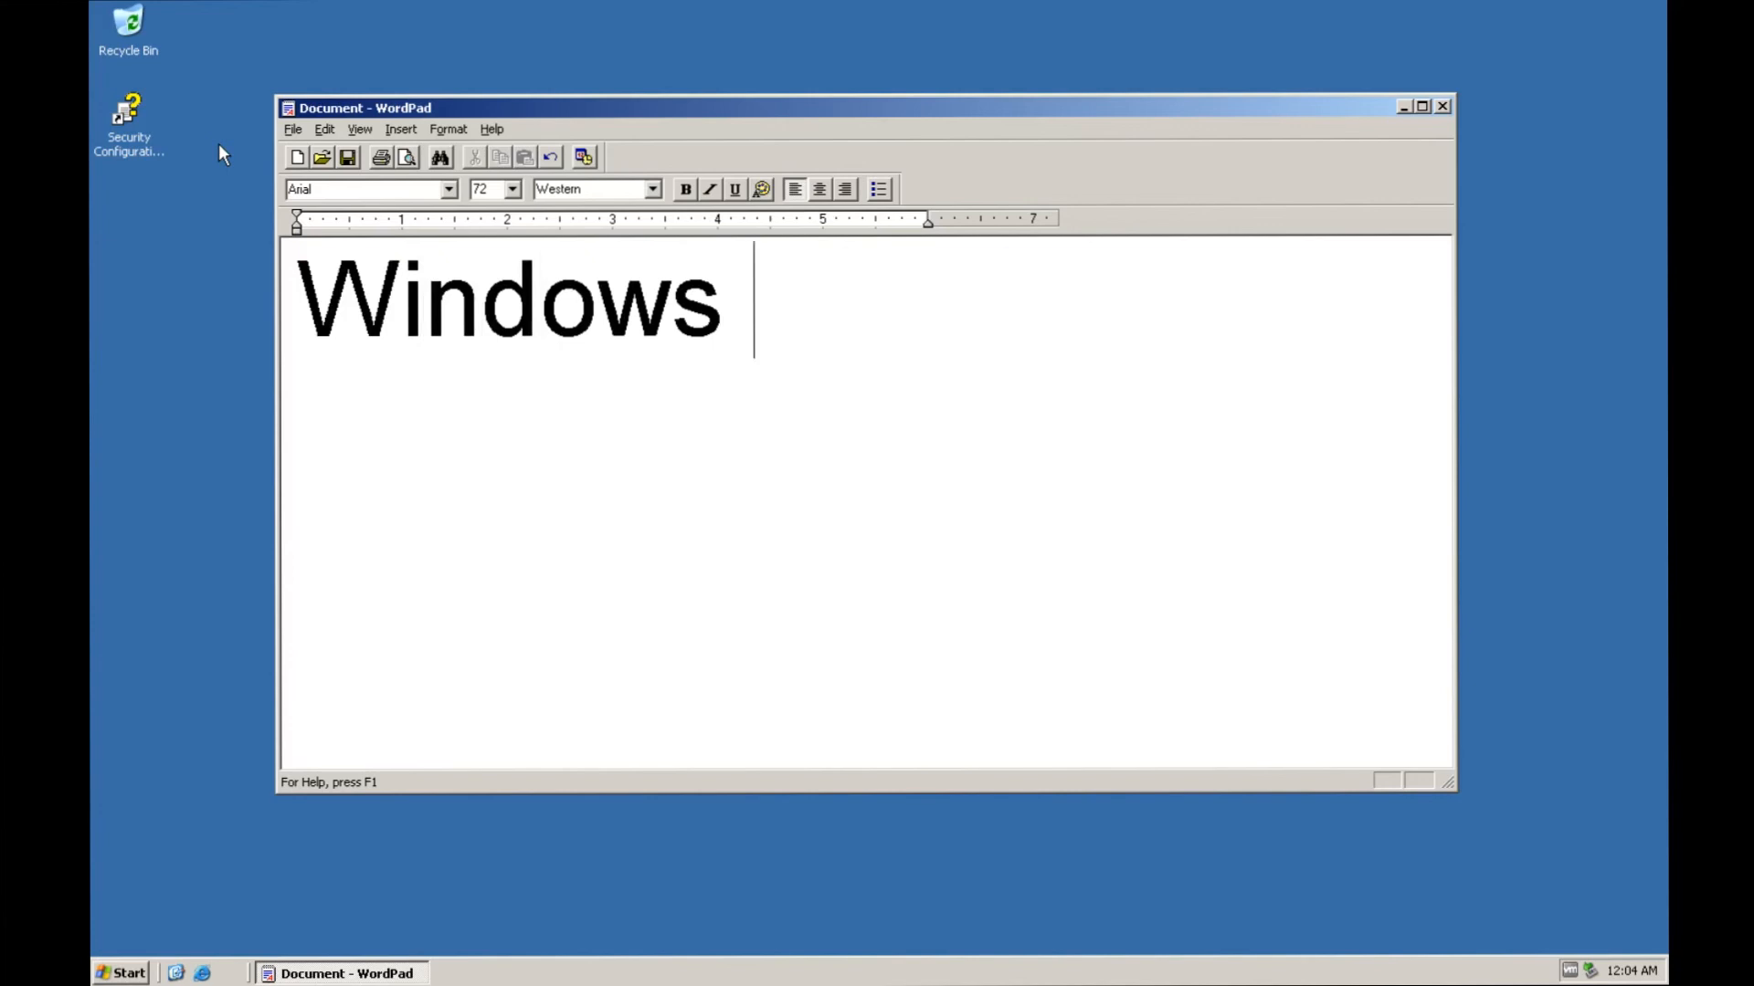
pyautogui.write('Server ')
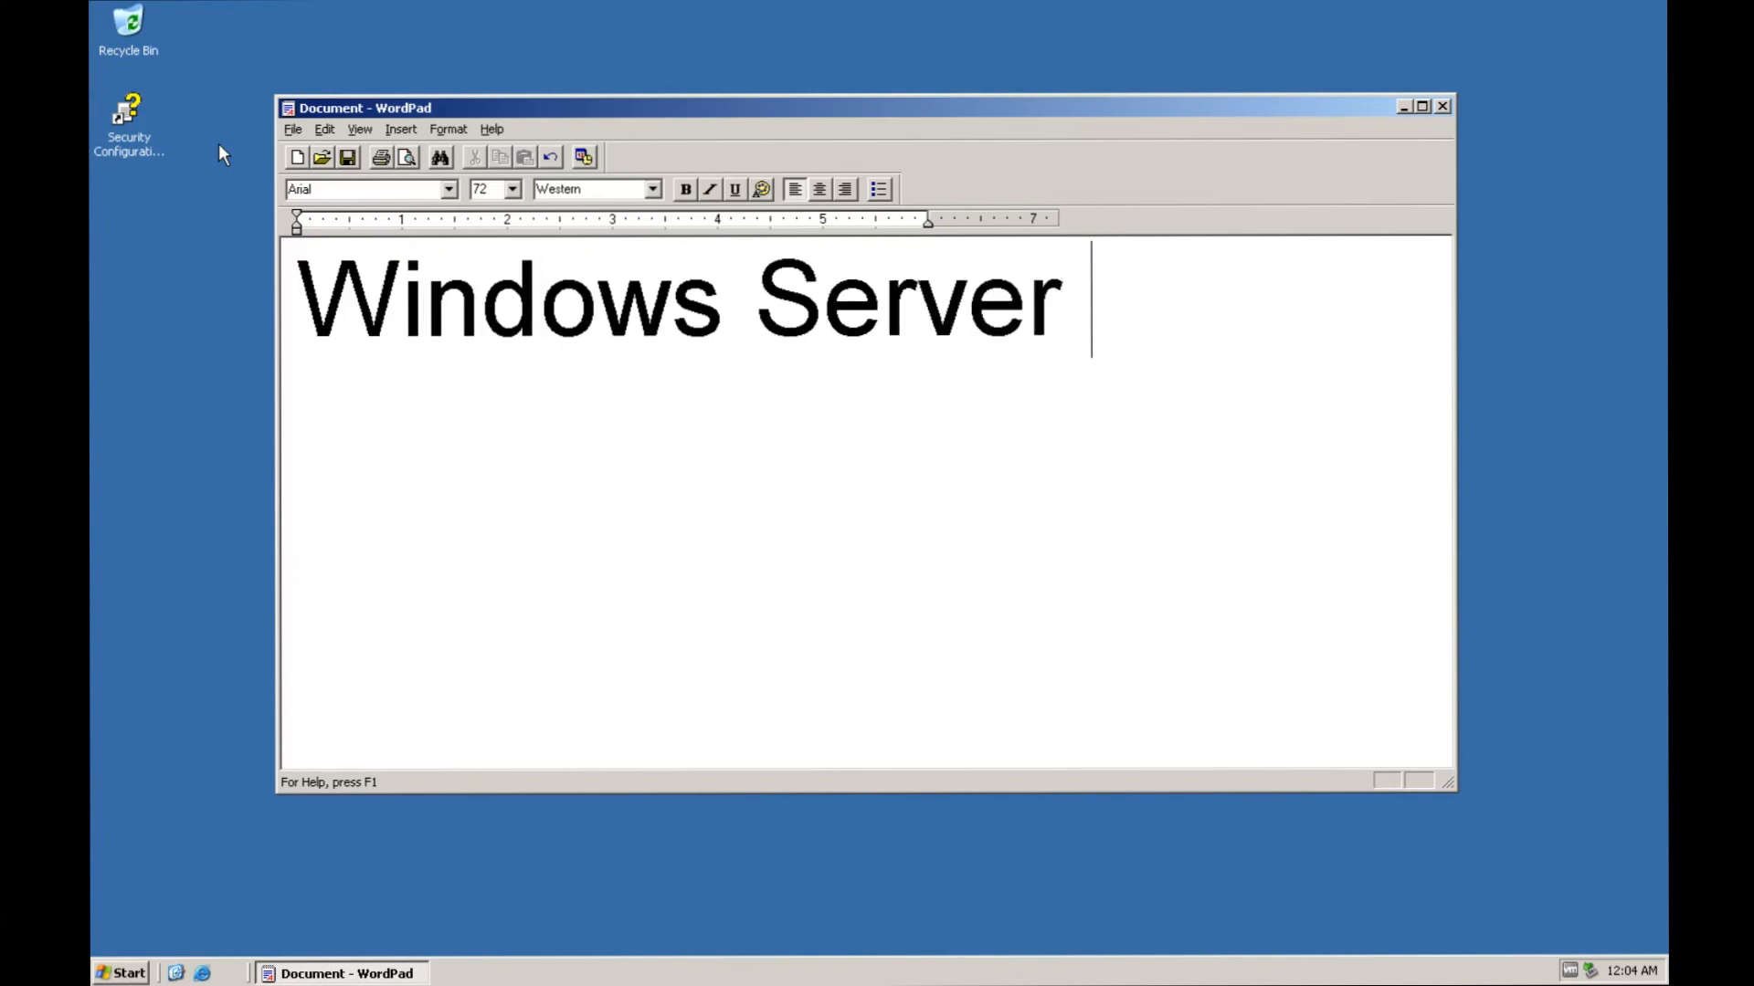
pyautogui.write('2003')
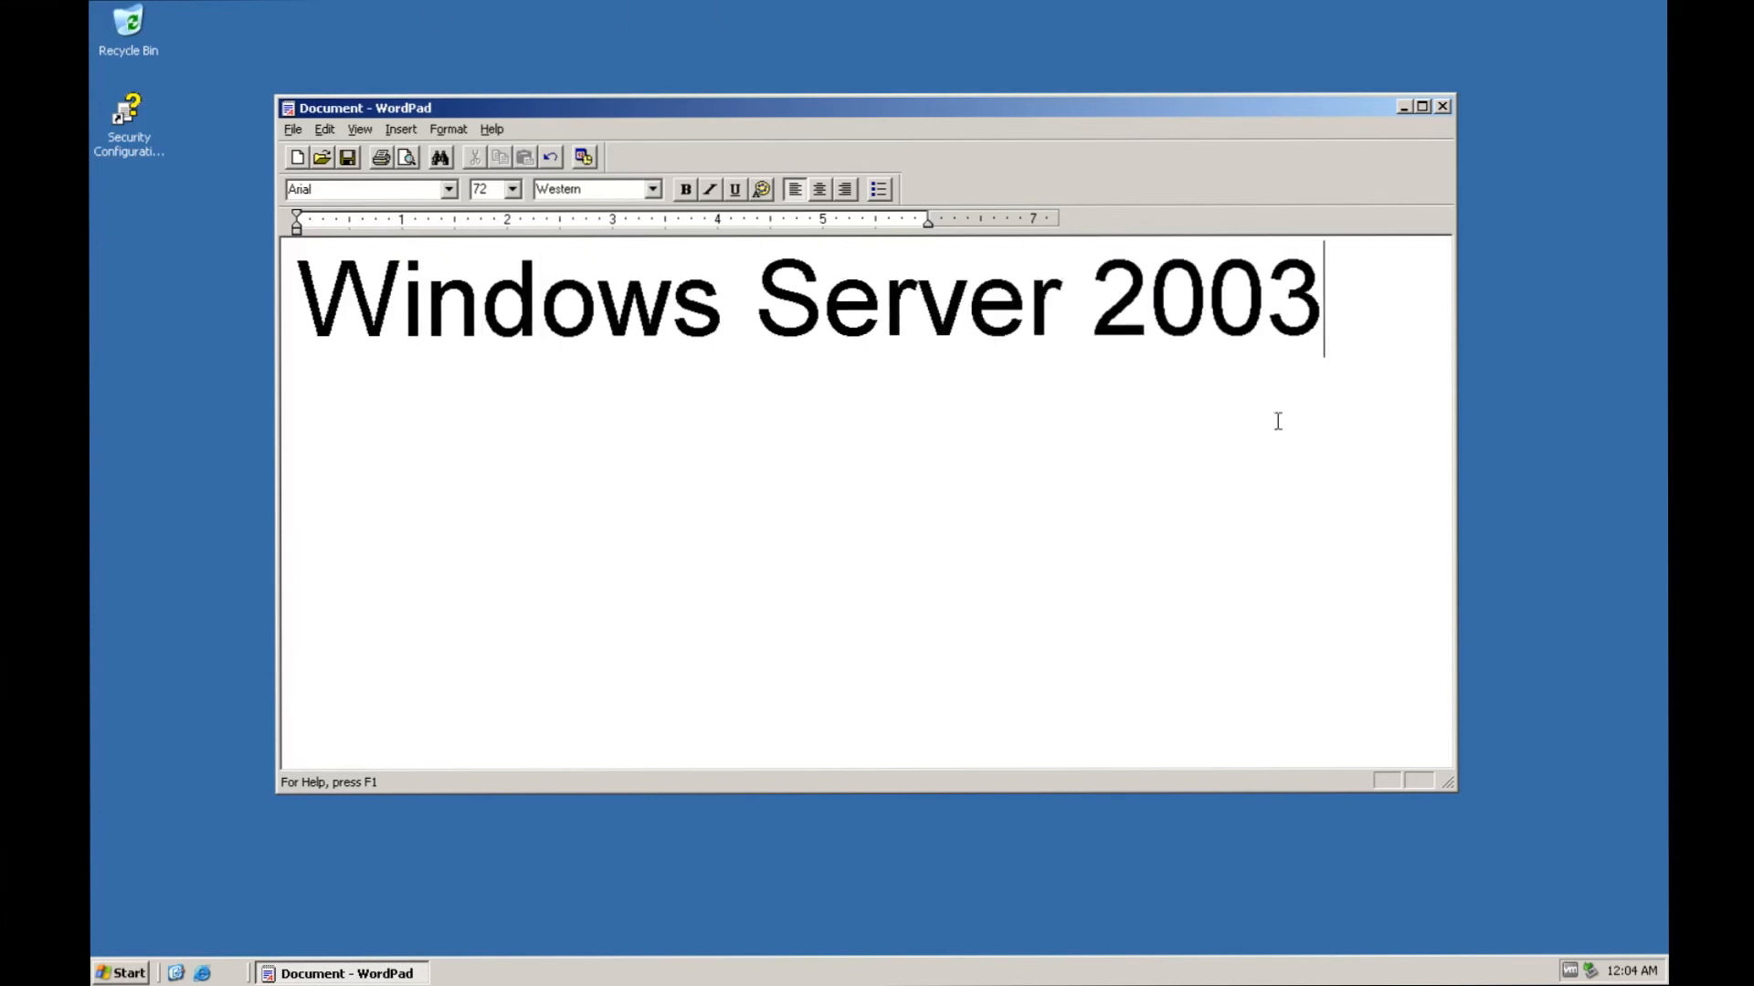
# Step: Change the font of the "Windows Server 2003" line to Franklin Gothic Medium
pyautogui.moveTo(1352, 357); pyautogui.dragTo(393, 260)
pyautogui.click(448, 189)
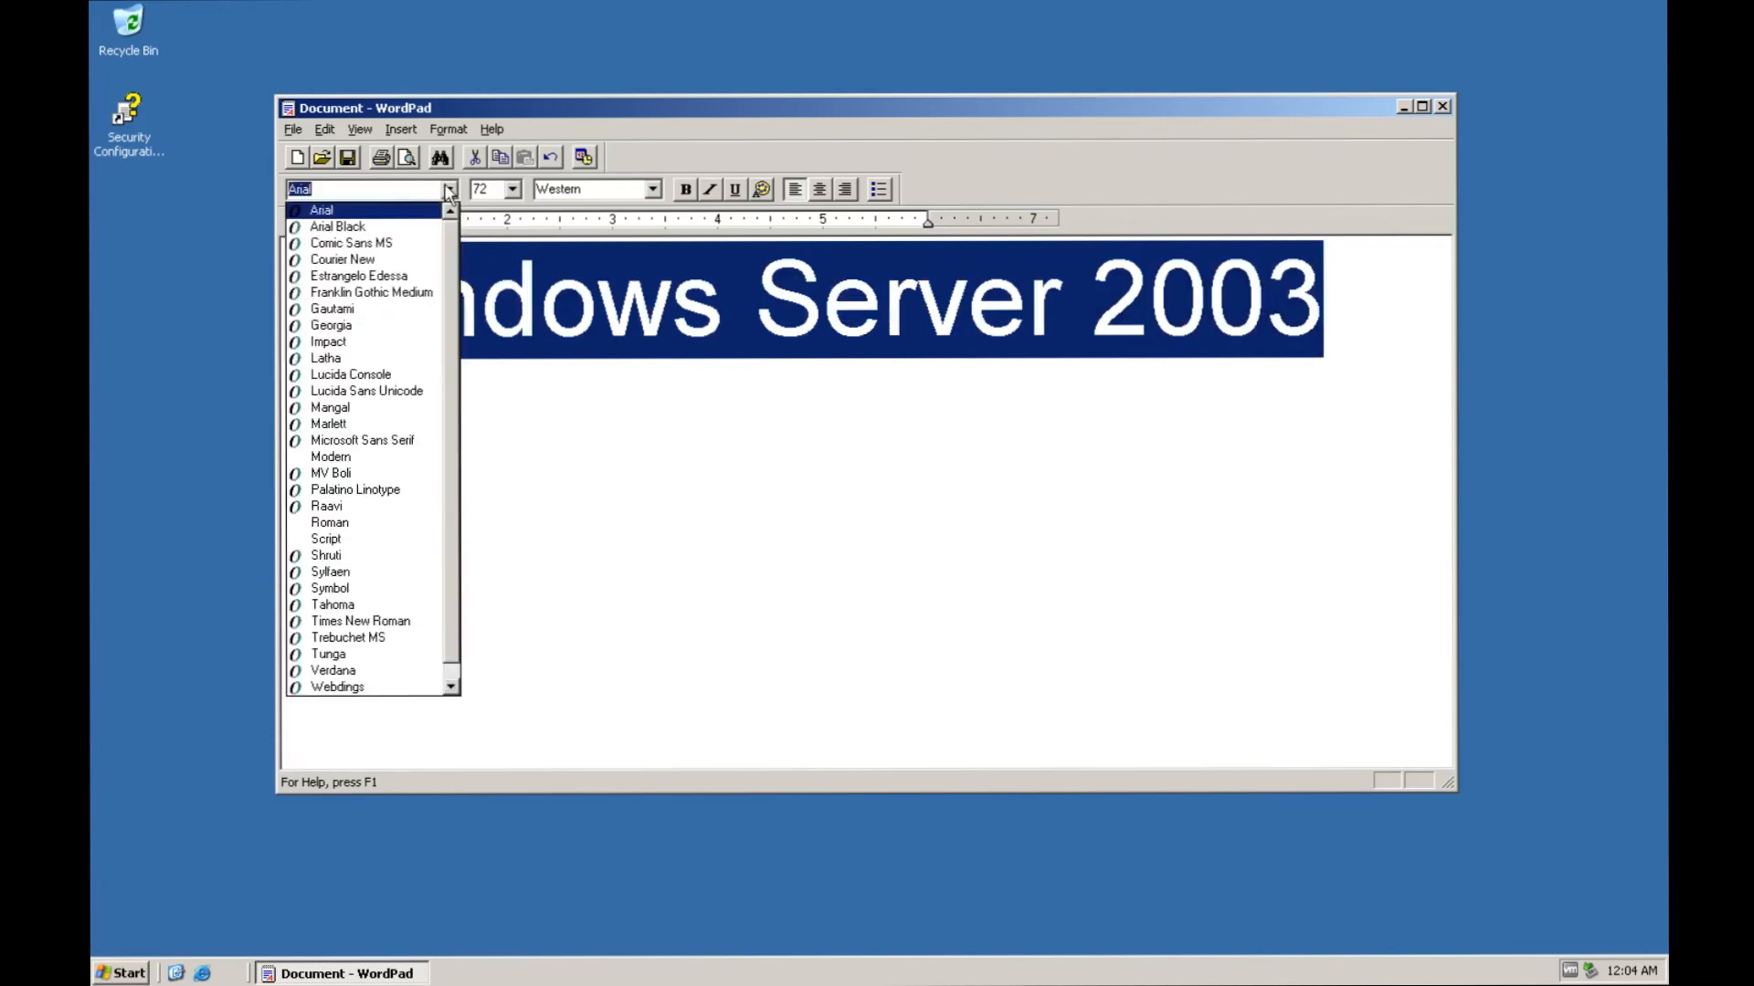
pyautogui.scroll(1, 420, 447)
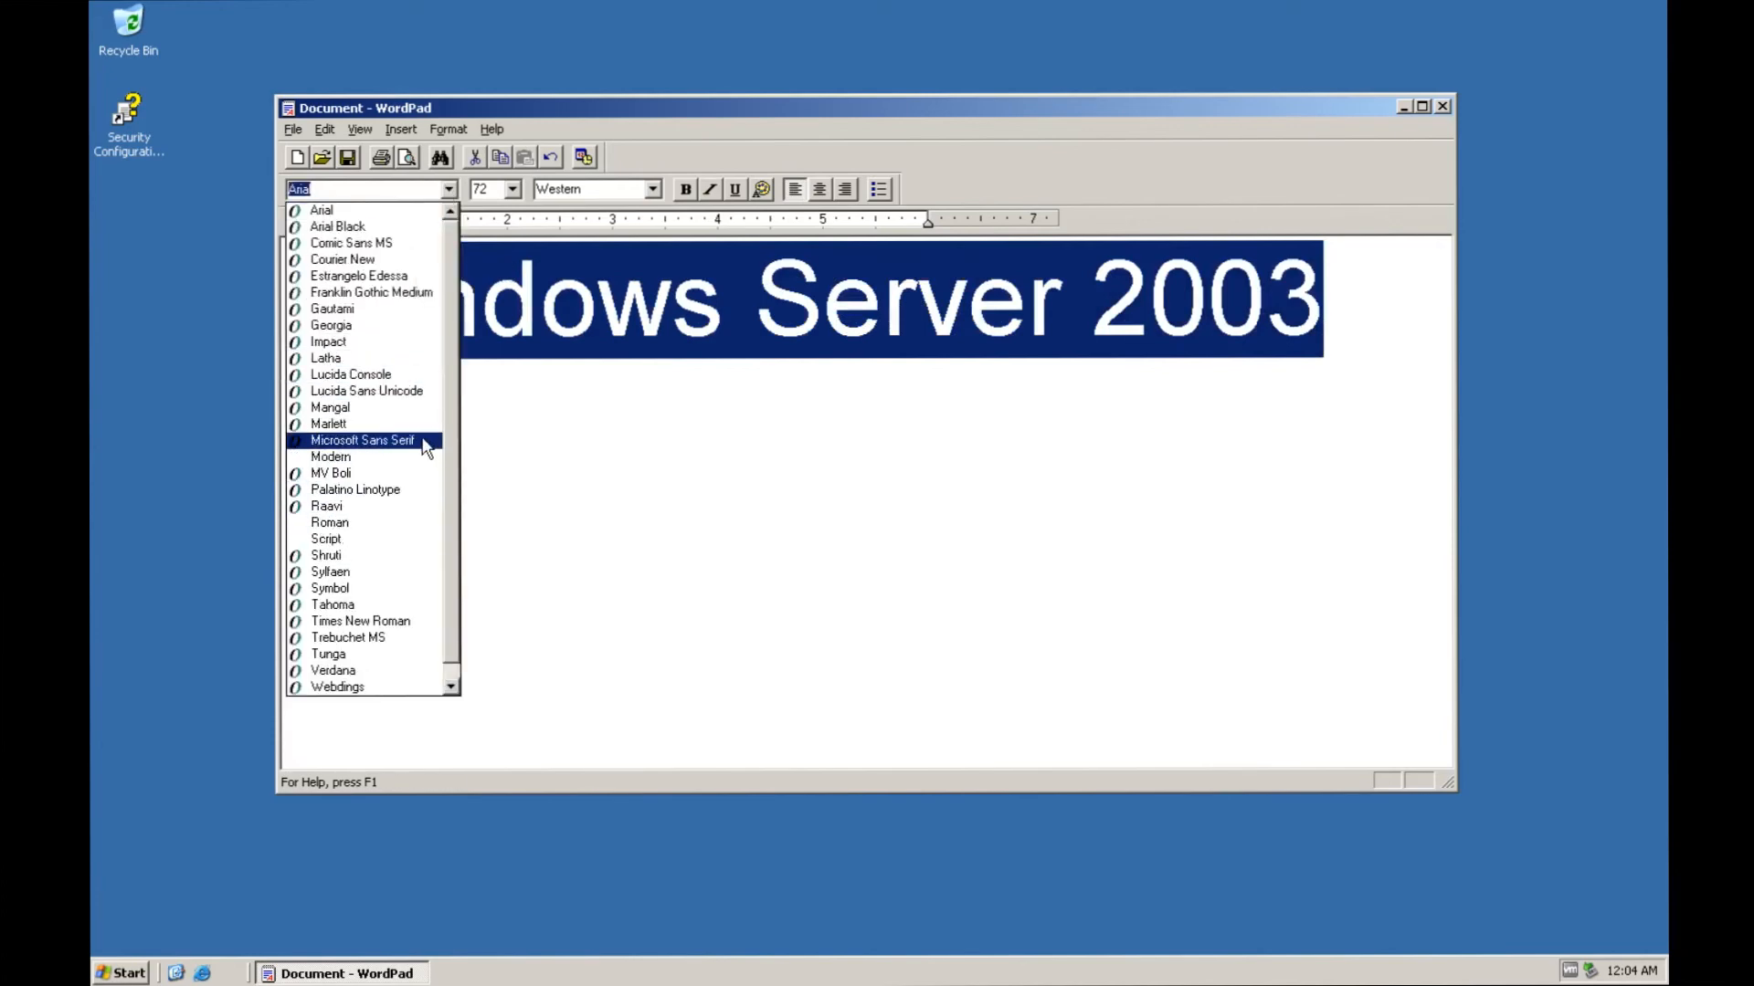
pyautogui.click(416, 293)
pyautogui.click(1319, 321)
pyautogui.moveTo(1319, 321); pyautogui.dragTo(393, 302)
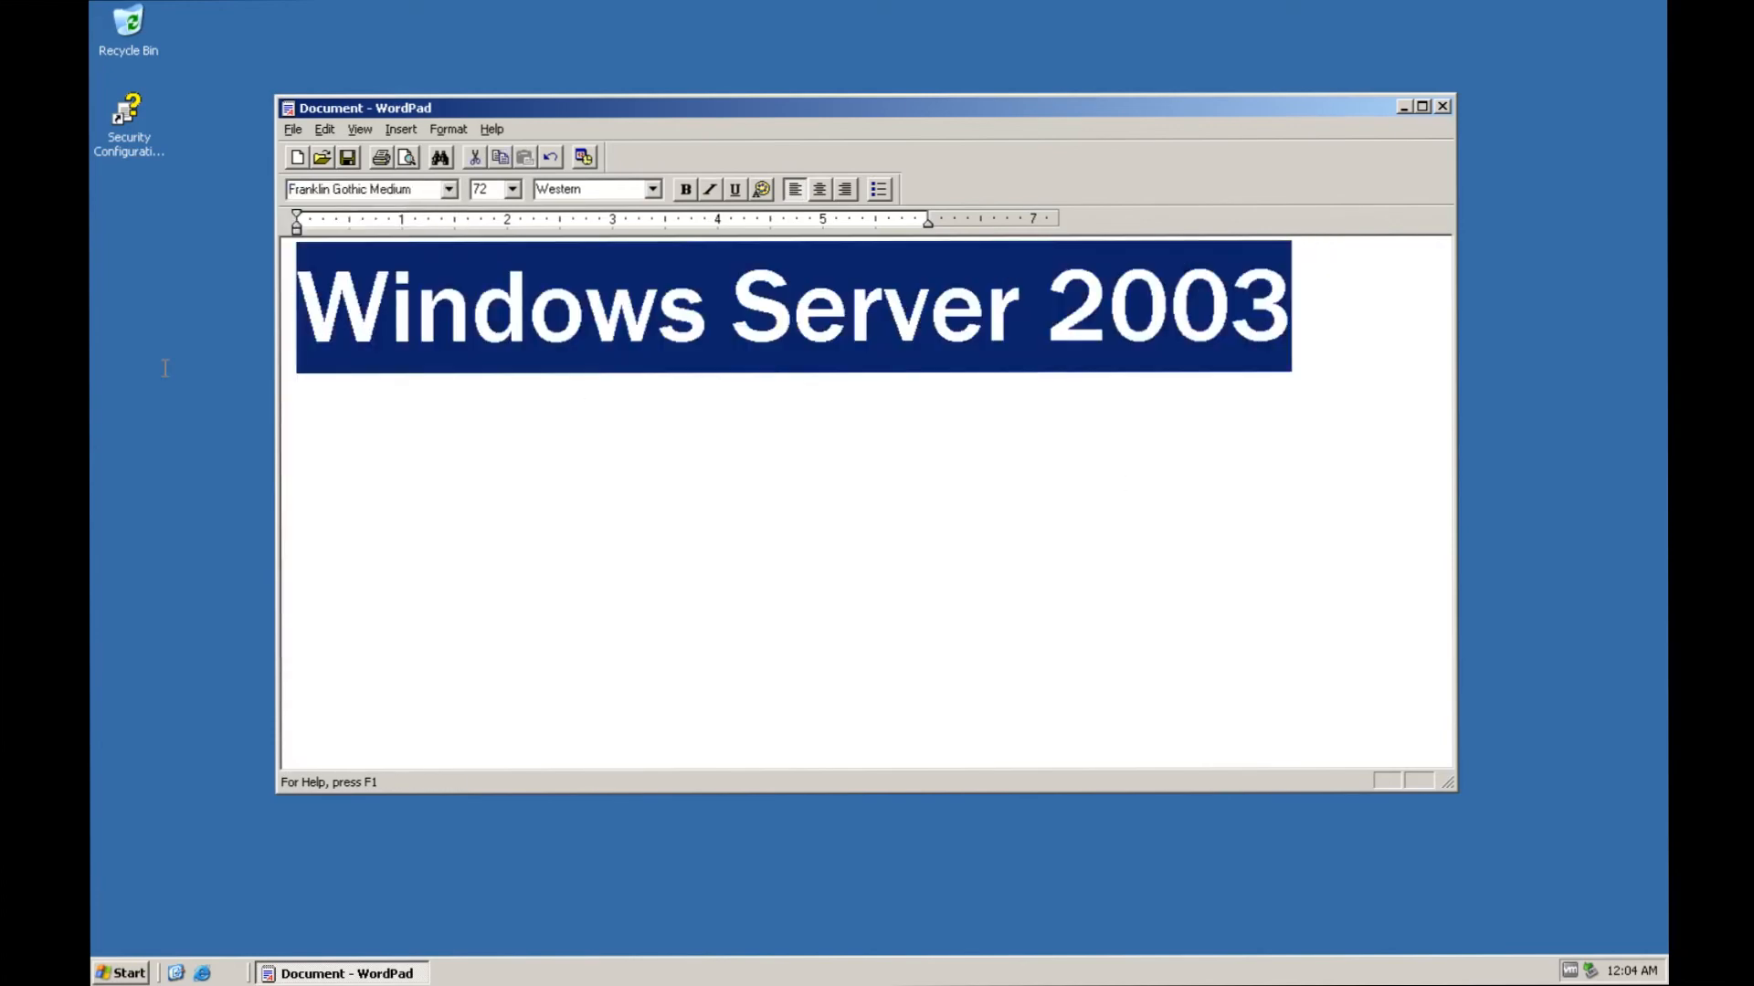
pyautogui.click(398, 331)
pyautogui.tripleClick(328, 303)
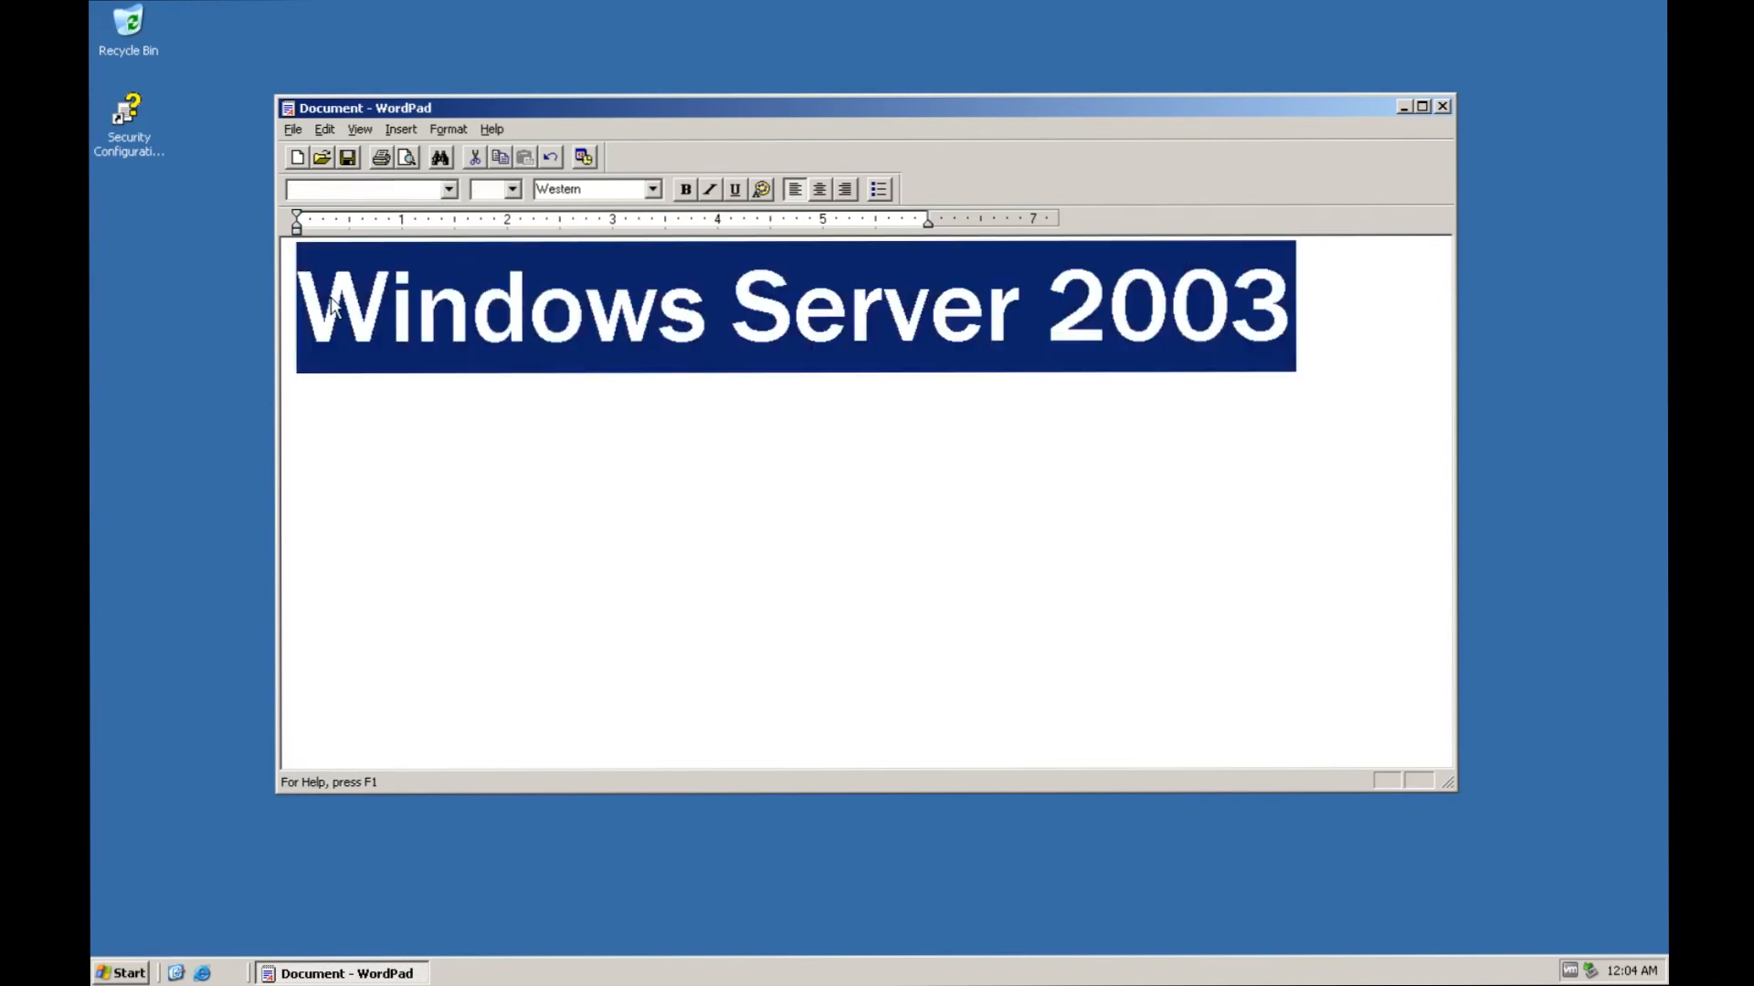
pyautogui.doubleClick(355, 303)
pyautogui.tripleClick(354, 303)
pyautogui.doubleClick(354, 303)
pyautogui.click(920, 344)
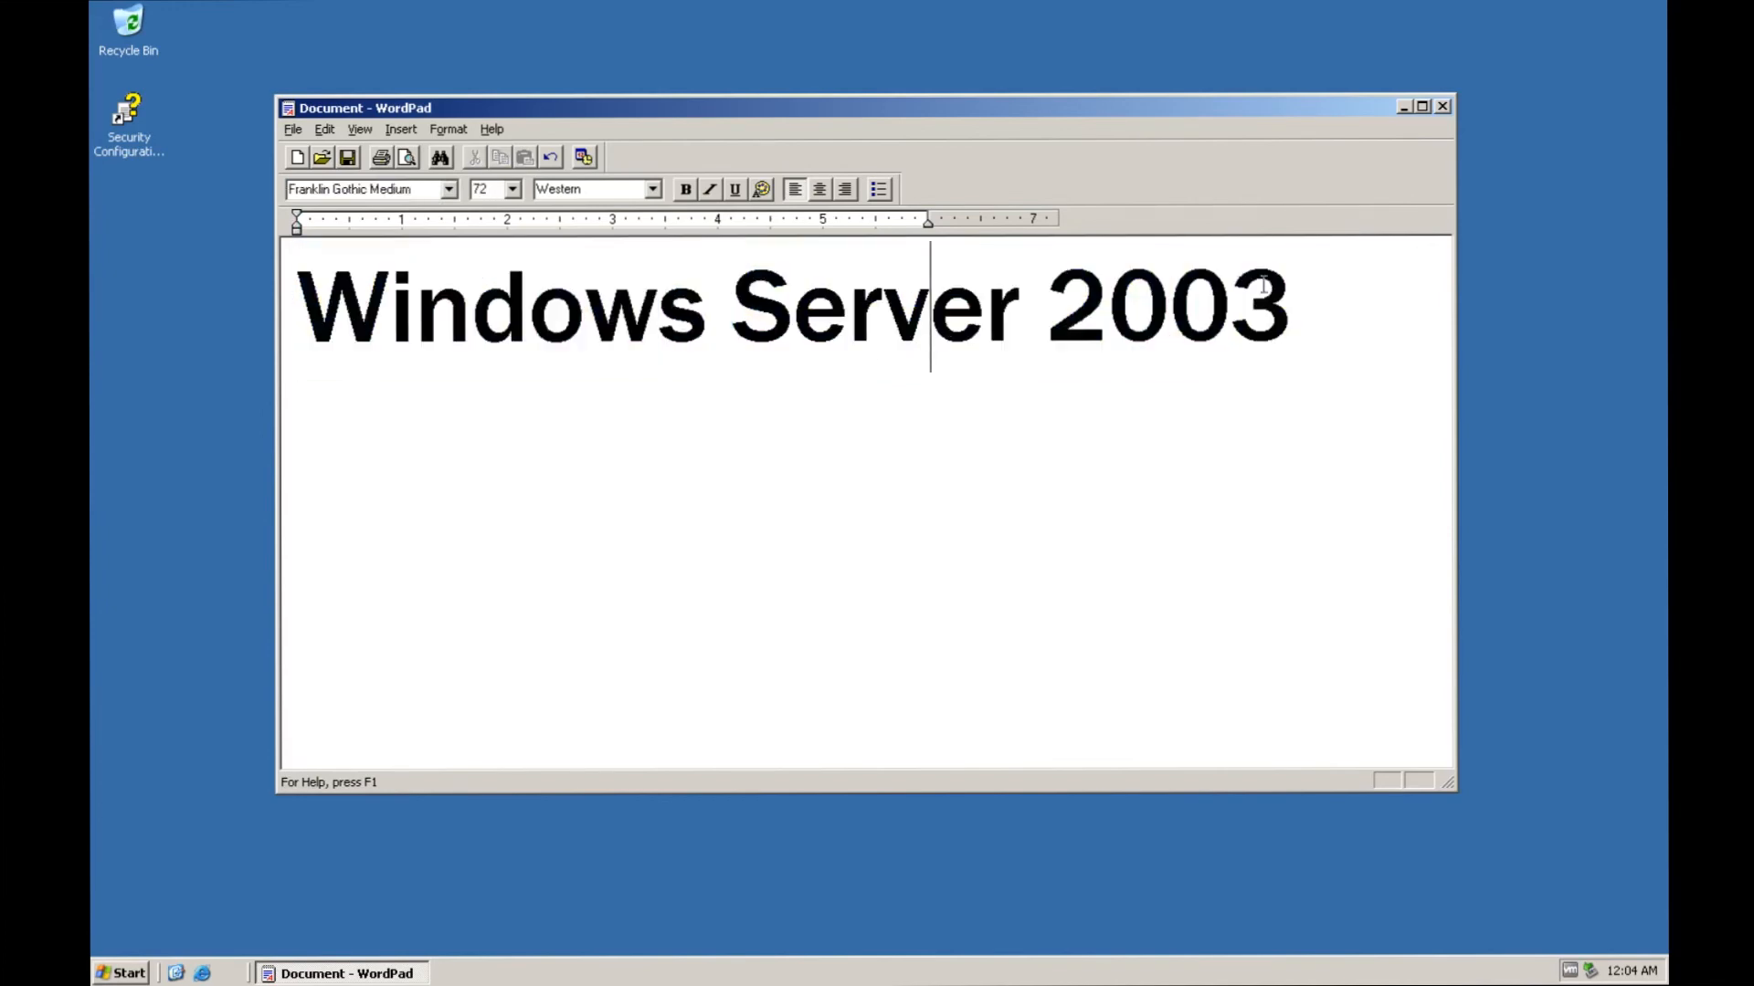
pyautogui.moveTo(1265, 284); pyautogui.dragTo(682, 343)
pyautogui.doubleClick(511, 338)
pyautogui.click(513, 337)
pyautogui.tripleClick(514, 340)
pyautogui.doubleClick(516, 342)
pyautogui.click(563, 347)
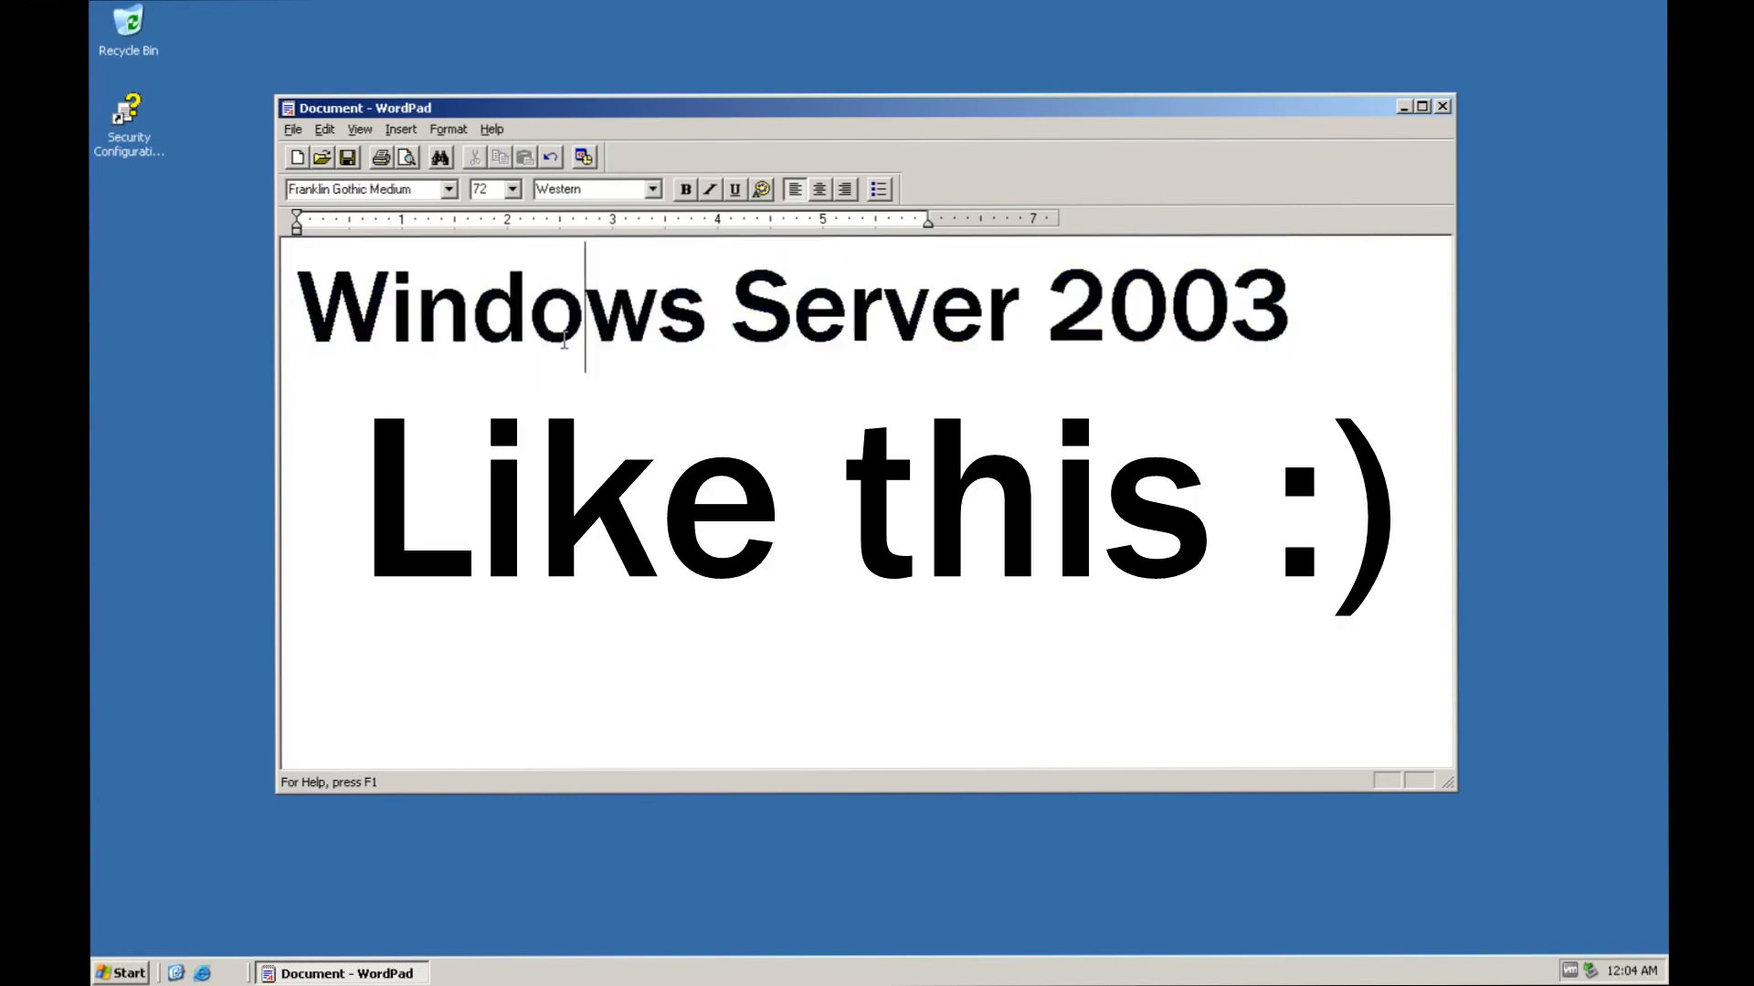
pyautogui.doubleClick(565, 351)
pyautogui.click(566, 344)
pyautogui.doubleClick(1190, 283)
pyautogui.tripleClick(1196, 294)
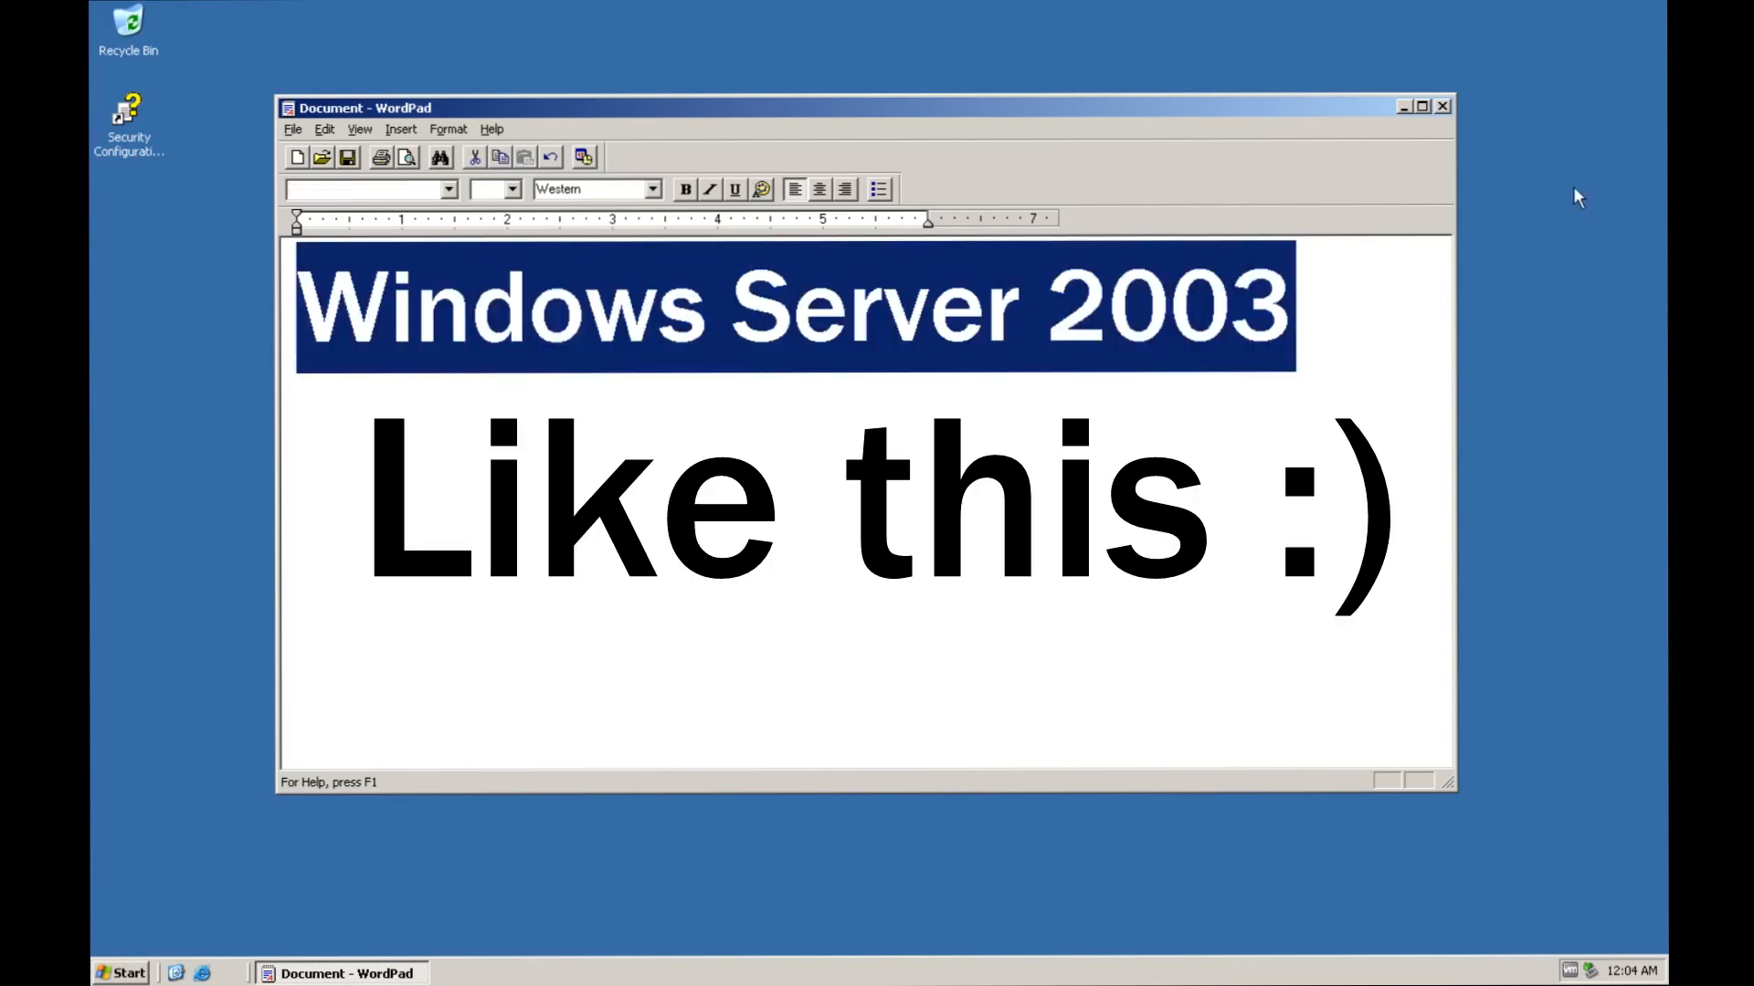
# Step: Close WordPad without saving the changes to the document
pyautogui.click(1442, 106)
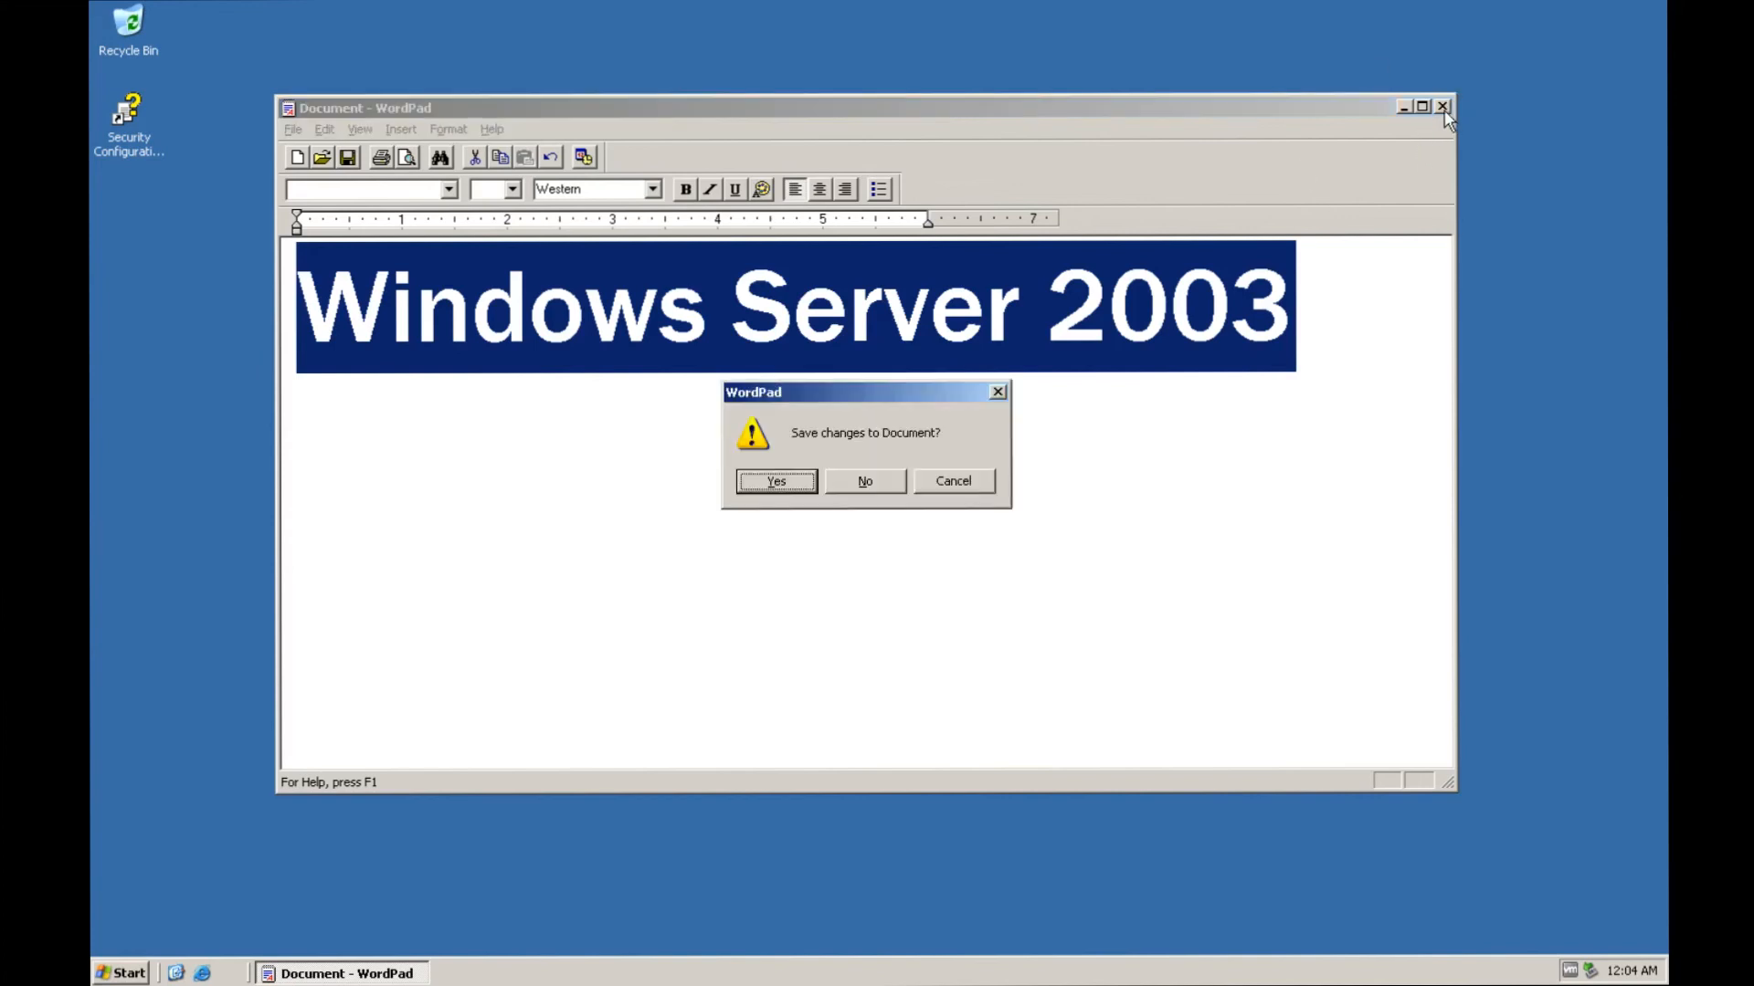
pyautogui.click(861, 482)
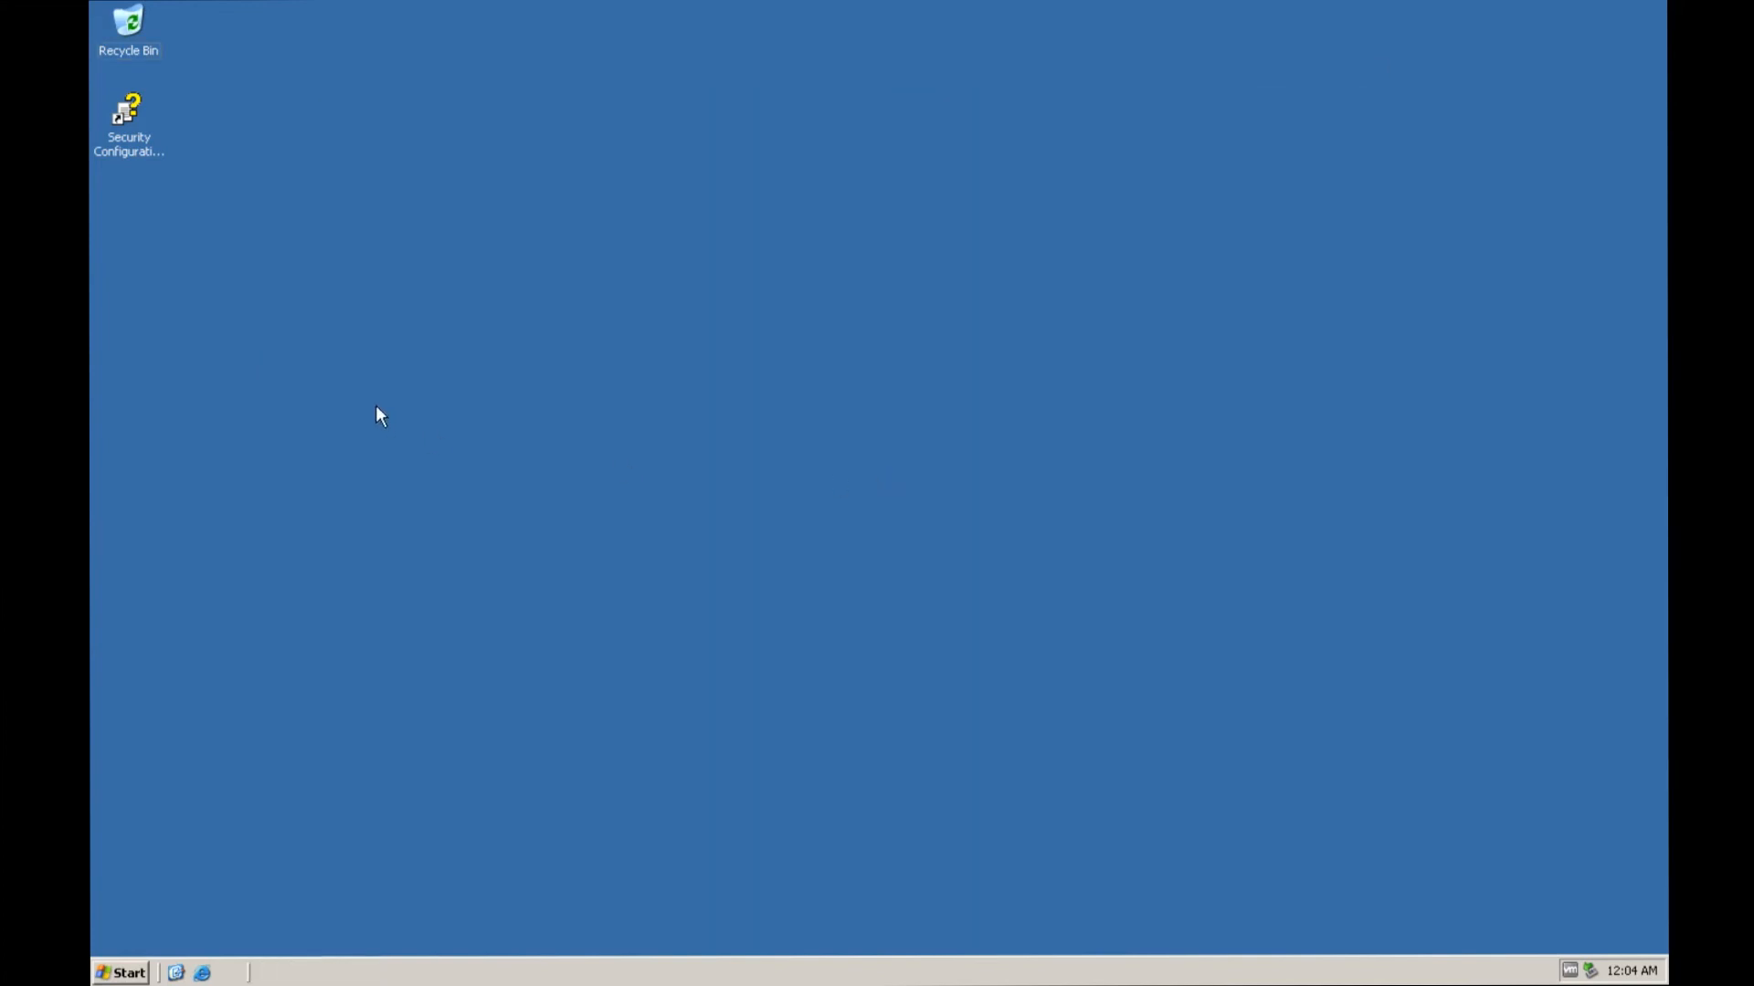
pyautogui.rightClick(375, 404)
pyautogui.click(342, 424)
pyautogui.click(125, 974)
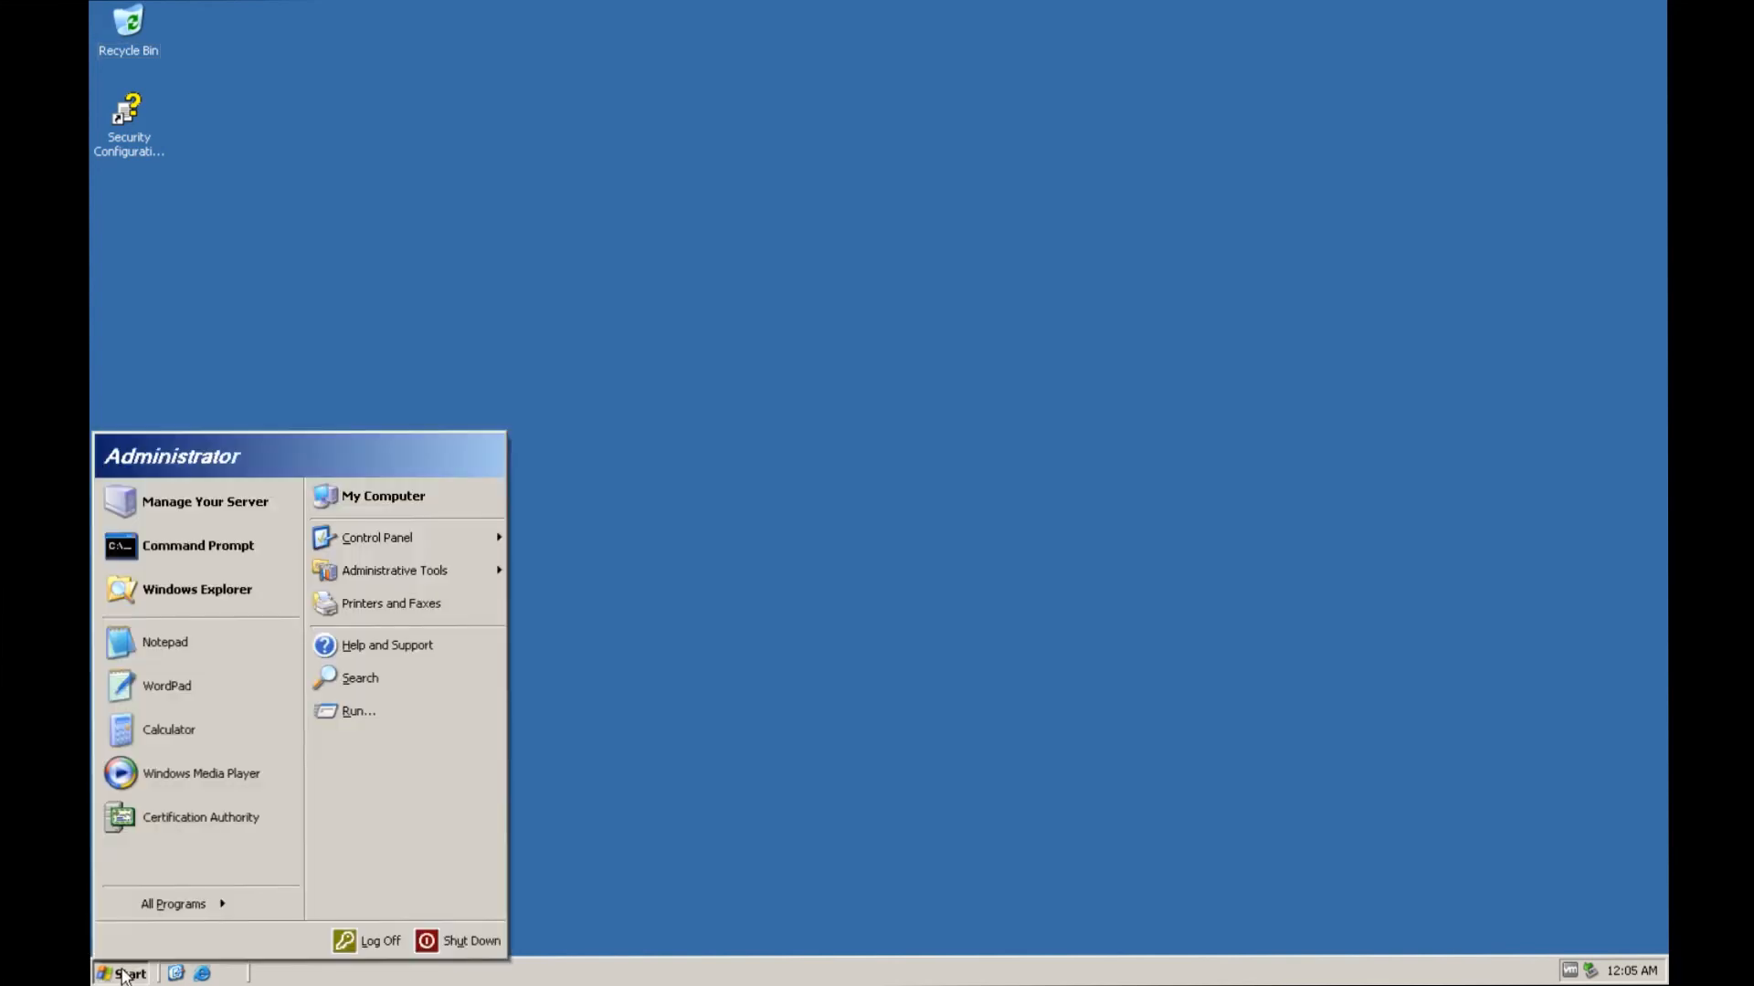
pyautogui.click(125, 974)
pyautogui.click(126, 974)
pyautogui.moveTo(398, 529)
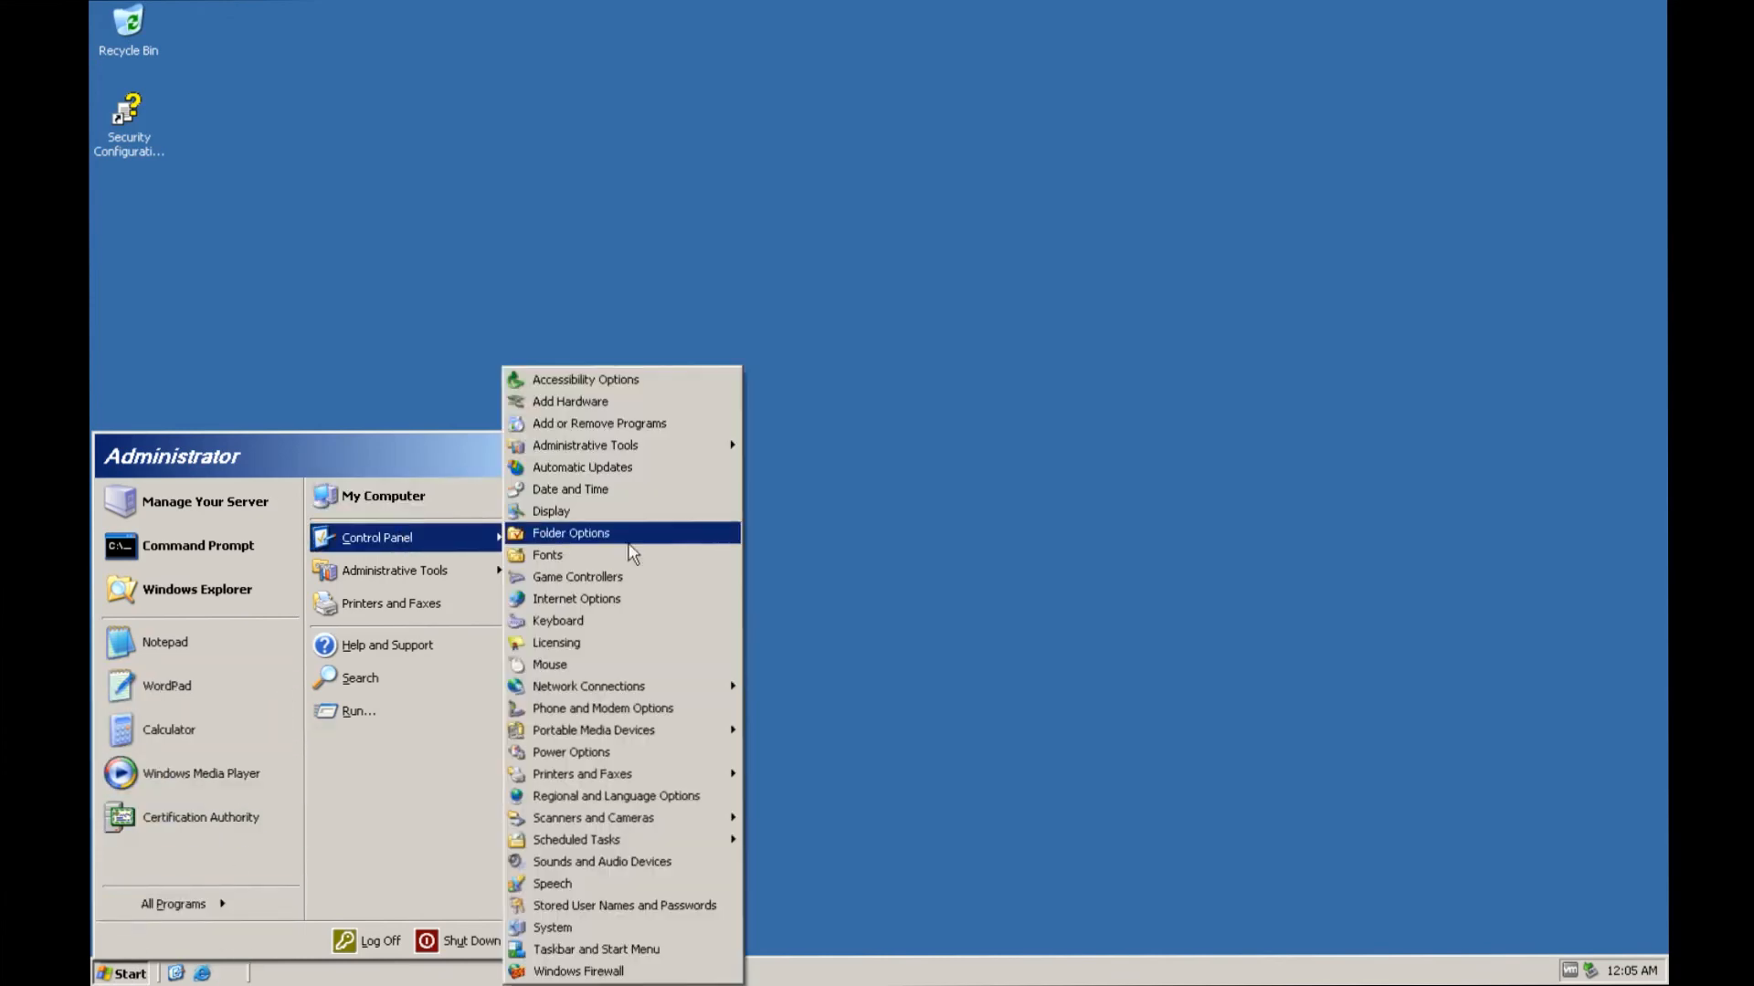
pyautogui.click(134, 975)
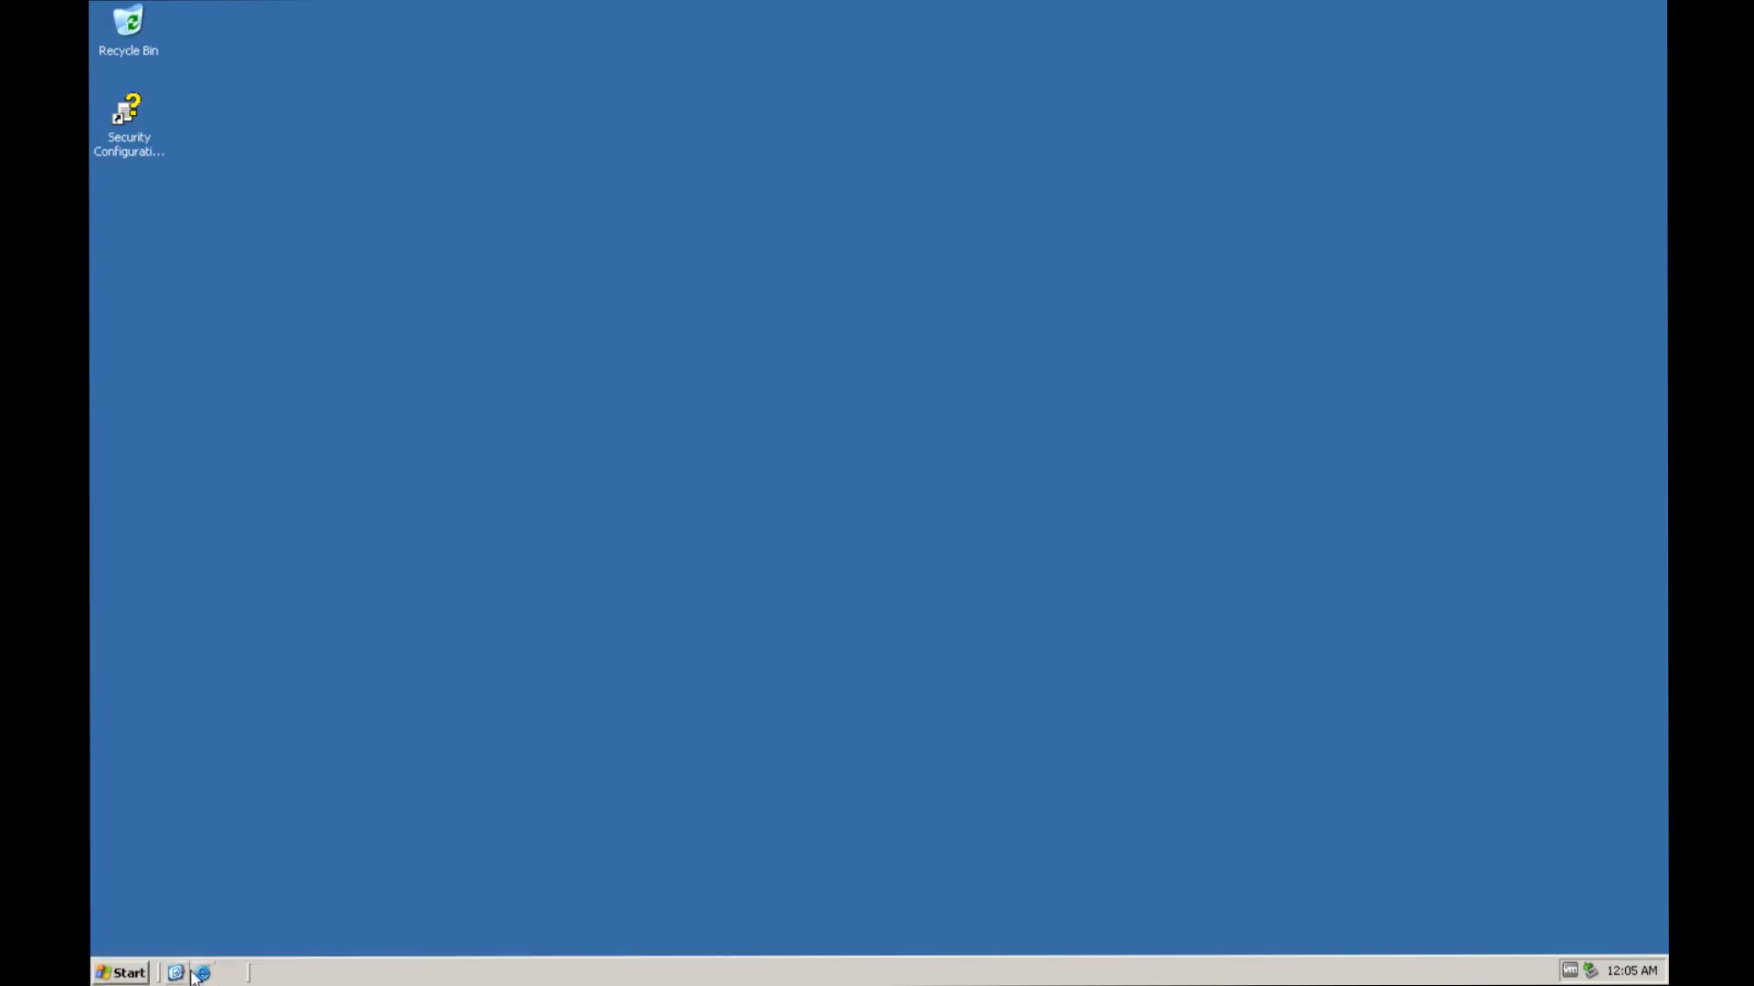
# Step: Open Outlook Express, exit the Internet Connection Wizard without creating an account, and close the mail program
pyautogui.click(135, 975)
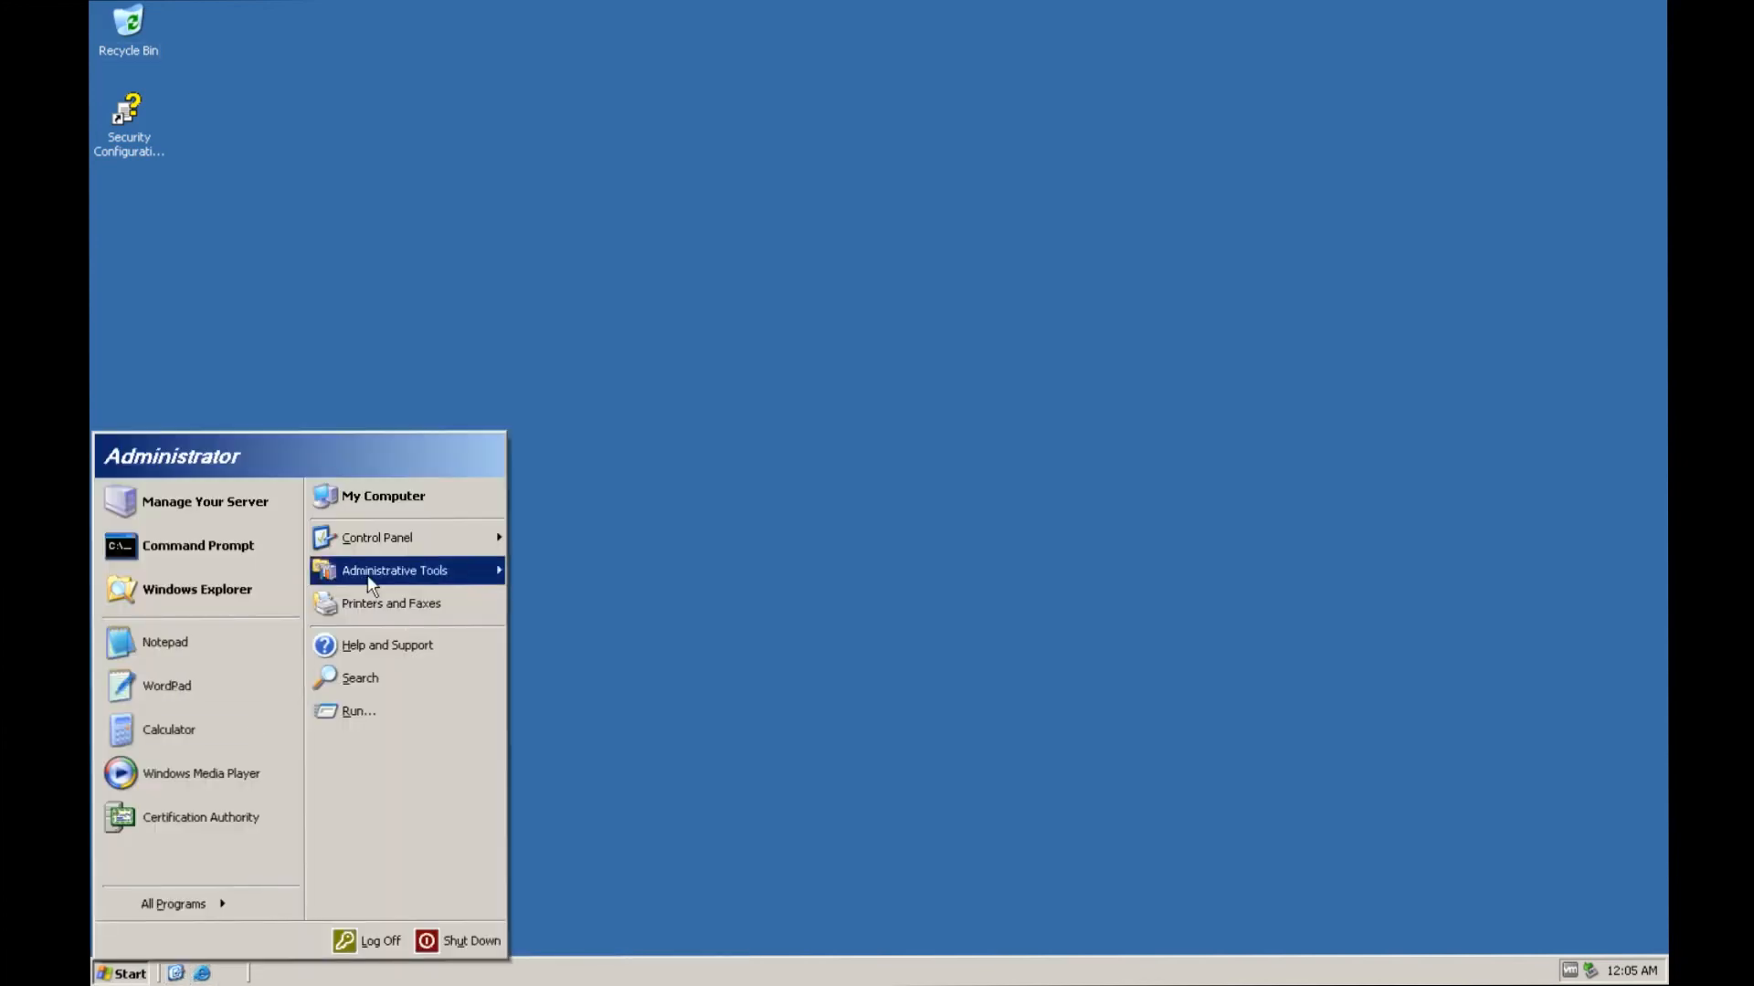
pyautogui.moveTo(385, 541)
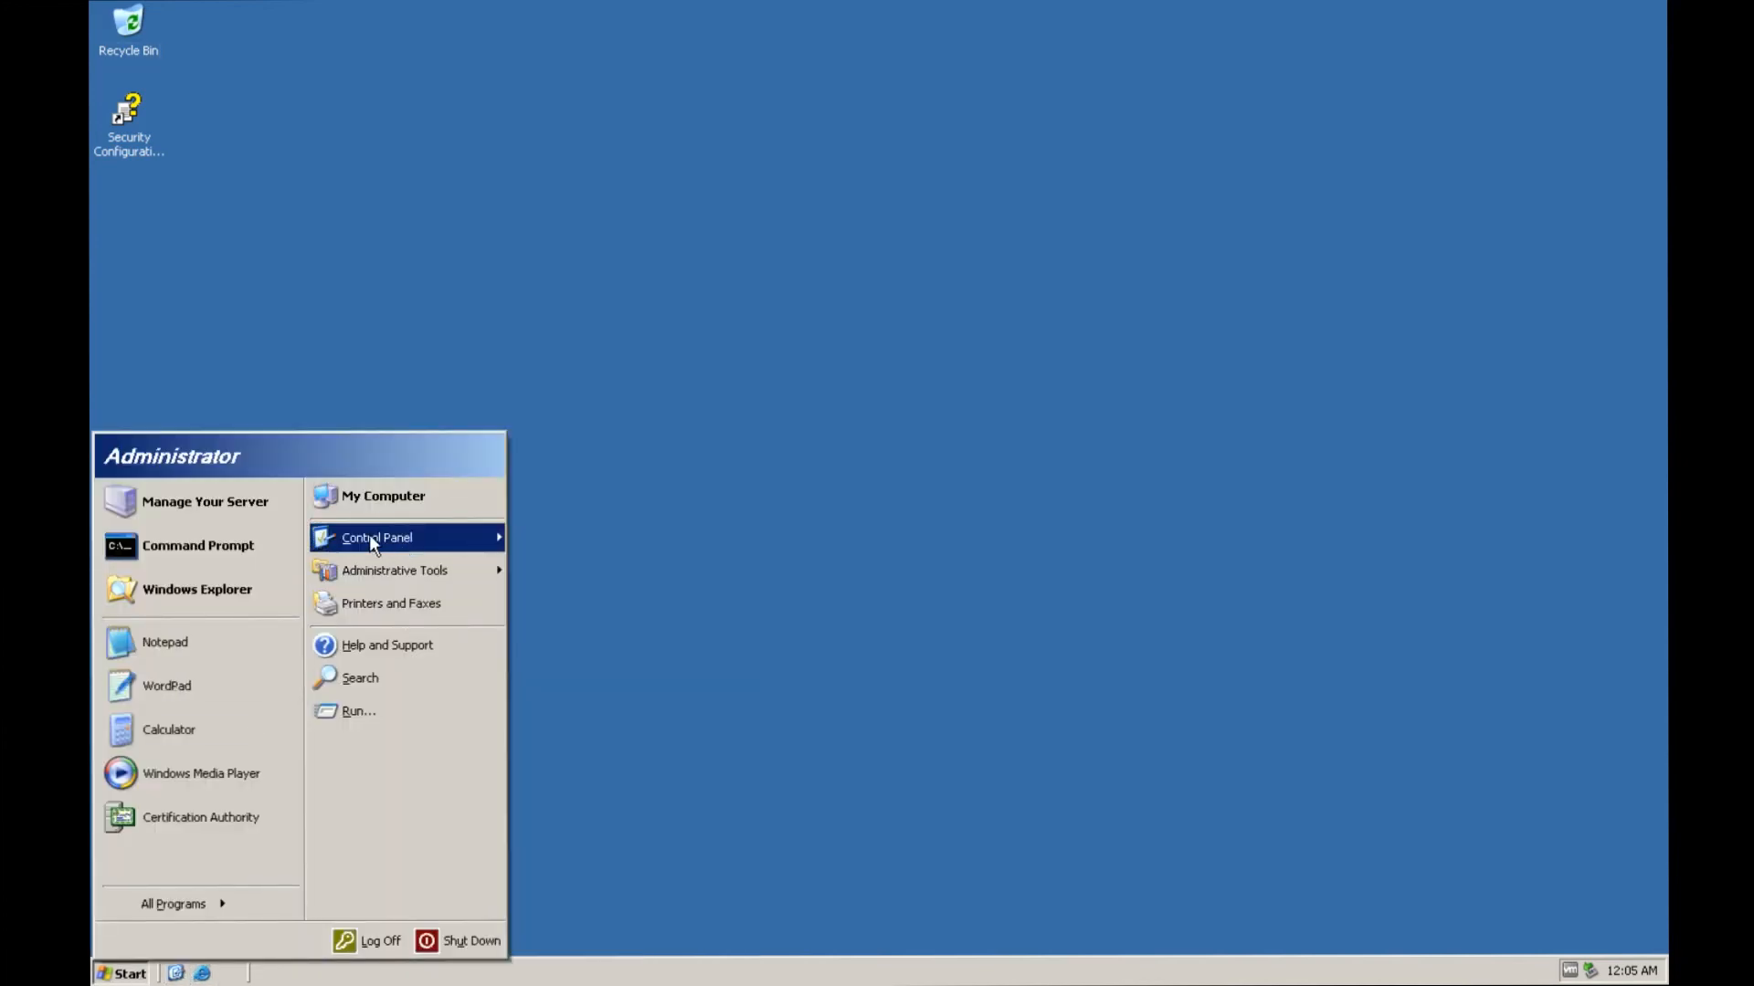
pyautogui.moveTo(119, 917)
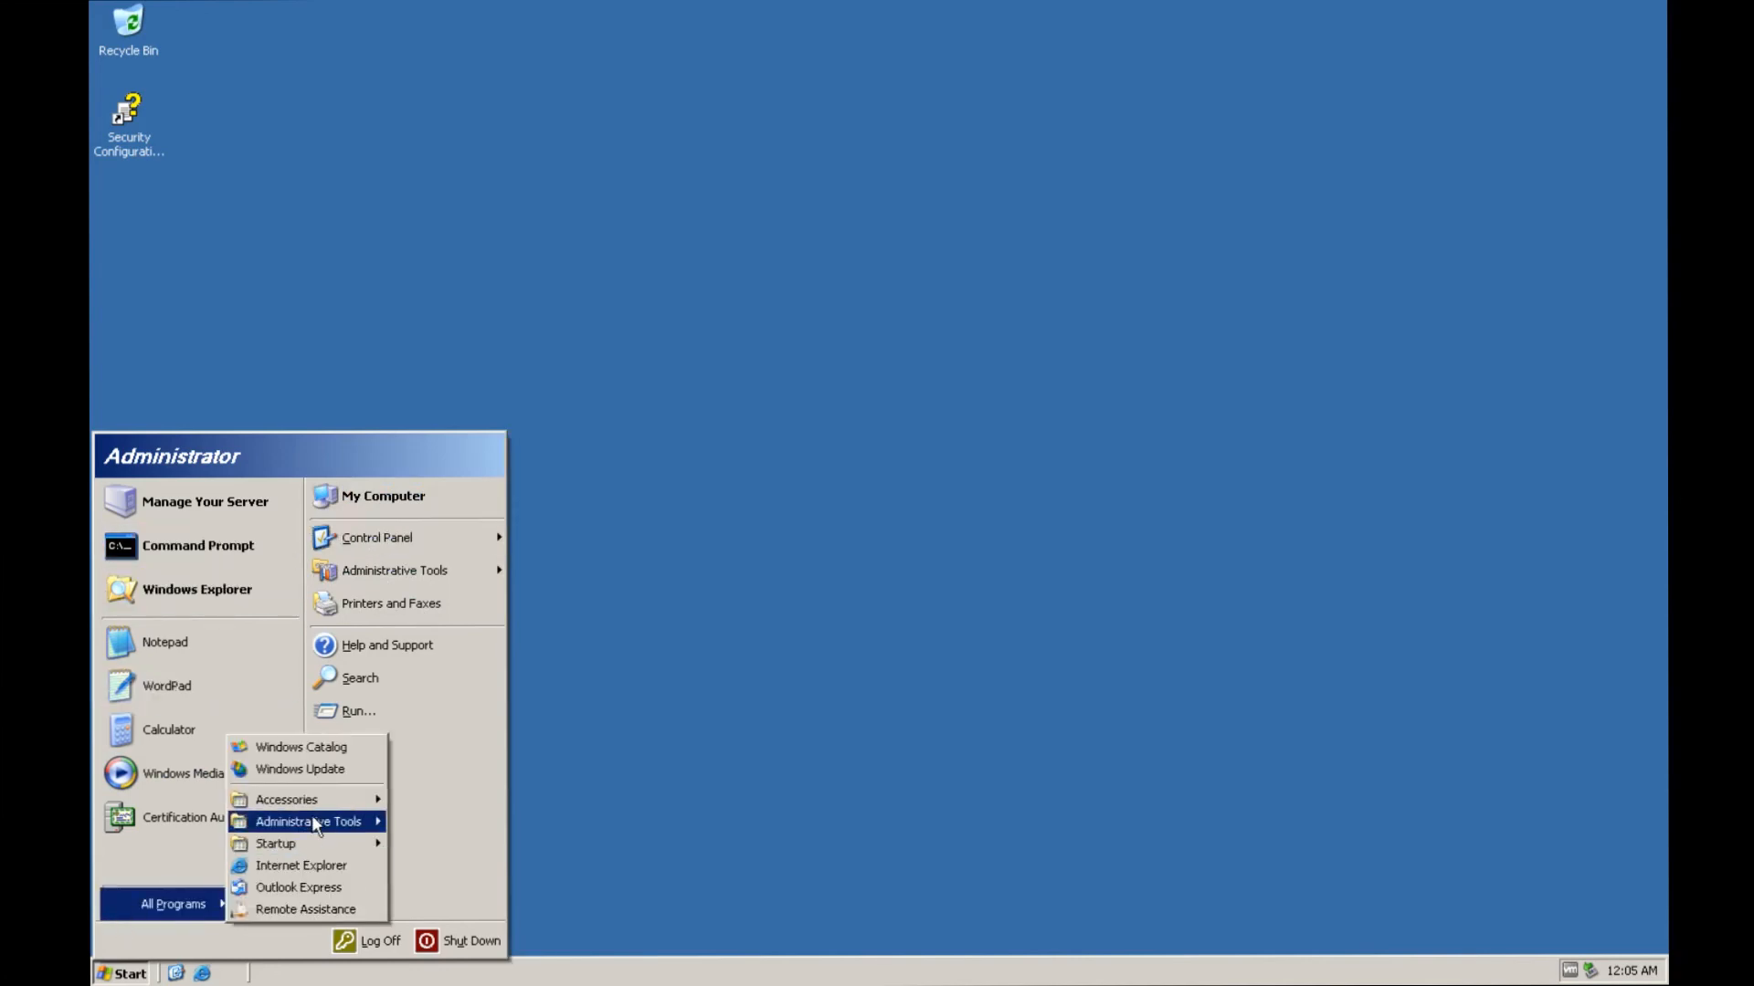
pyautogui.moveTo(311, 800)
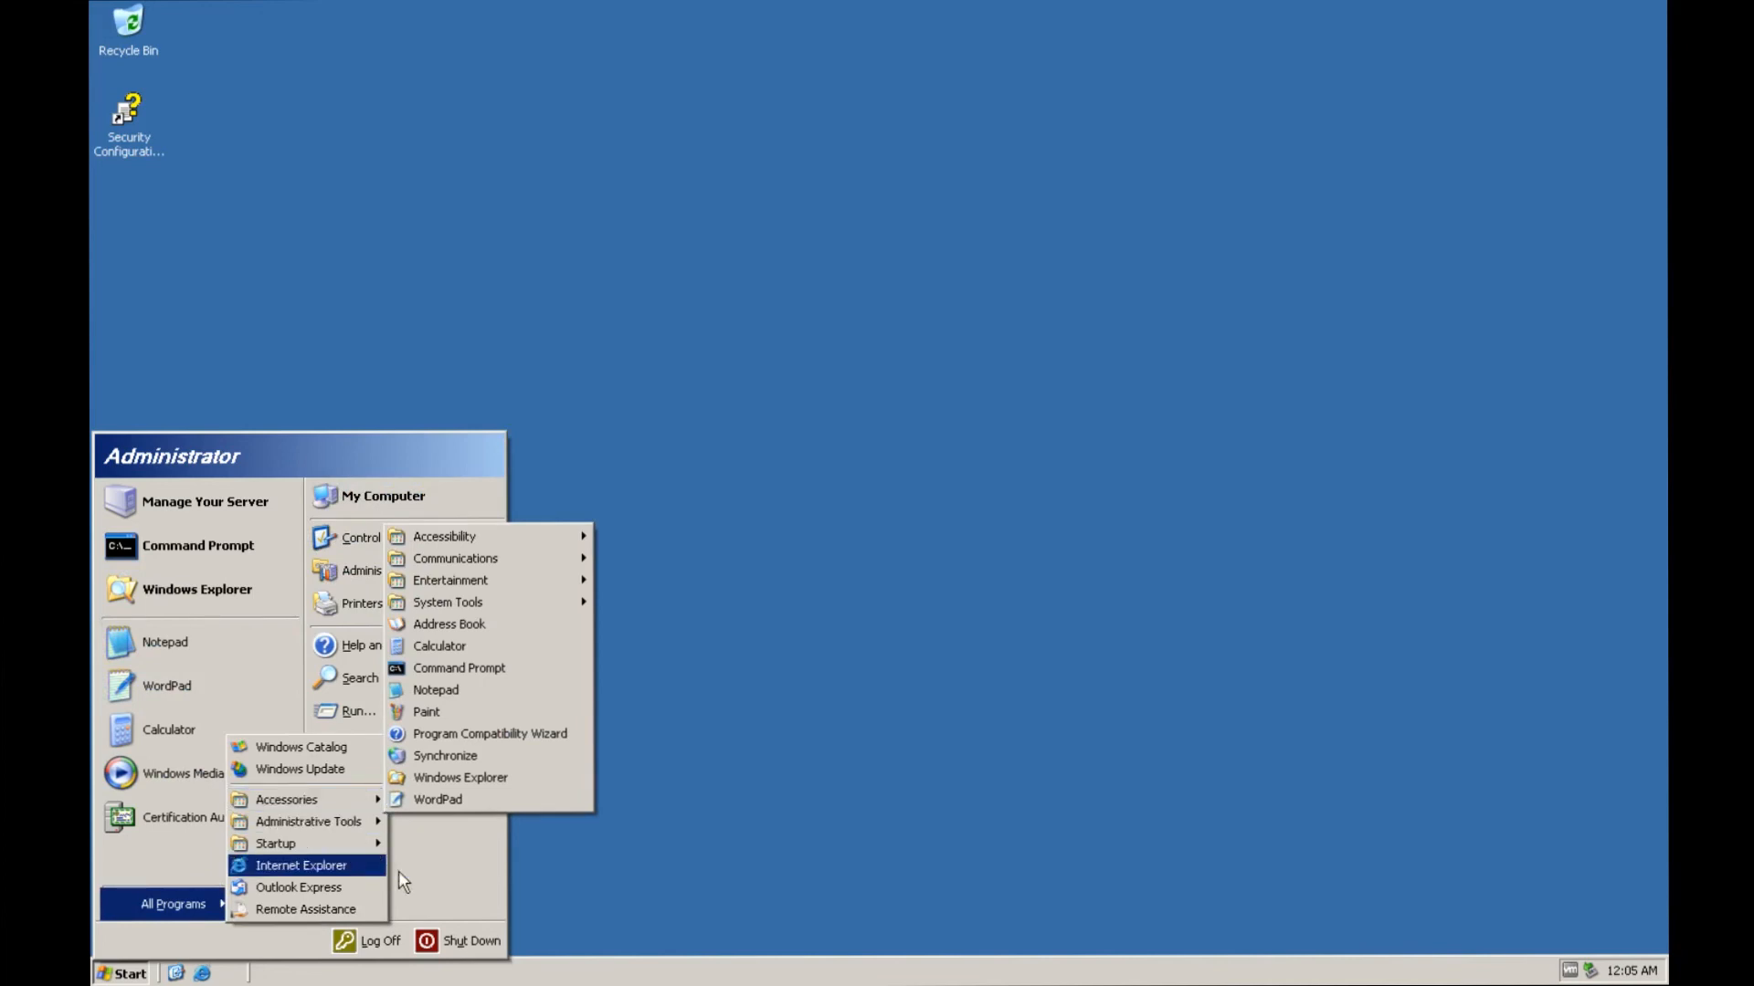
pyautogui.click(352, 887)
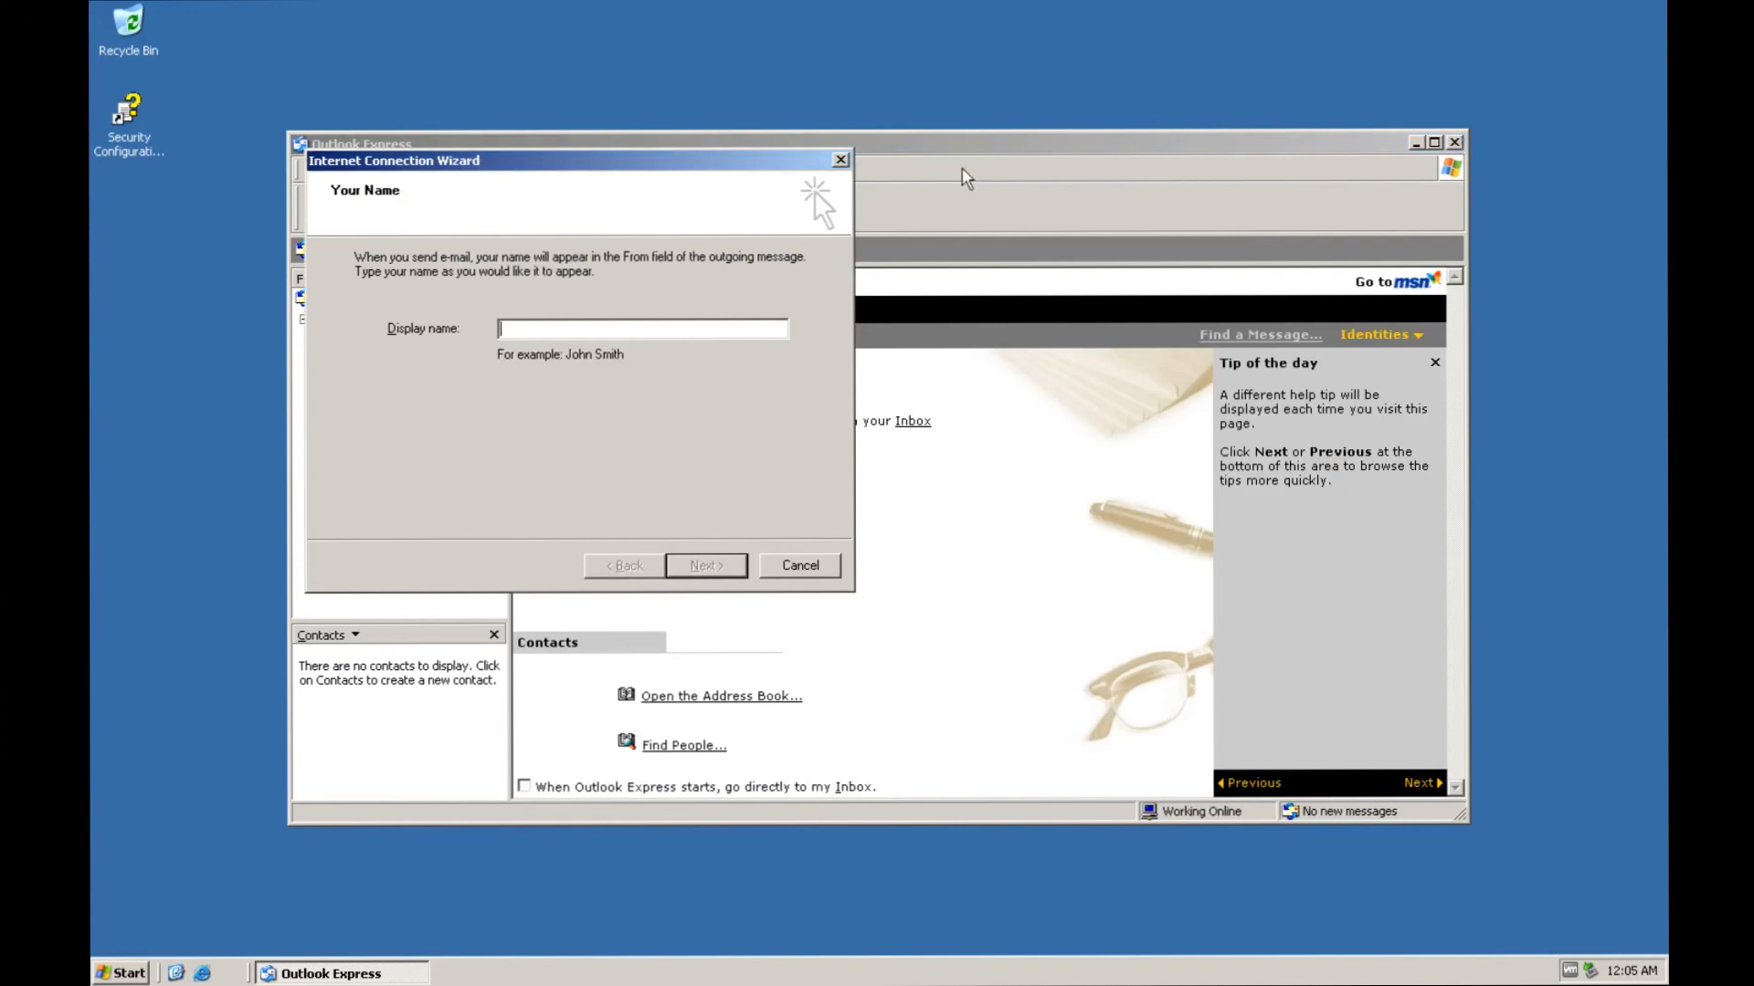
pyautogui.click(840, 161)
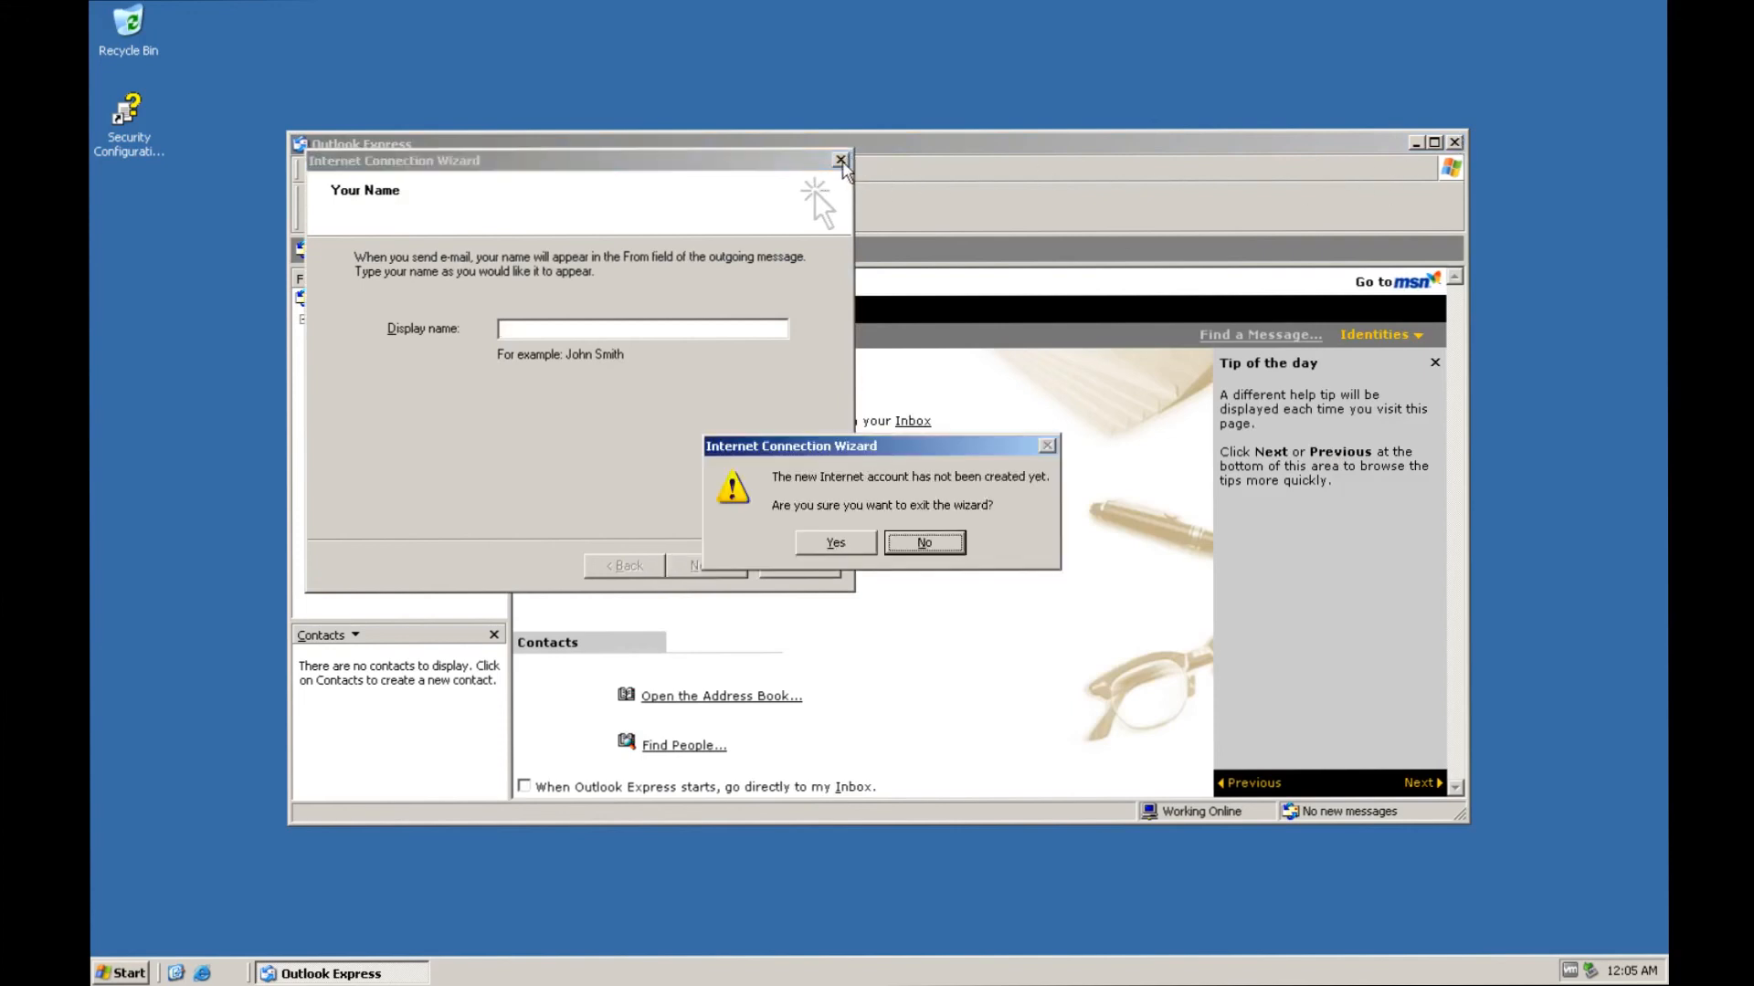
pyautogui.click(916, 540)
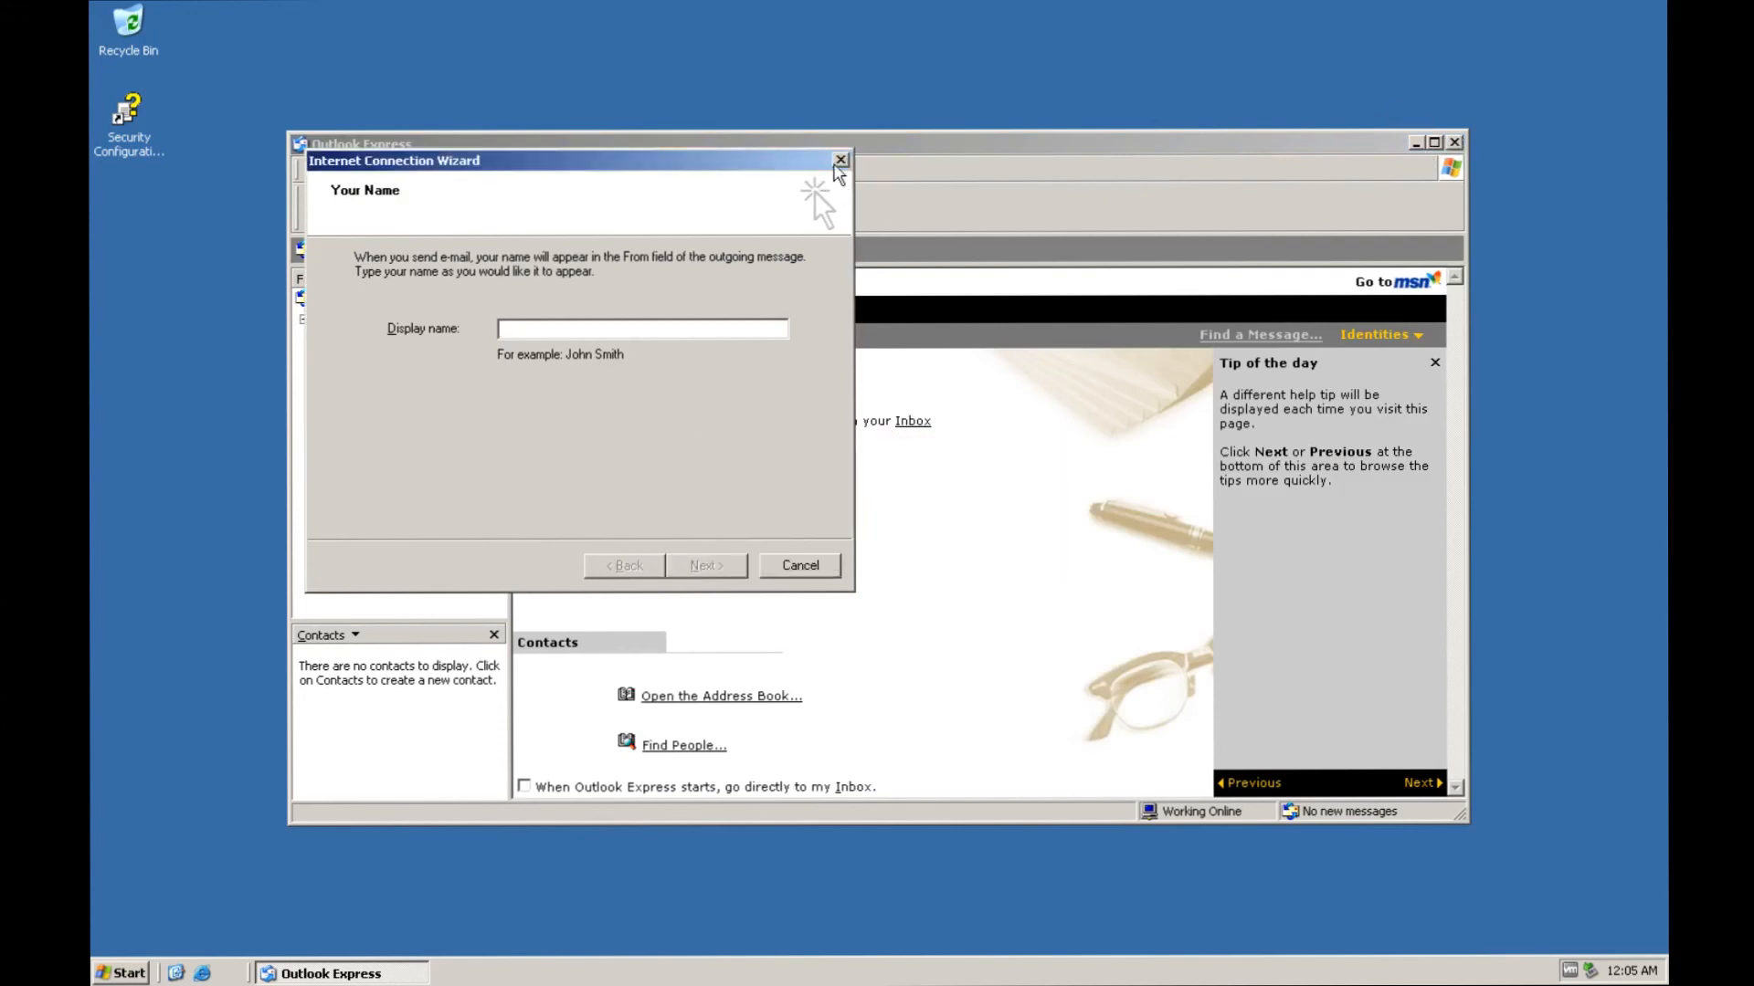
pyautogui.click(841, 160)
pyautogui.click(837, 543)
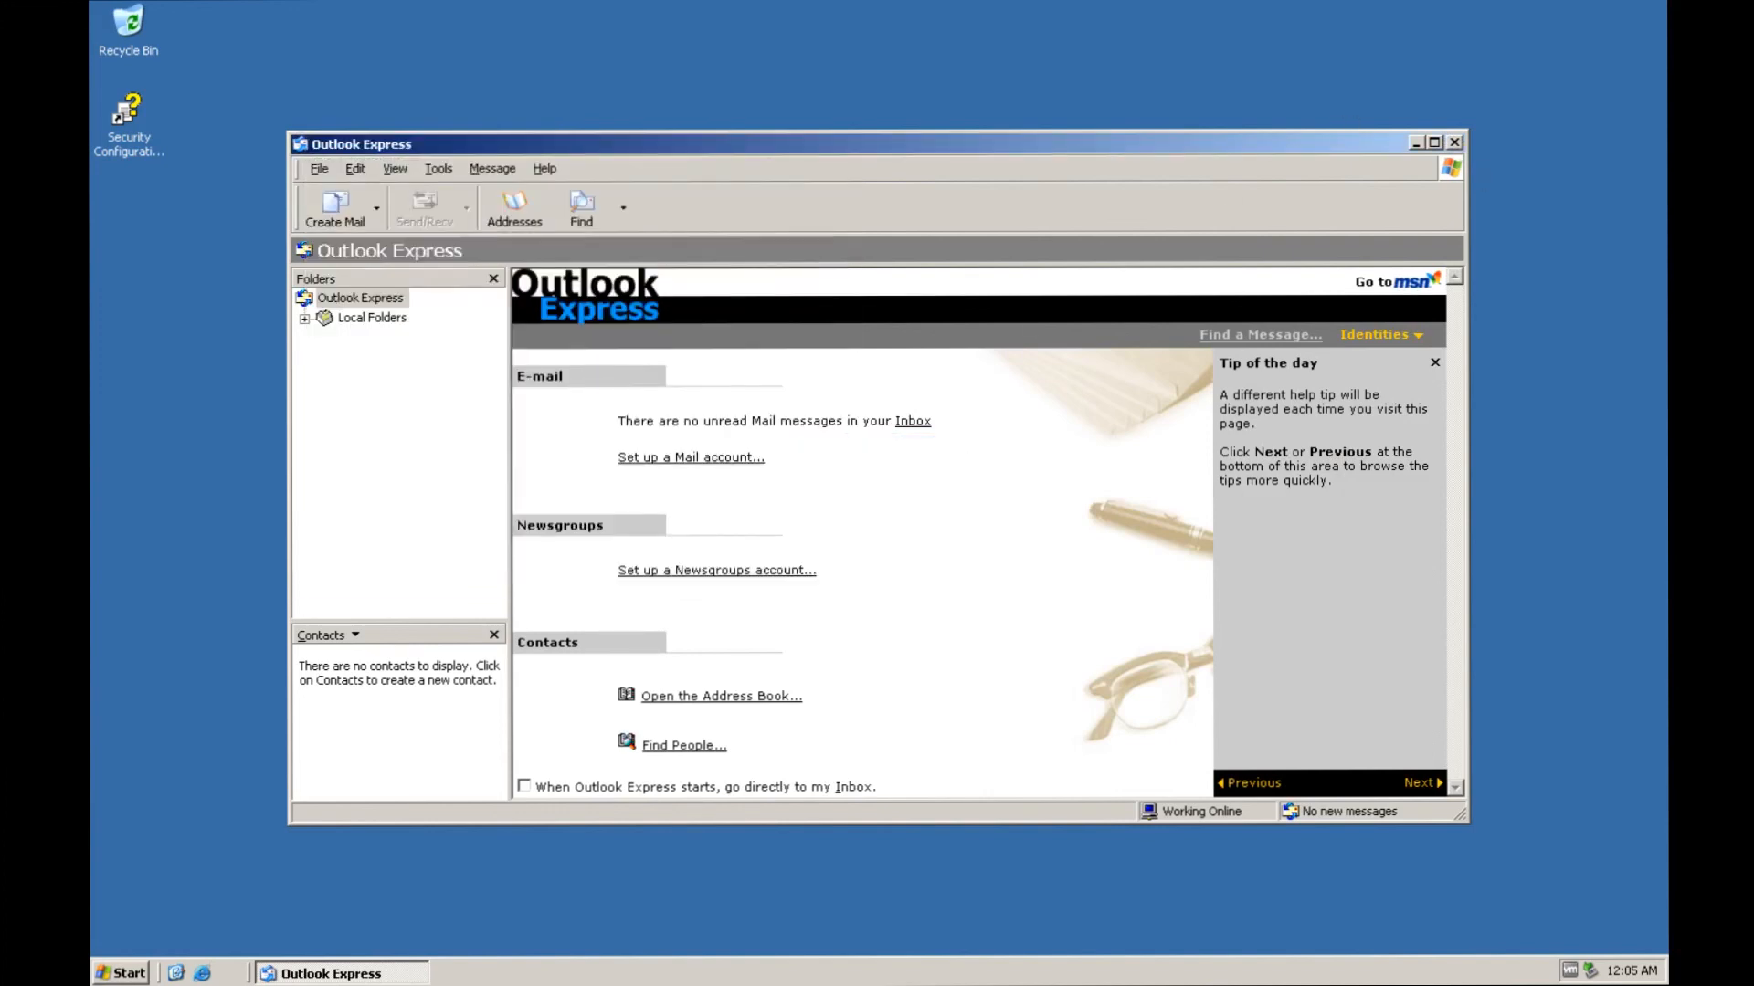
pyautogui.click(1454, 142)
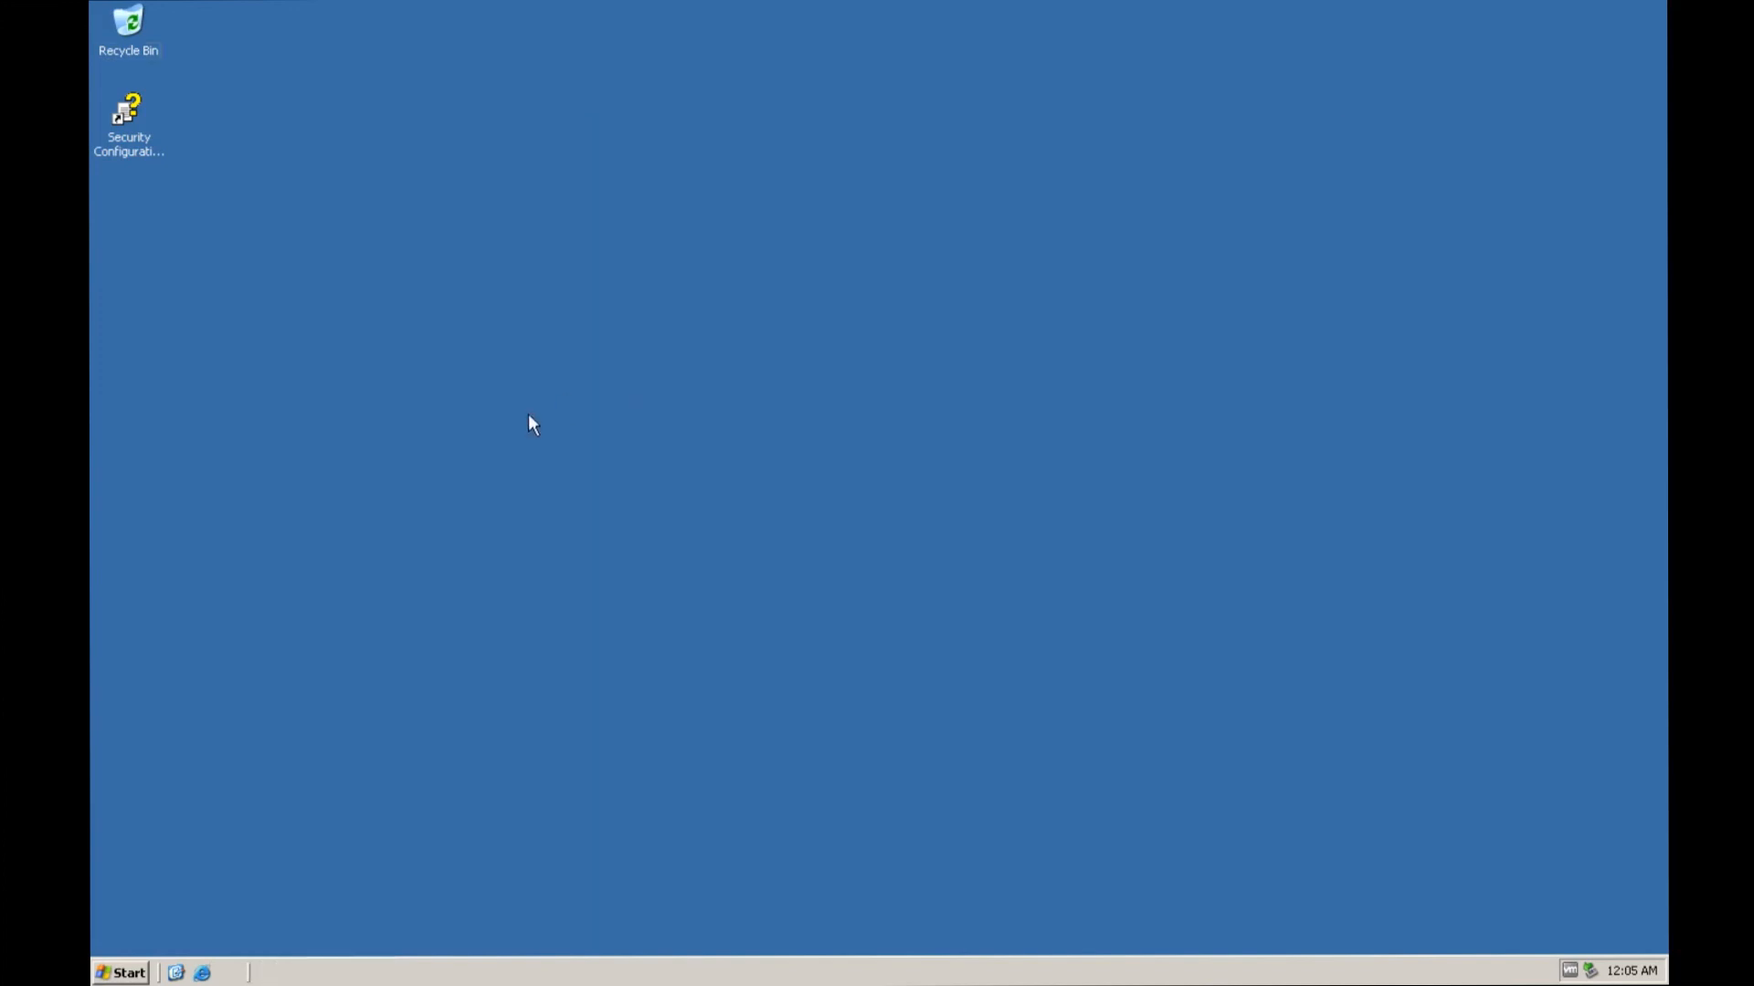
# Step: Open Services from the administrative tools, look through the list of local services, and close the console
pyautogui.click(127, 973)
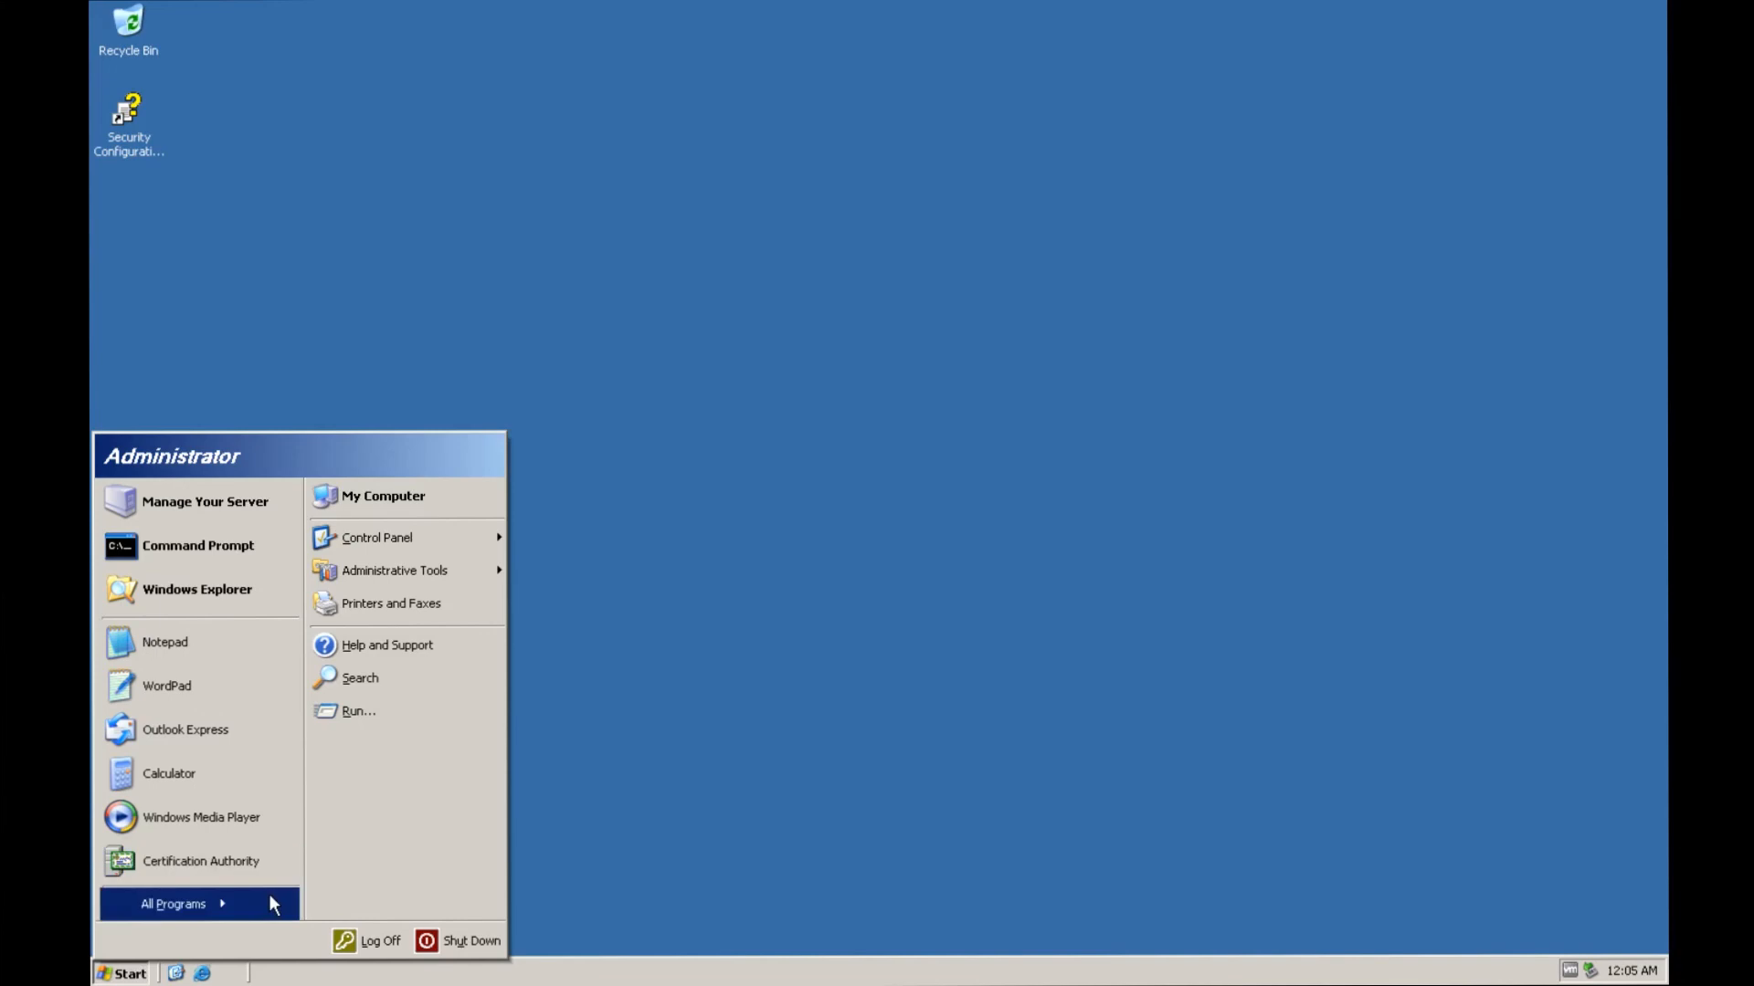
pyautogui.moveTo(254, 893)
pyautogui.moveTo(373, 822)
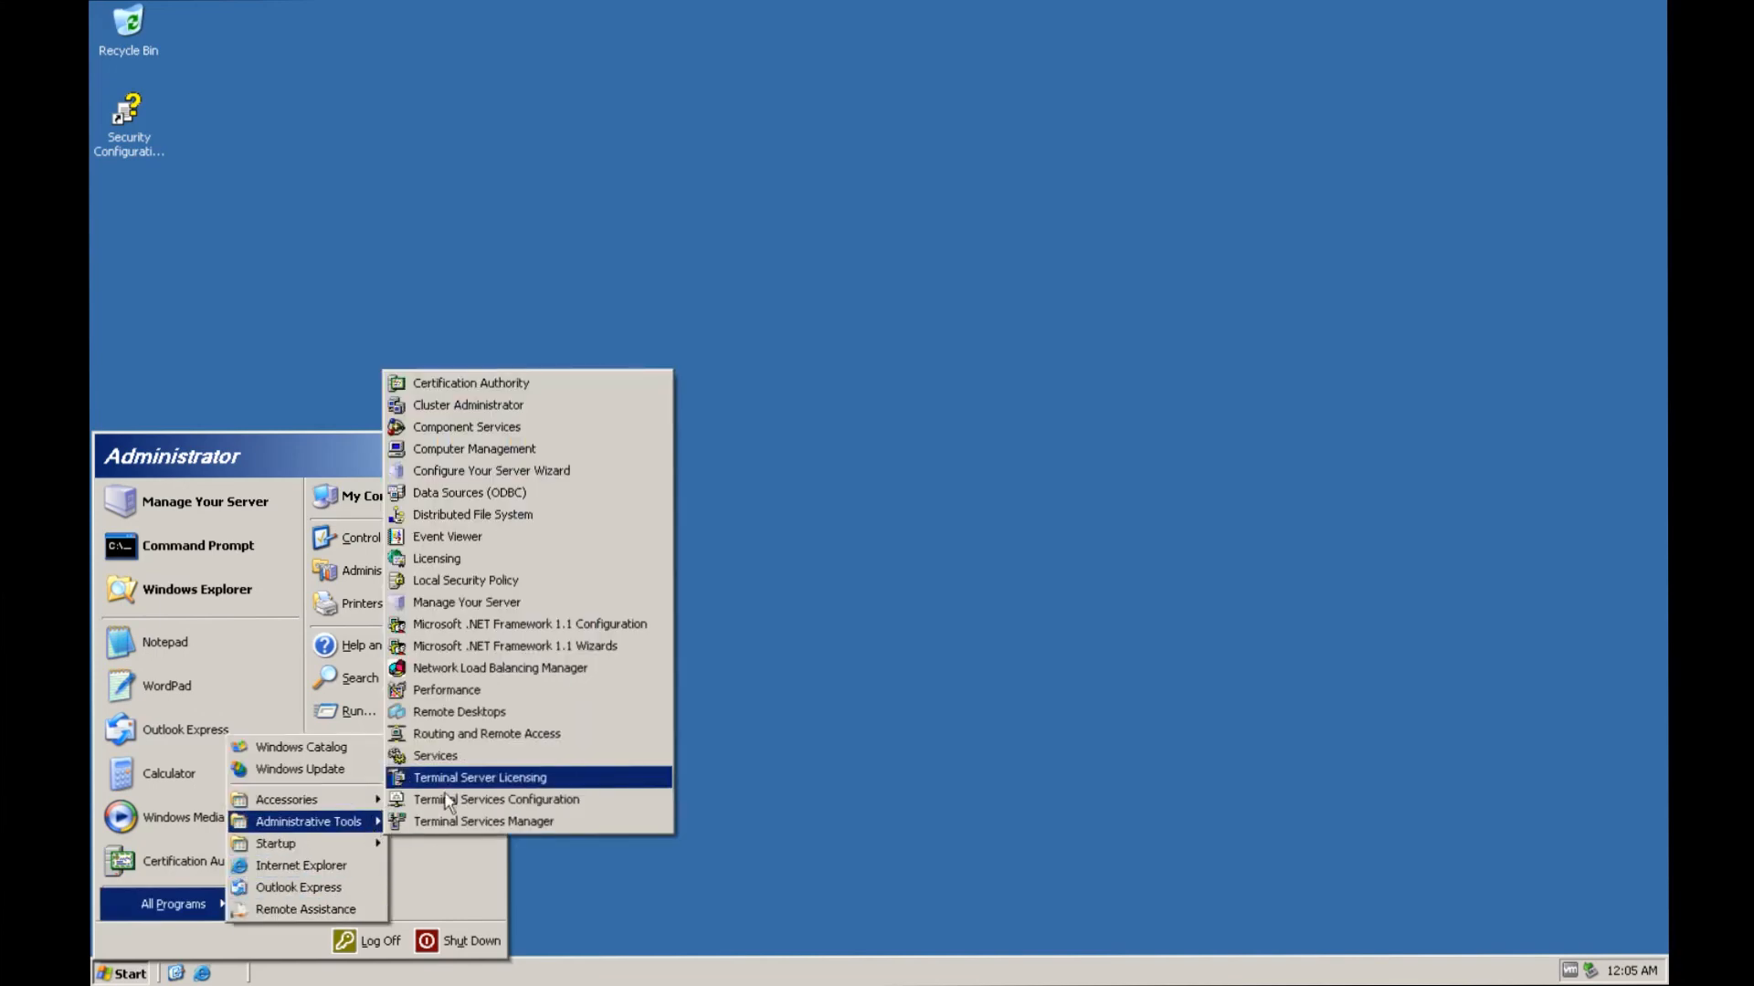
pyautogui.click(479, 757)
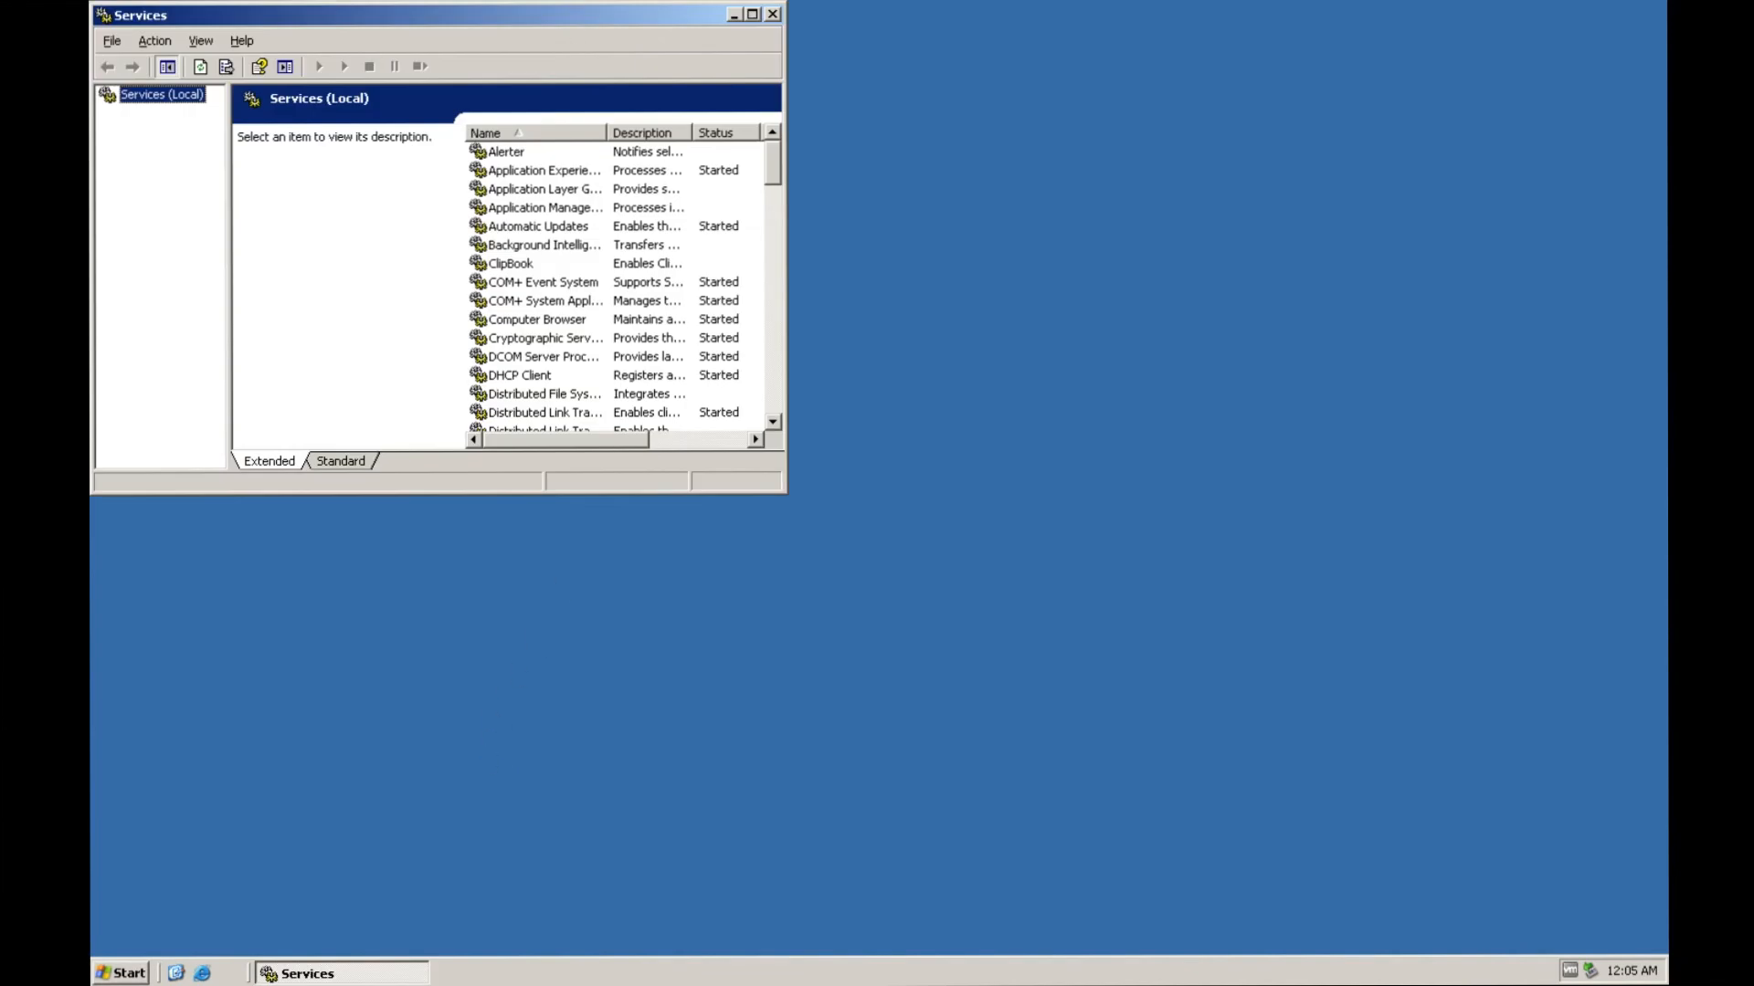
pyautogui.moveTo(762, 152); pyautogui.dragTo(747, 305)
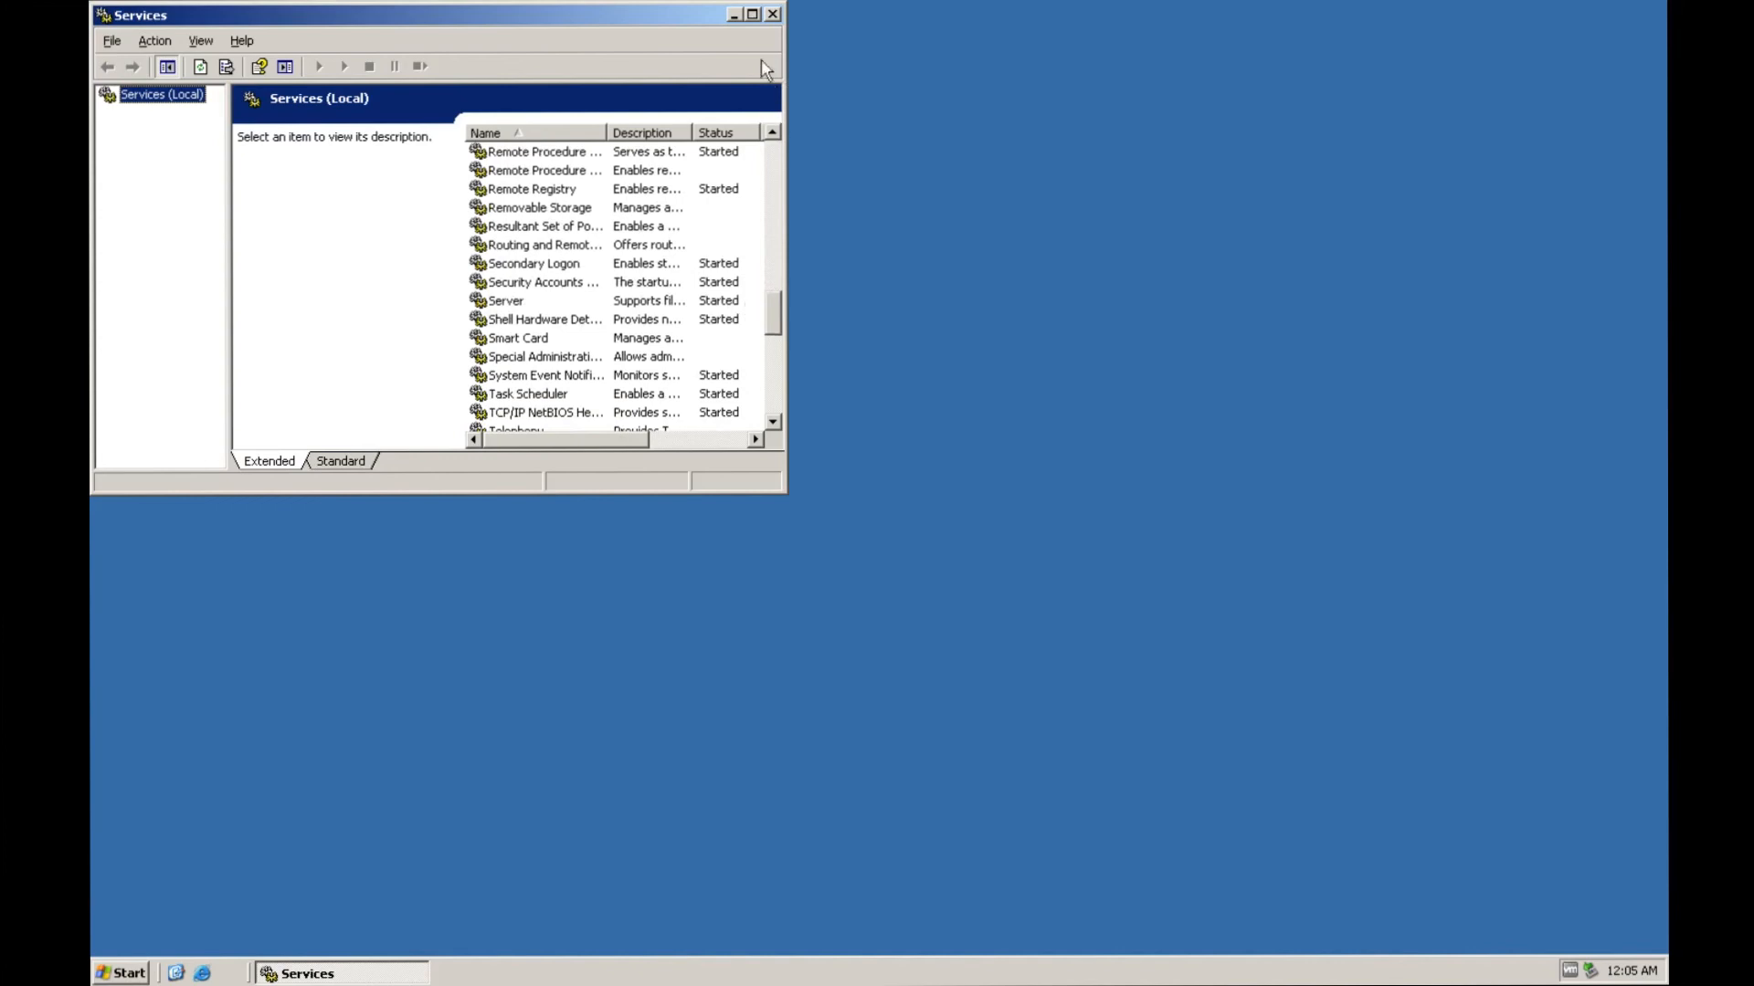
pyautogui.click(772, 15)
# Step: Open Command Prompt from the accessories, view its window, and close it
pyautogui.click(120, 973)
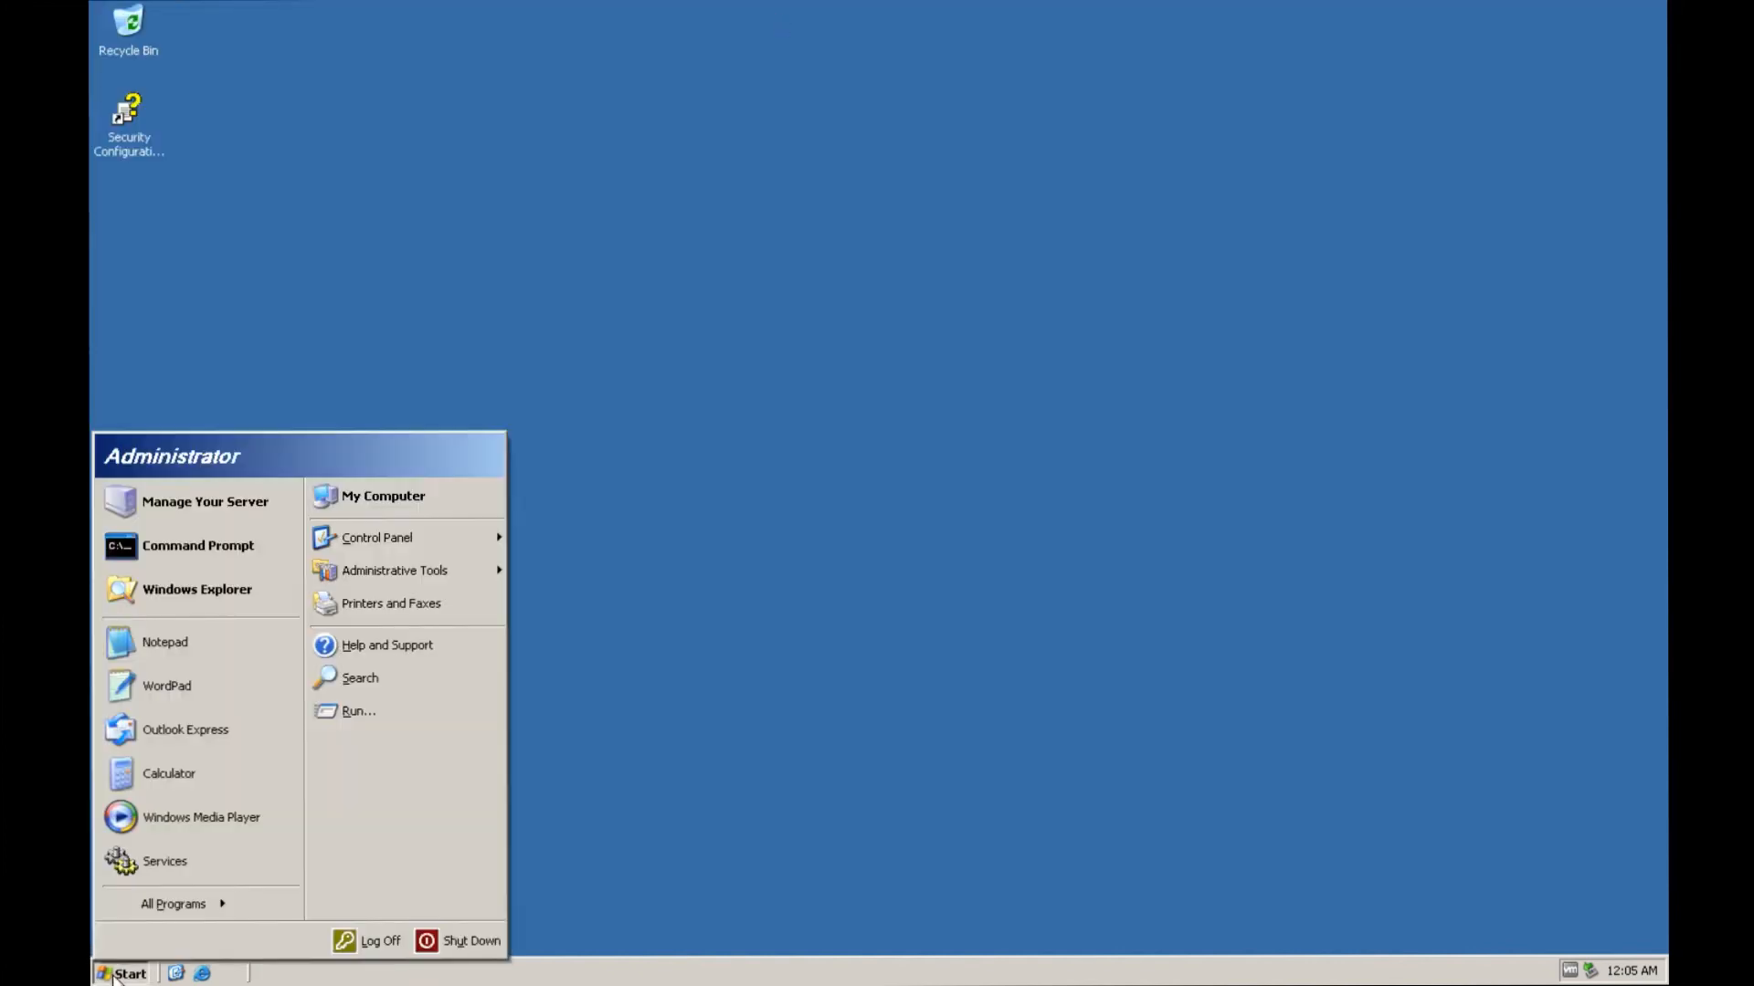
pyautogui.moveTo(185, 903)
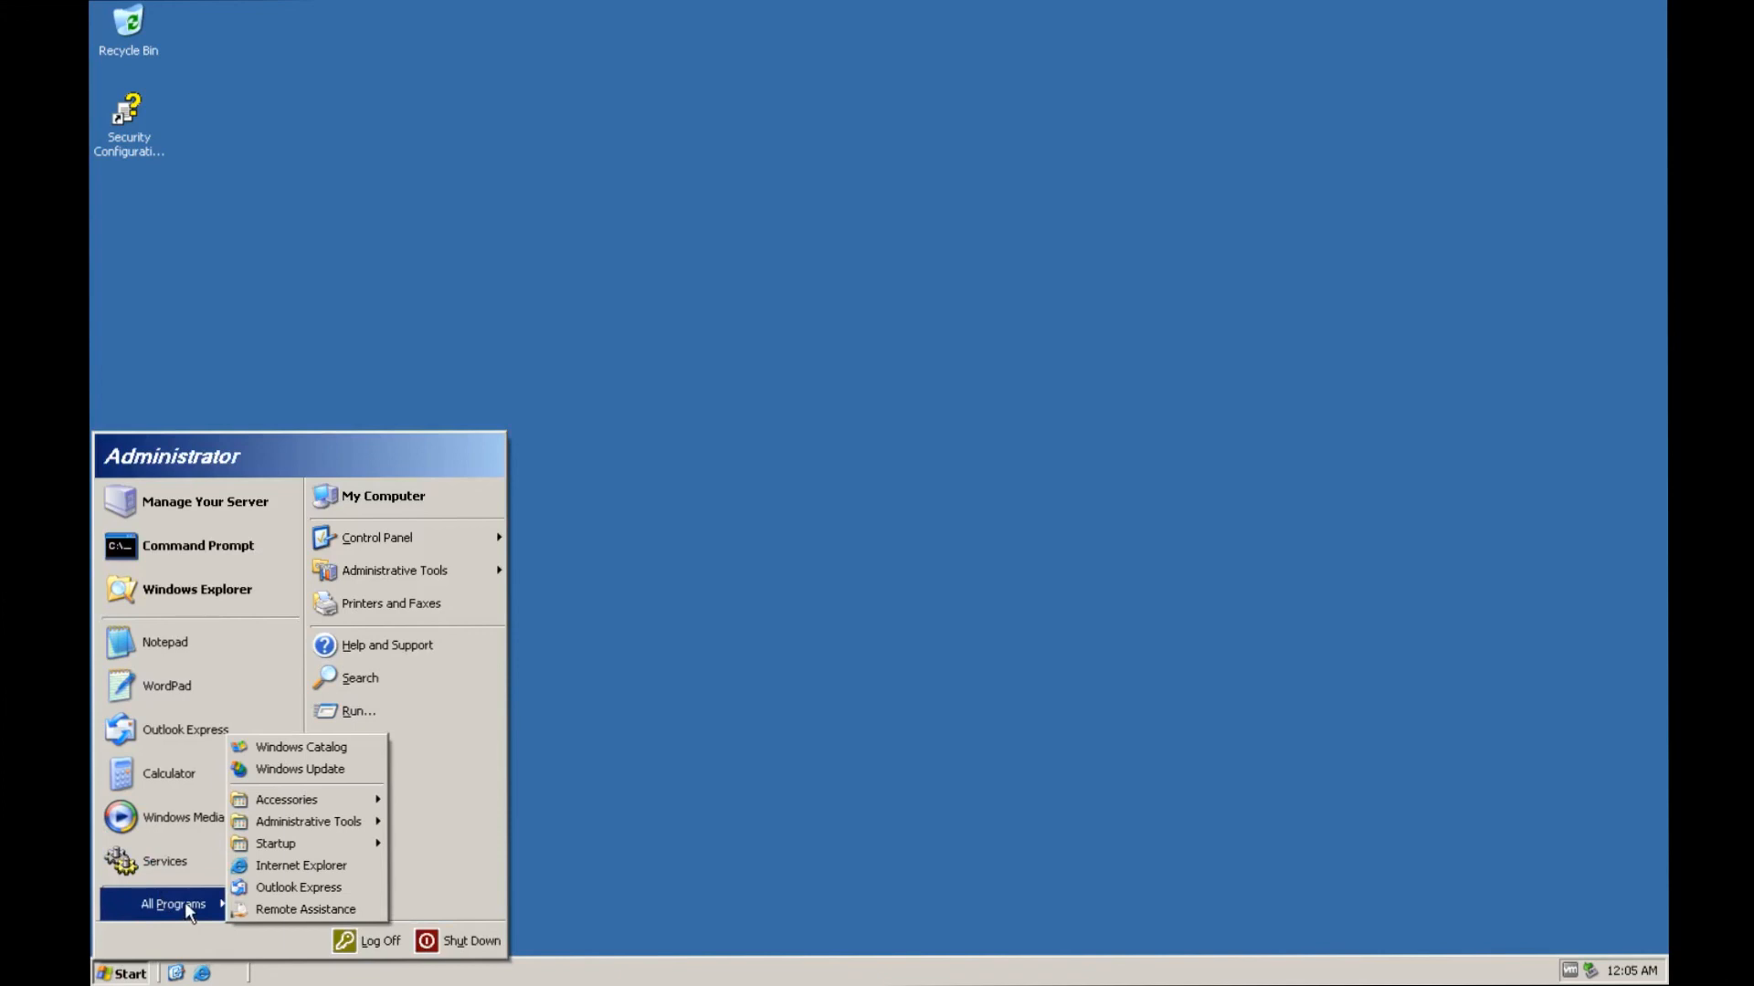
pyautogui.moveTo(332, 791)
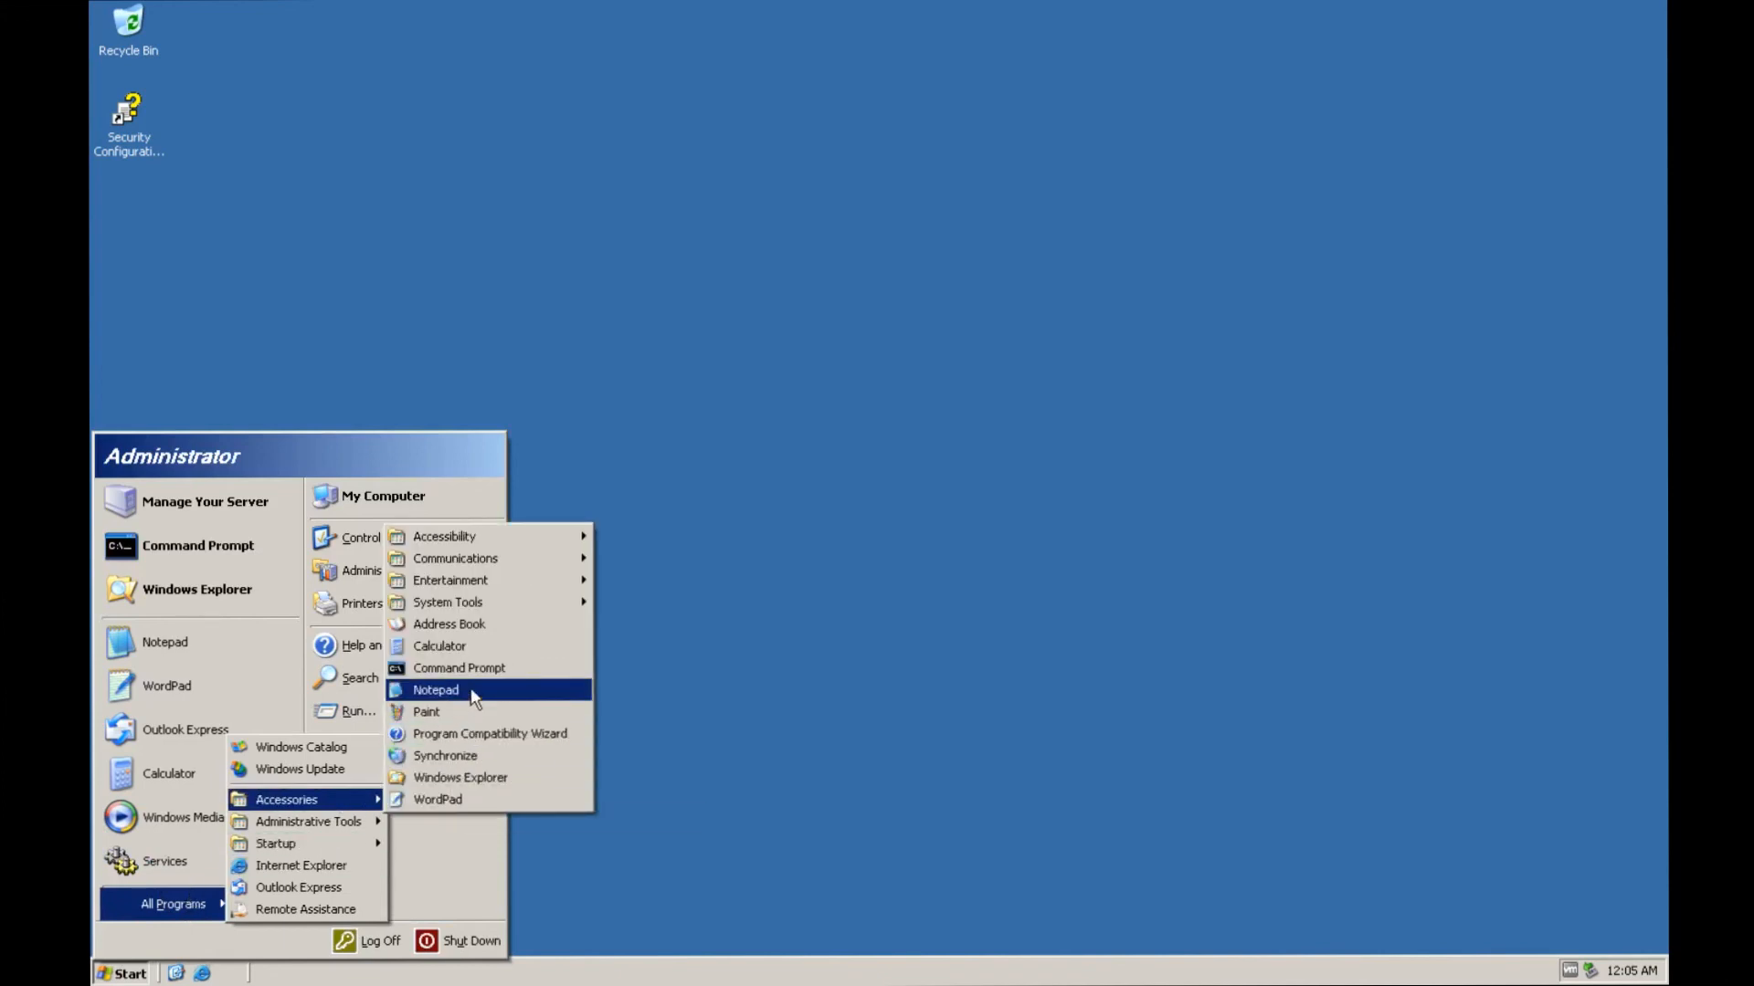
pyautogui.click(513, 661)
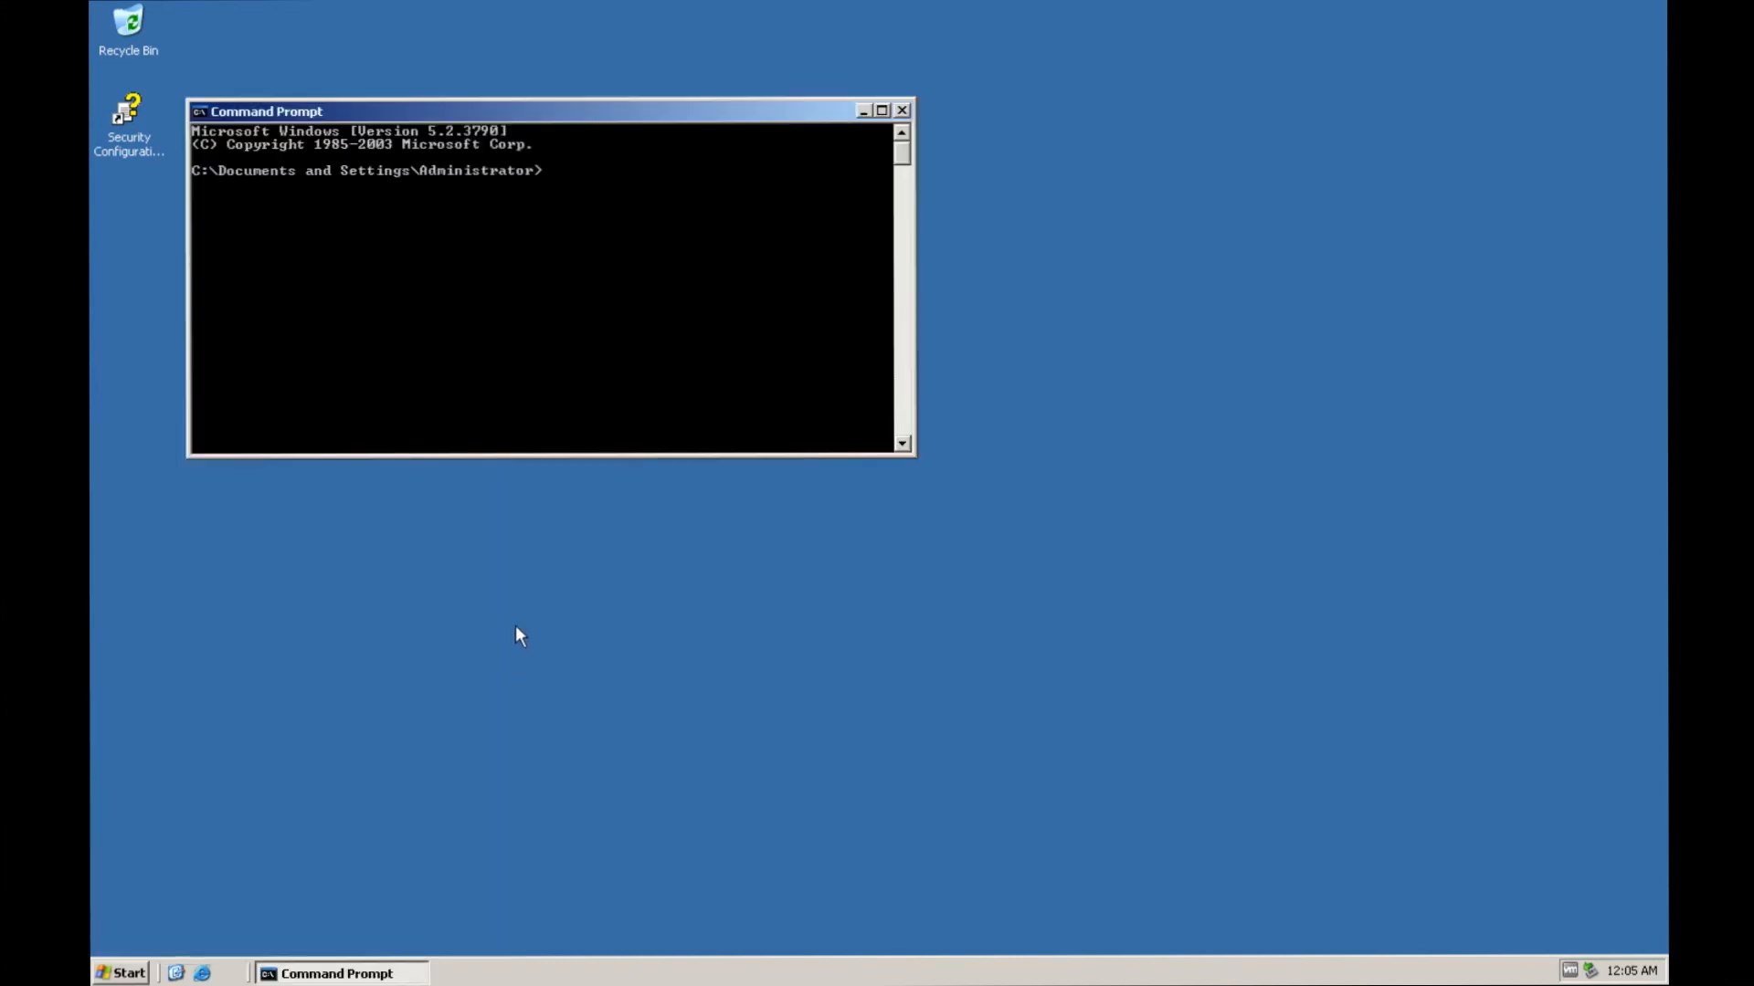
pyautogui.click(901, 111)
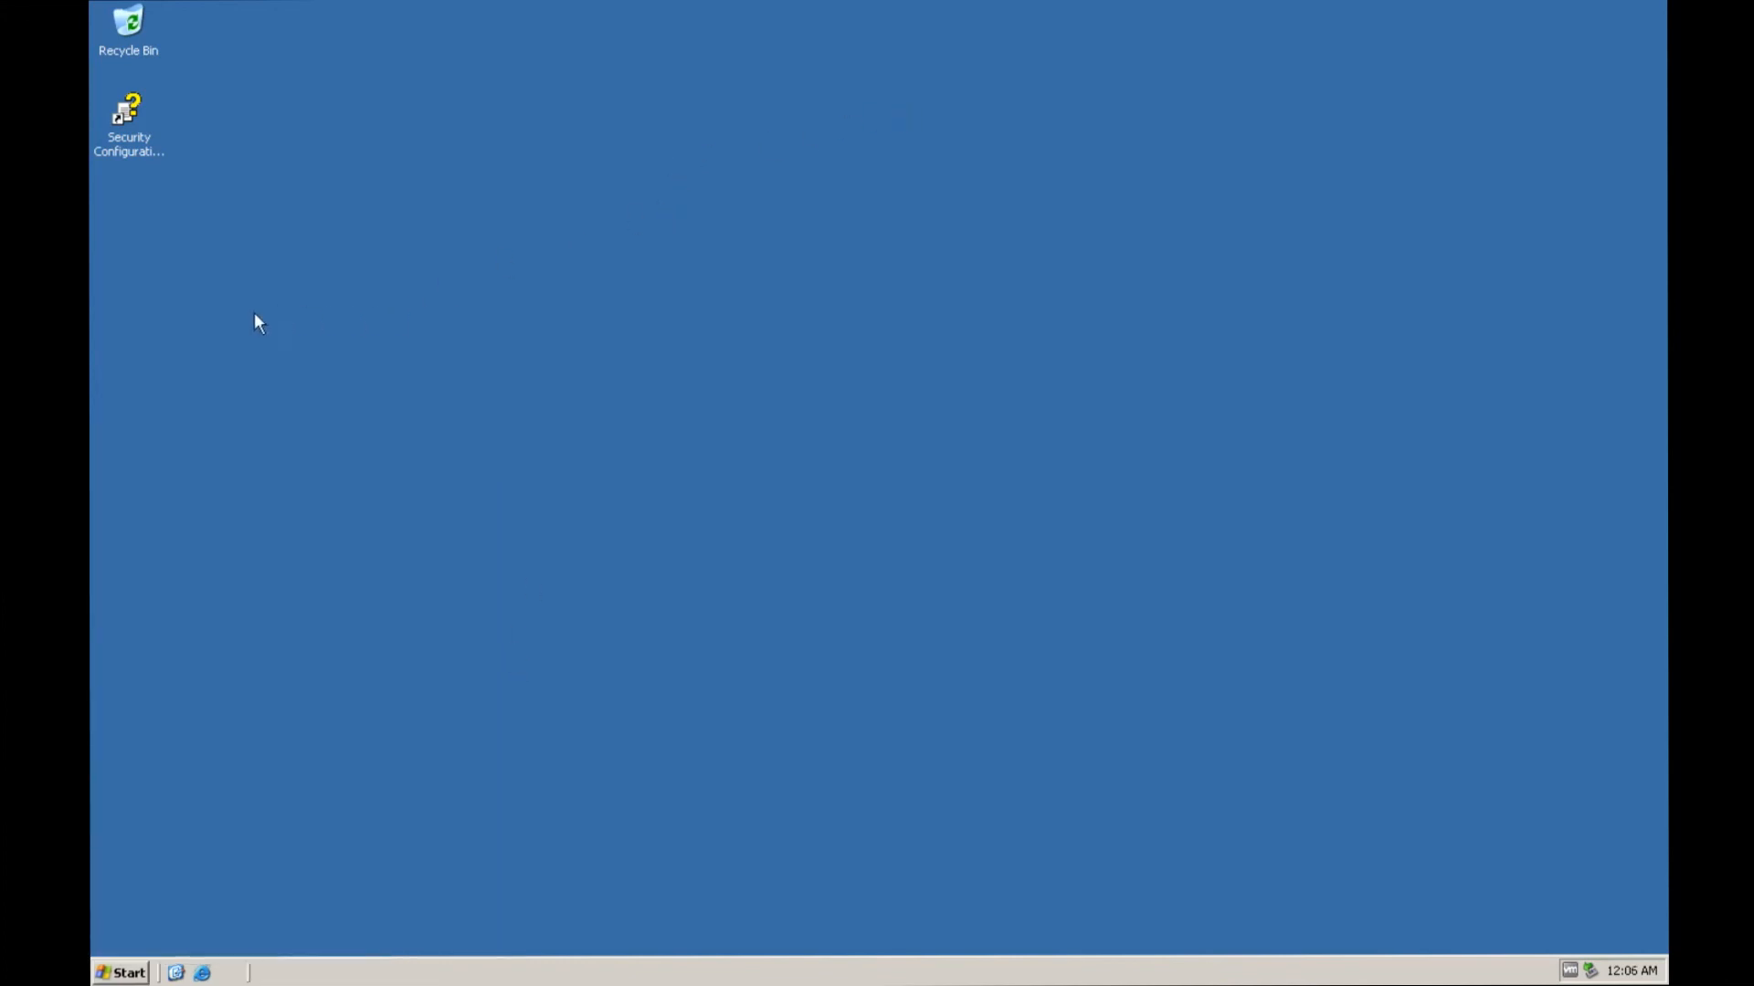
# Step: Run winver to show the Windows version information and move the About Windows dialog nearer the middle of the desktop
pyautogui.click(128, 972)
pyautogui.click(341, 705)
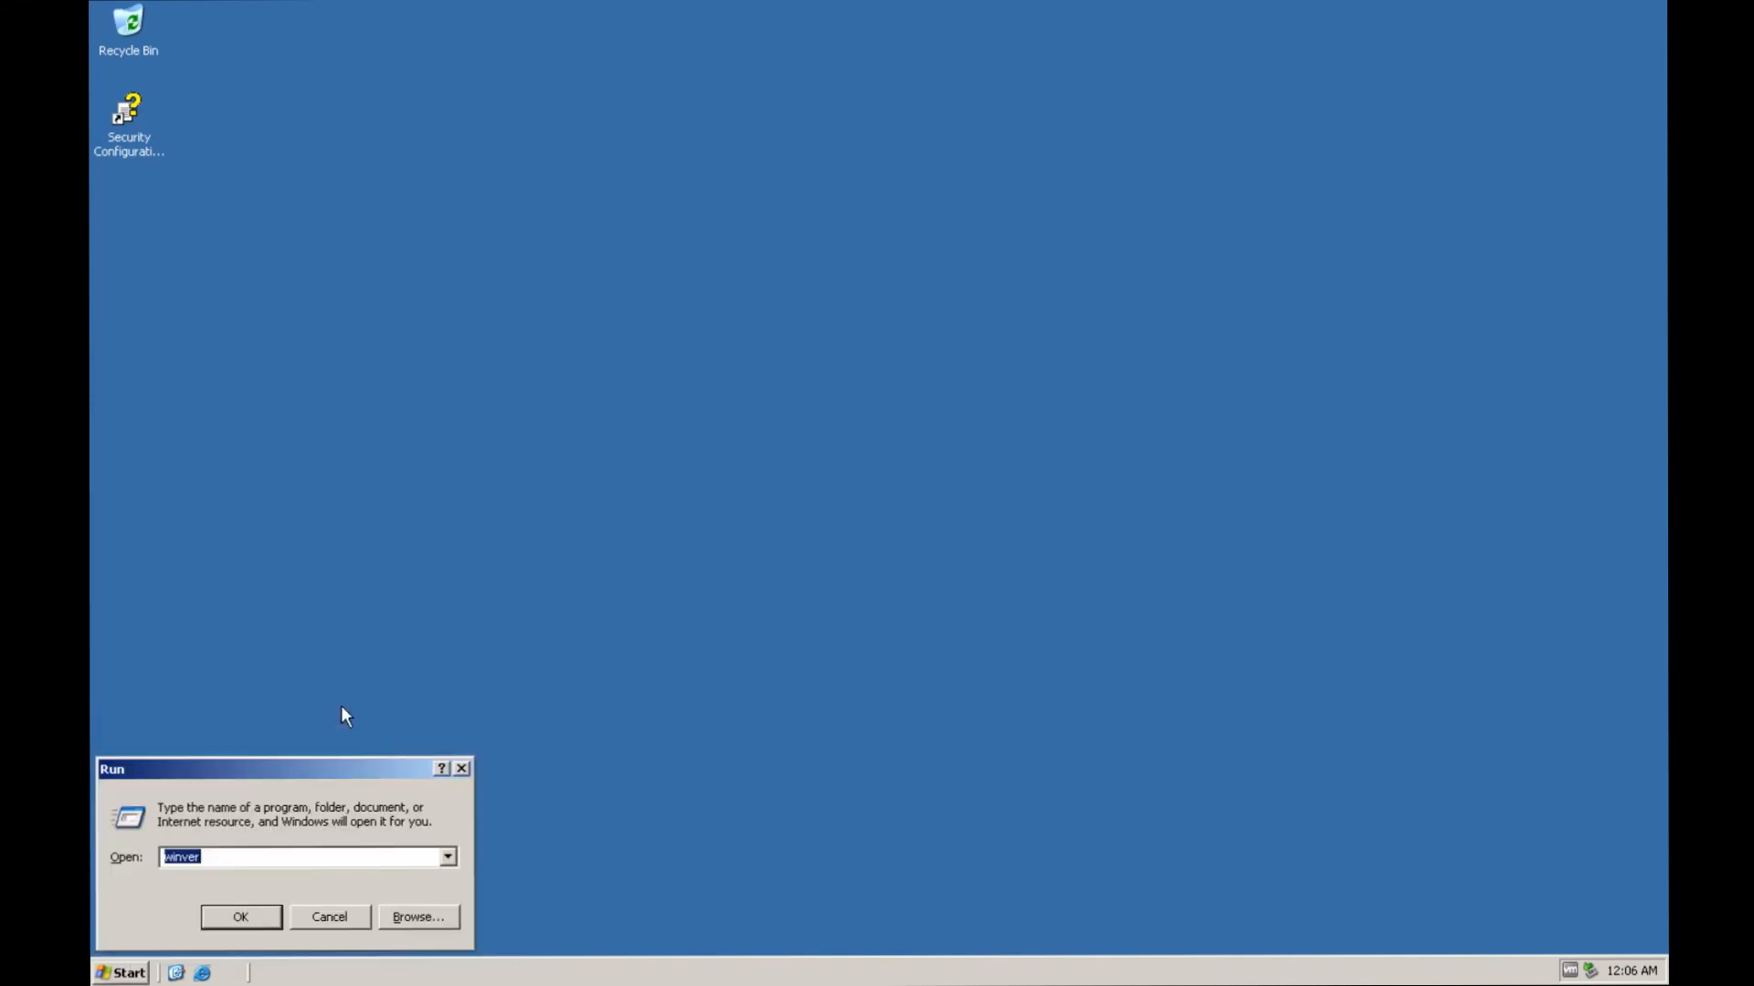
pyautogui.press('Return')
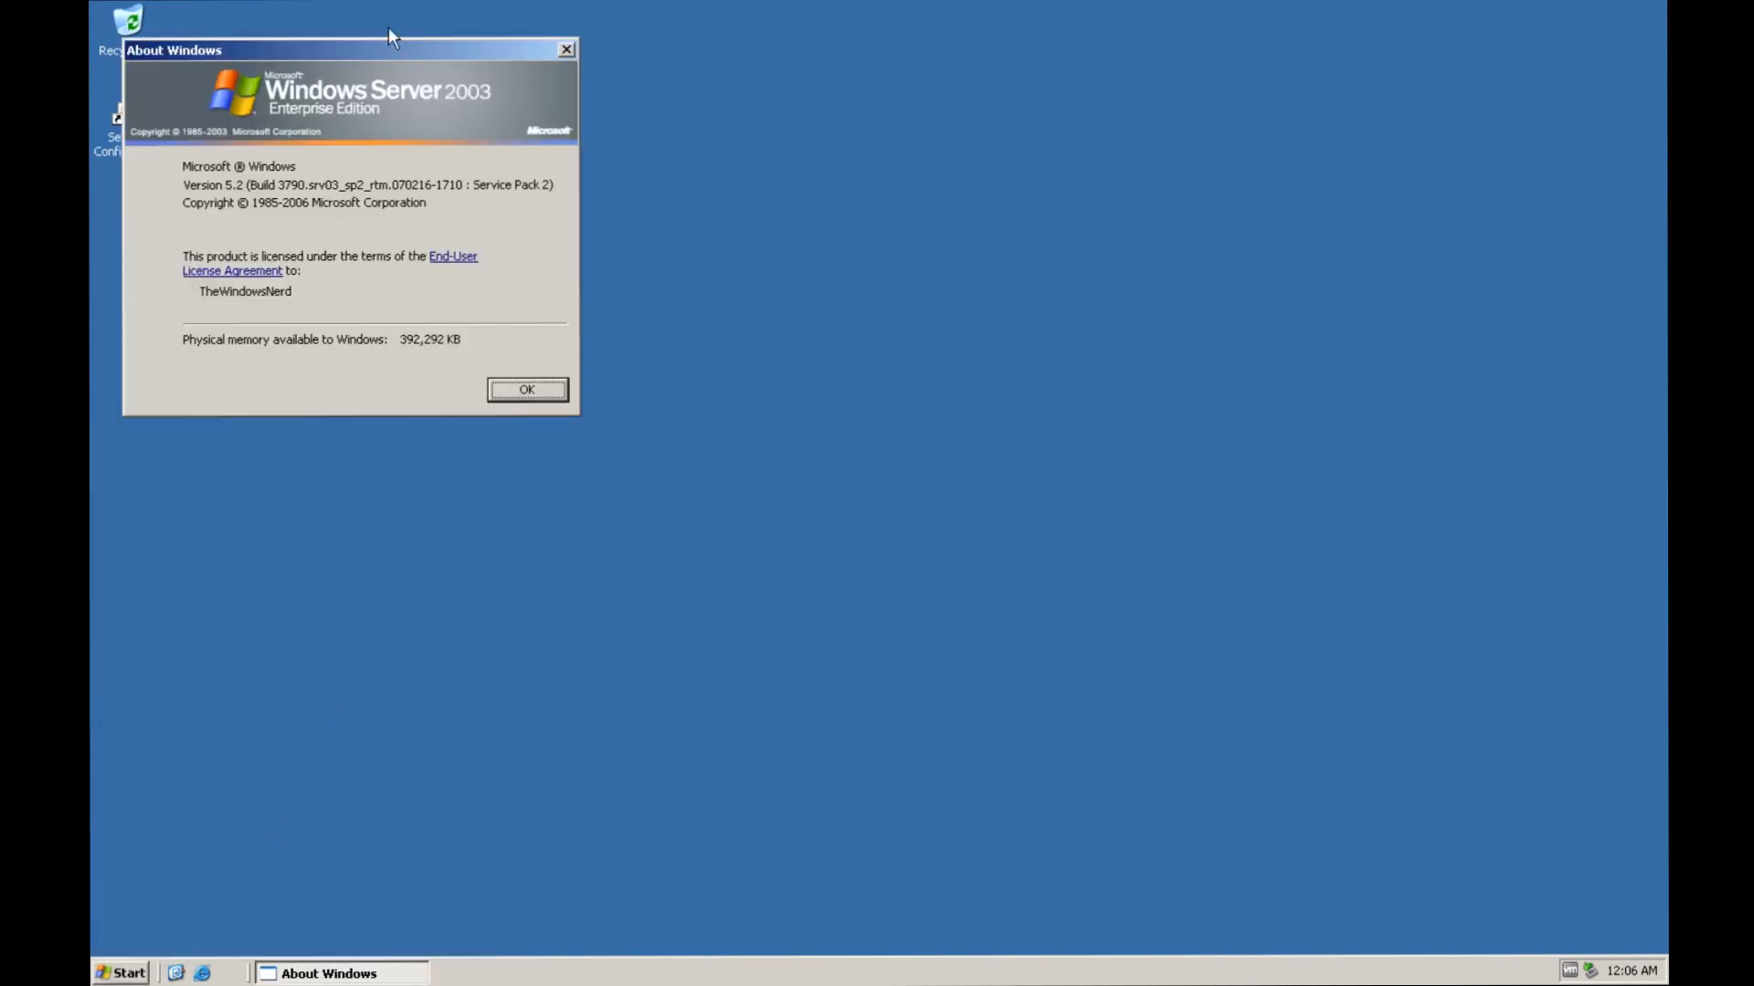
pyautogui.moveTo(404, 44); pyautogui.dragTo(785, 279)
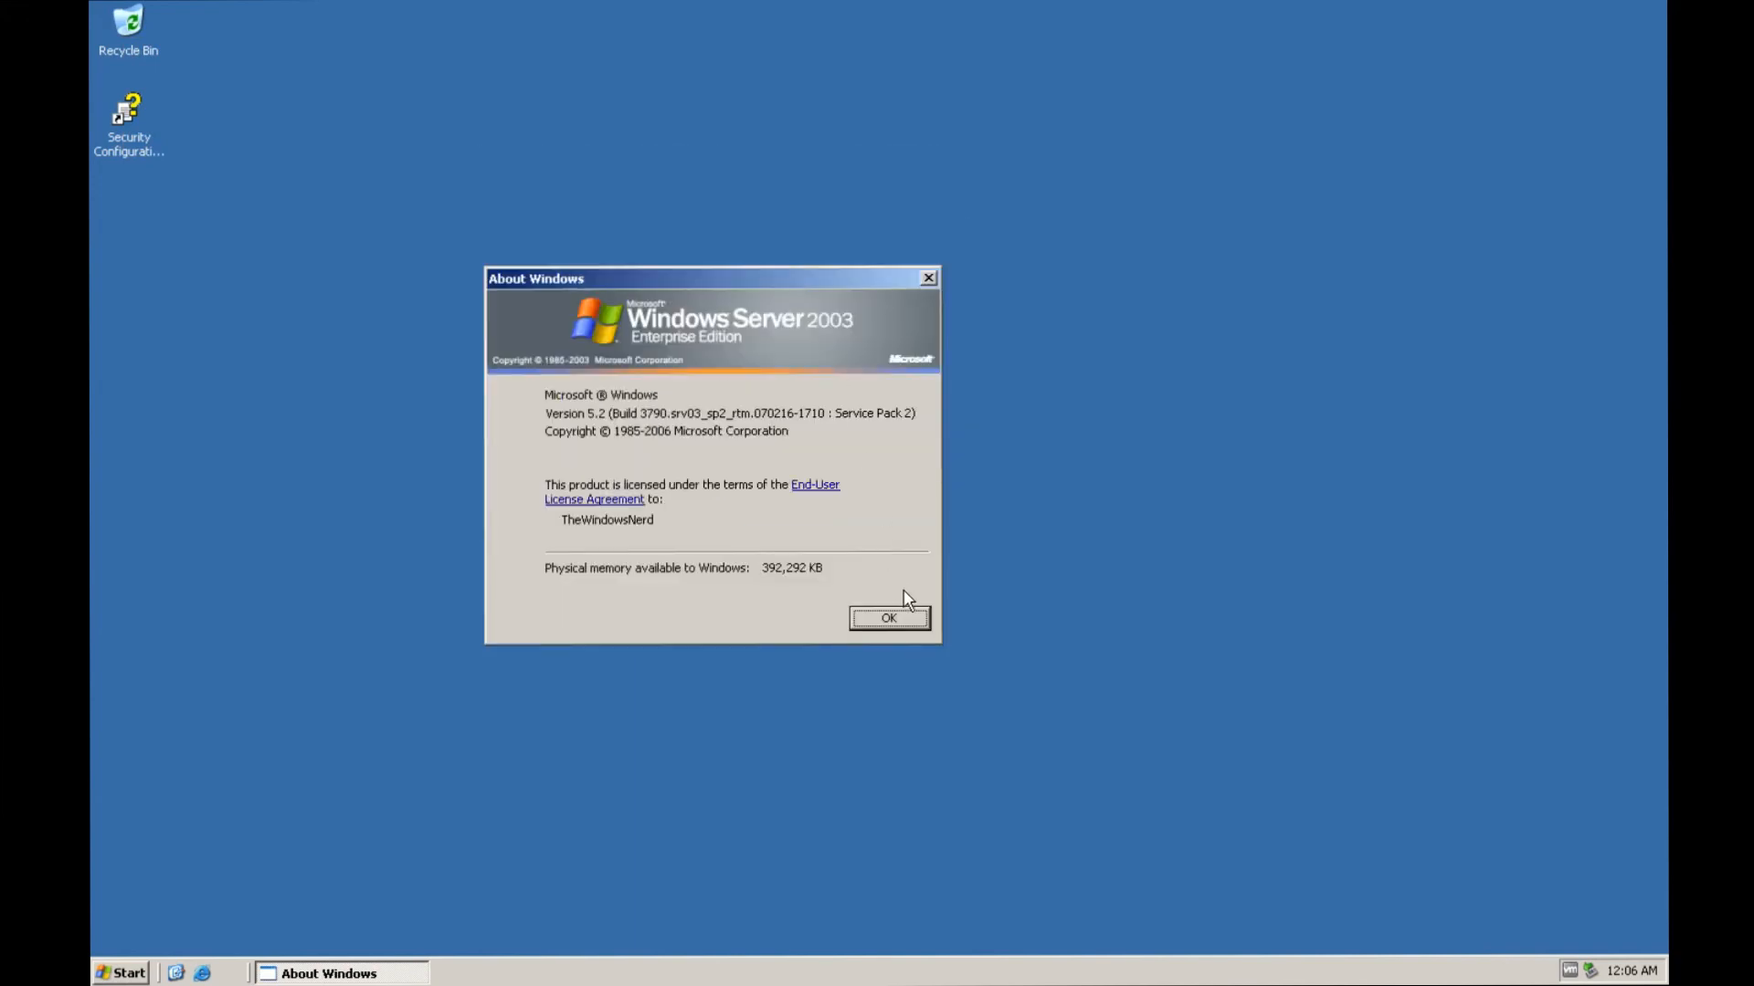